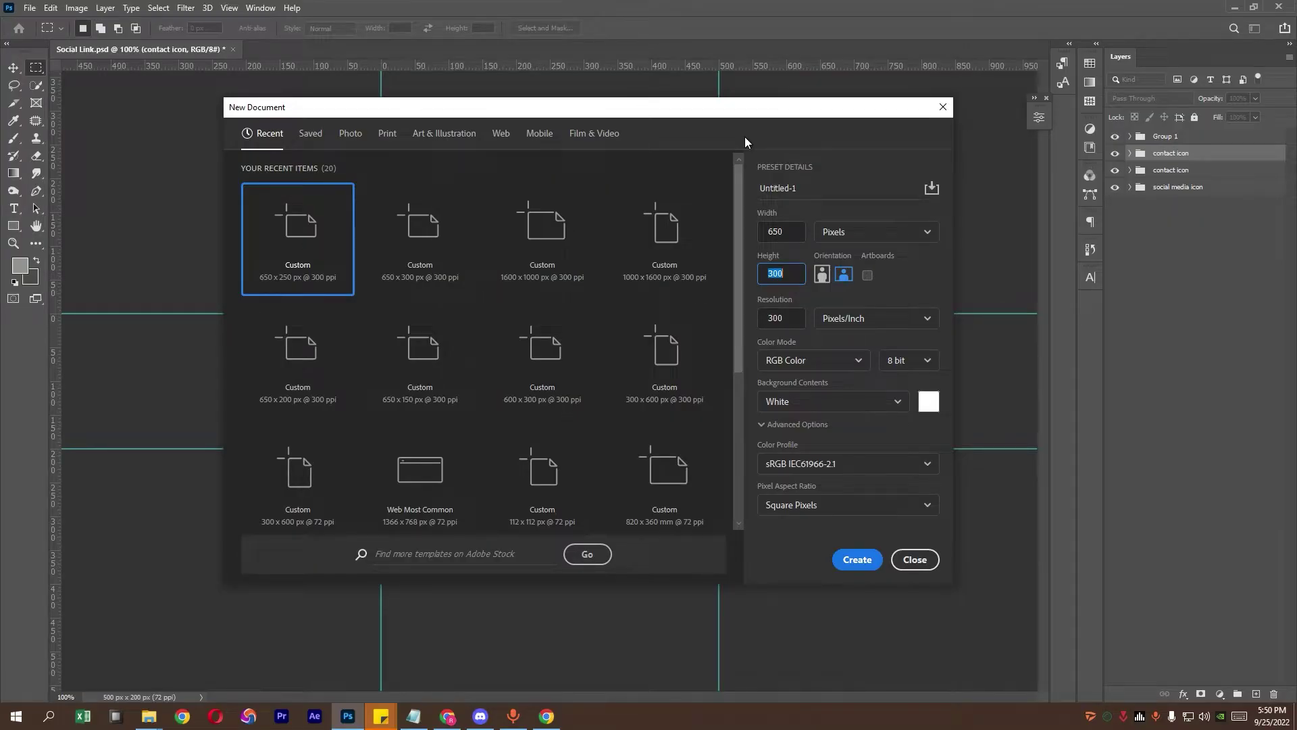
# Create a new 650 x 300 px document at 300 ppi
pyautogui.click(779, 233)
pyautogui.click(788, 272)
pyautogui.press('Tab')
pyautogui.click(857, 559)
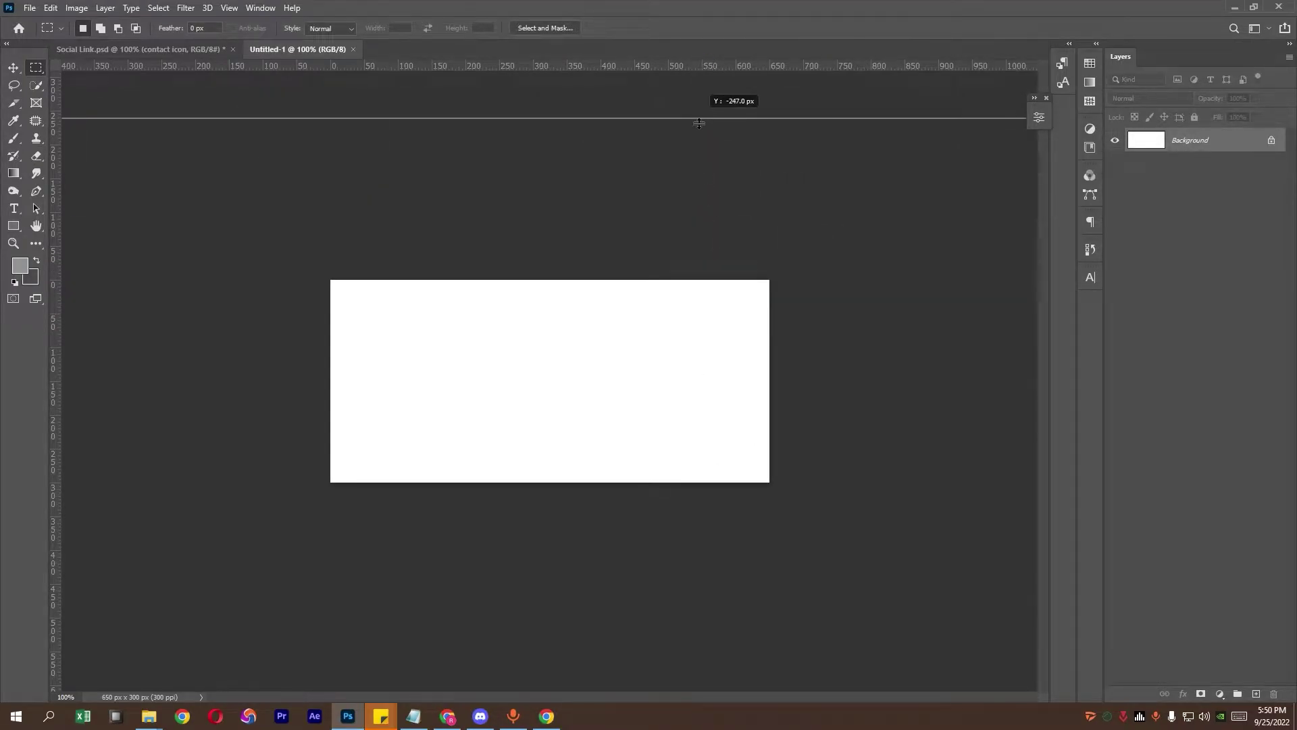
# Place guides along the top, left, bottom and right canvas edges and zoom to 200%
pyautogui.moveTo(702, 66); pyautogui.dragTo(706, 279)
pyautogui.moveTo(54, 321); pyautogui.dragTo(330, 325)
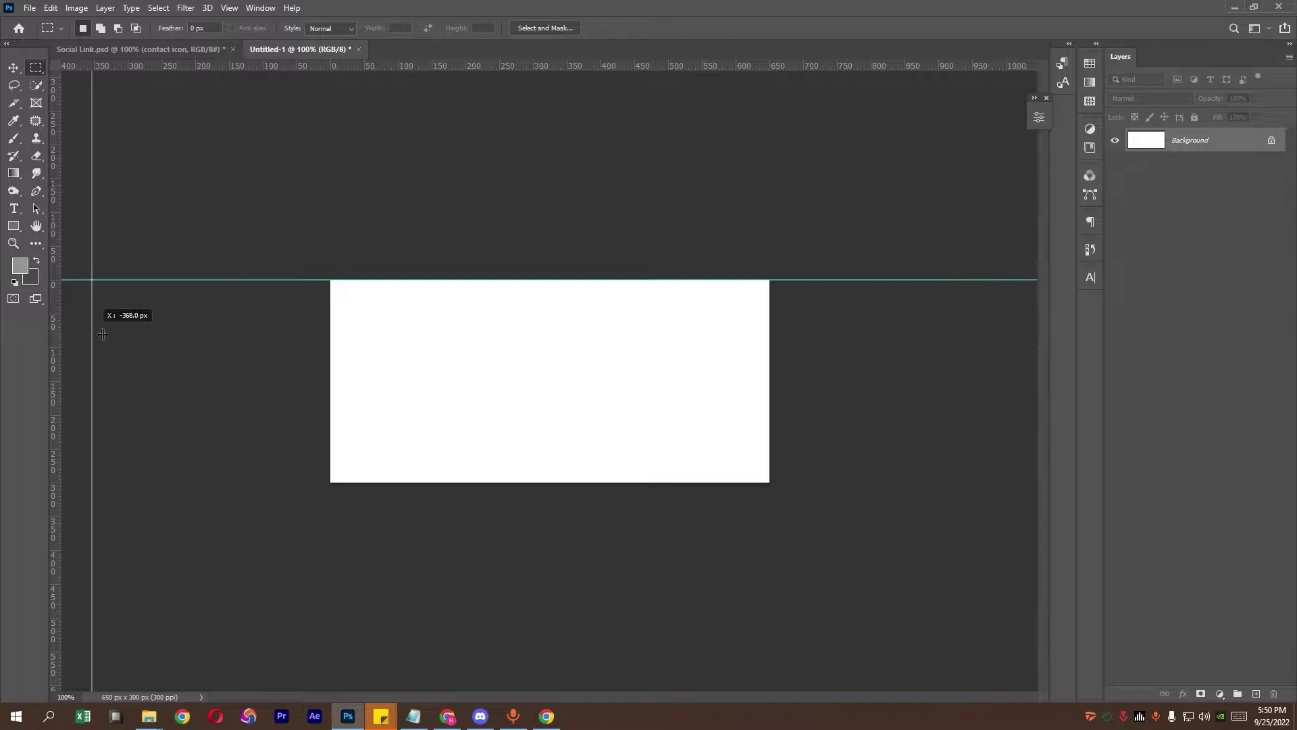
pyautogui.moveTo(496, 66); pyautogui.dragTo(493, 481)
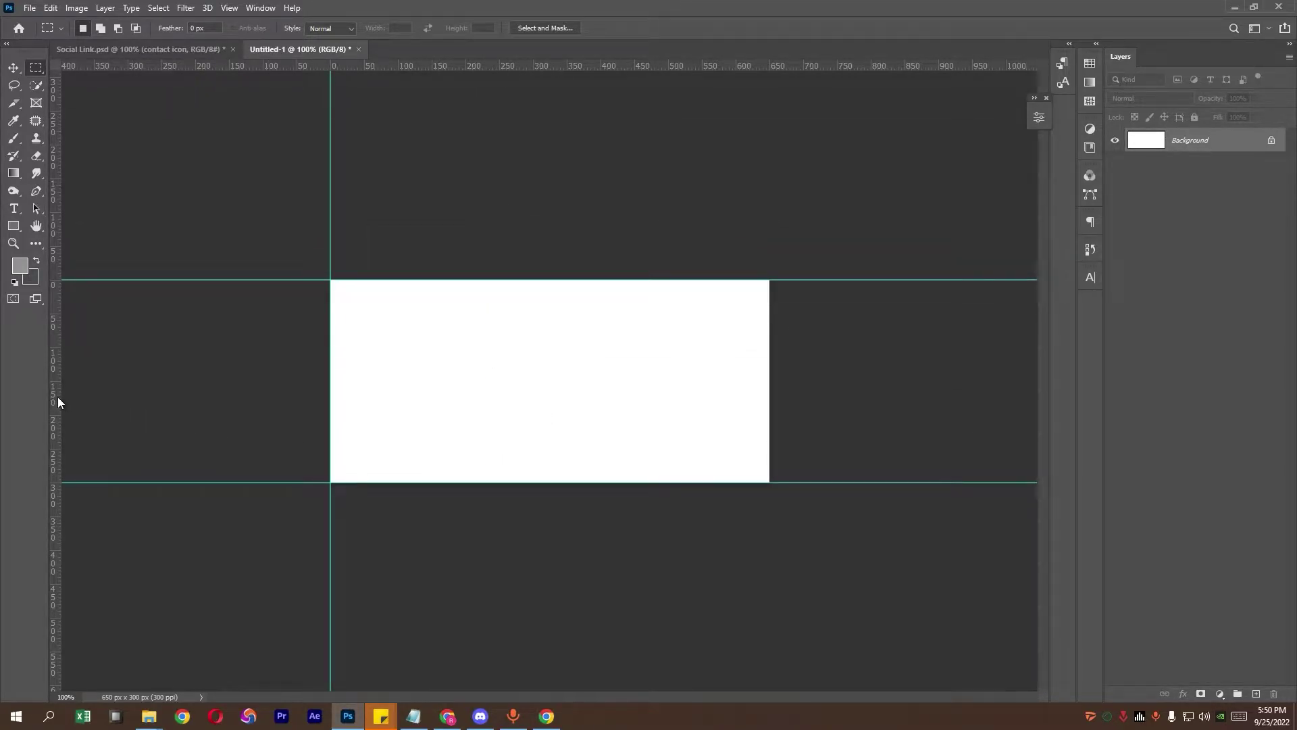
pyautogui.moveTo(56, 402); pyautogui.dragTo(769, 378)
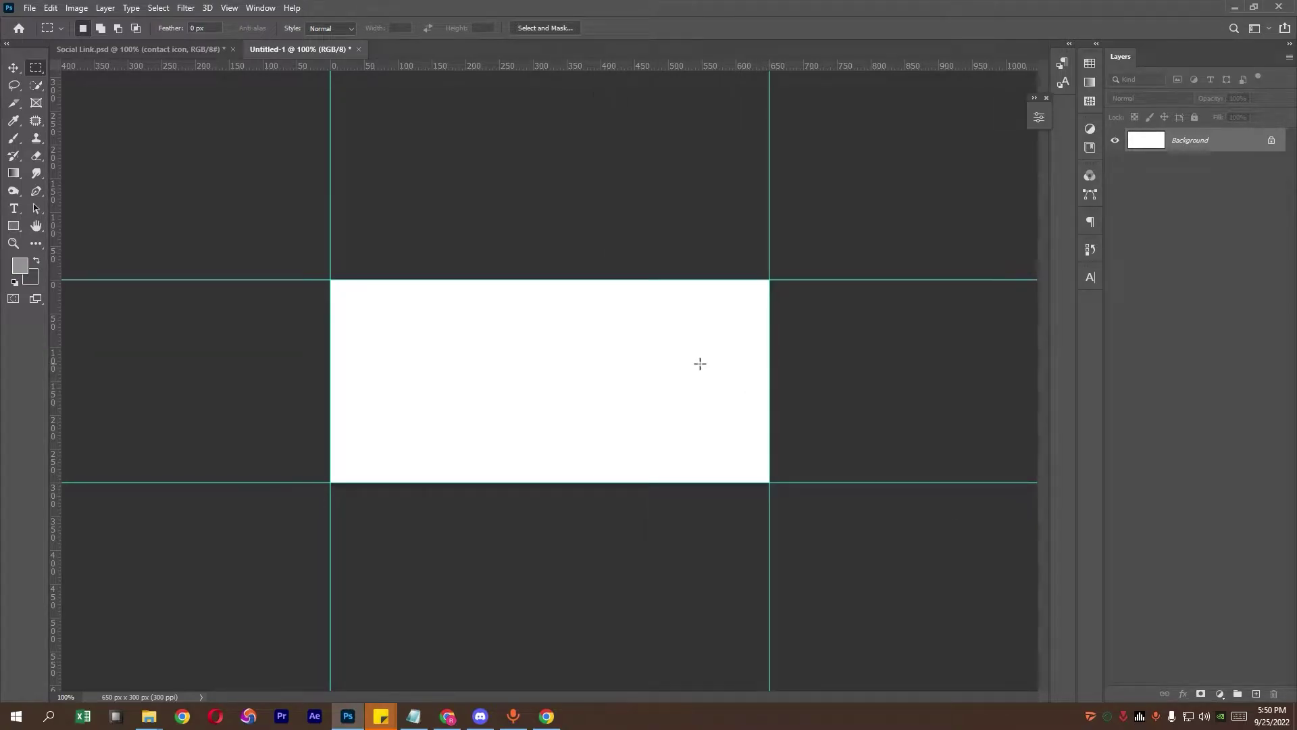
pyautogui.hotkey('ctrl', '+')
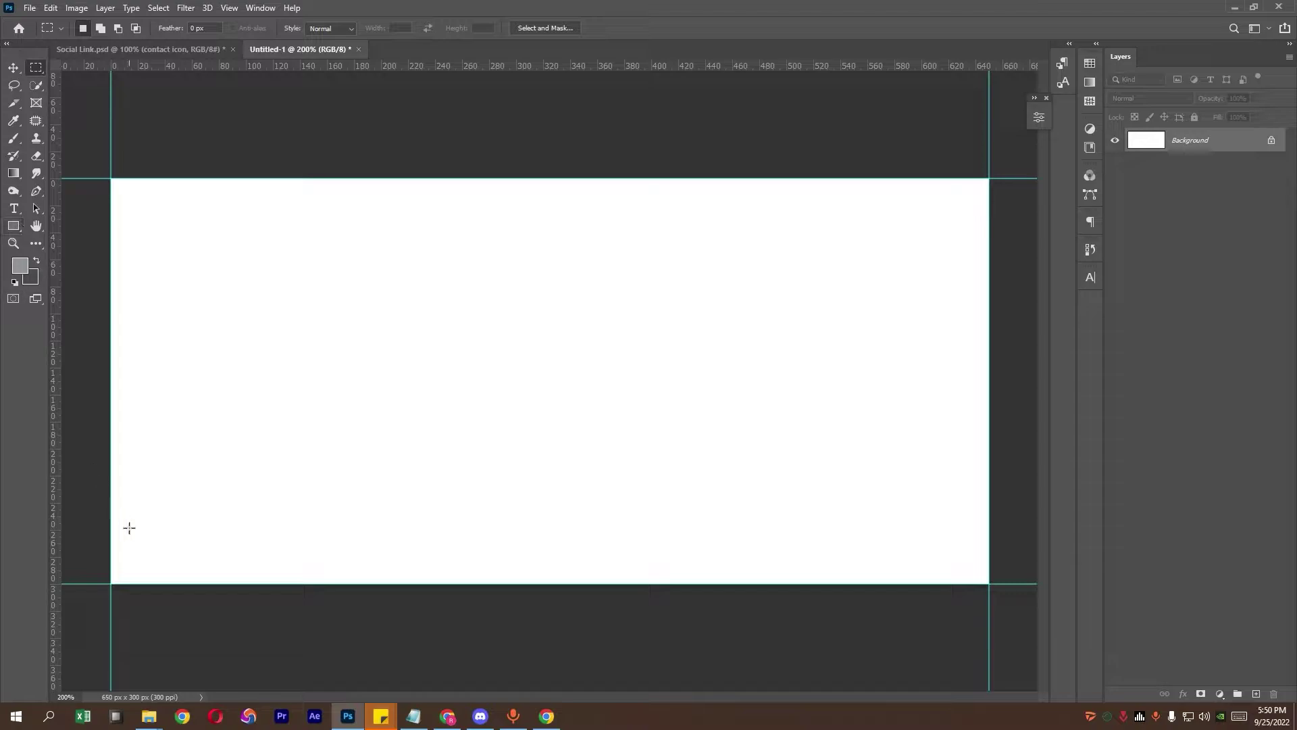
# Drag the red-hat portrait photo into the card and scale it to fill the right side's full height
pyautogui.click(148, 717)
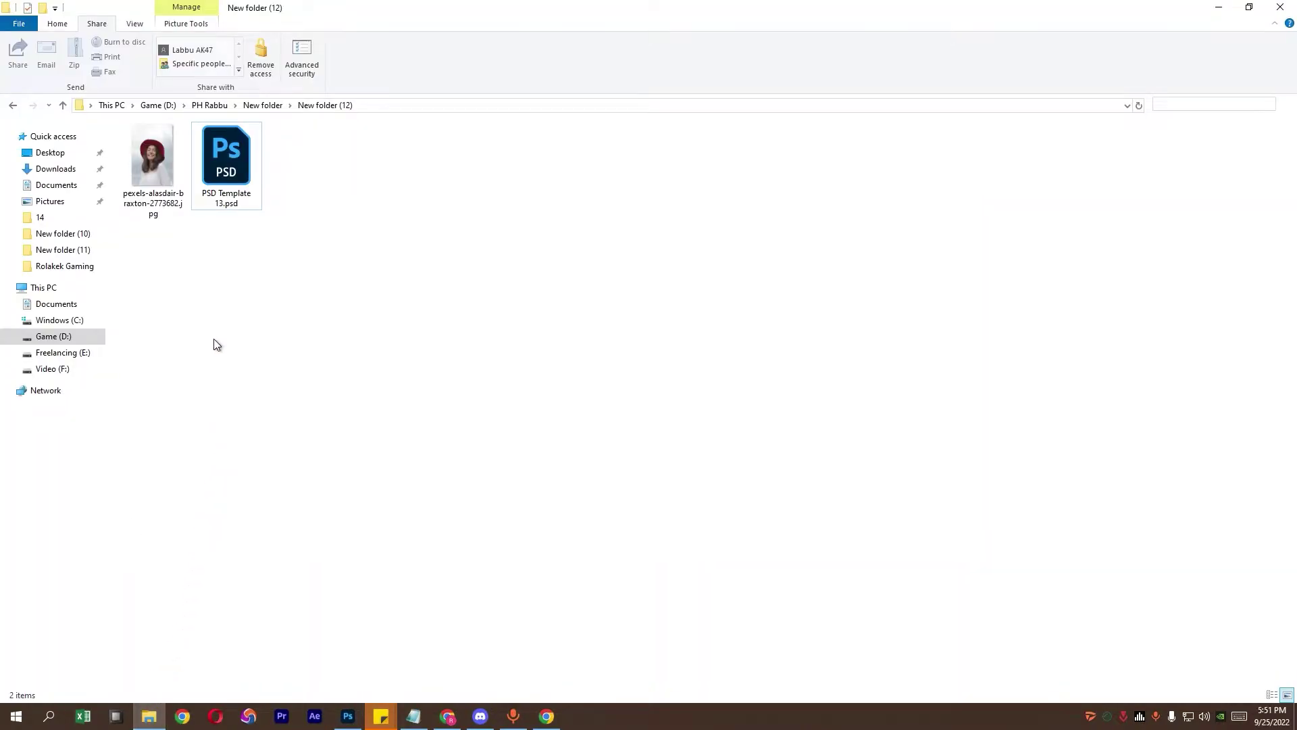
pyautogui.moveTo(153, 164)
pyautogui.mouseDown()
pyautogui.moveTo(351, 723)
pyautogui.moveTo(731, 432)
pyautogui.mouseUp()
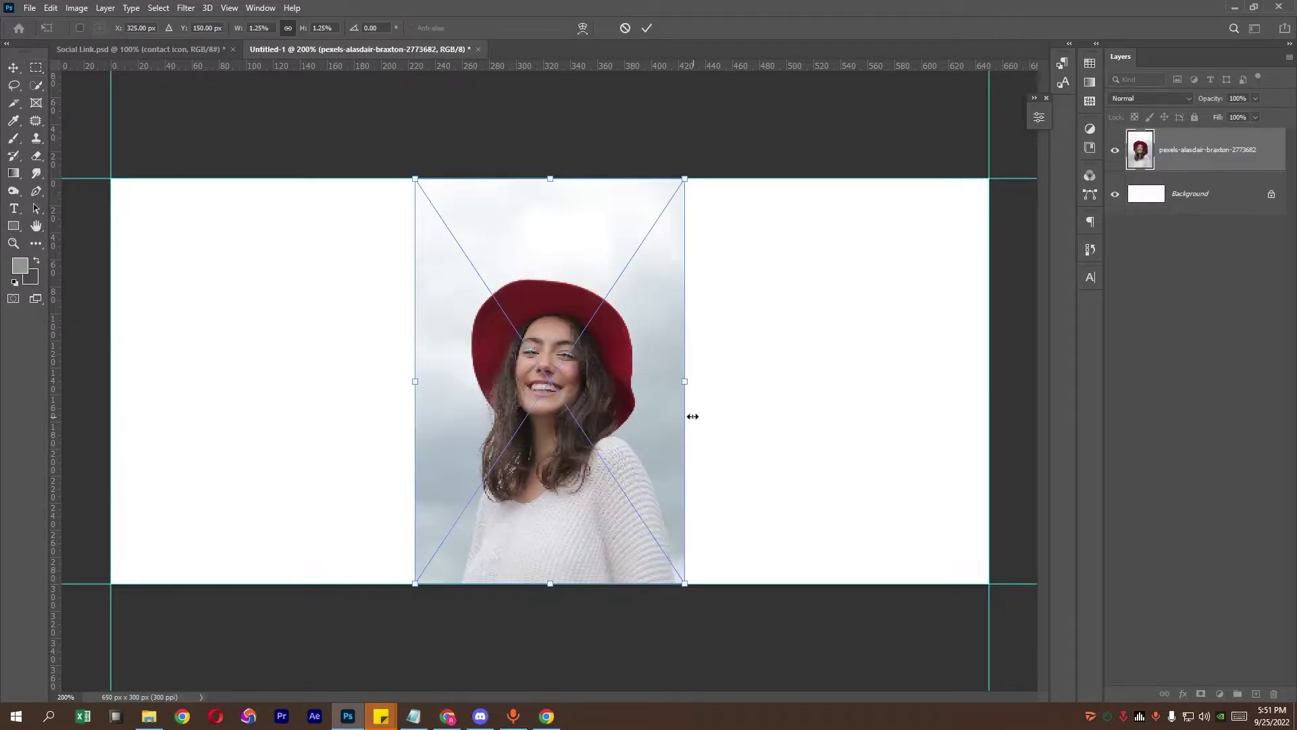
pyautogui.moveTo(690, 383); pyautogui.dragTo(738, 384)
pyautogui.moveTo(645, 387); pyautogui.dragTo(896, 346)
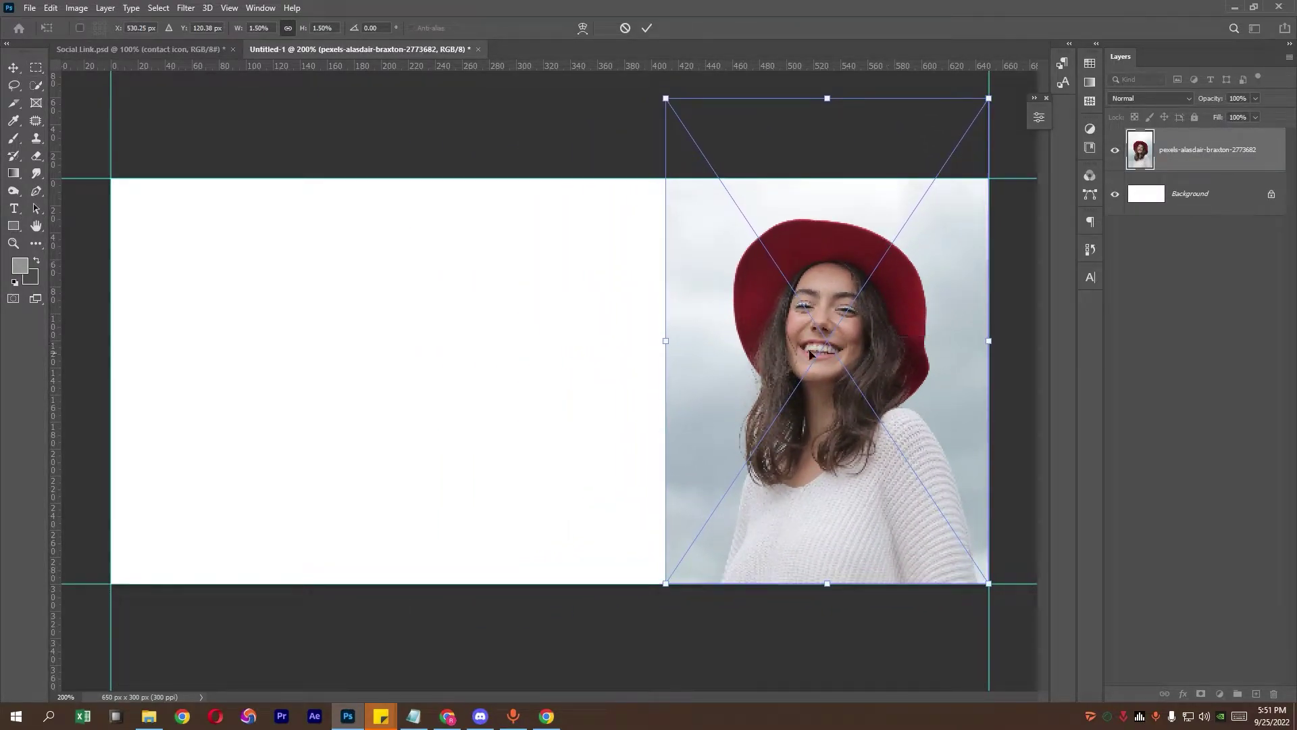
pyautogui.moveTo(656, 348); pyautogui.dragTo(630, 348)
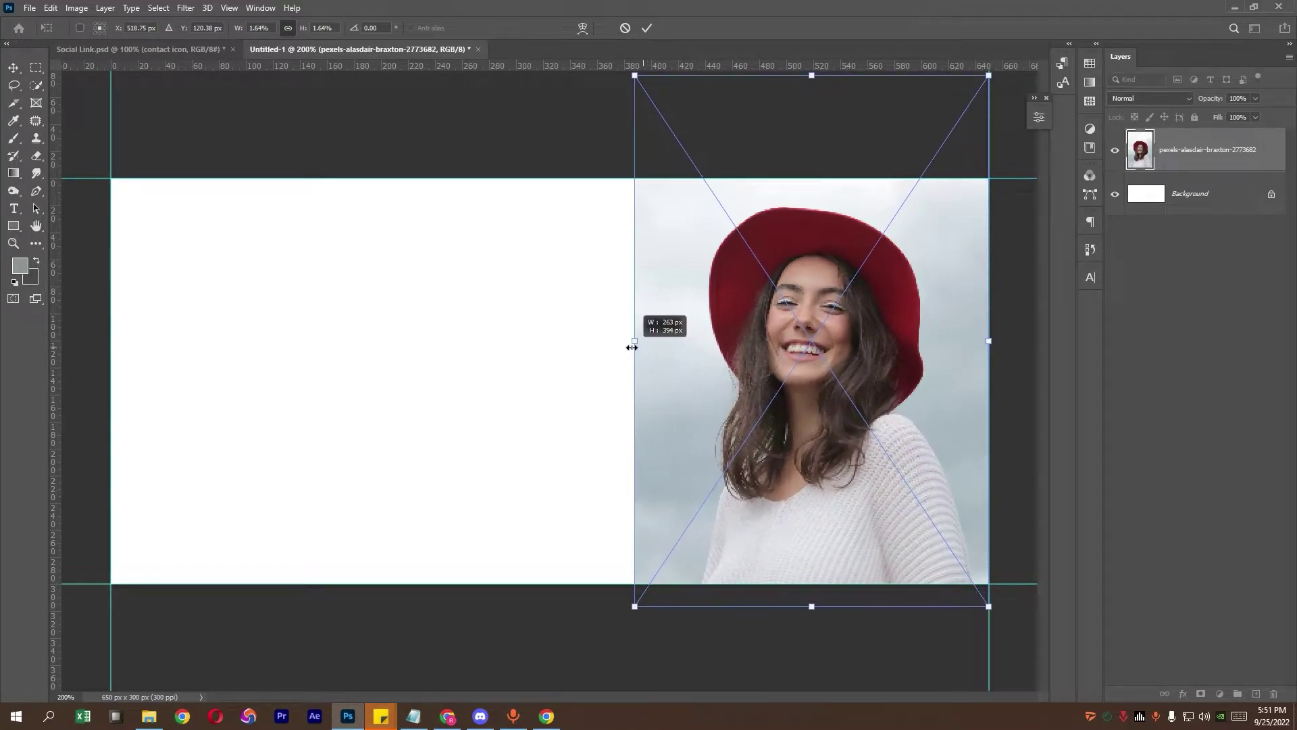
pyautogui.moveTo(782, 374); pyautogui.dragTo(784, 376)
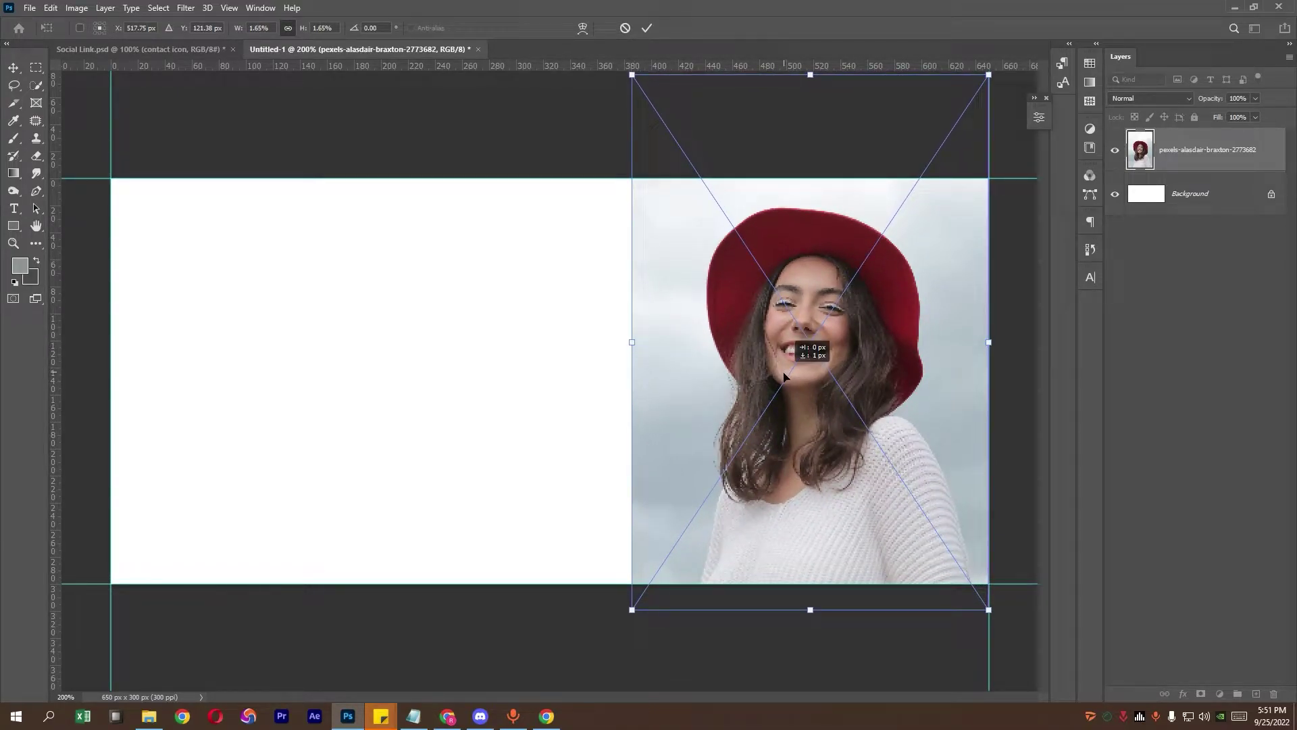
pyautogui.press('Return')
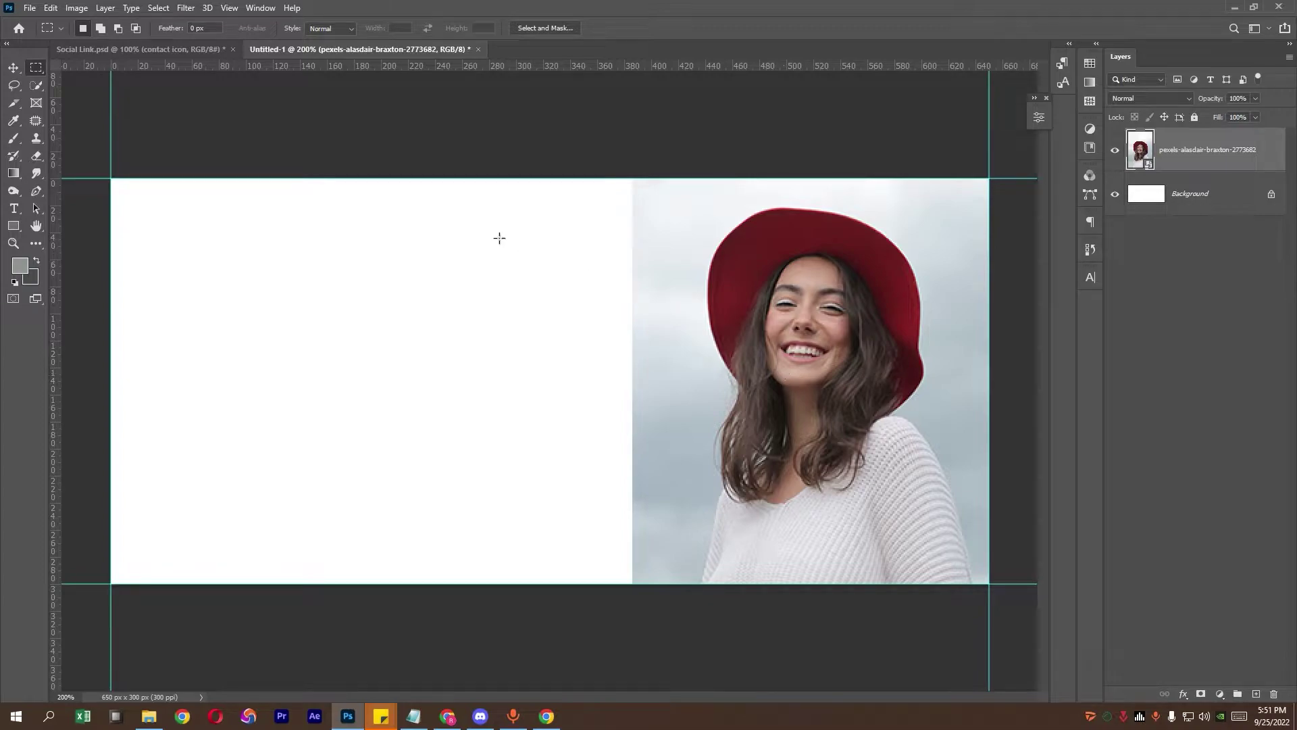
# Paste the contact's name from Notepad as a new text layer near the top-left
pyautogui.click(16, 210)
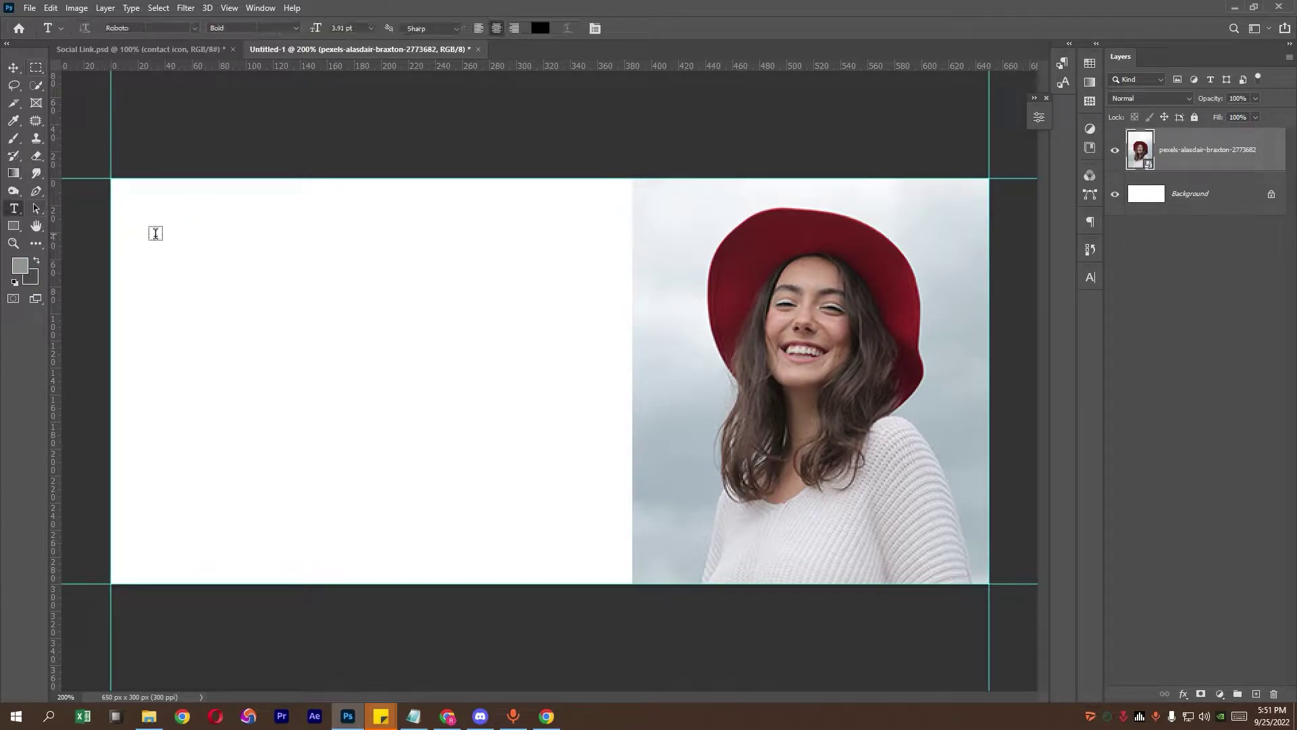
pyautogui.click(174, 264)
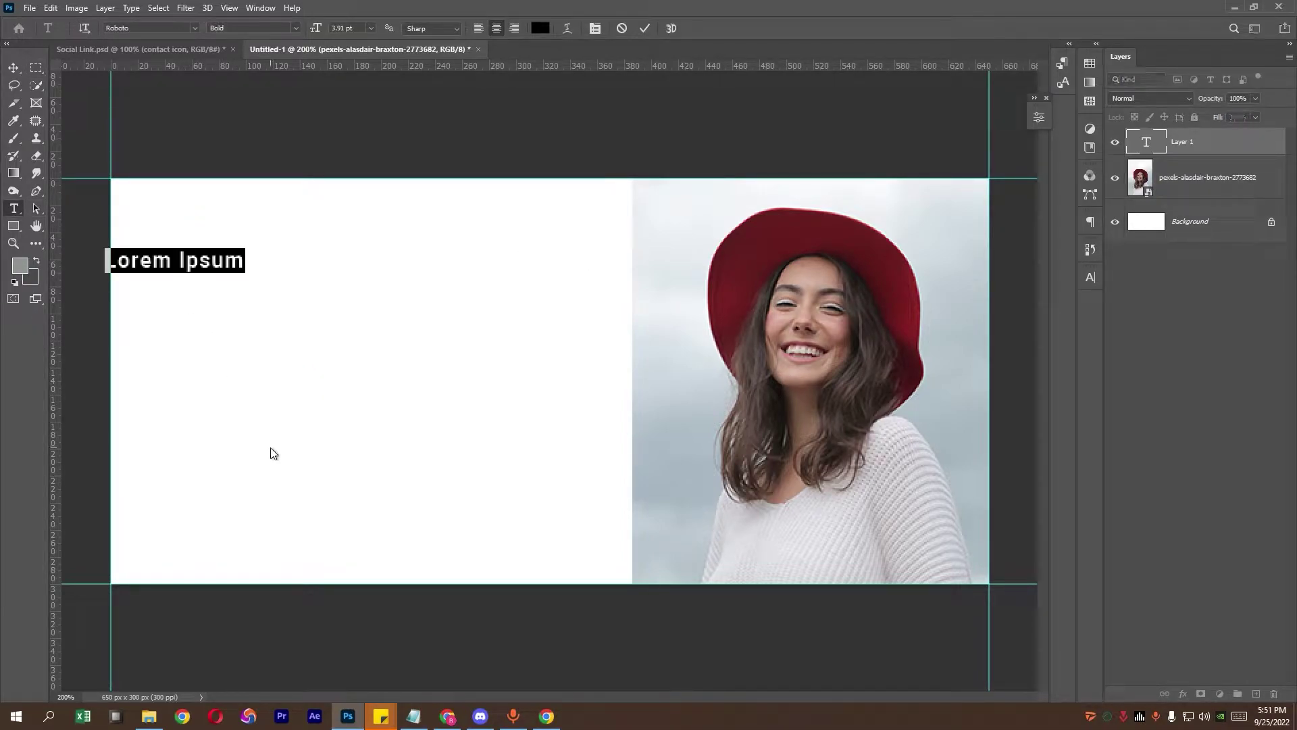
pyautogui.click(413, 716)
pyautogui.moveTo(272, 212); pyautogui.dragTo(168, 203)
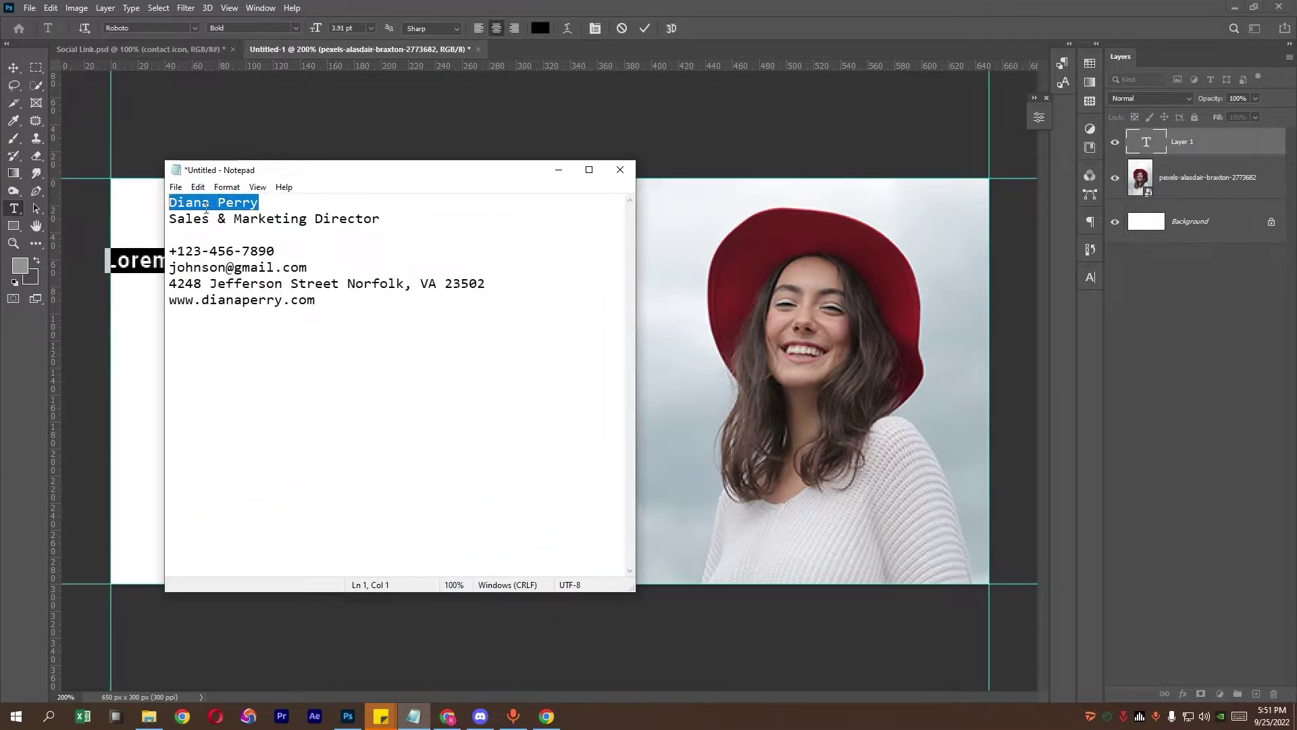
pyautogui.rightClick(204, 204)
pyautogui.click(244, 253)
pyautogui.click(617, 9)
pyautogui.hotkey('ctrl', 'v')
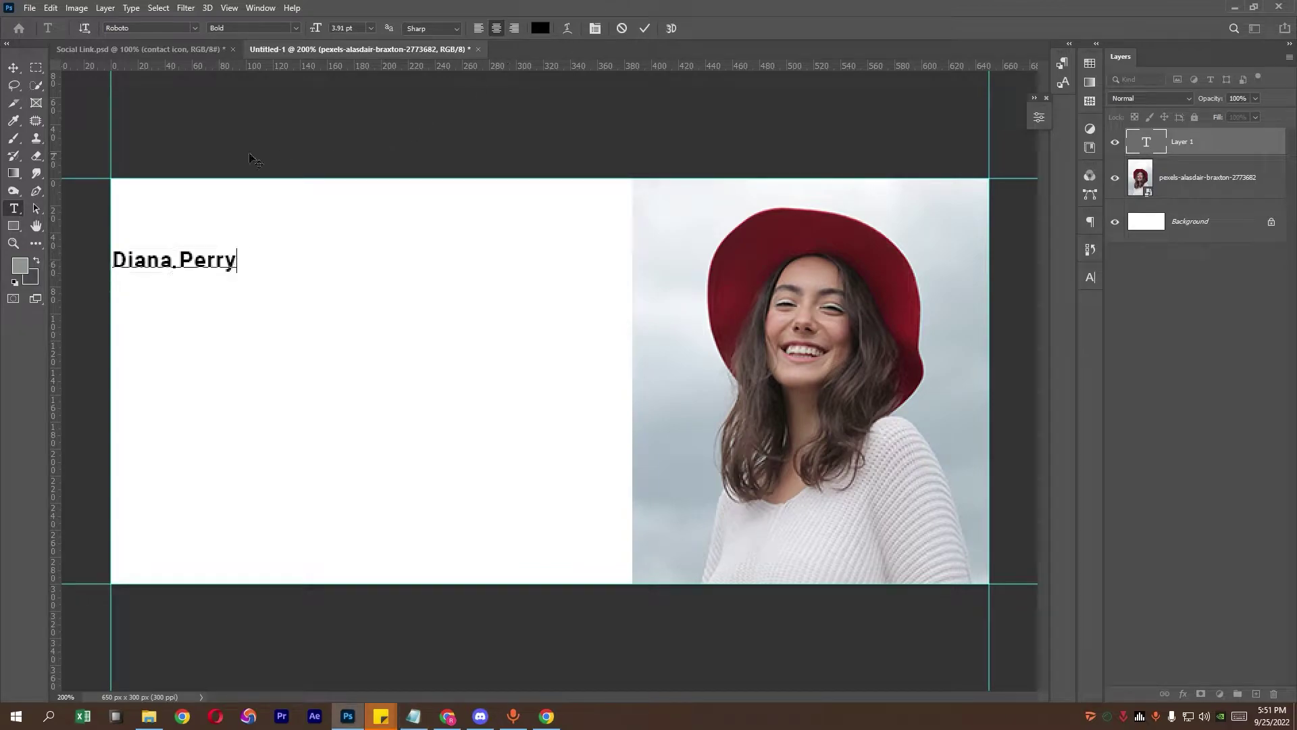
pyautogui.click(14, 67)
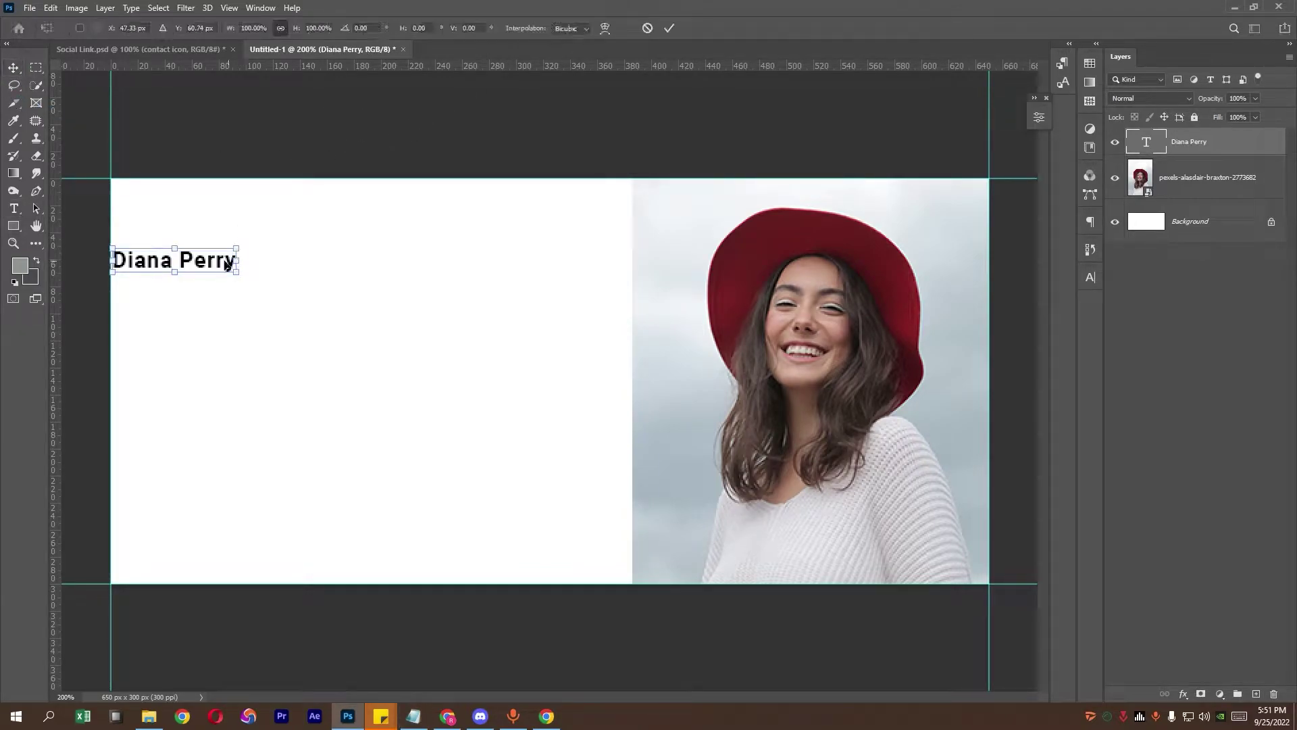
pyautogui.moveTo(212, 266); pyautogui.dragTo(255, 249)
pyautogui.press('Return')
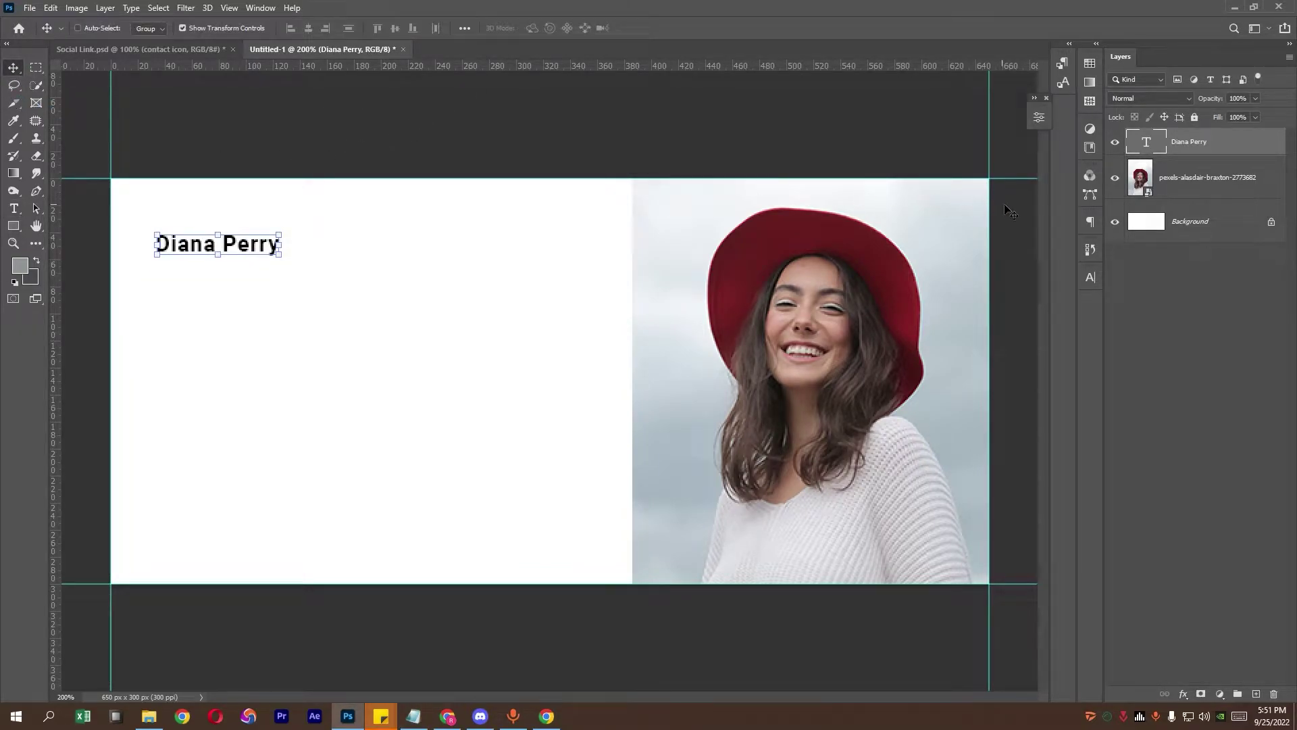
# Make the name bold 7 pt Roboto and move it right and down into place
pyautogui.click(1090, 278)
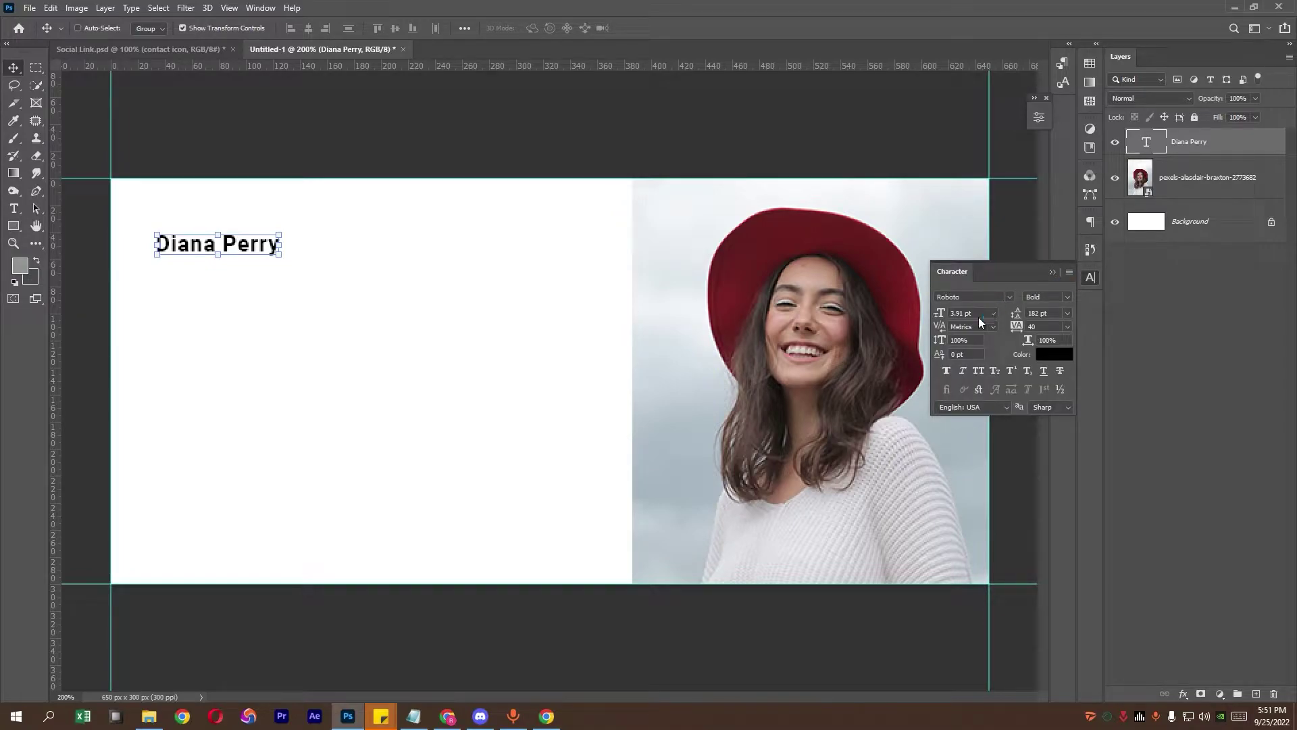
pyautogui.scroll(1, 979, 315)
pyautogui.scroll(1, 980, 316)
pyautogui.scroll(1, 979, 316)
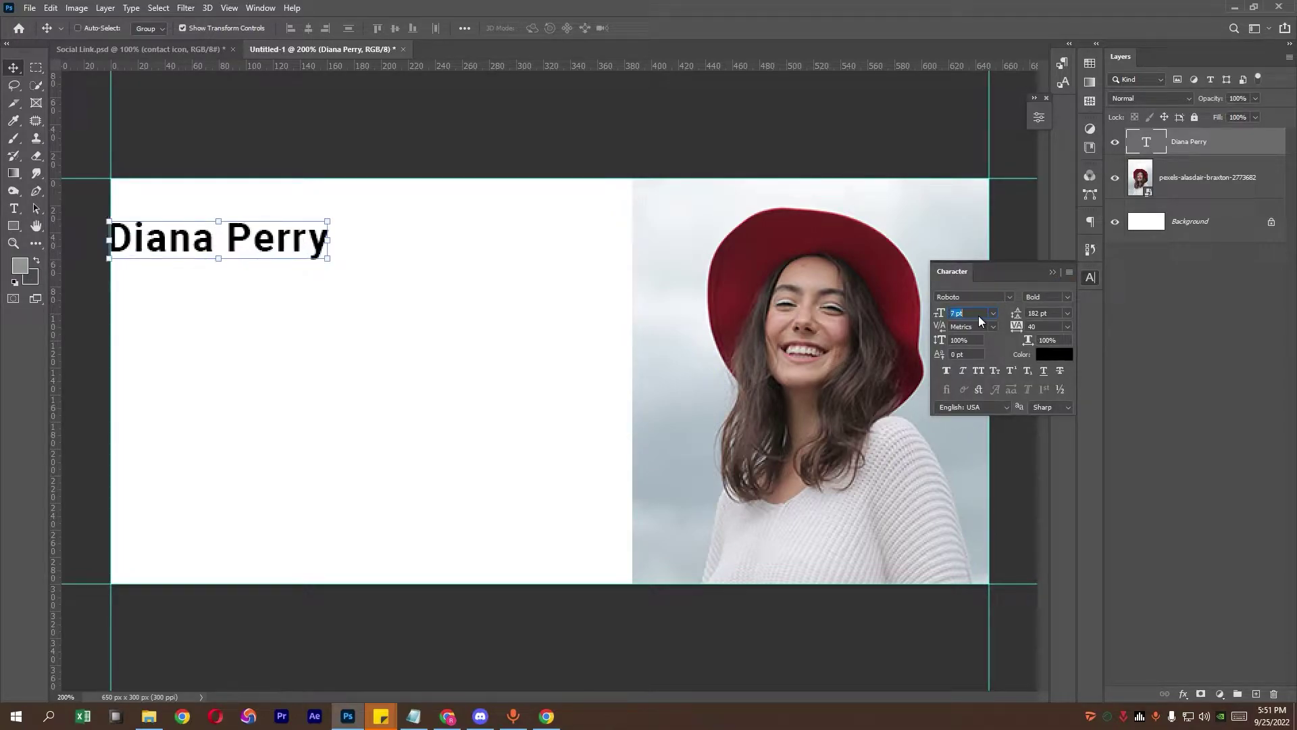
pyautogui.scroll(1, 980, 316)
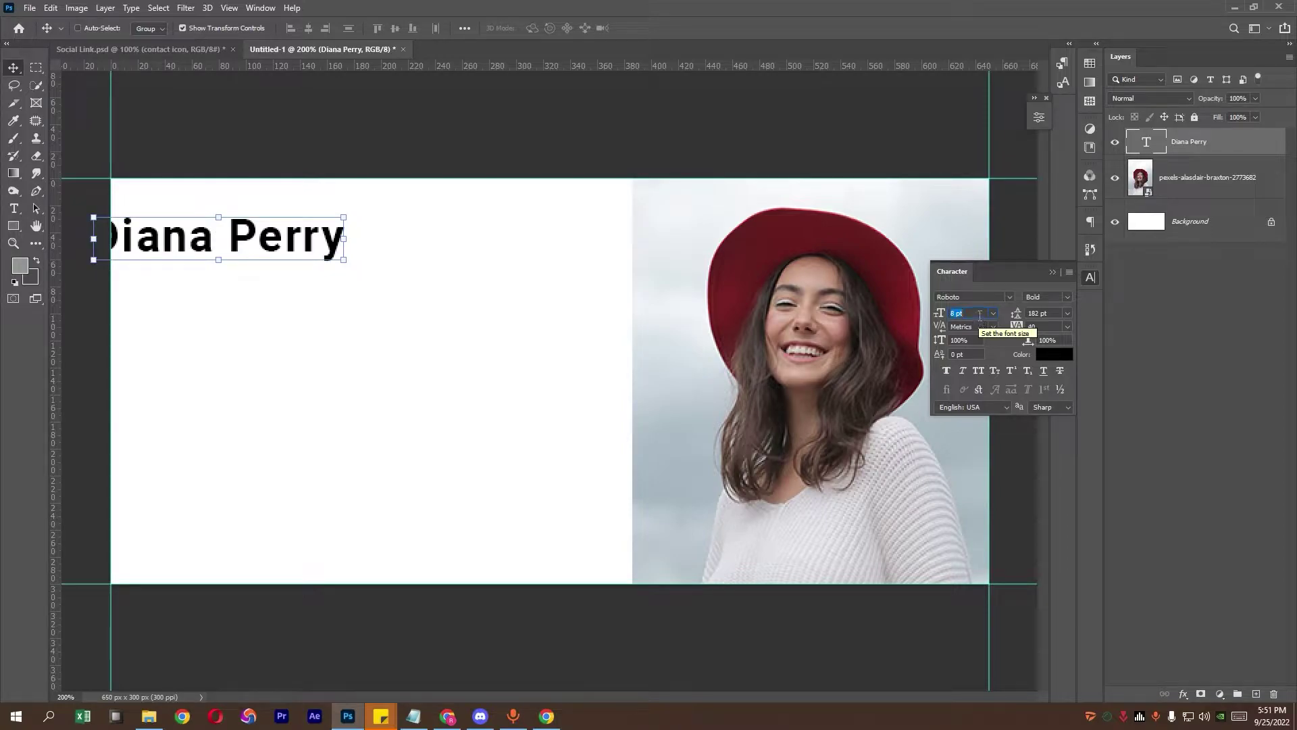
pyautogui.scroll(-1, 980, 316)
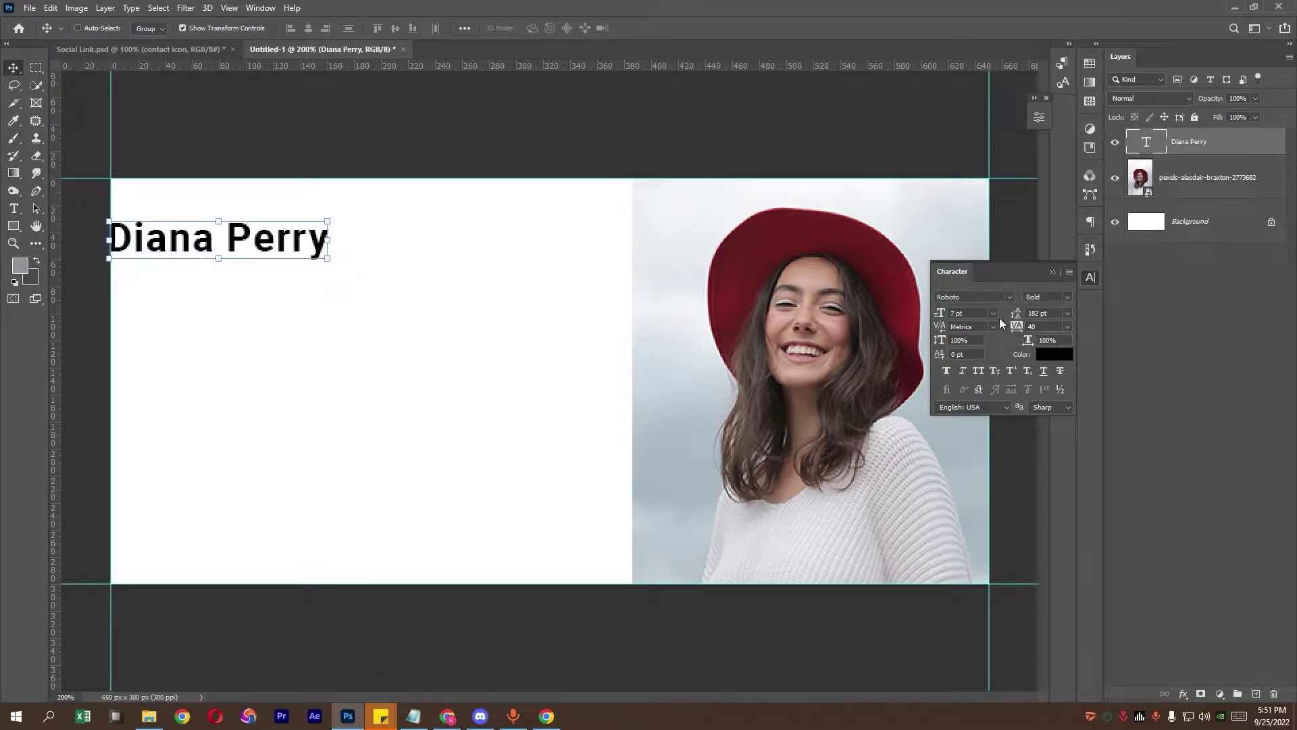
pyautogui.click(1067, 296)
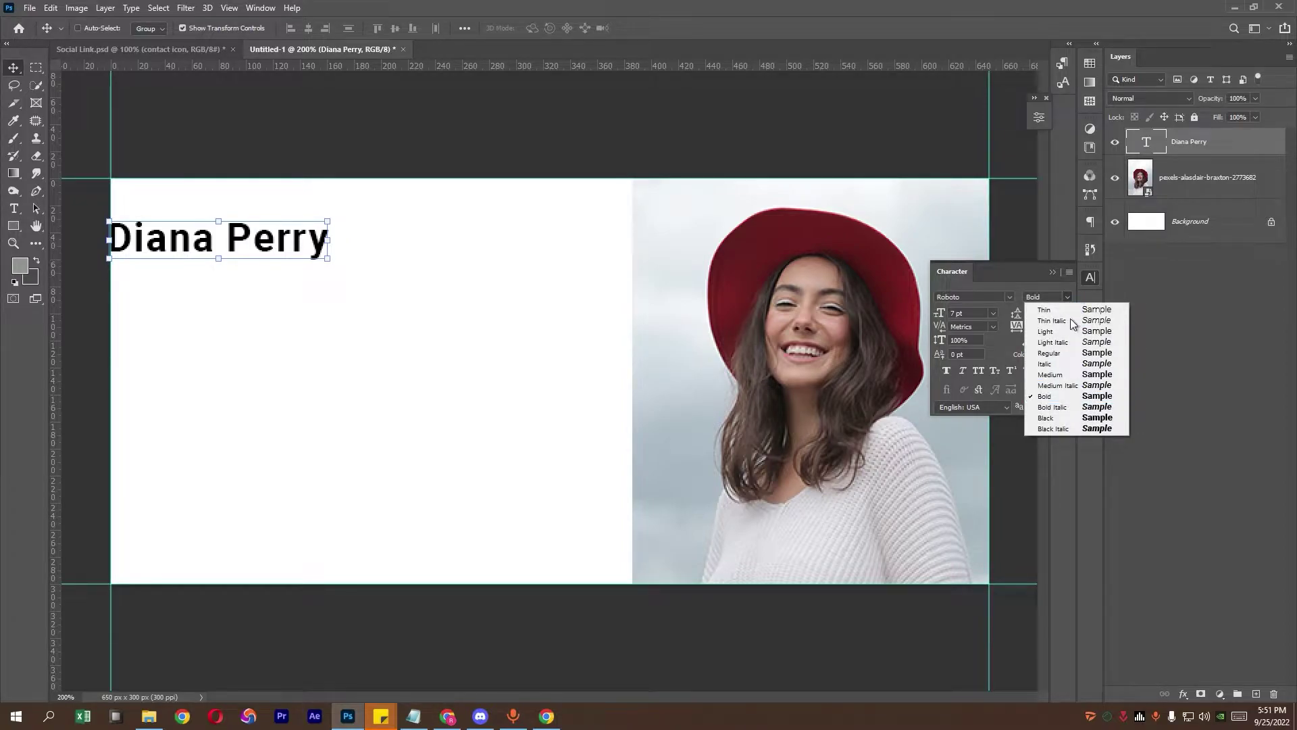
pyautogui.click(1070, 300)
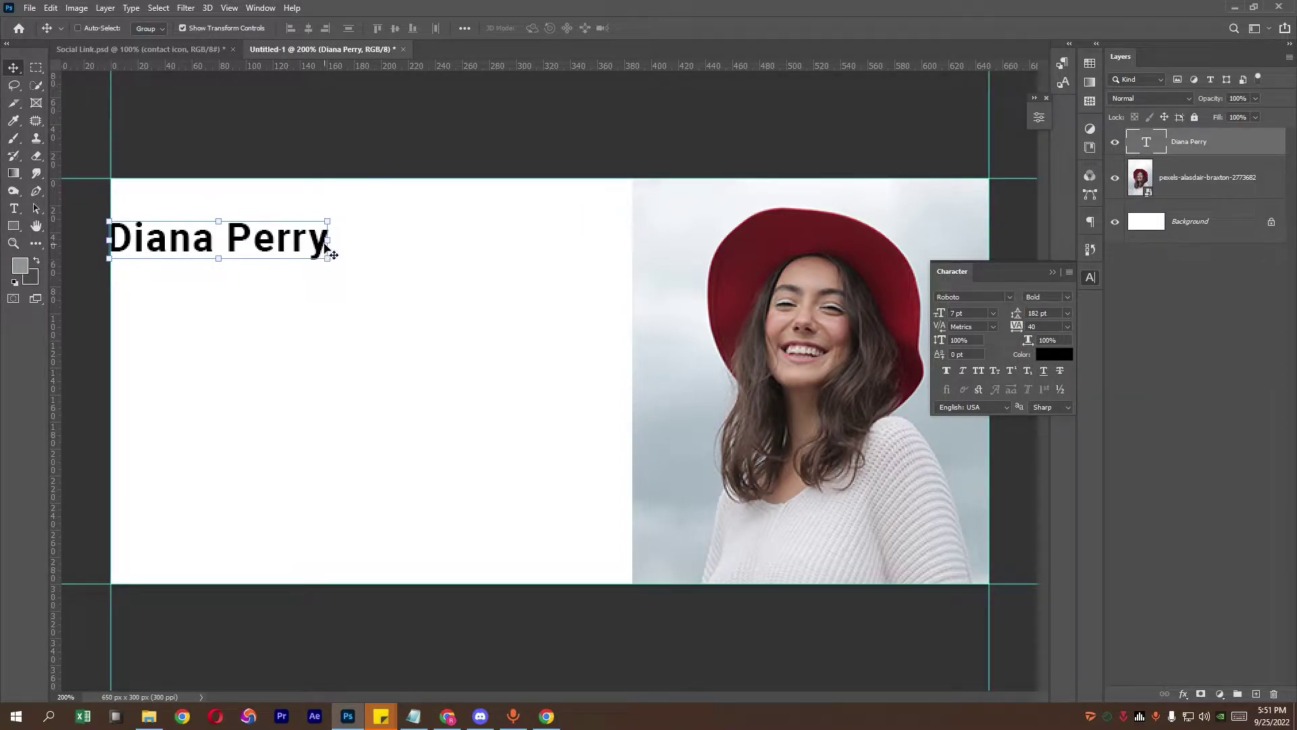
pyautogui.moveTo(246, 257); pyautogui.dragTo(277, 262)
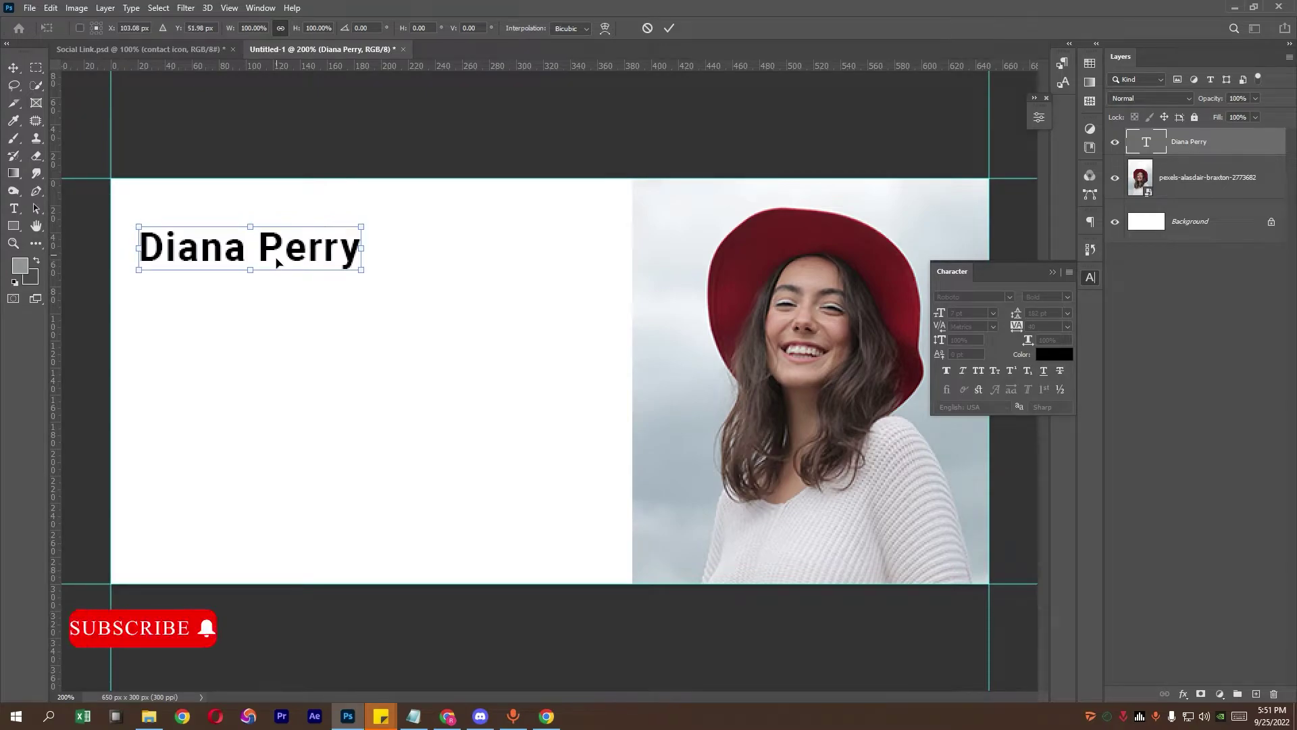
pyautogui.press('Return')
# Paste the 'Sales & Marketing Director' job title from Notepad as a new text layer
pyautogui.click(13, 208)
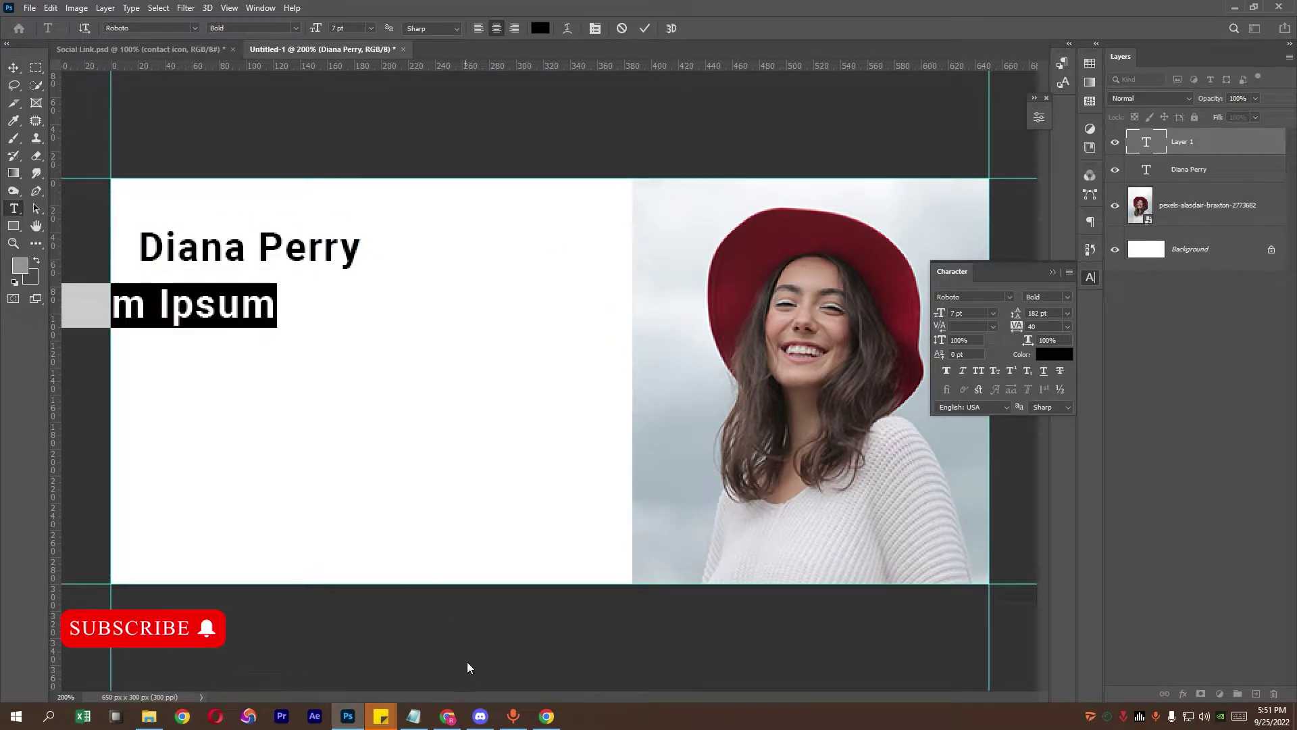
pyautogui.click(414, 716)
pyautogui.moveTo(381, 218); pyautogui.dragTo(169, 218)
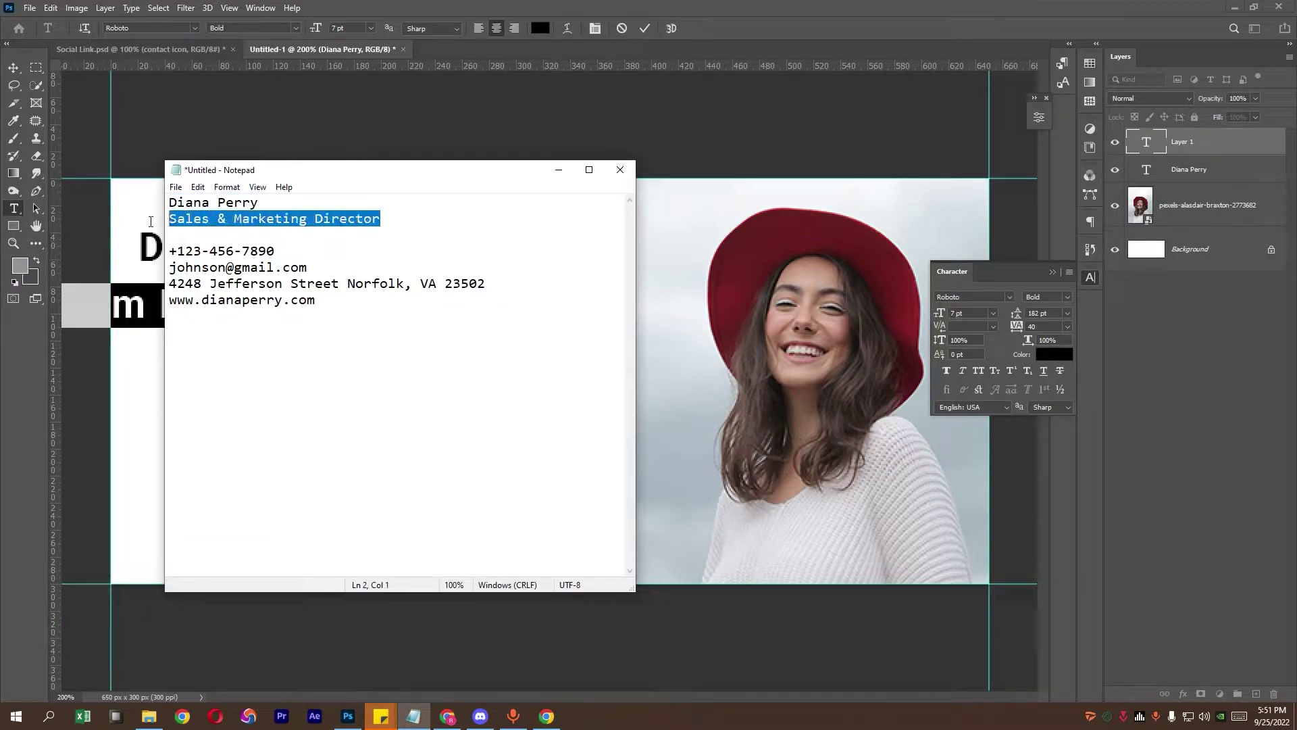
pyautogui.rightClick(195, 225)
pyautogui.click(238, 267)
pyautogui.click(440, 69)
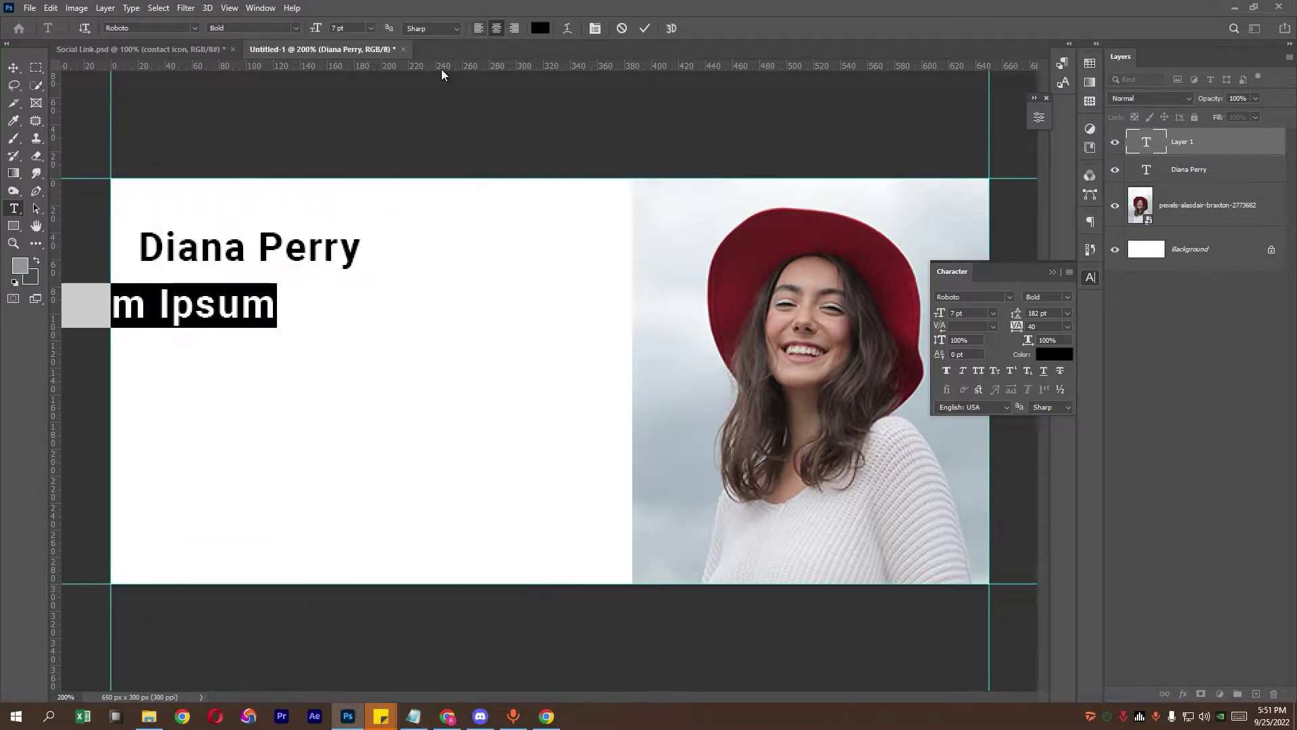
pyautogui.rightClick(282, 309)
pyautogui.click(307, 359)
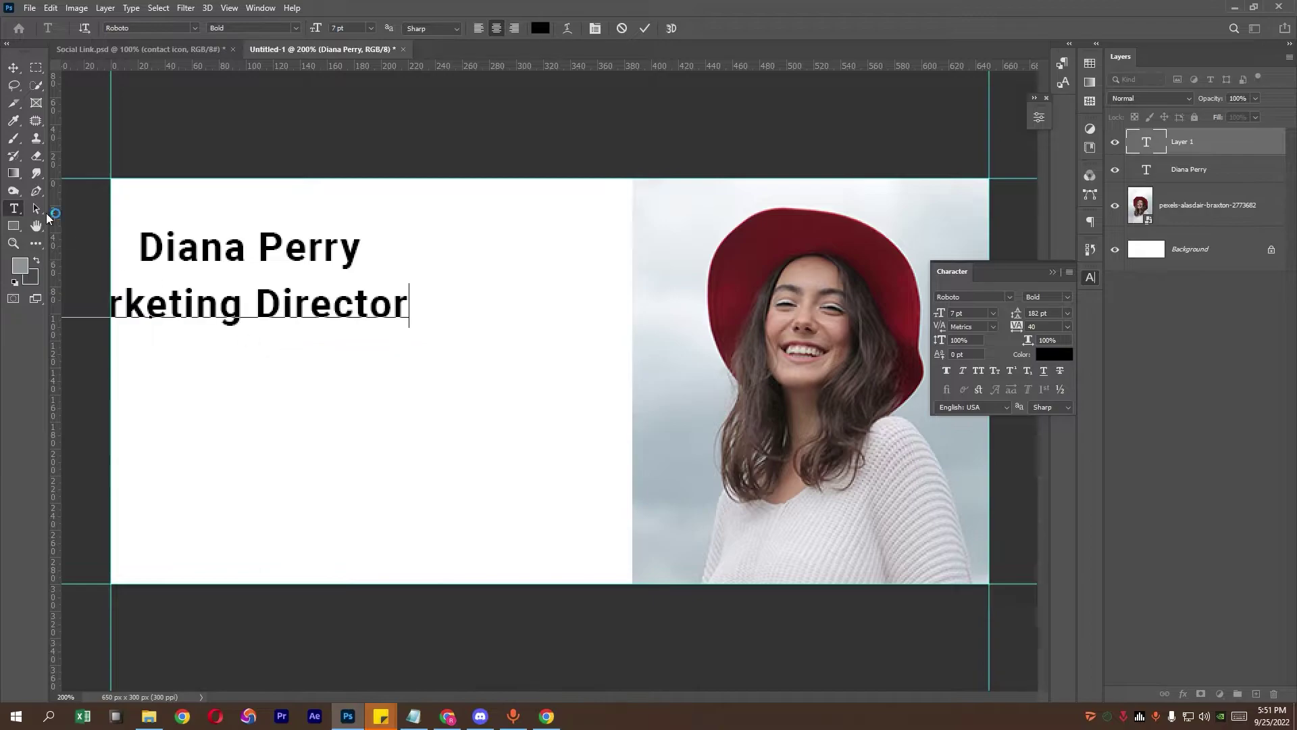
pyautogui.click(14, 67)
# Set the job title to regular weight at 4 pt and move it just under the name
pyautogui.click(1046, 297)
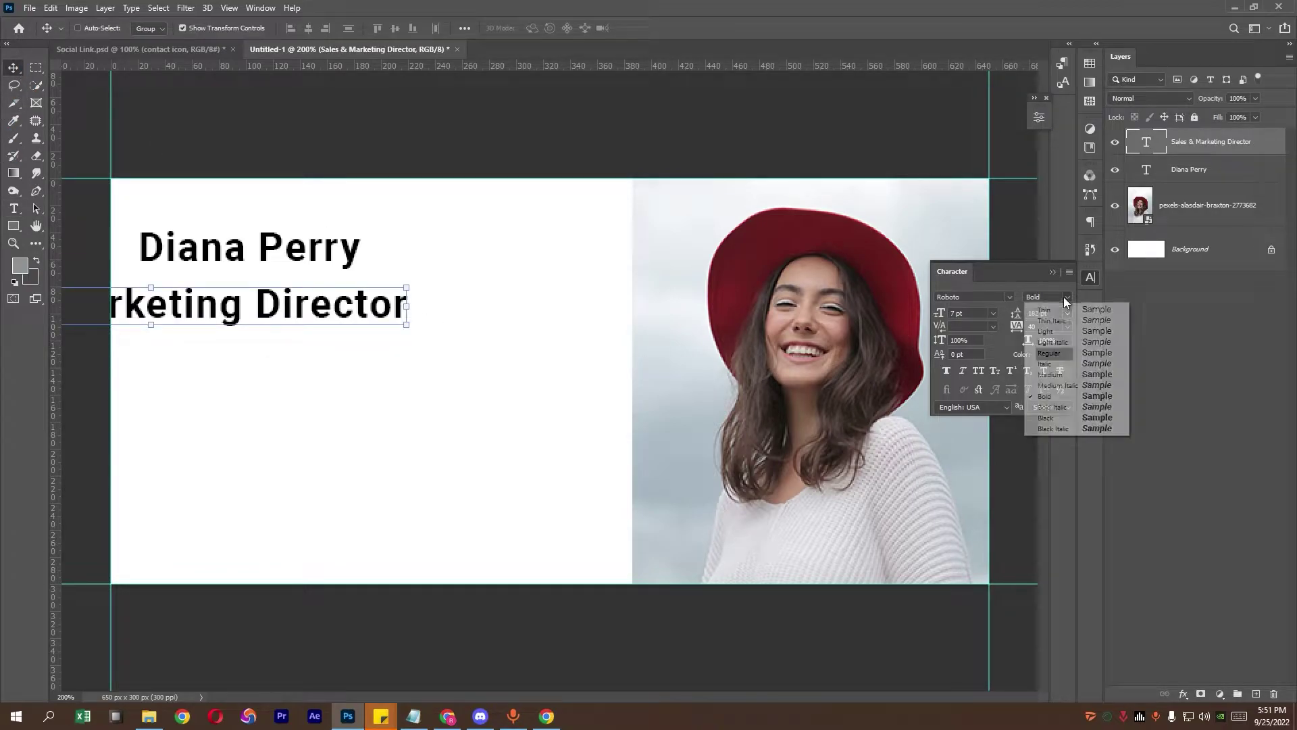
pyautogui.click(1043, 326)
pyautogui.click(993, 313)
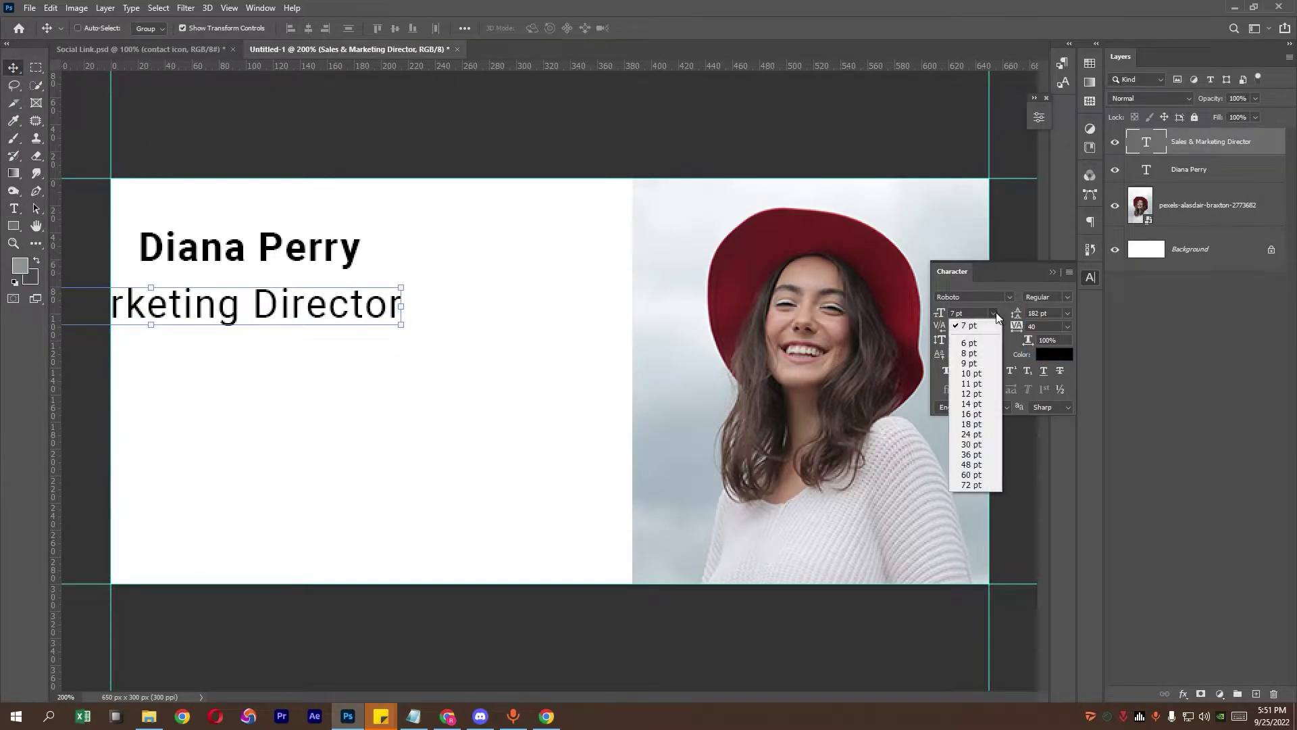
pyautogui.click(970, 342)
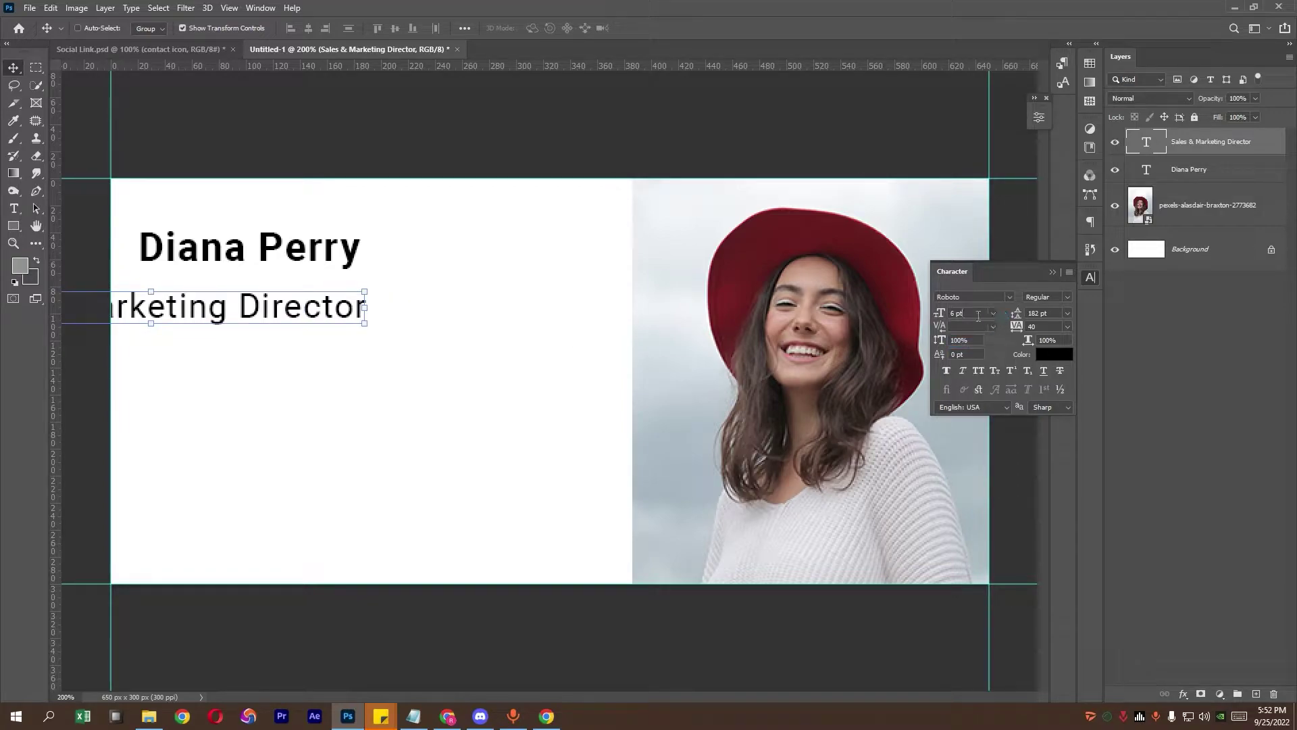
pyautogui.press('Down')
pyautogui.press('Down')
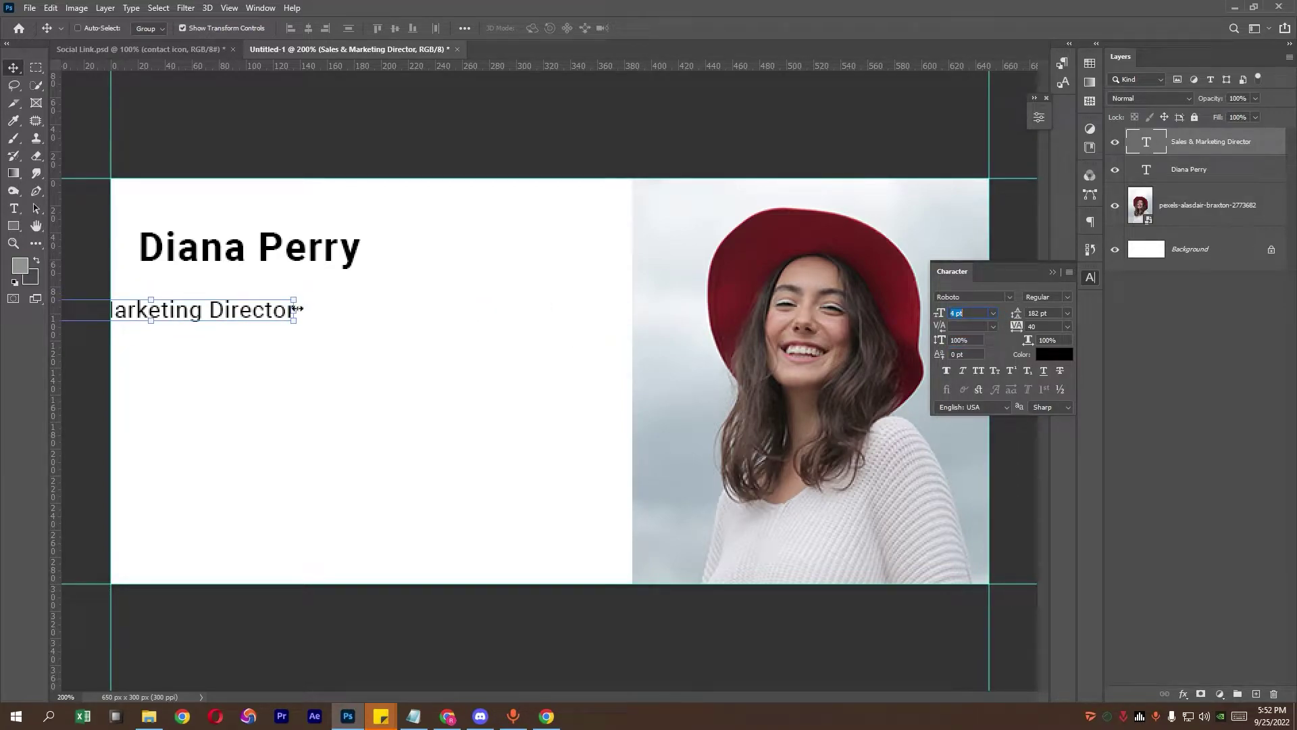
pyautogui.moveTo(231, 312); pyautogui.dragTo(365, 289)
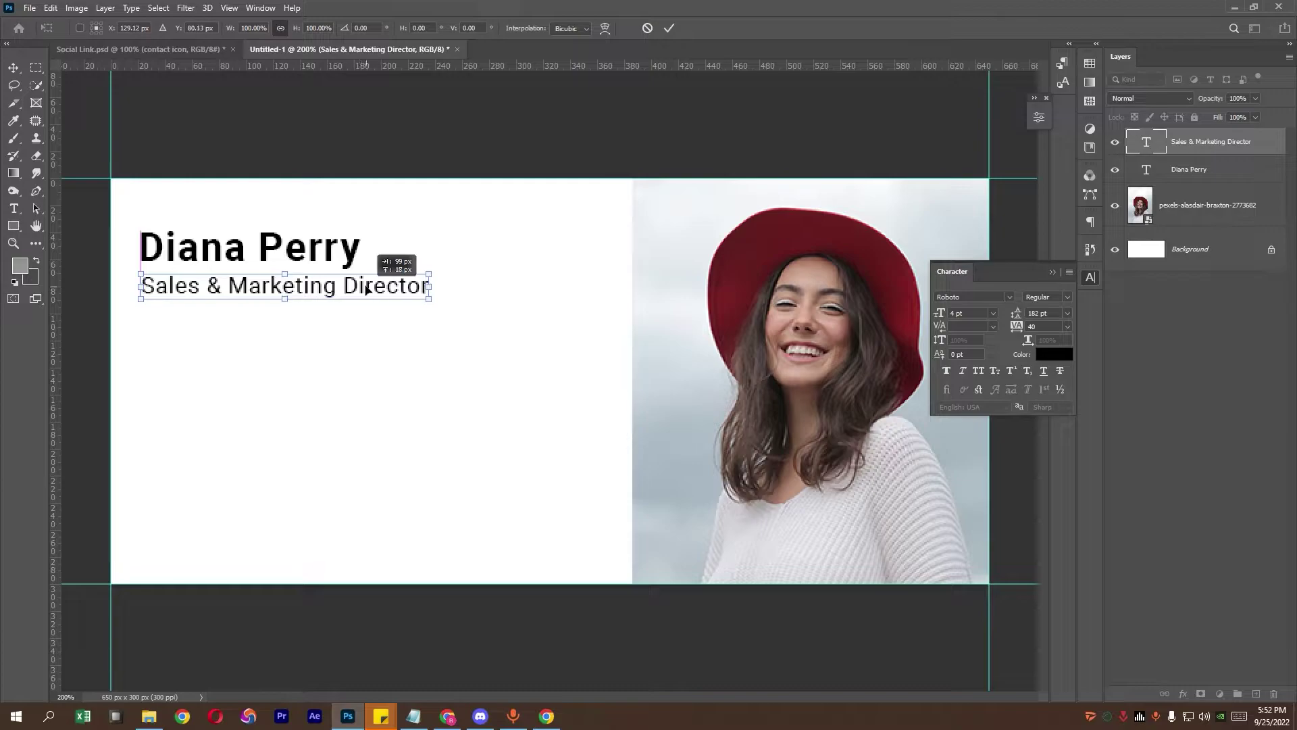
pyautogui.press('Return')
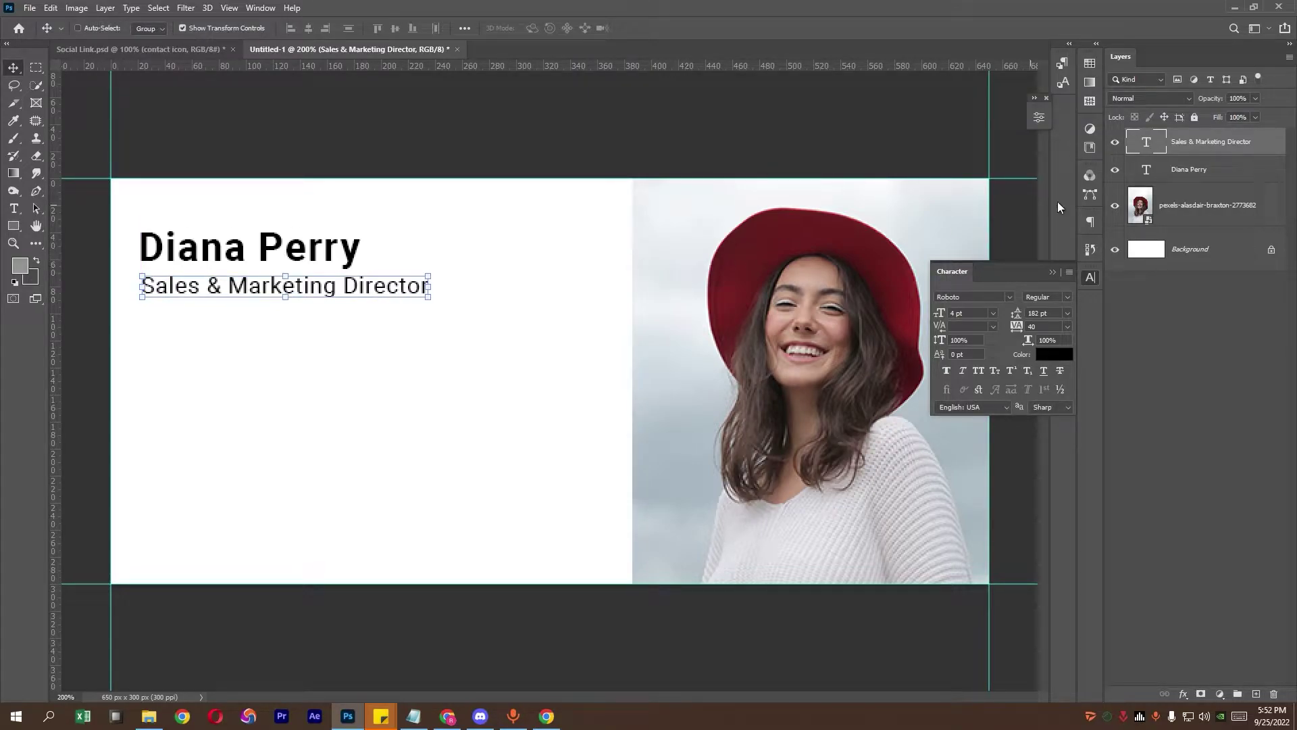
# Paste the contact's phone number from Notepad as a new text line under the job title
pyautogui.click(13, 208)
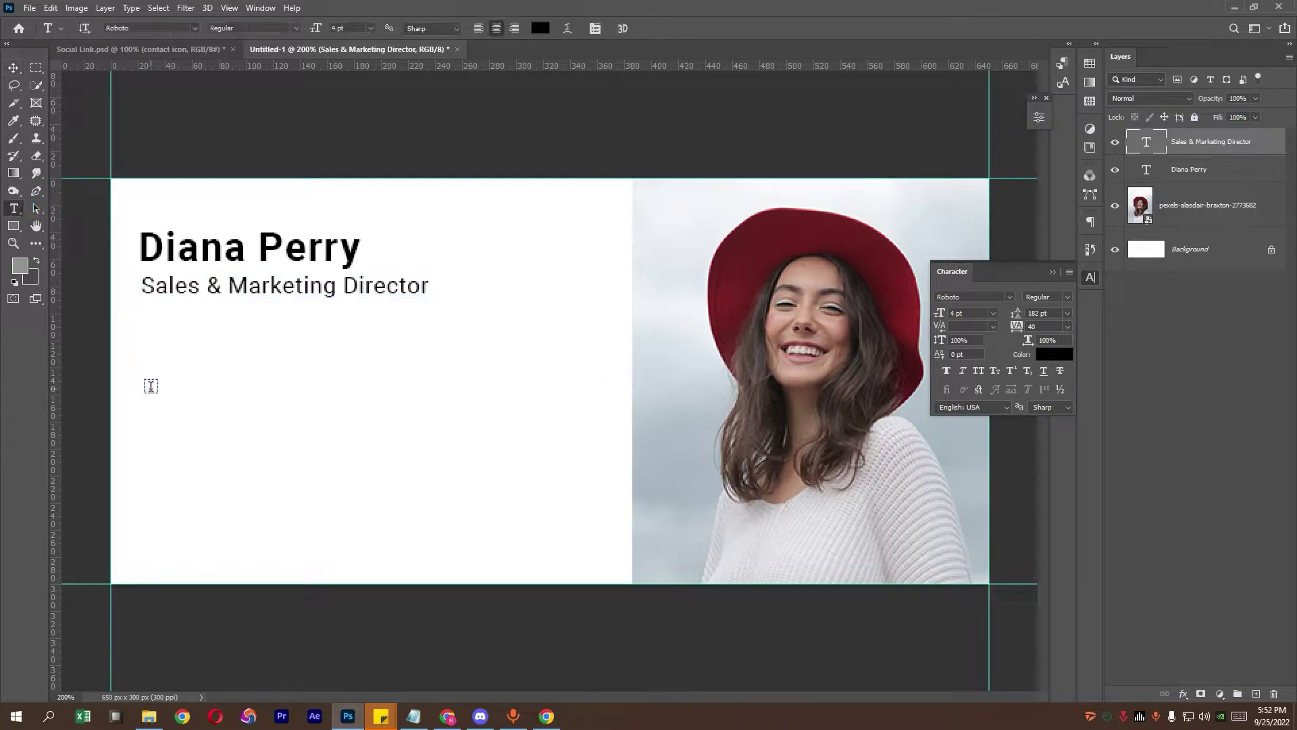
pyautogui.click(154, 393)
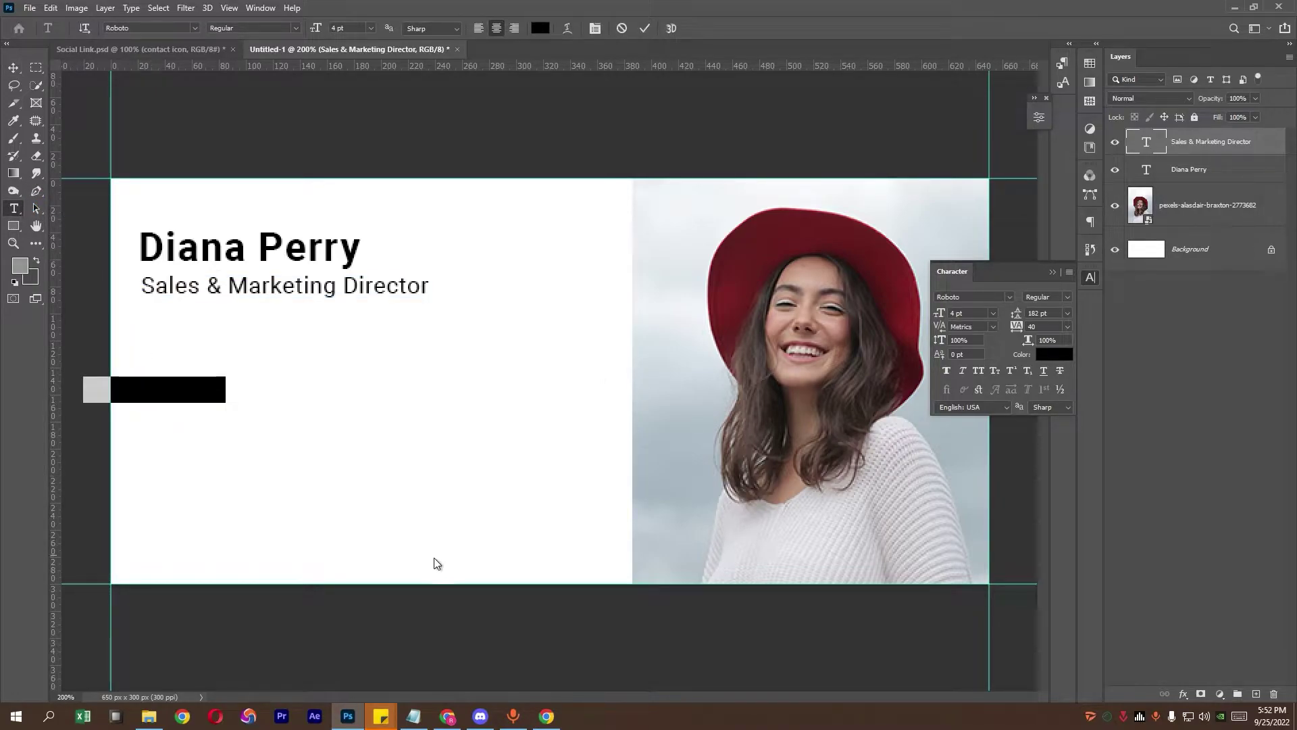
pyautogui.click(414, 715)
pyautogui.moveTo(274, 251); pyautogui.dragTo(89, 253)
pyautogui.hotkey('ctrl', 'c')
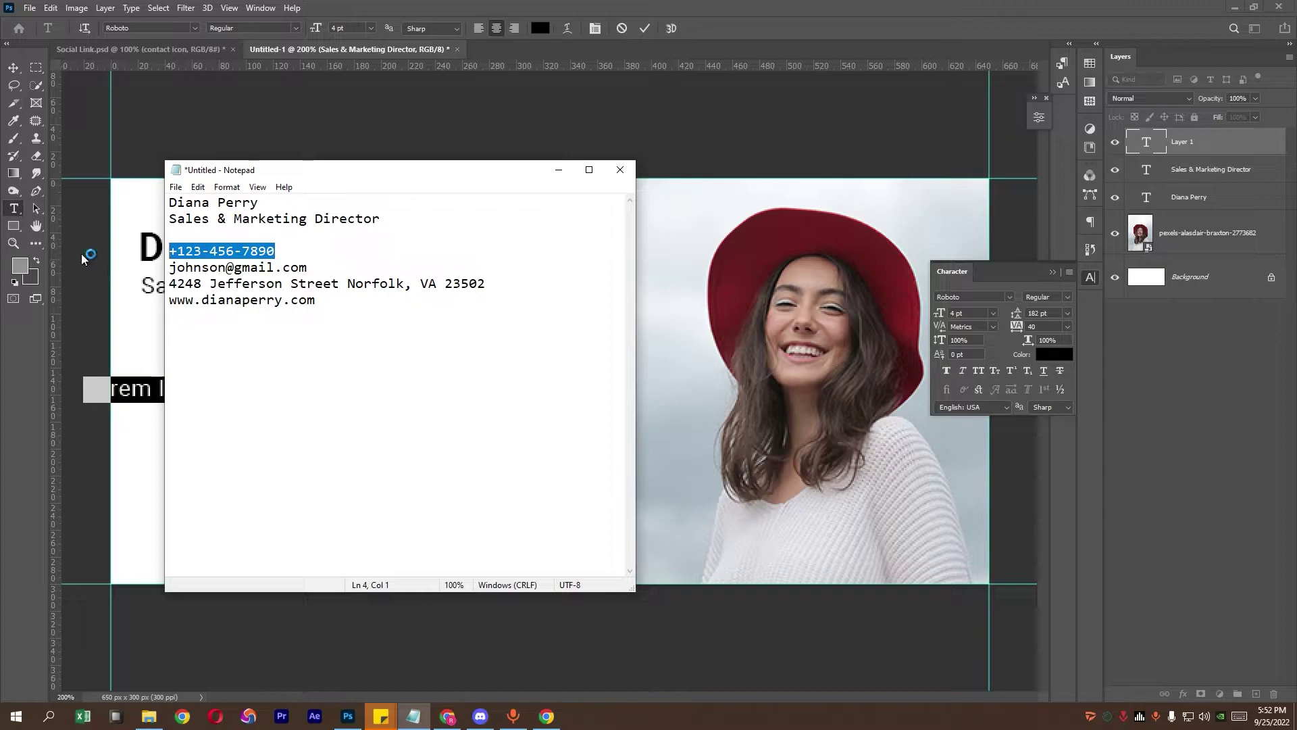
pyautogui.rightClick(298, 248)
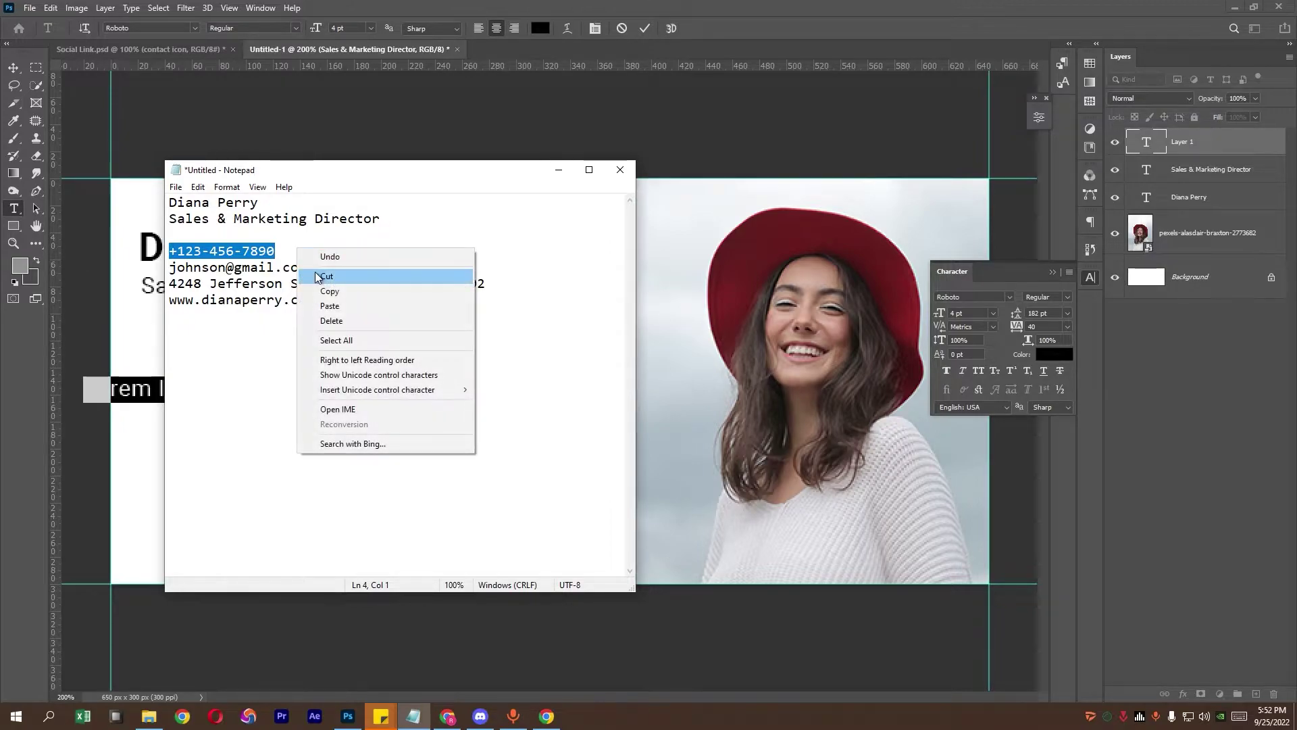
pyautogui.click(321, 290)
pyautogui.click(385, 7)
pyautogui.rightClick(245, 382)
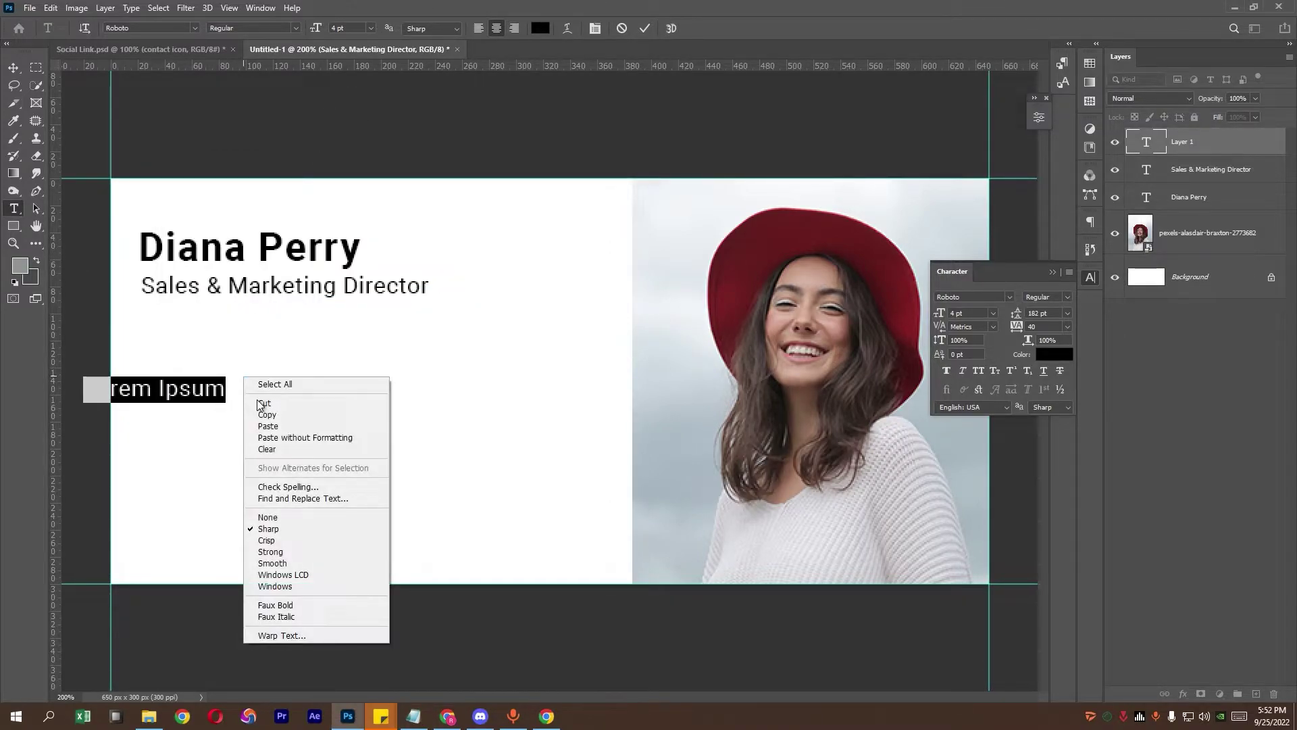
pyautogui.click(270, 426)
pyautogui.click(13, 67)
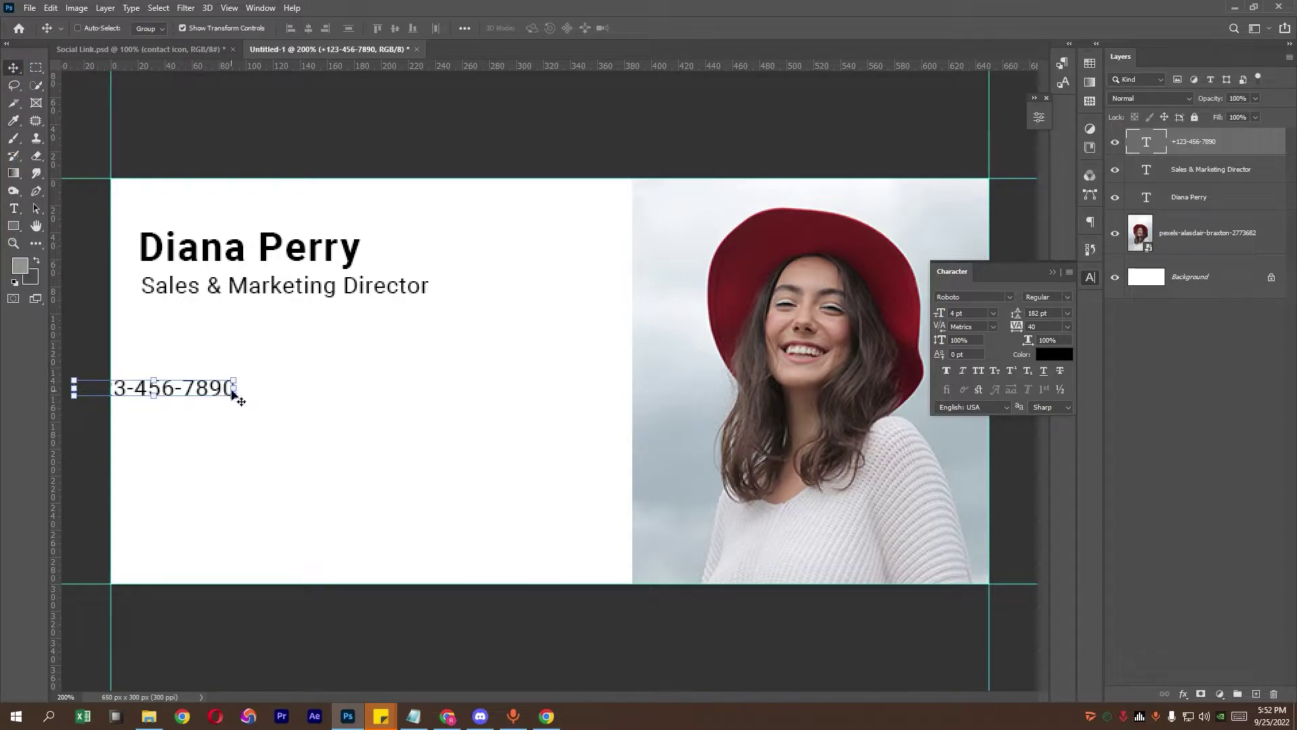
pyautogui.moveTo(238, 389); pyautogui.dragTo(263, 349)
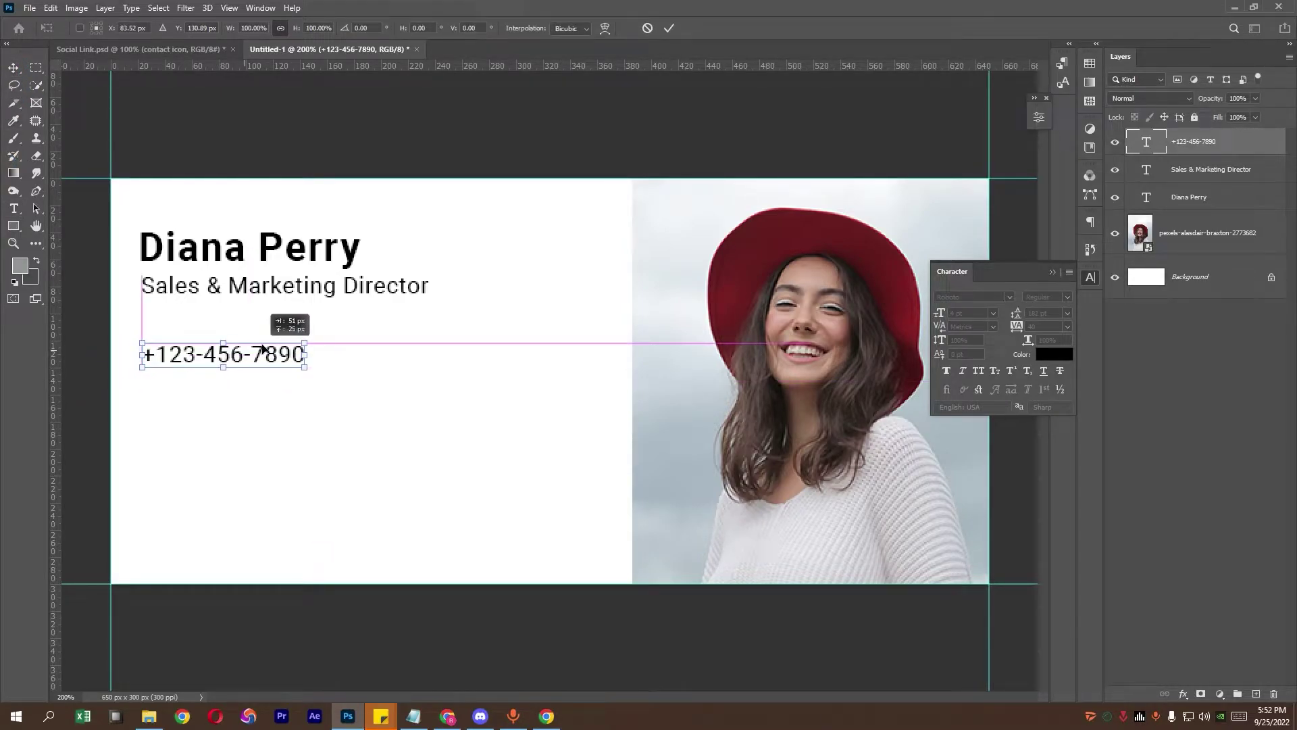
# Start a left-aligned text line below the phone number and copy the contact's e-mail from Notepad
pyautogui.press('Return')
pyautogui.press('t')
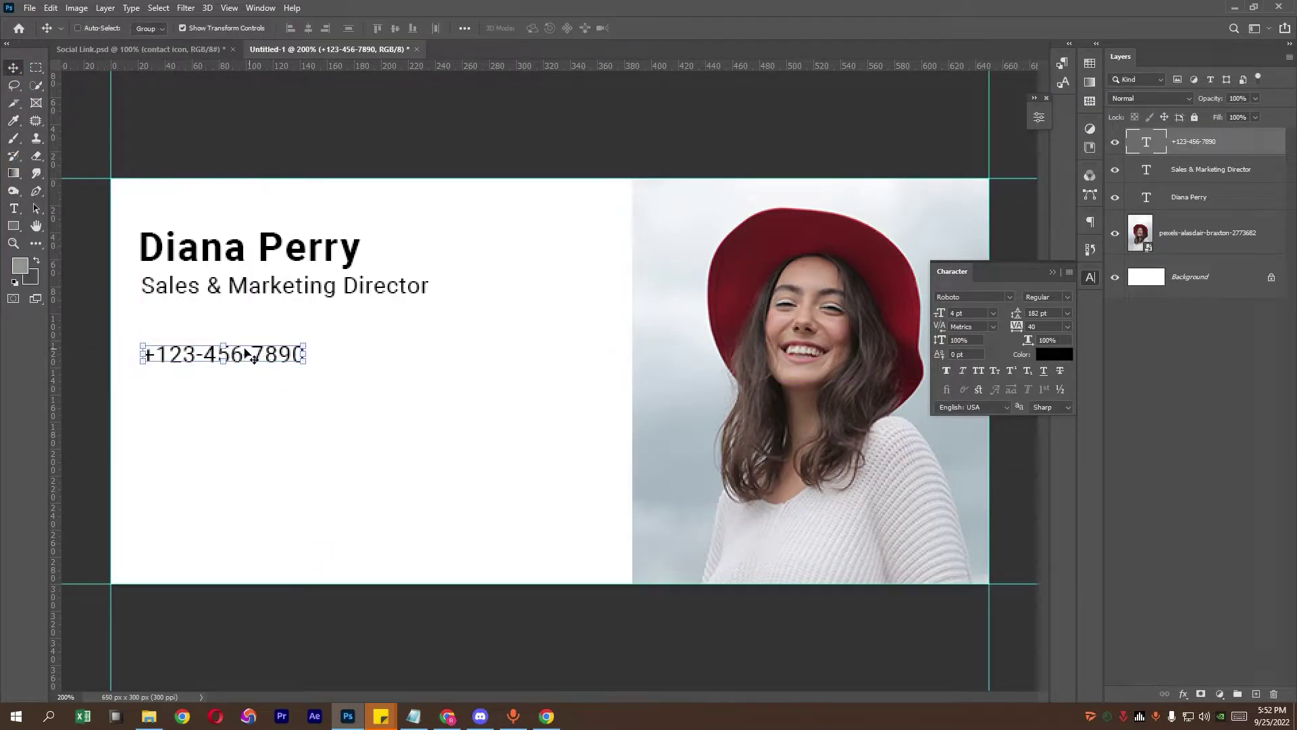
pyautogui.click(230, 408)
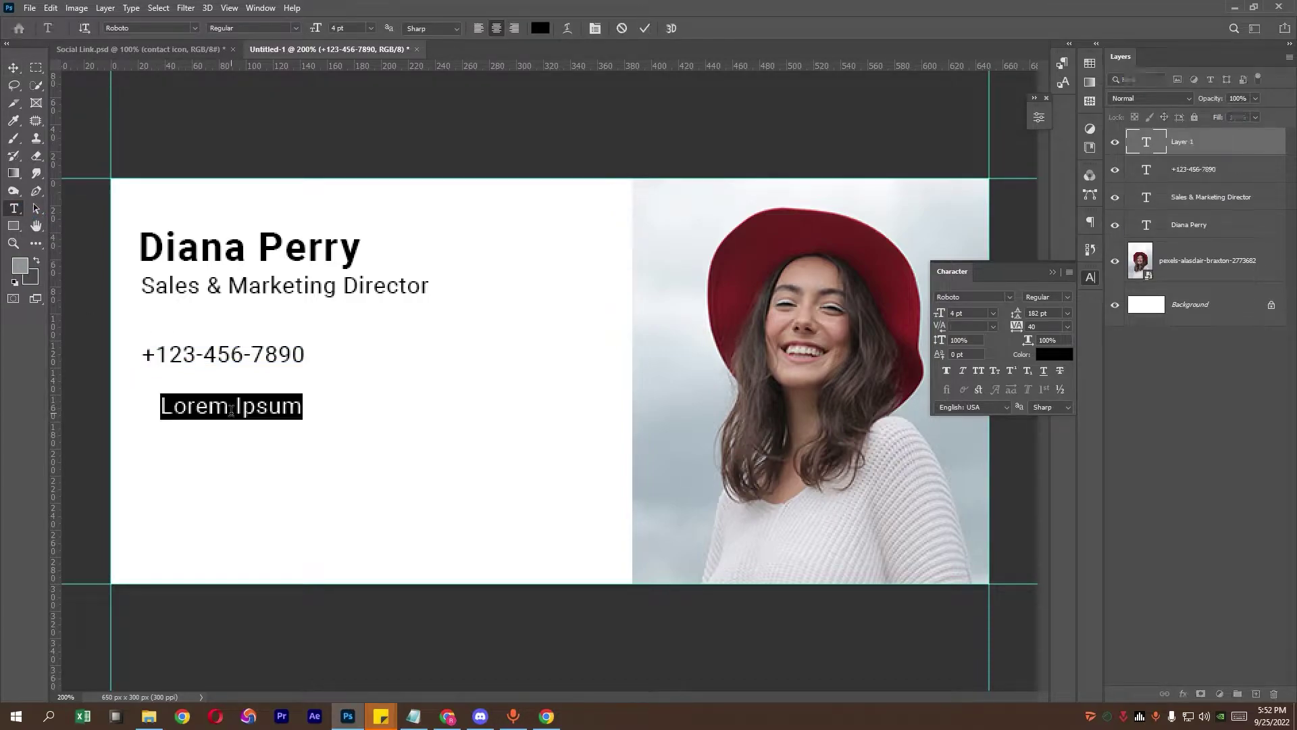
pyautogui.click(478, 29)
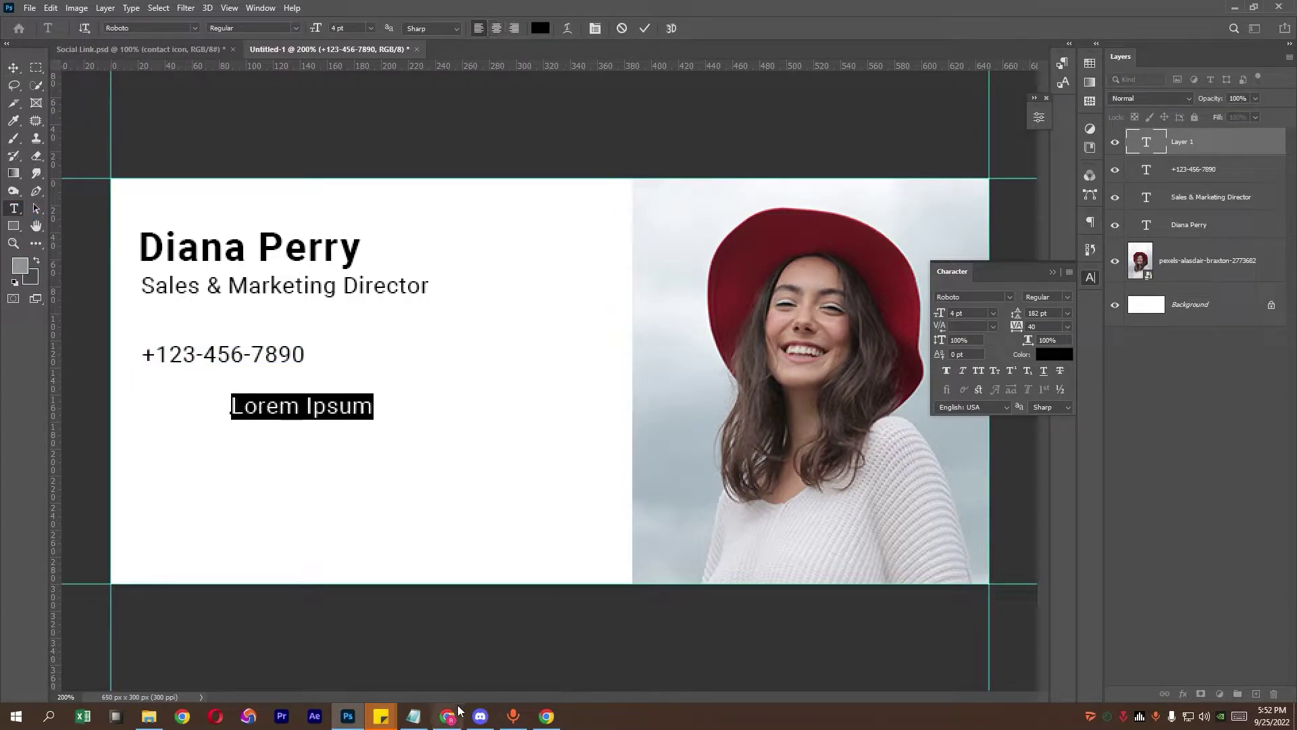
pyautogui.click(414, 716)
pyautogui.click(168, 283)
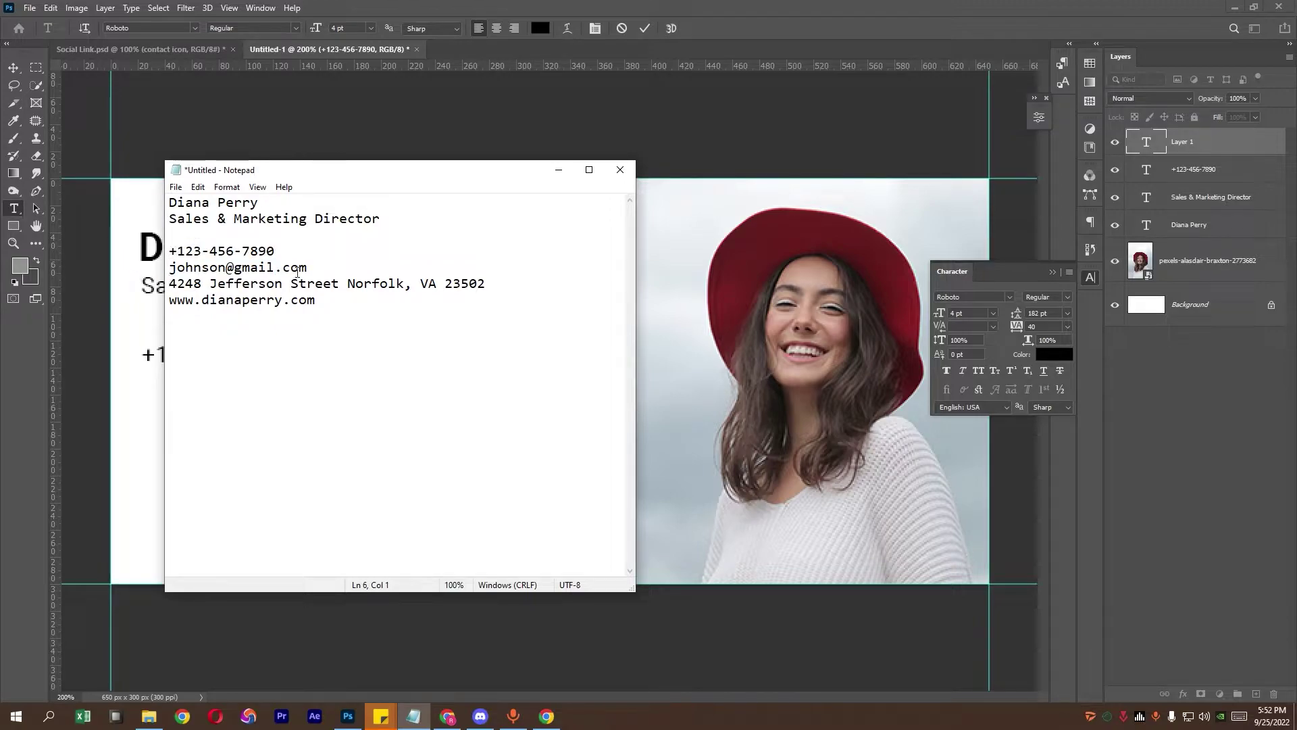
pyautogui.moveTo(314, 269); pyautogui.dragTo(175, 269)
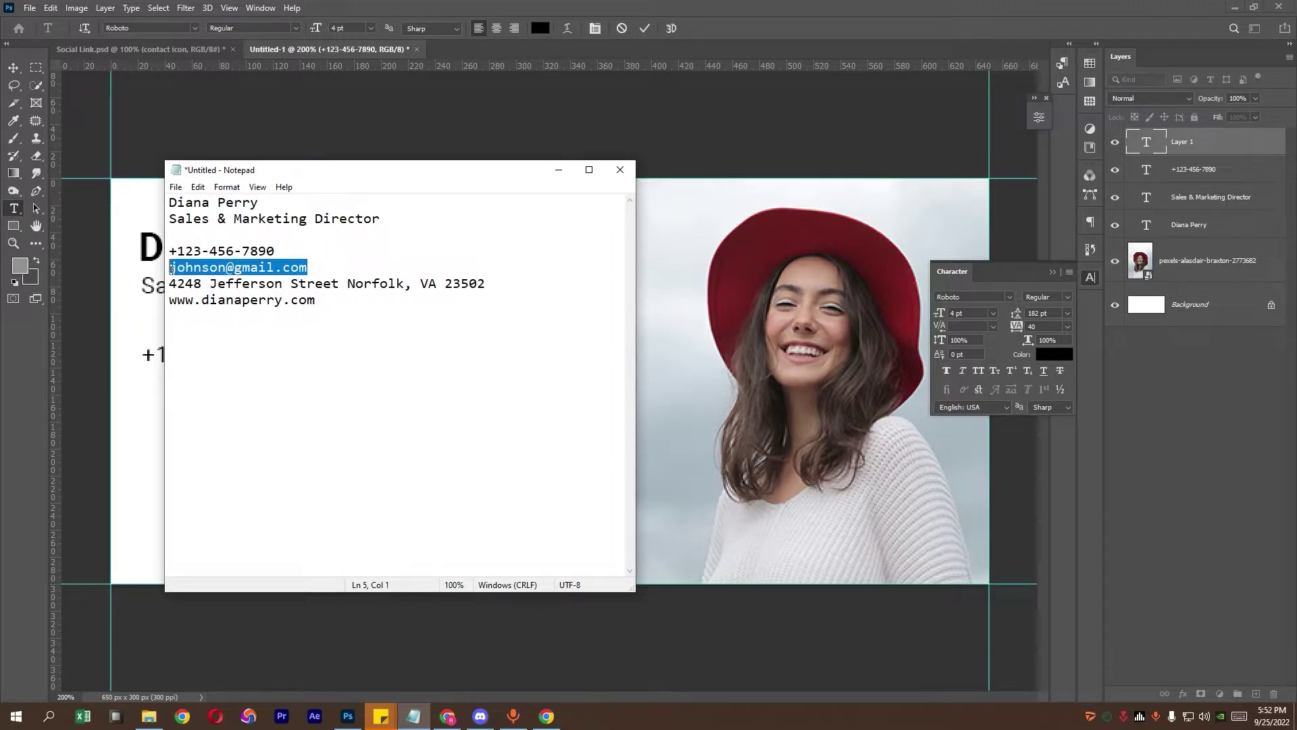
pyautogui.rightClick(172, 268)
pyautogui.click(196, 315)
# Paste the e-mail address and nudge it directly under the phone number
pyautogui.click(216, 27)
pyautogui.hotkey('ctrl', 'v')
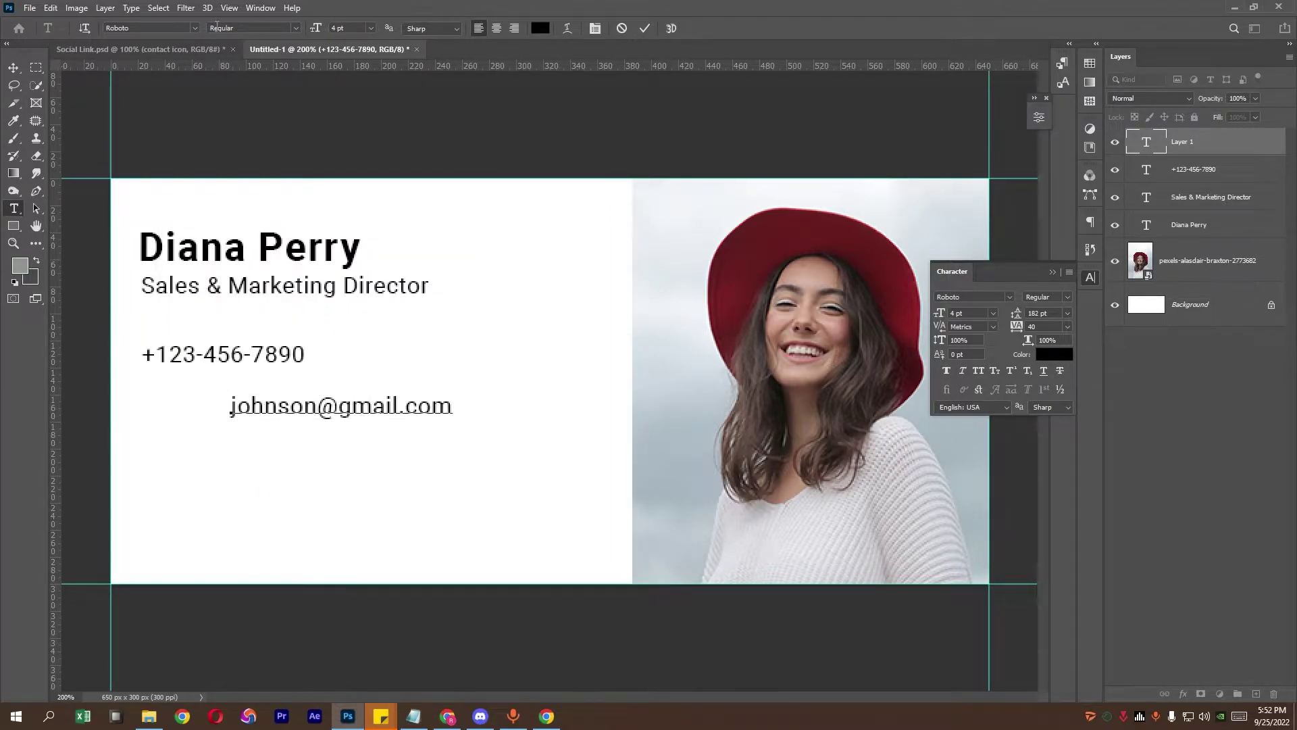
pyautogui.click(13, 68)
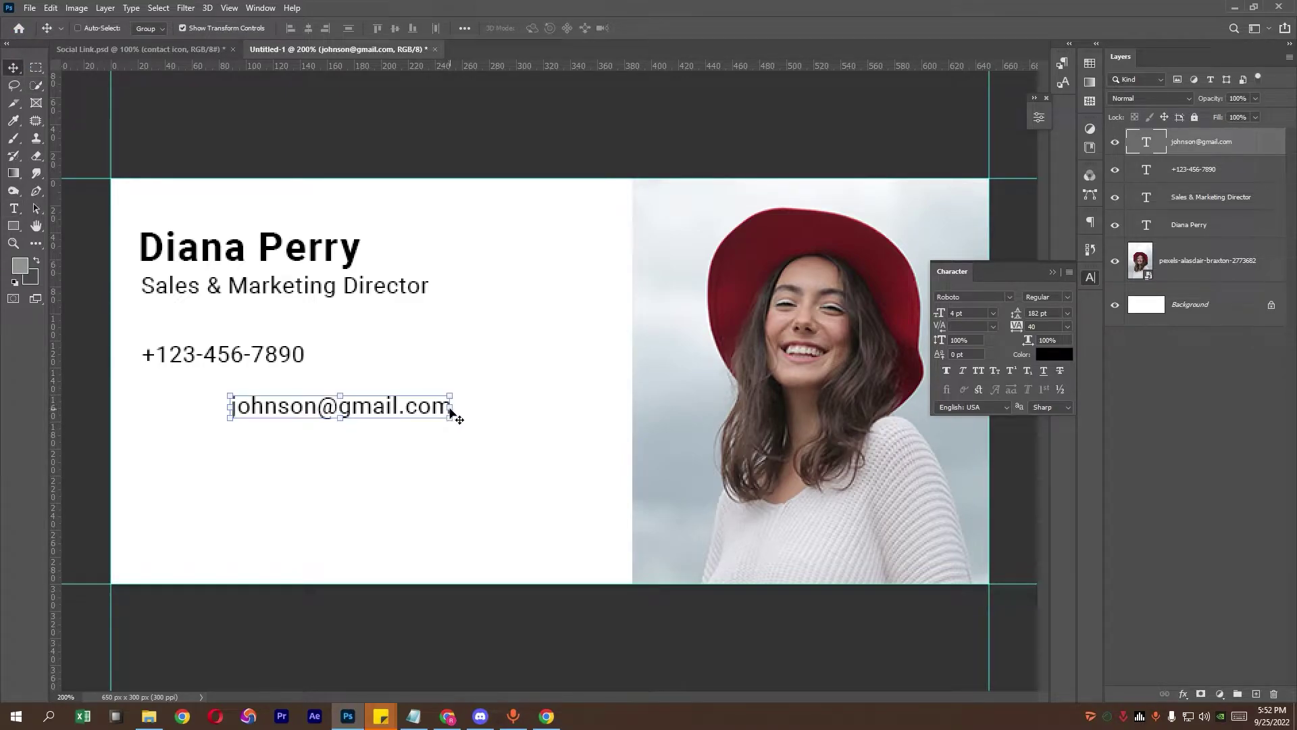
pyautogui.moveTo(382, 405); pyautogui.dragTo(297, 392)
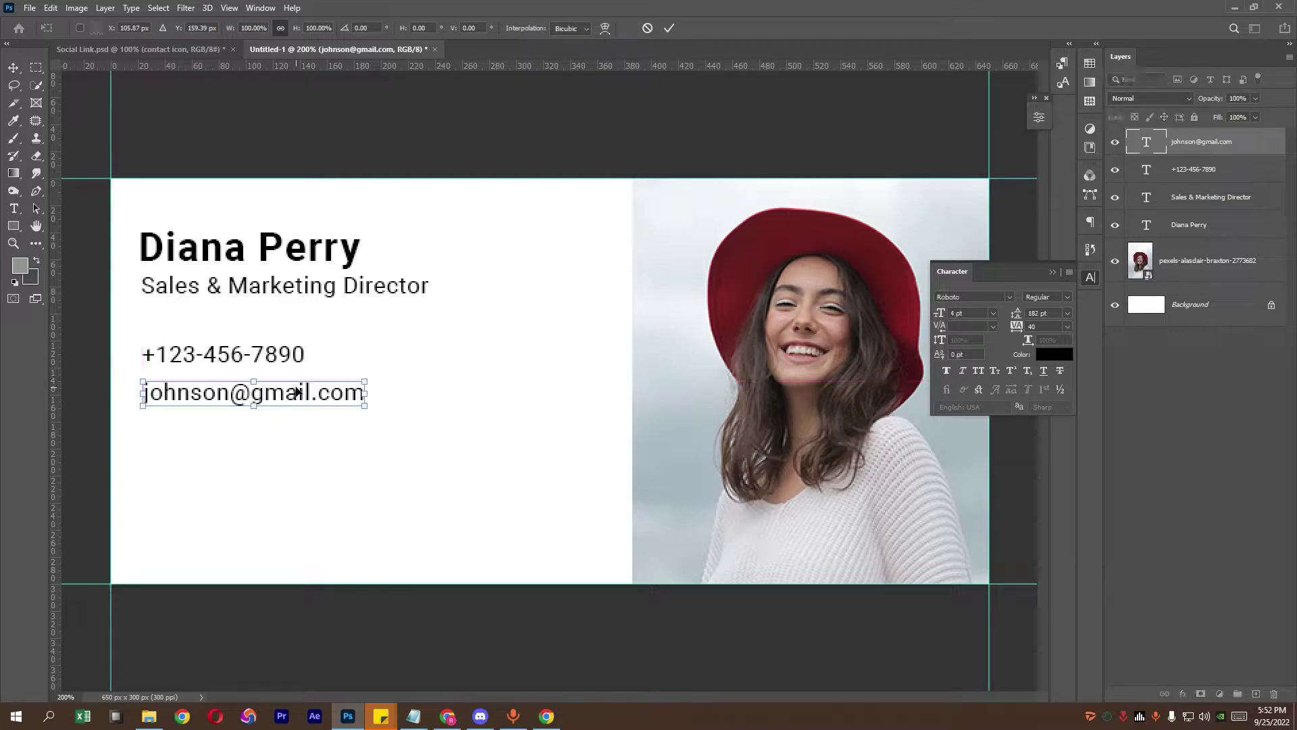
pyautogui.press('Up')
pyautogui.press('Up')
pyautogui.press('Up')
pyautogui.press('Return')
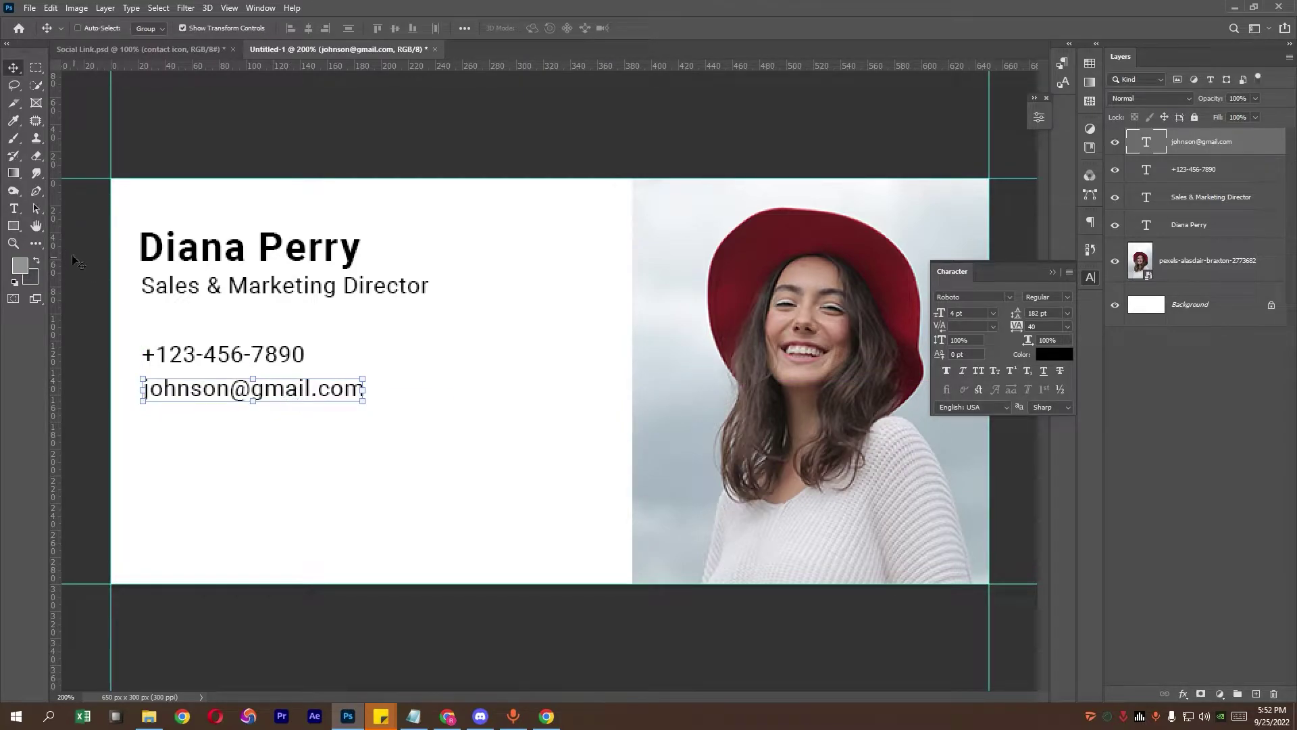
# Paste the contact's street address from Notepad as a new text line aligned under the e-mail
pyautogui.click(13, 208)
pyautogui.click(167, 461)
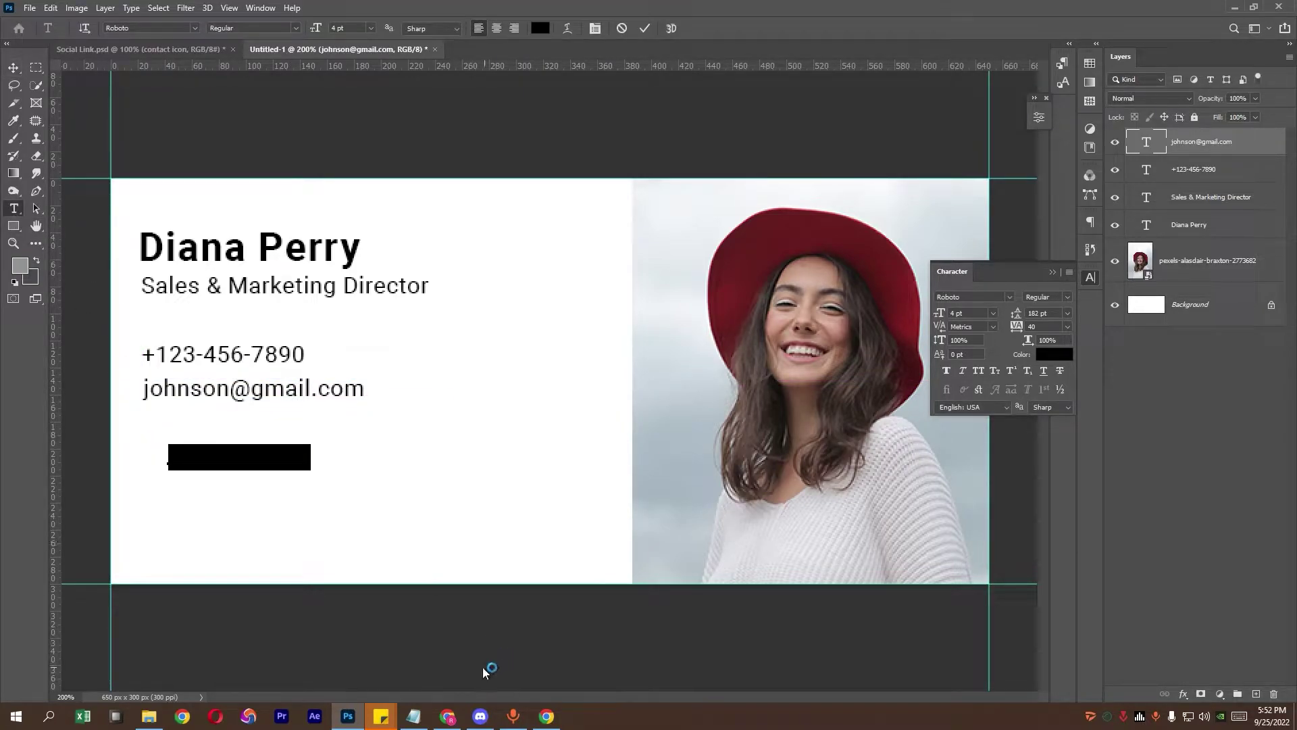
pyautogui.click(414, 716)
pyautogui.moveTo(486, 284); pyautogui.dragTo(169, 287)
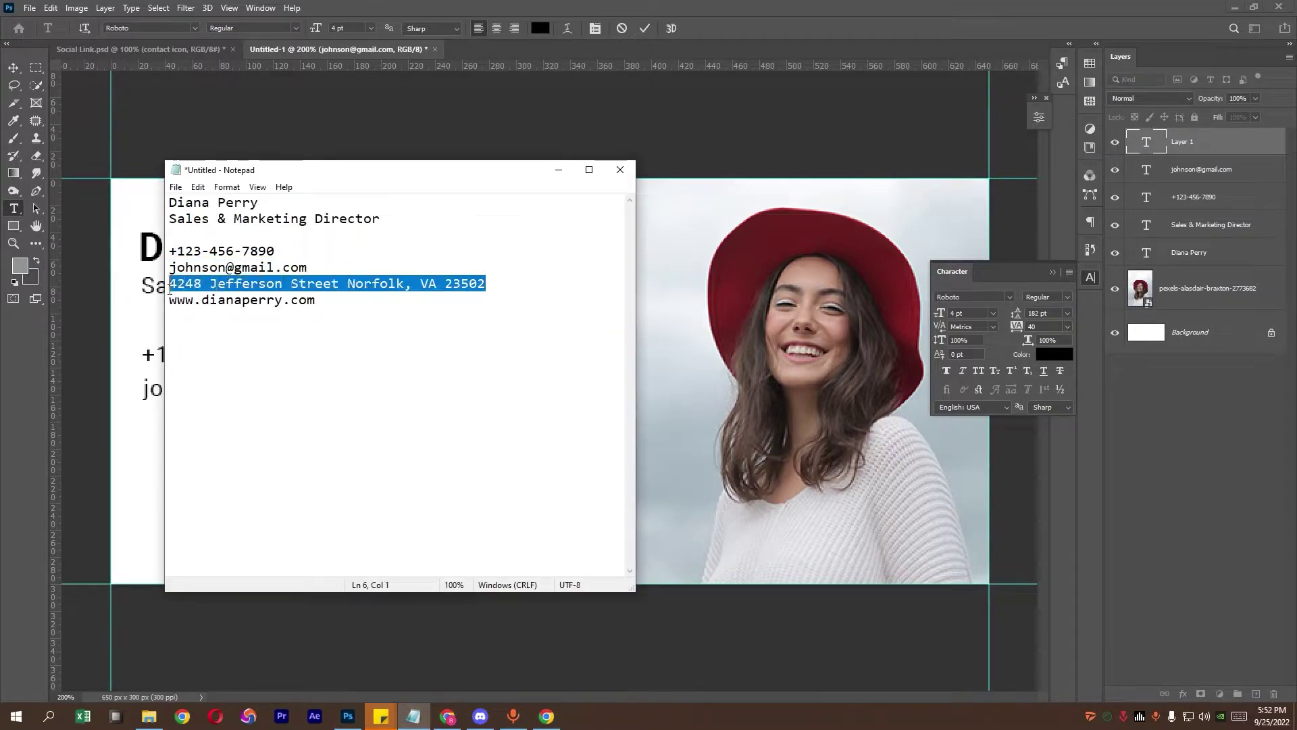
pyautogui.rightClick(169, 287)
pyautogui.click(202, 333)
pyautogui.click(260, 68)
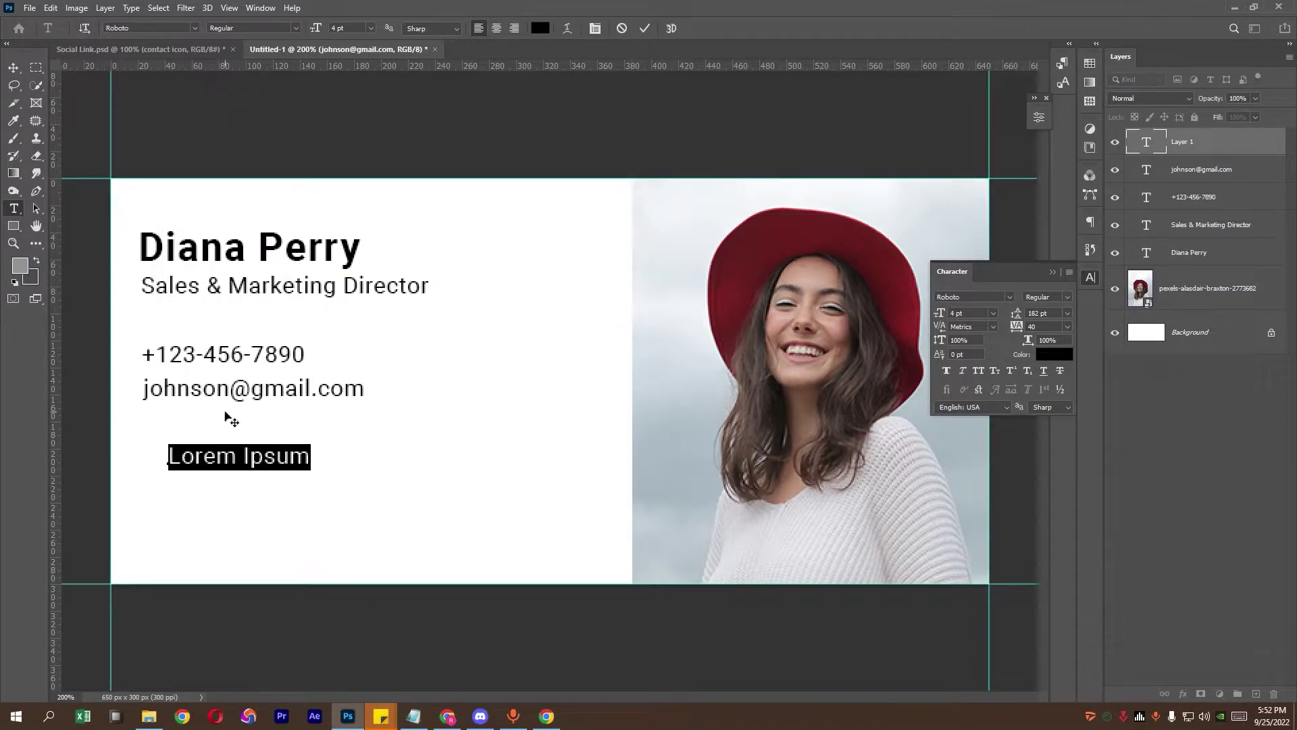
pyautogui.rightClick(242, 457)
pyautogui.click(284, 236)
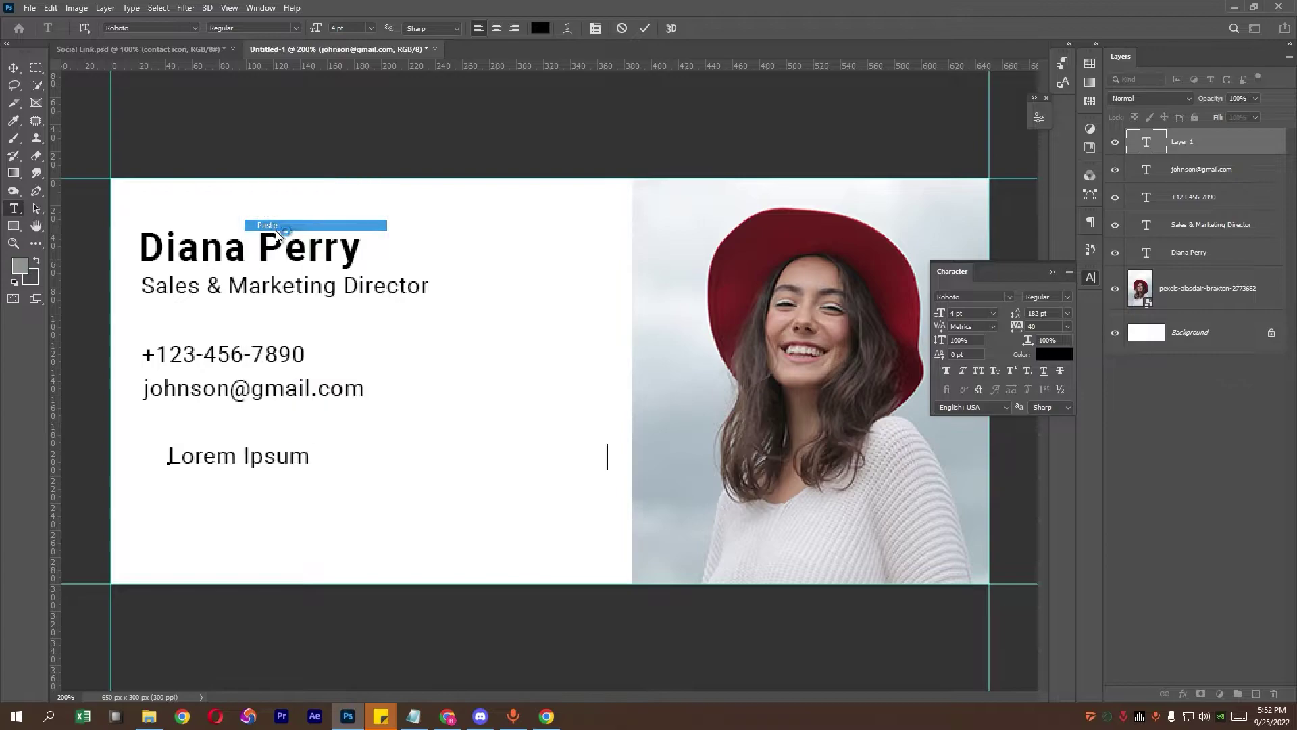
pyautogui.click(13, 68)
pyautogui.moveTo(396, 449); pyautogui.dragTo(377, 432)
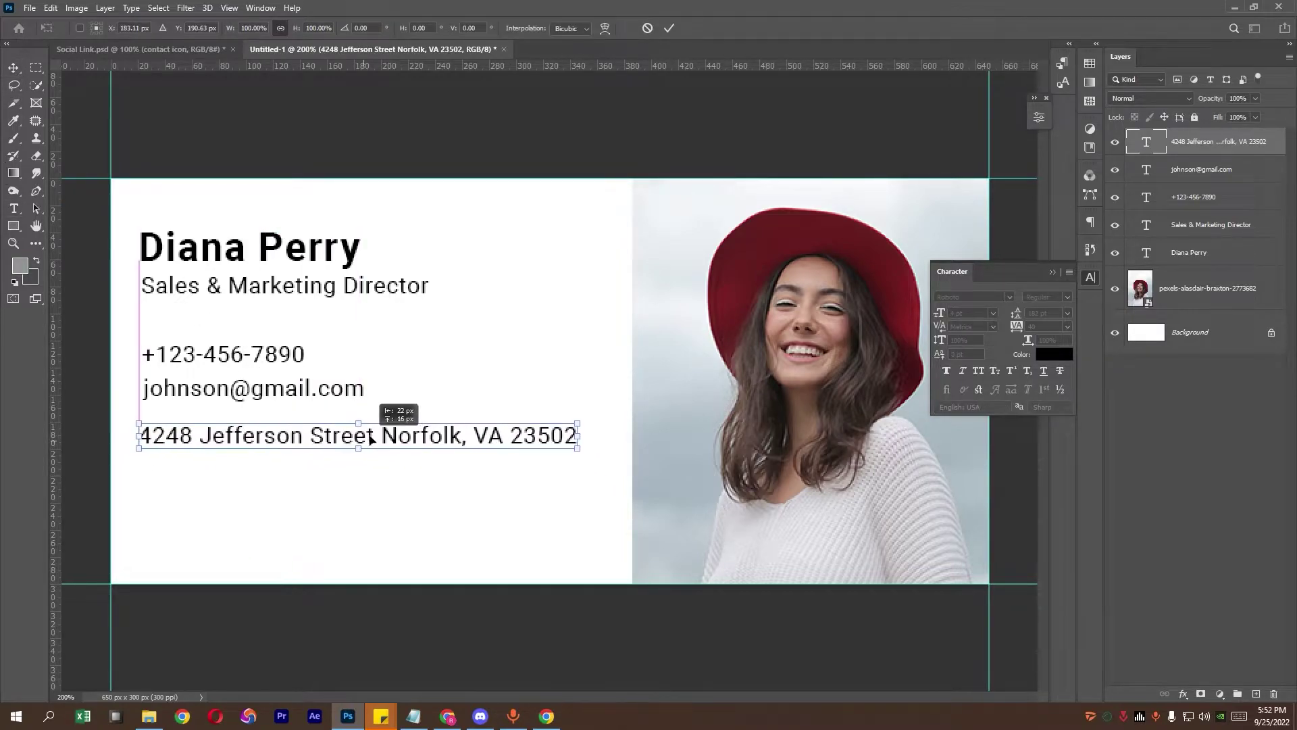
pyautogui.press('Return')
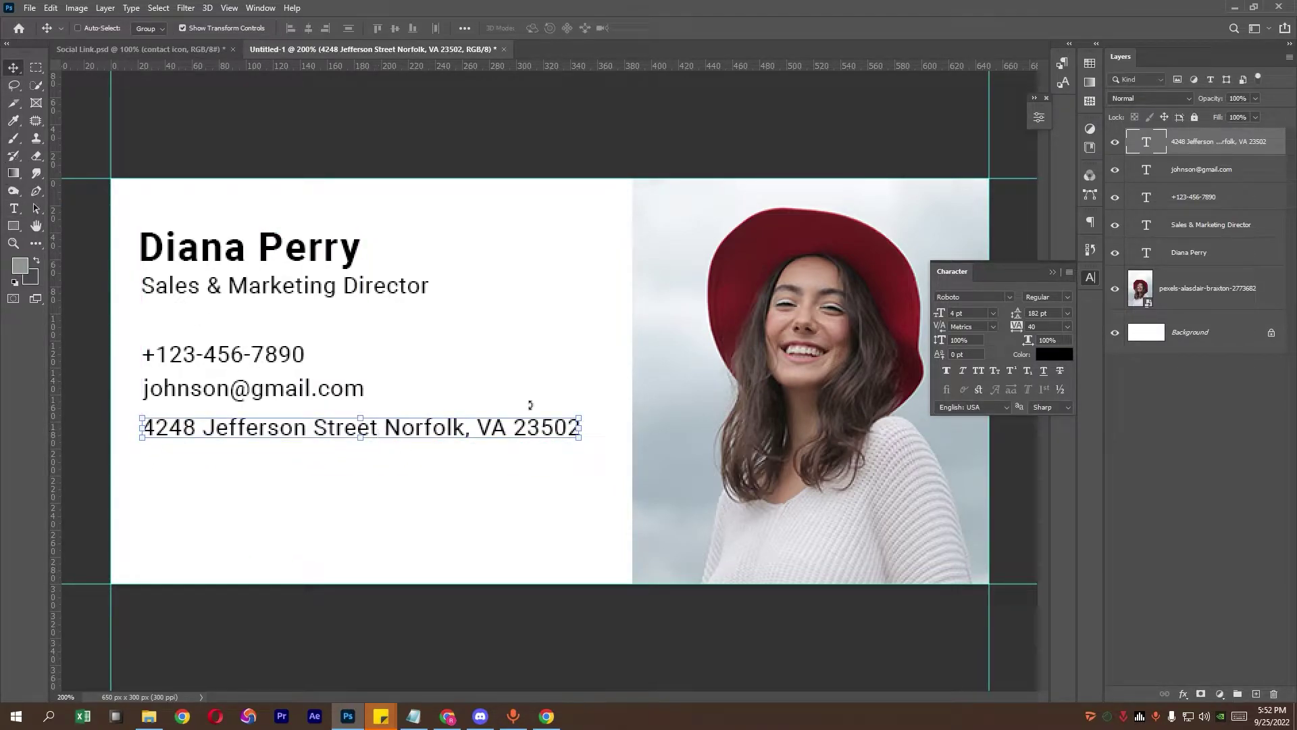
# Group the three contact text layers as 'Contact Info'
pyautogui.keyDown('shift'); pyautogui.click(1209, 201); pyautogui.keyUp('shift')
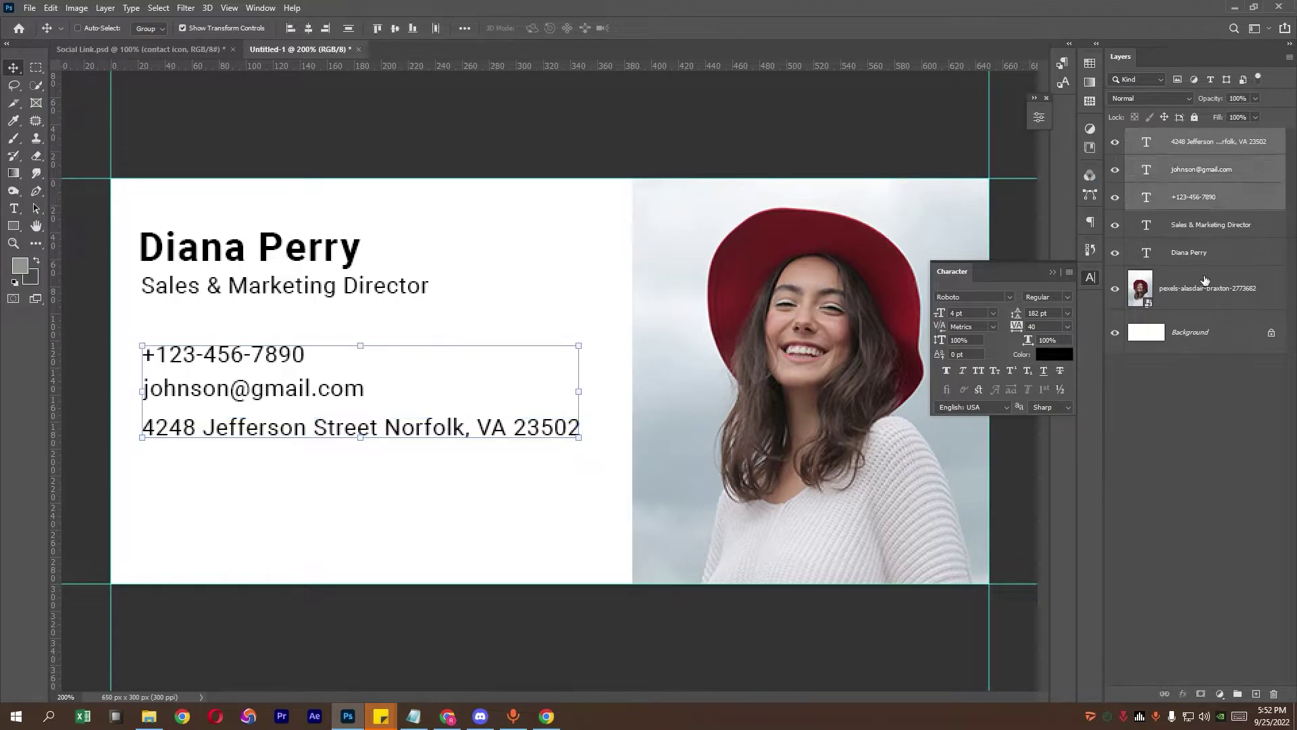
pyautogui.click(1236, 694)
pyautogui.write('Contact Info')
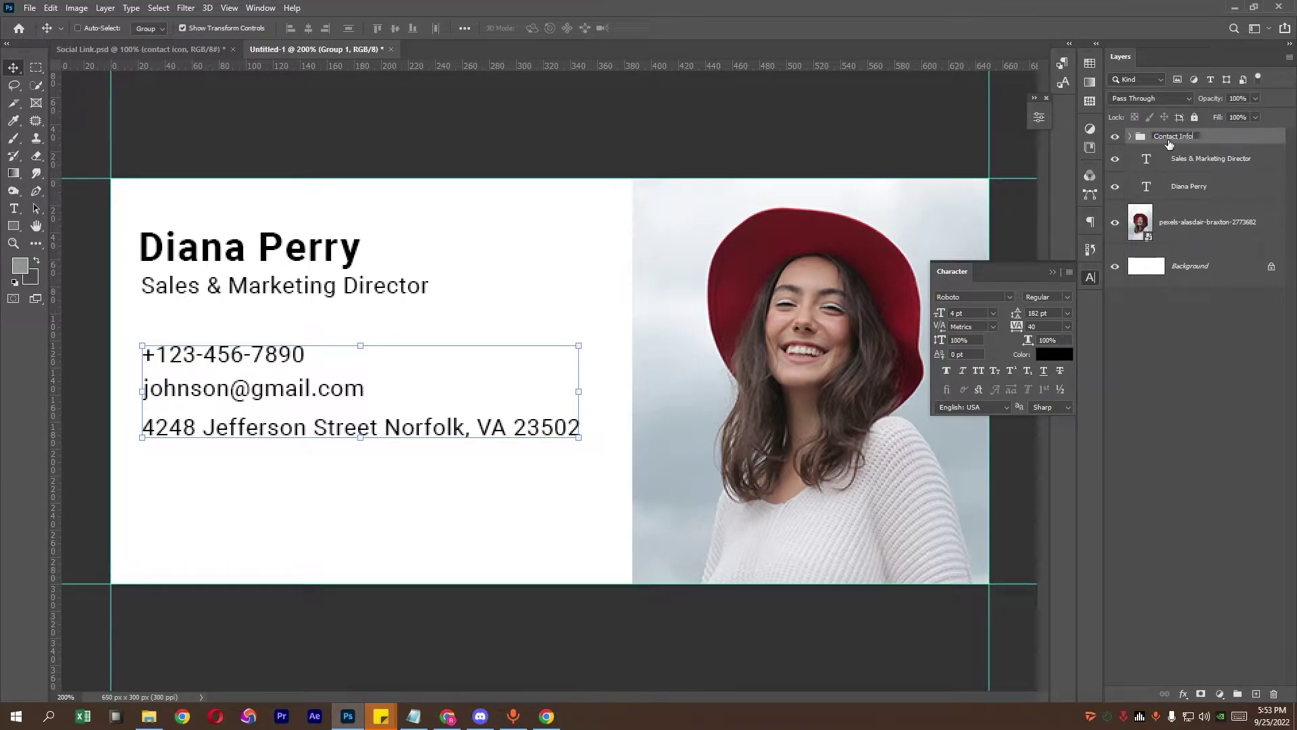
pyautogui.press('Return')
# Group the name and job title layers as 'Name', then expand Contact Info
pyautogui.click(1183, 159)
pyautogui.keyDown('shift'); pyautogui.click(1186, 192); pyautogui.keyUp('shift')
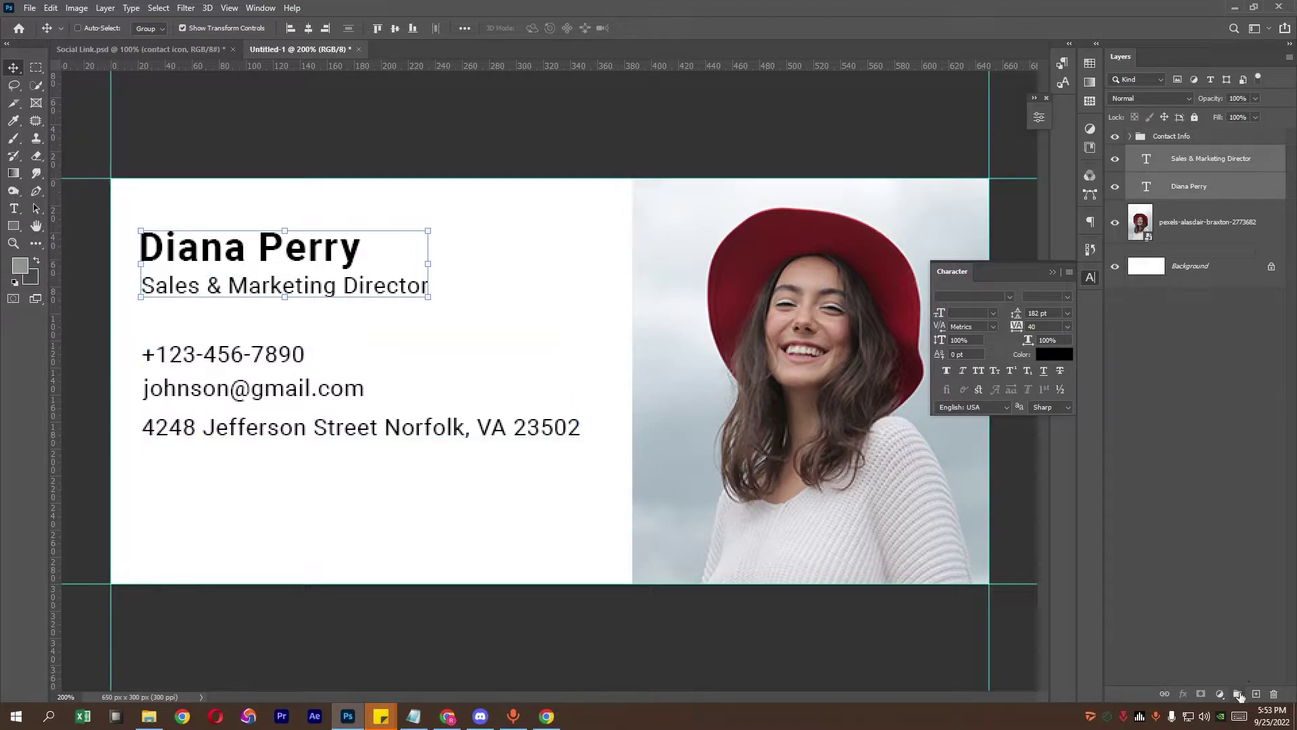
pyautogui.click(1240, 696)
pyautogui.doubleClick(1163, 153)
pyautogui.write('Na')
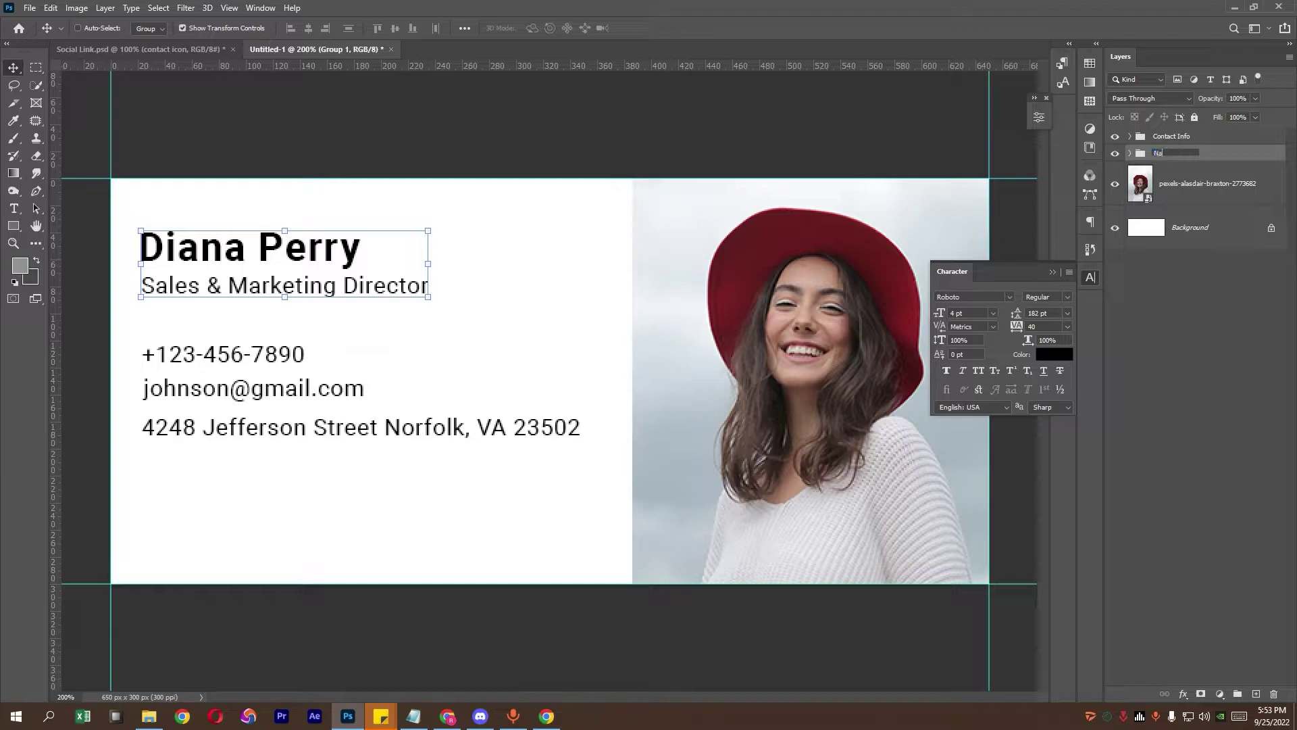
pyautogui.write('me')
pyautogui.press('Return')
pyautogui.click(1172, 135)
pyautogui.click(1129, 136)
# Prefix the phone number with a bold 'M:' label and shift it right to align with the other lines
pyautogui.click(1209, 158)
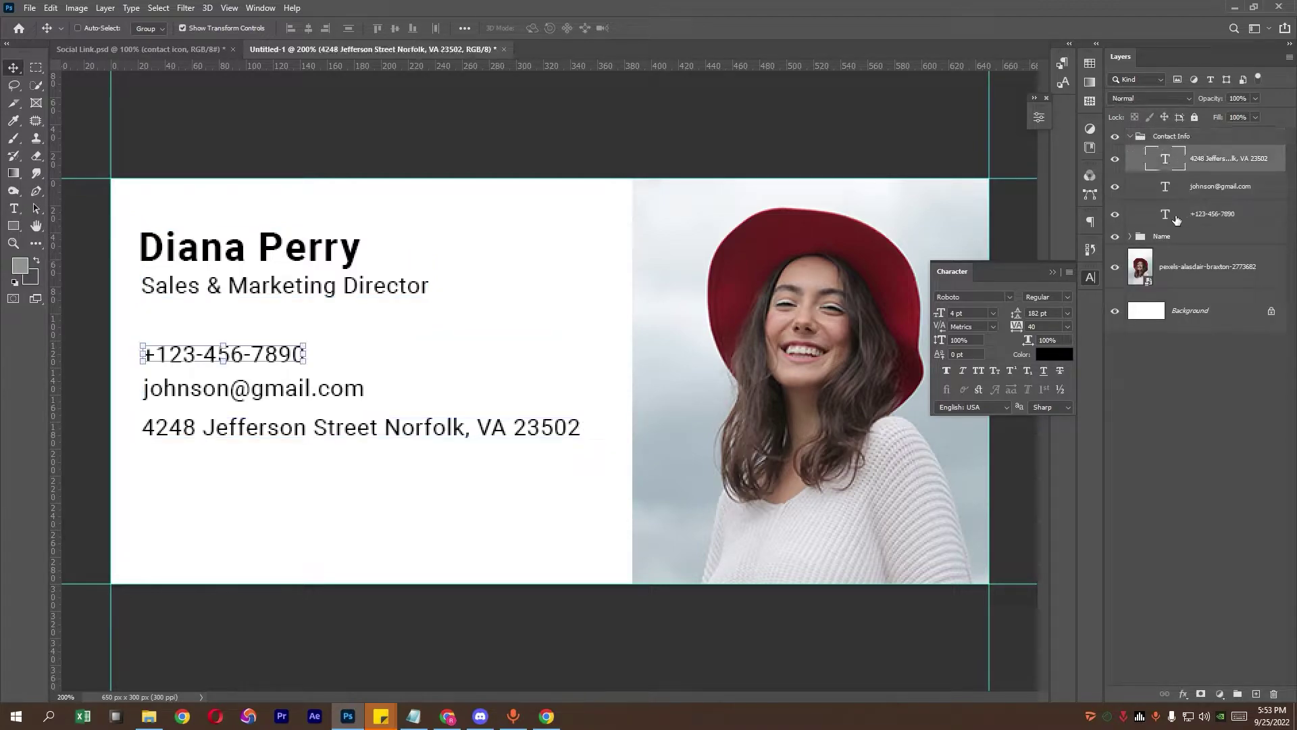
pyautogui.doubleClick(1165, 214)
pyautogui.click(295, 378)
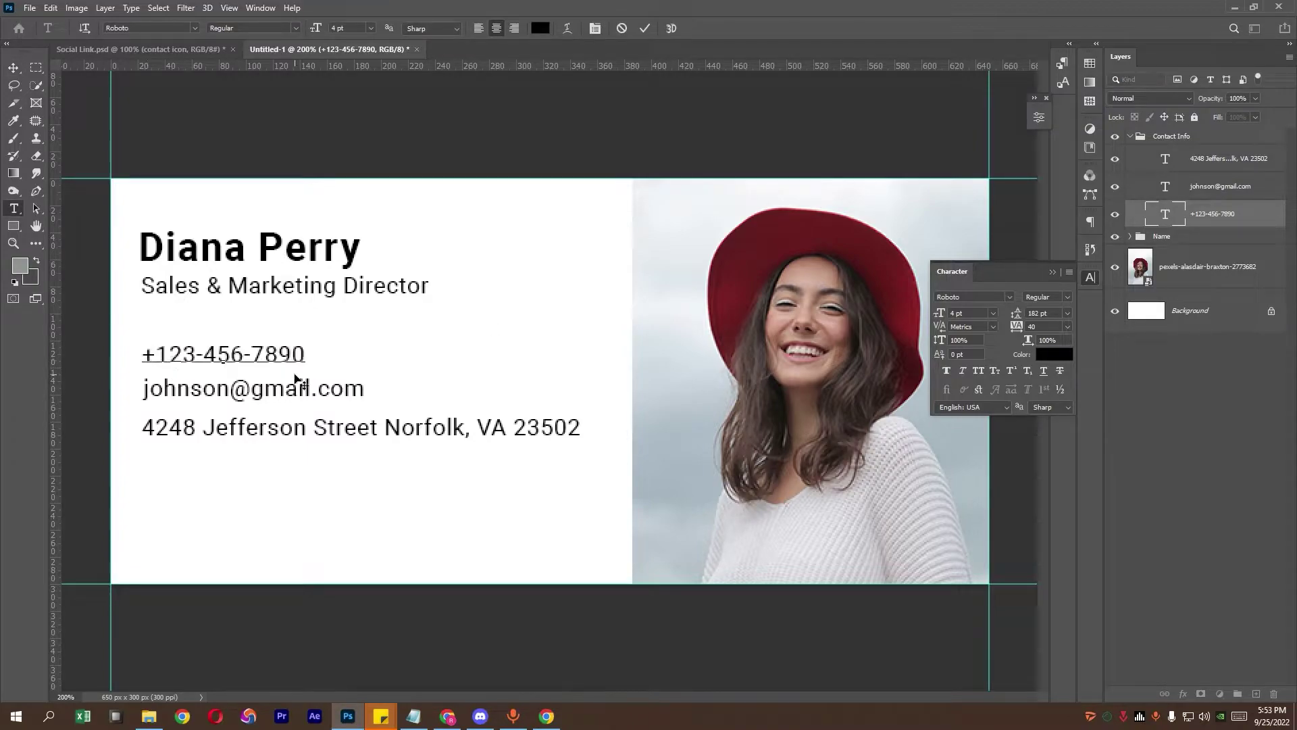
pyautogui.write('M:')
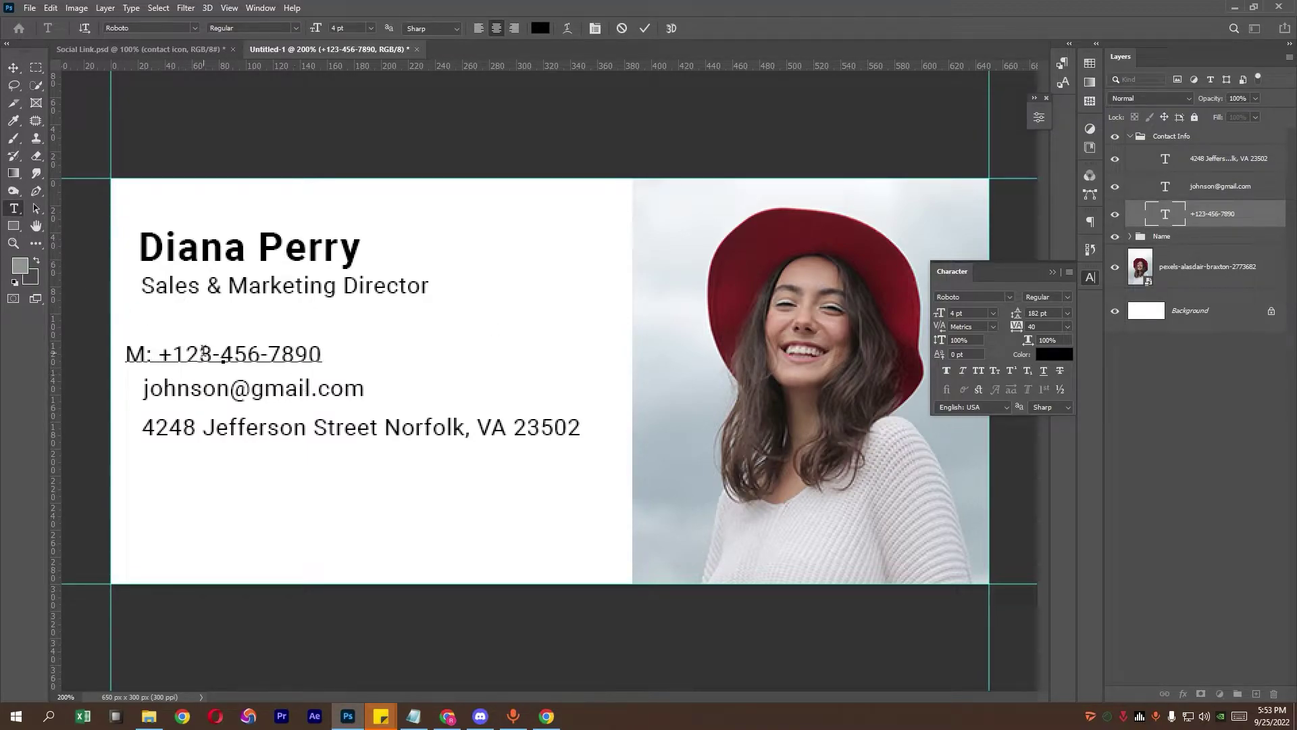
pyautogui.doubleClick(151, 354)
pyautogui.click(1065, 304)
pyautogui.click(1055, 392)
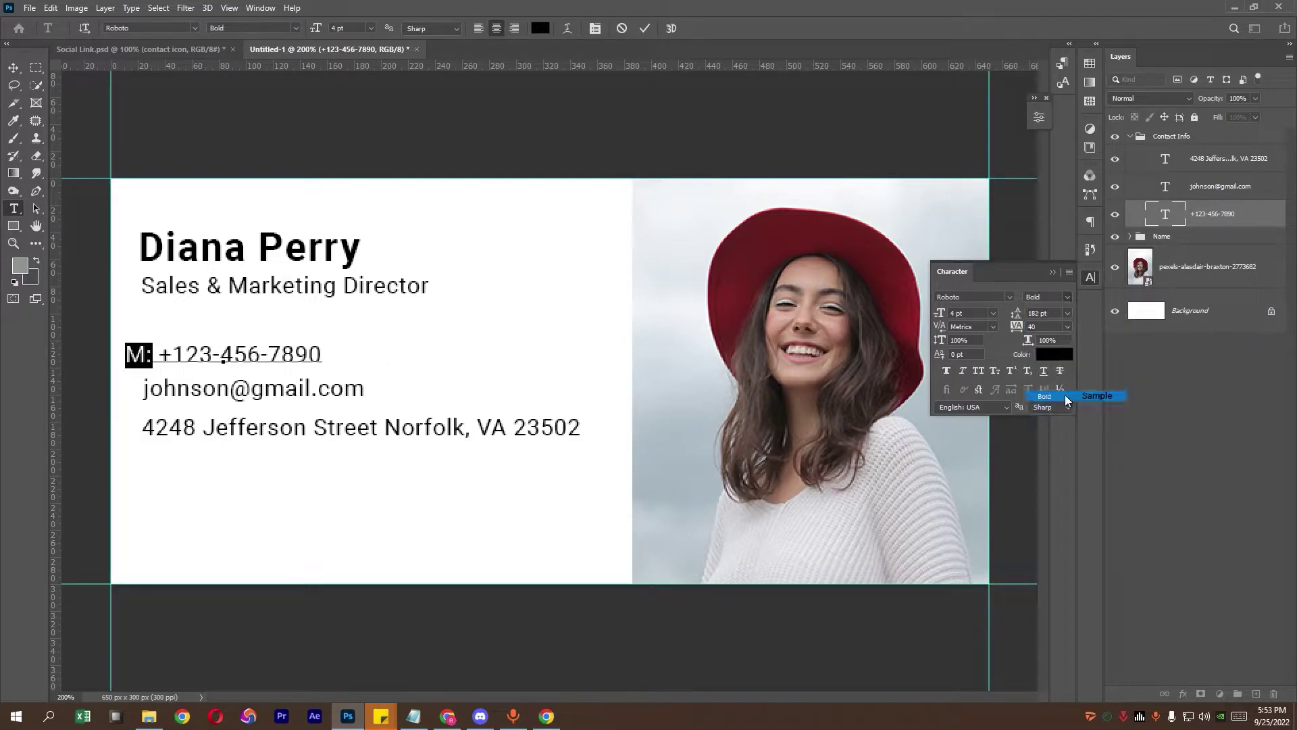
pyautogui.click(15, 70)
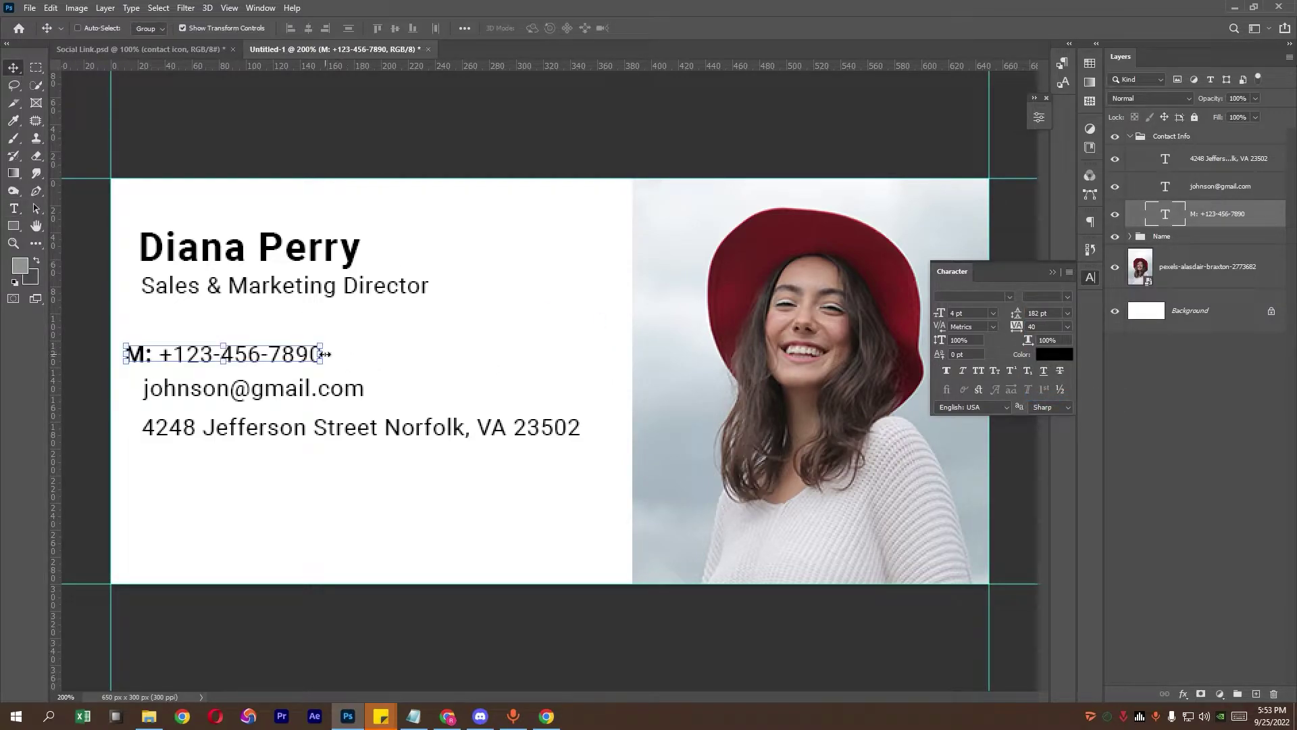
pyautogui.moveTo(246, 359); pyautogui.dragTo(265, 358)
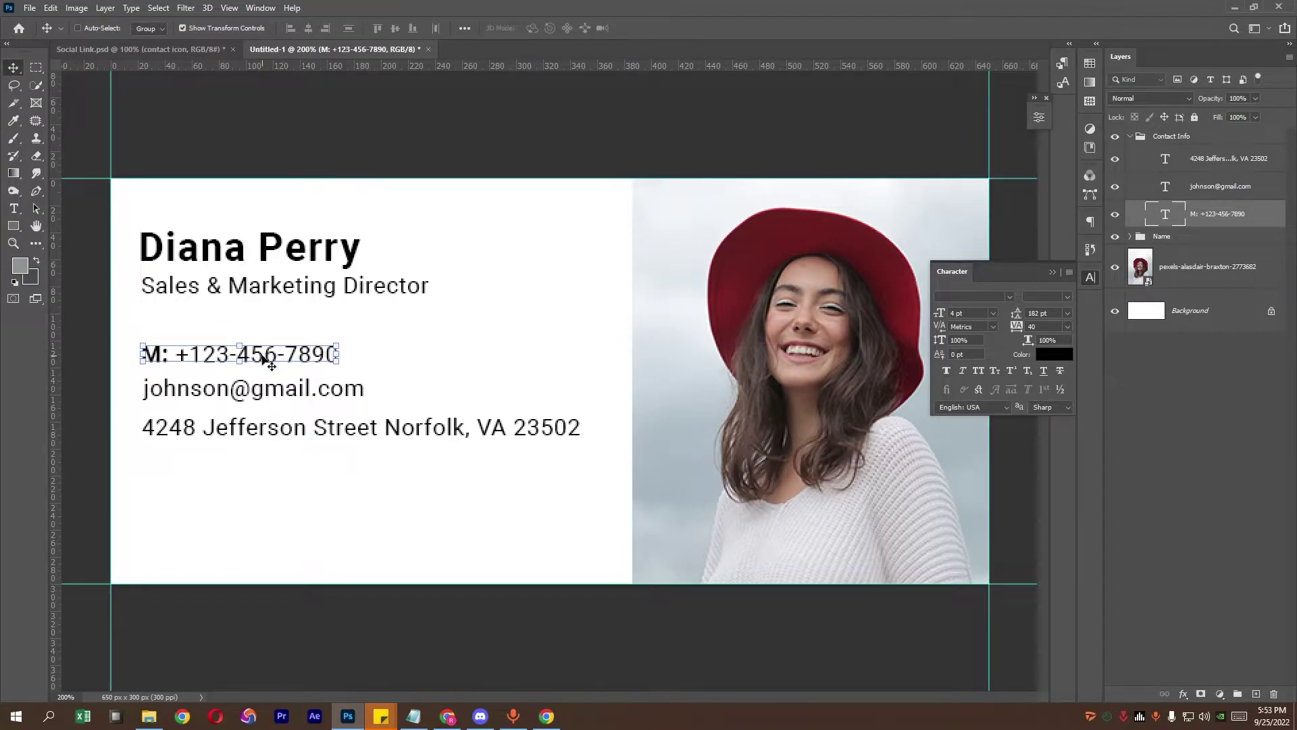
pyautogui.click(1222, 169)
# Prefix the e-mail with a bold 'E:' label and nudge it slightly up and left
pyautogui.doubleClick(1165, 189)
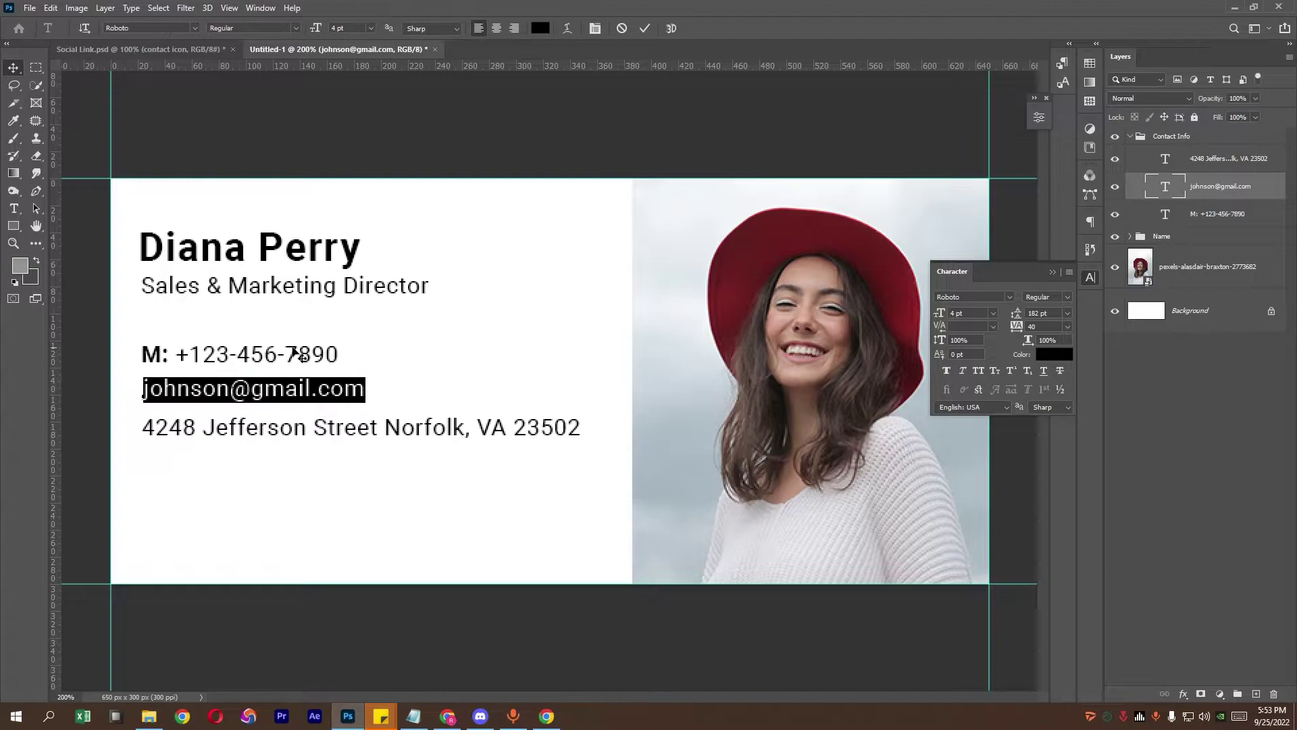
pyautogui.press('Home')
pyautogui.write('E:')
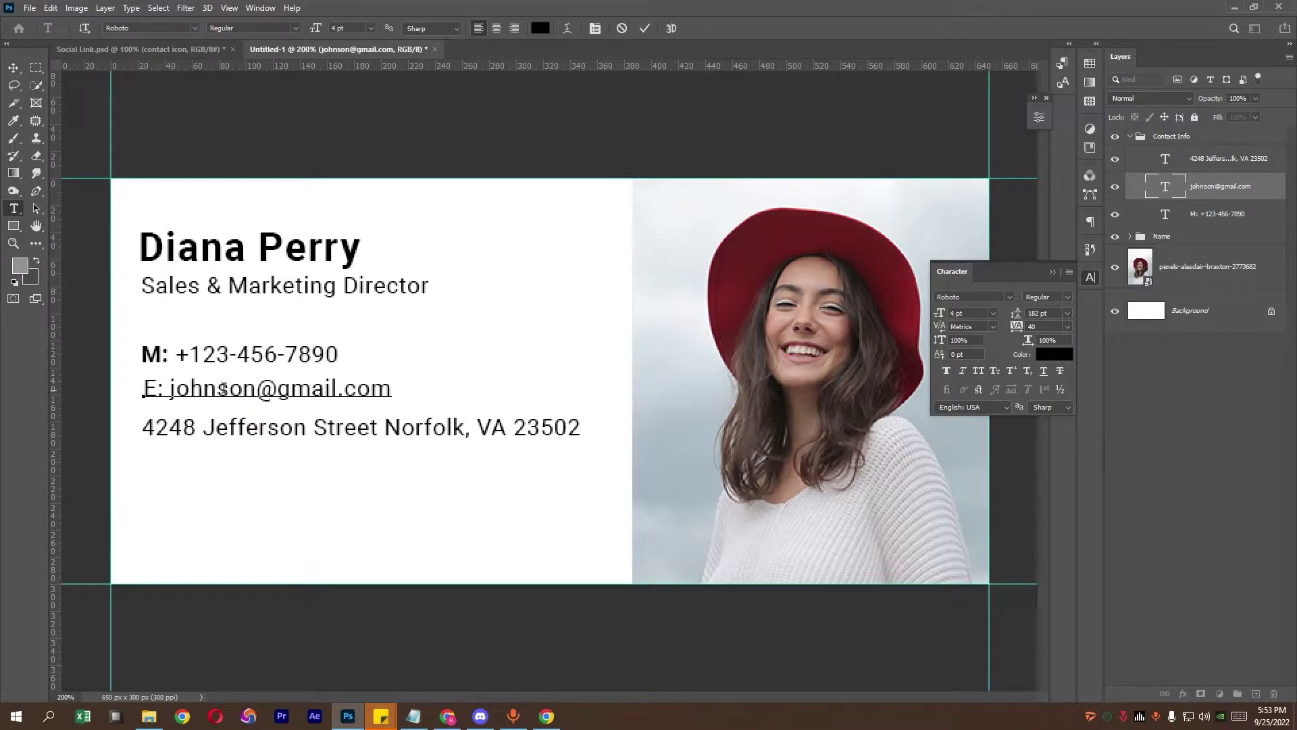
pyautogui.hotkey('shift', 'Home')
pyautogui.click(1047, 296)
pyautogui.click(1053, 396)
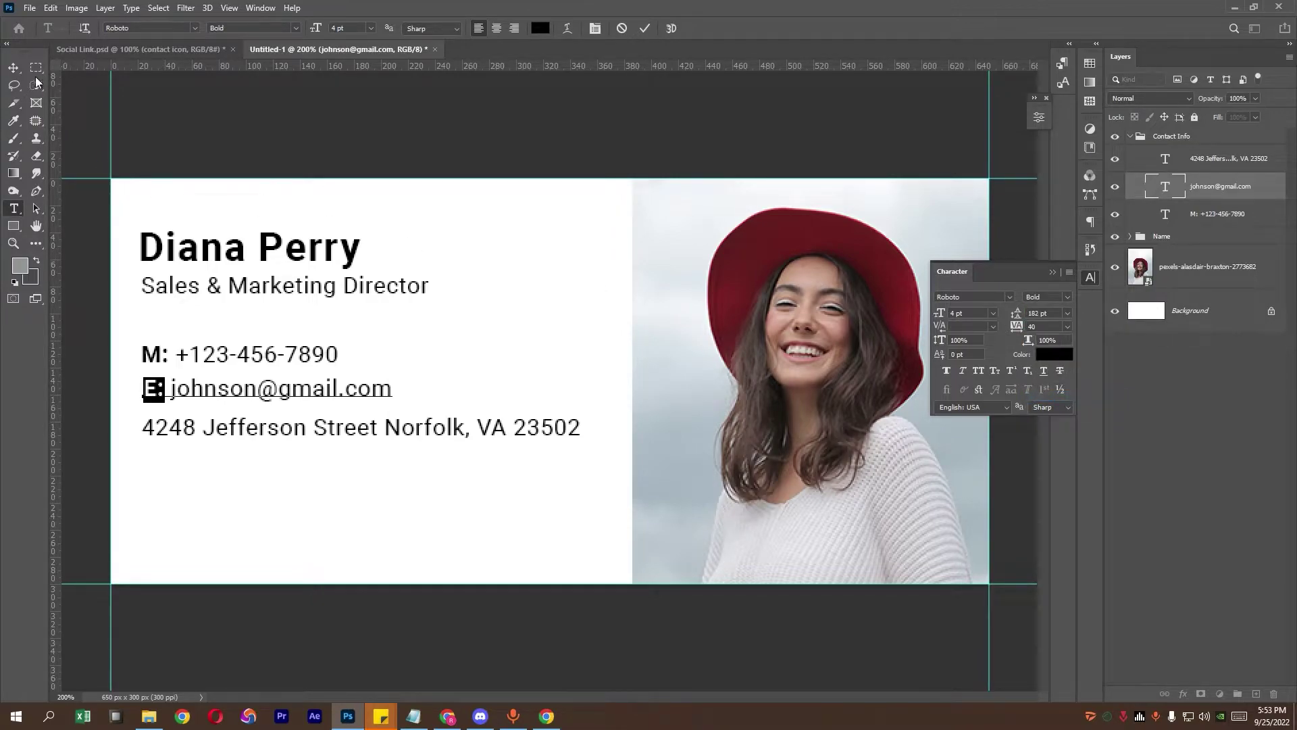
pyautogui.click(14, 67)
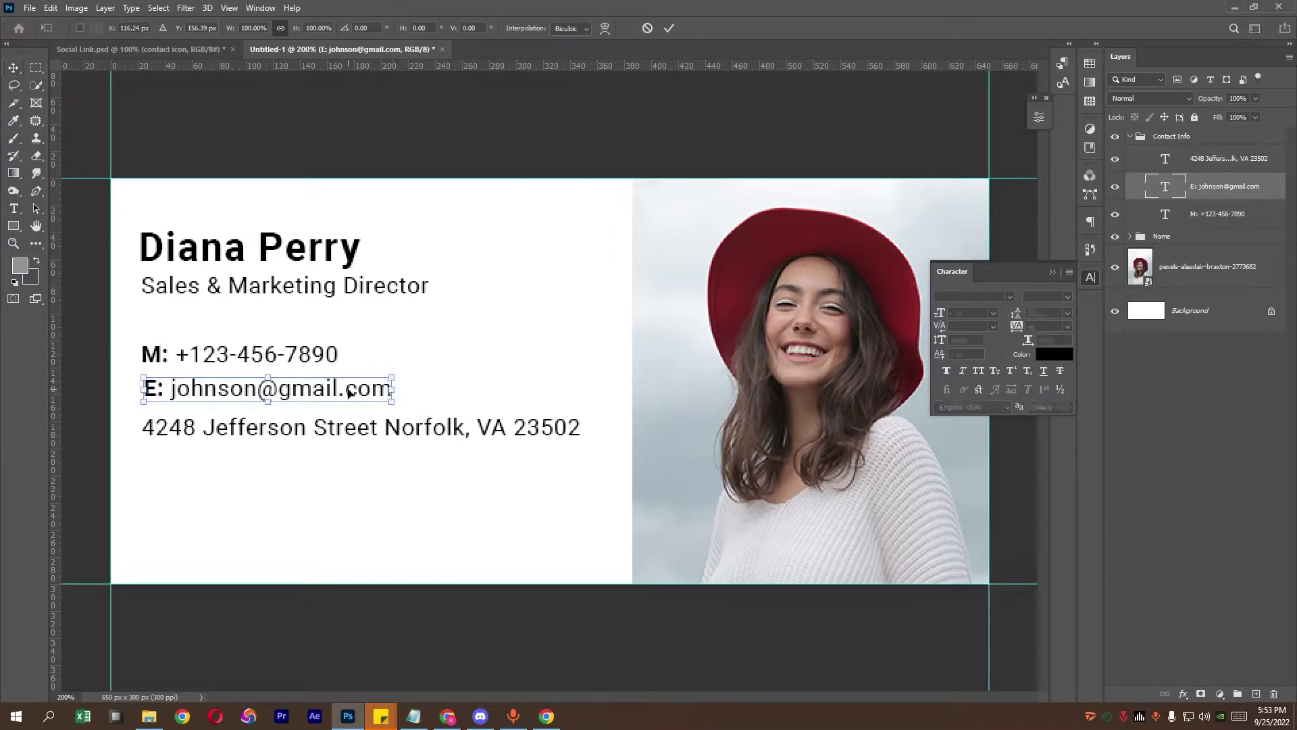
pyautogui.moveTo(350, 393); pyautogui.dragTo(348, 390)
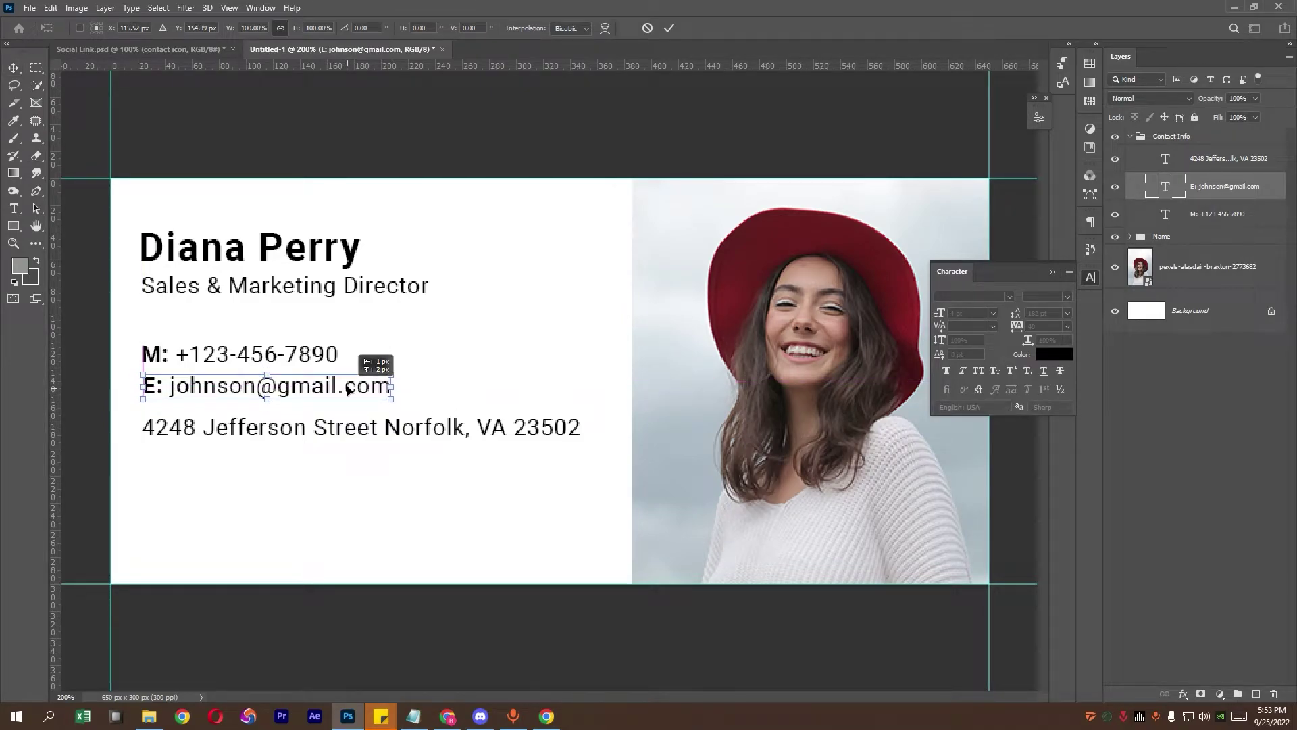
pyautogui.press('Return')
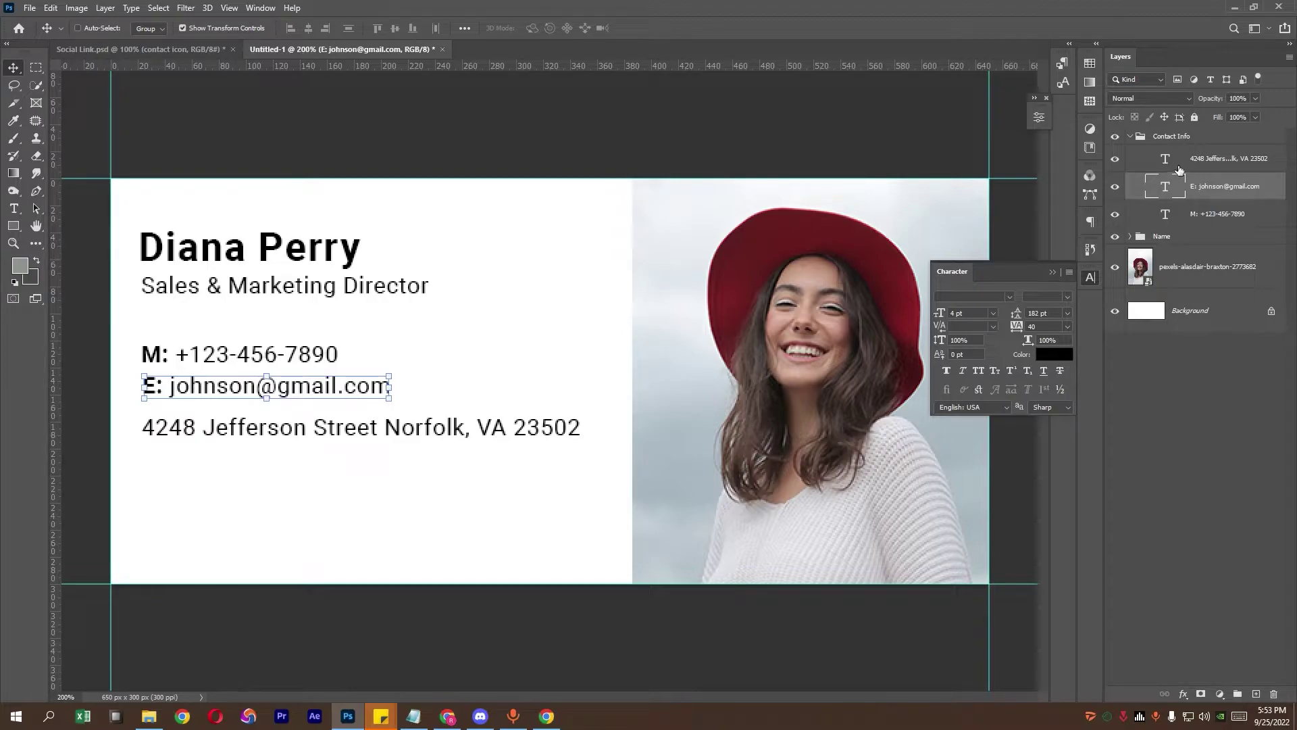
# Prefix the address line with a bold 'A:' label and shift it up under the email line
pyautogui.doubleClick(1165, 159)
pyautogui.click(142, 429)
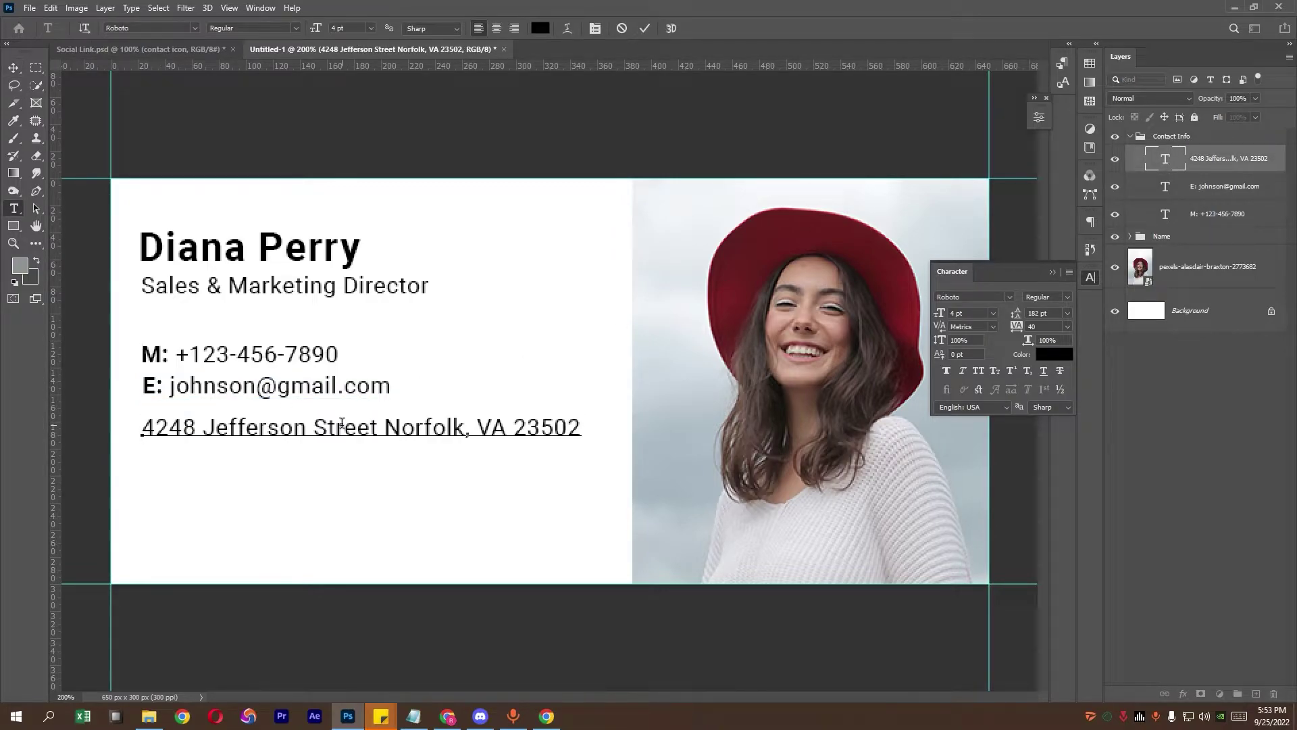
pyautogui.write('A:')
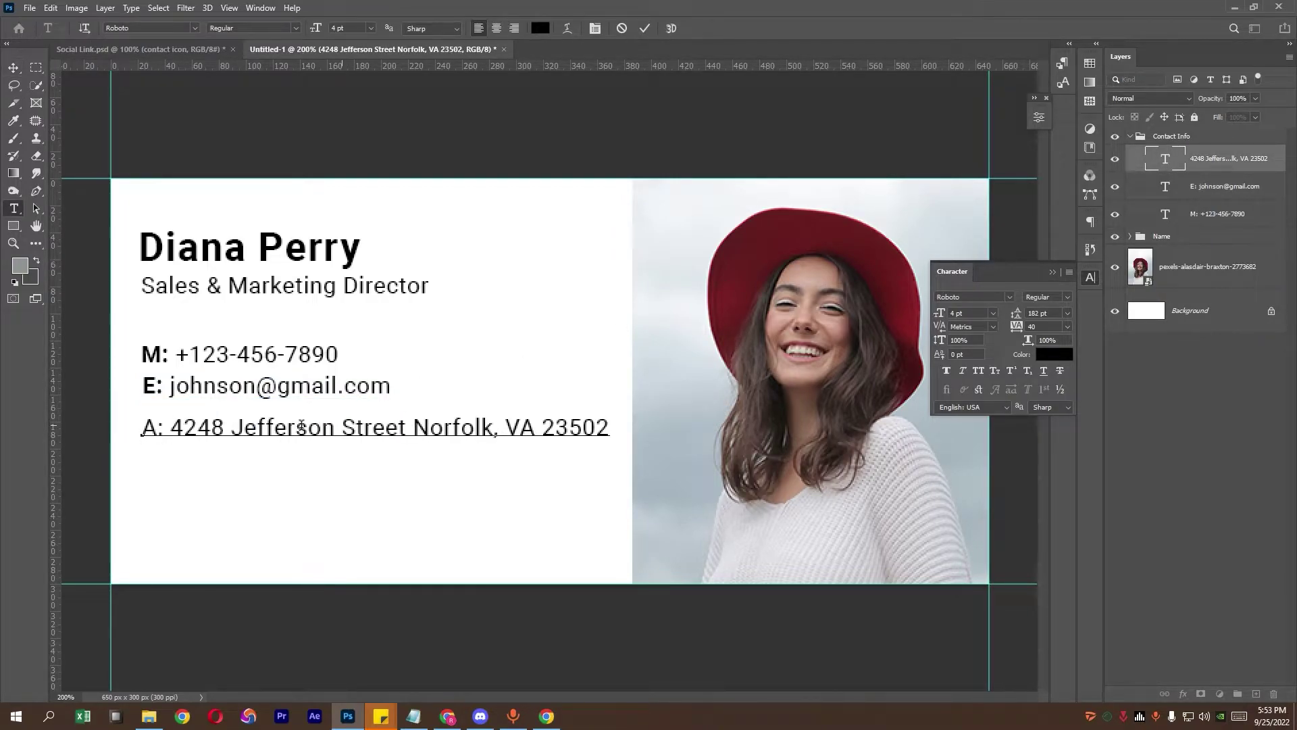
pyautogui.moveTo(165, 432); pyautogui.dragTo(122, 429)
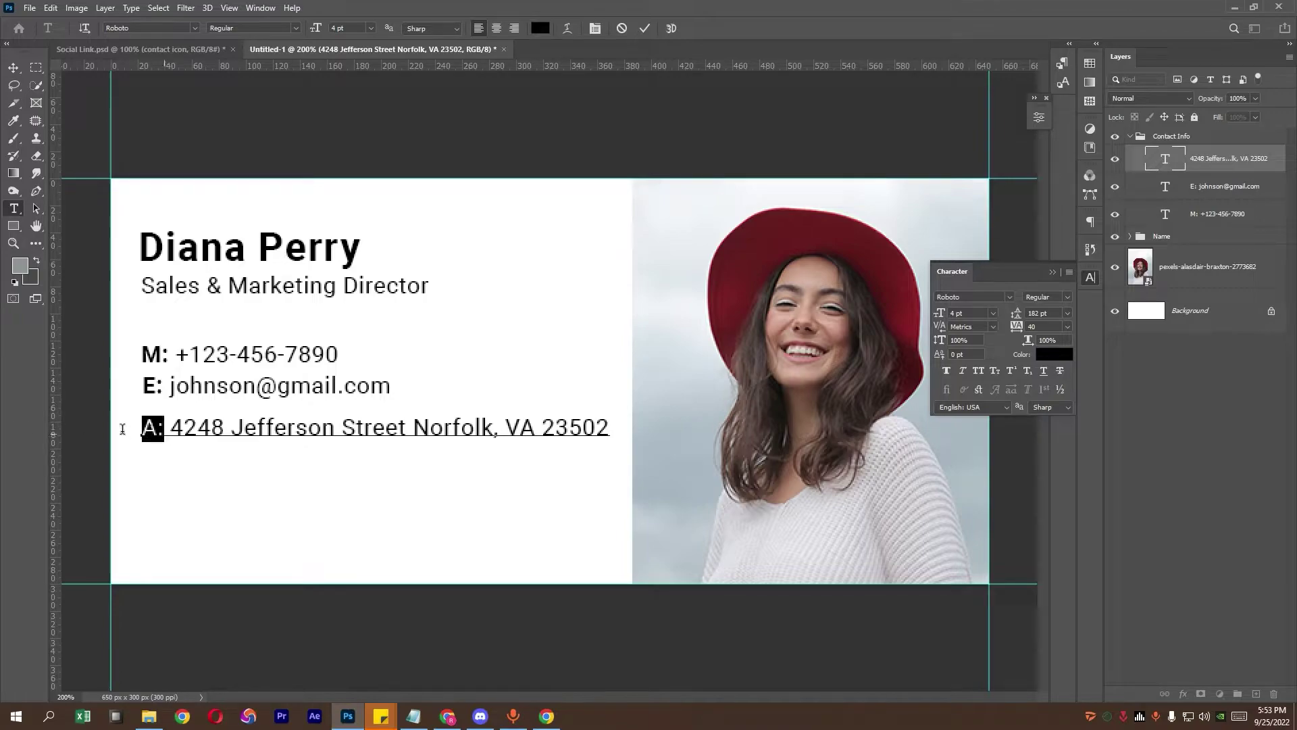
pyautogui.click(1064, 301)
pyautogui.click(1054, 386)
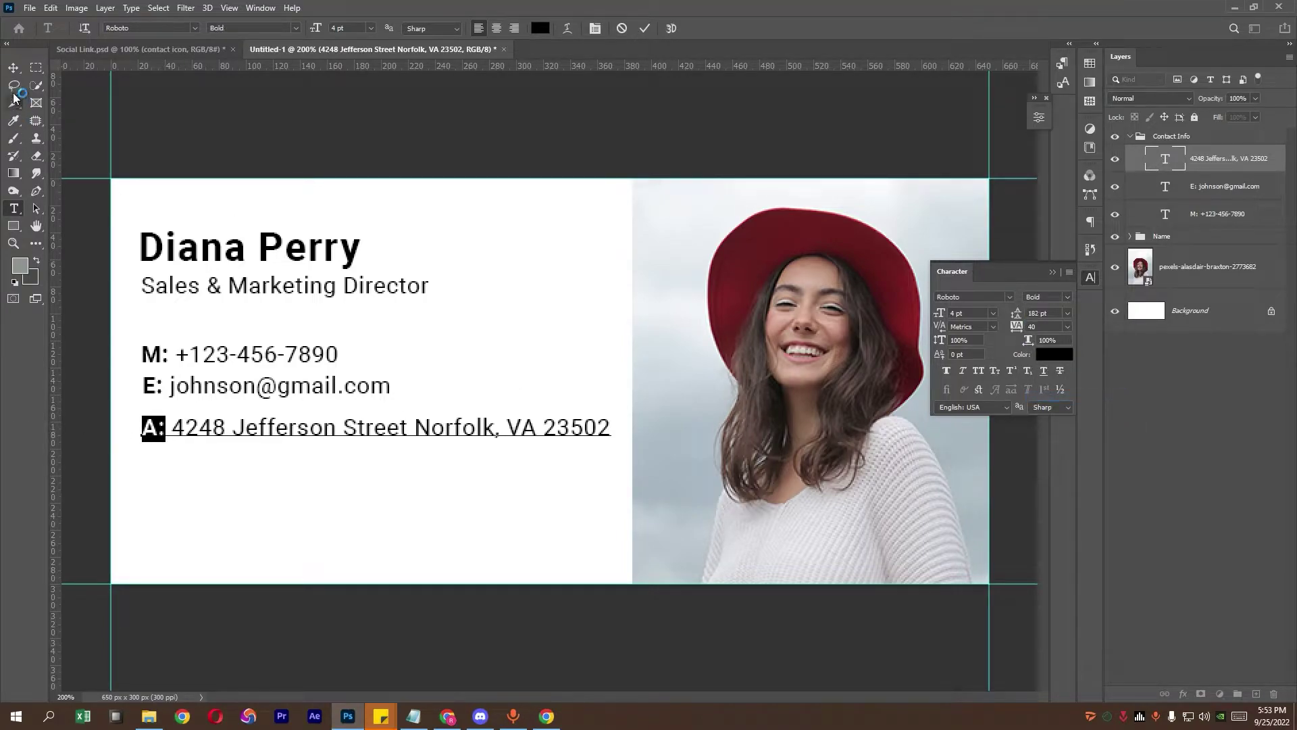
pyautogui.click(14, 68)
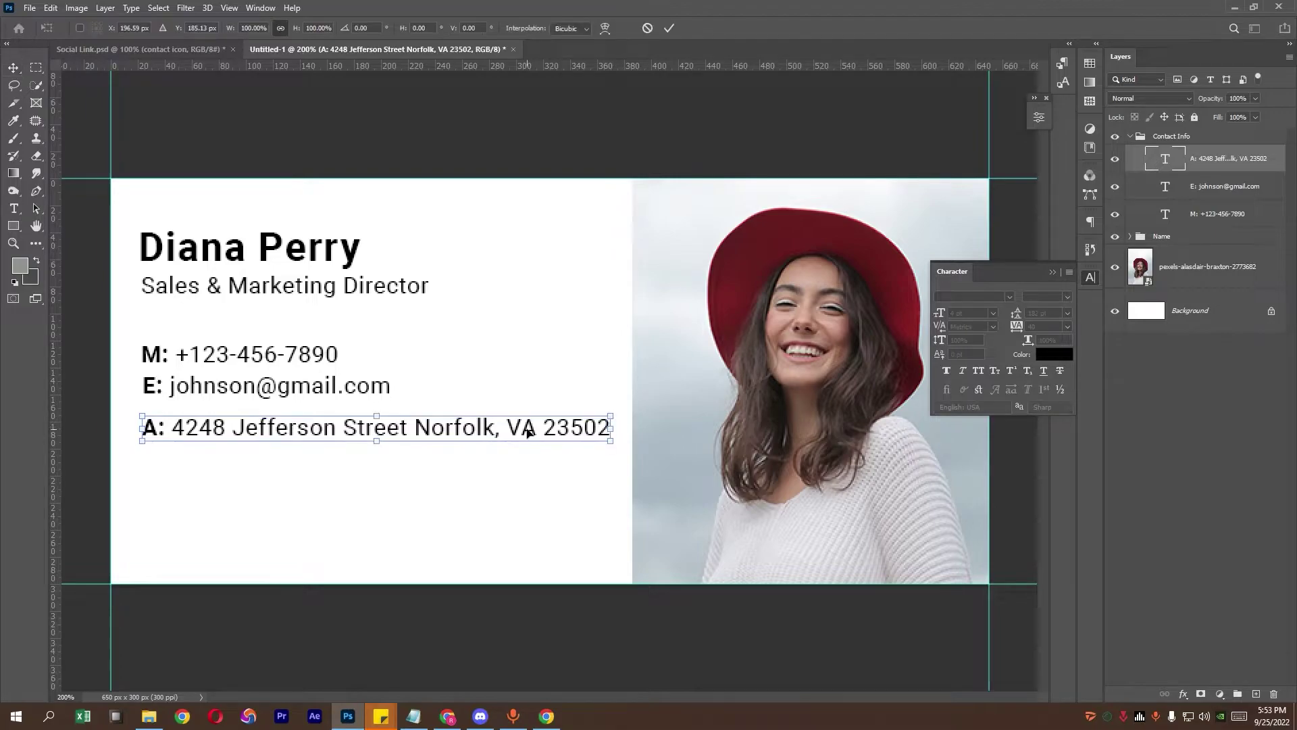
pyautogui.moveTo(593, 425); pyautogui.dragTo(530, 424)
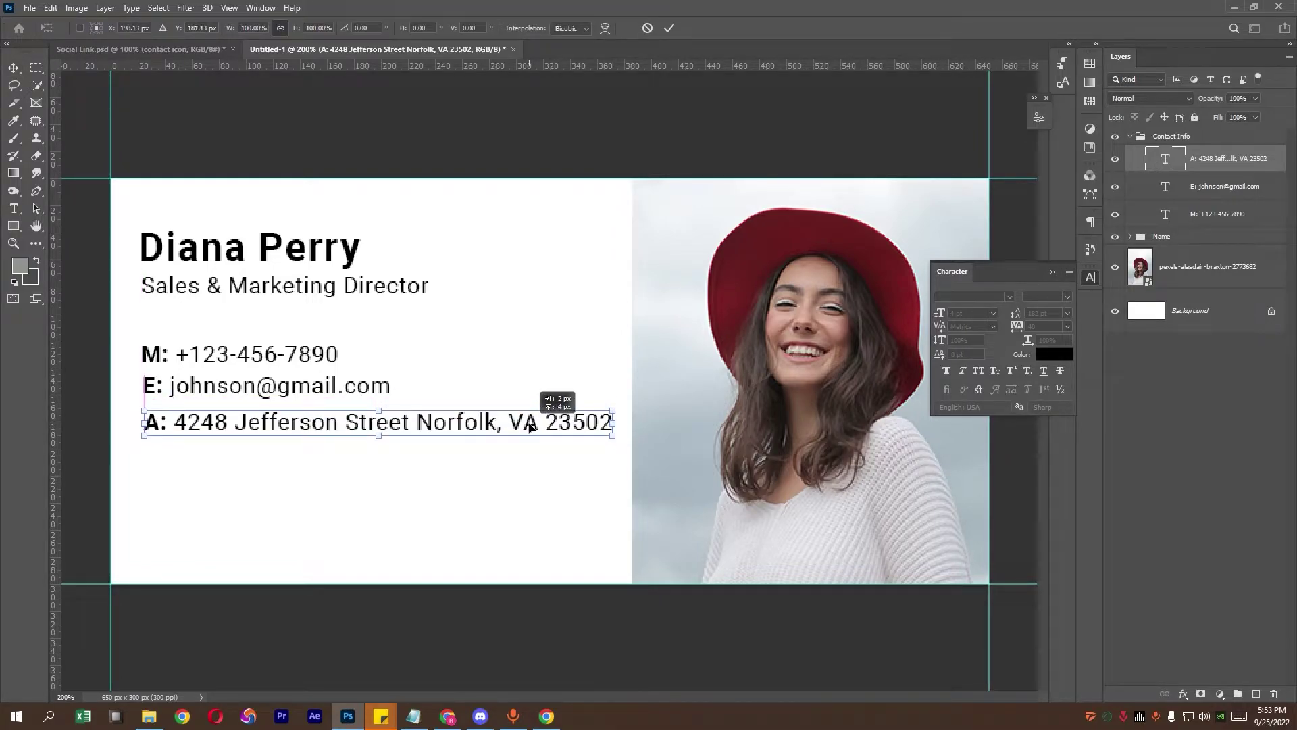
pyautogui.press('Left')
# Left-align the three contact lines and move the email line down about 10 px
pyautogui.press('Return')
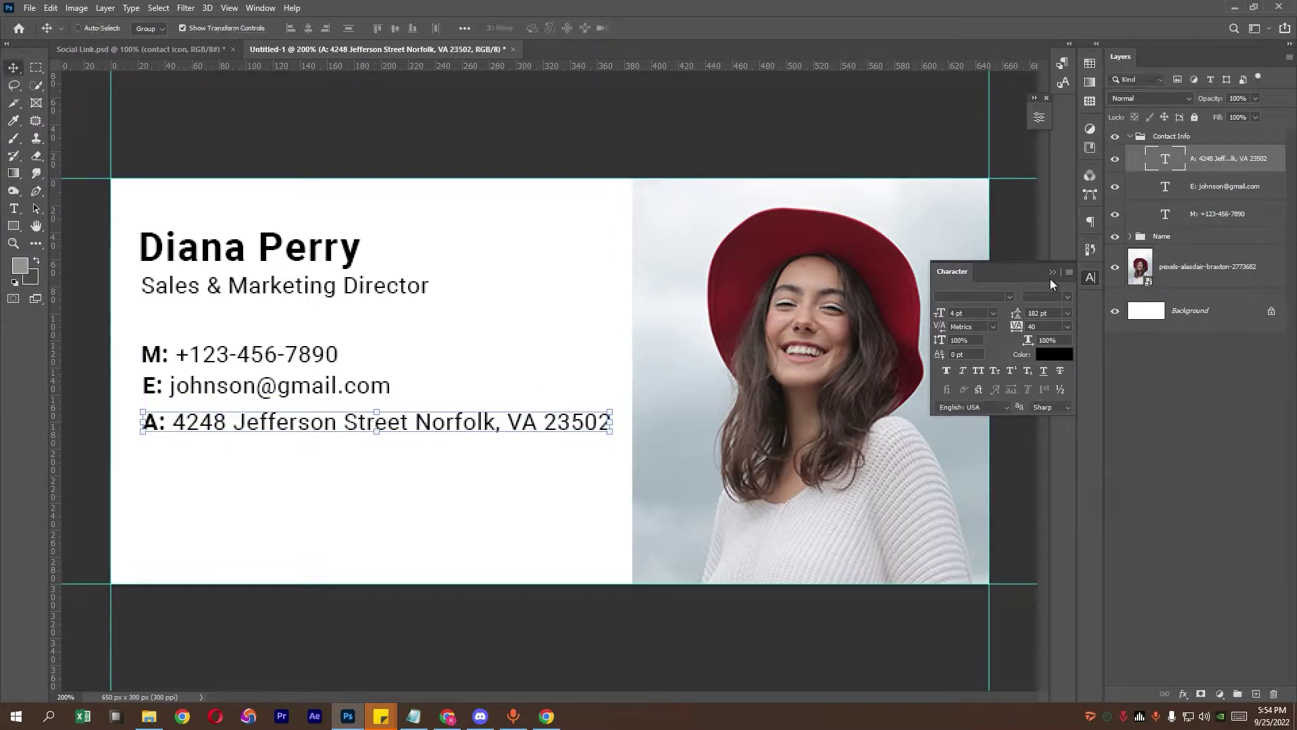
pyautogui.keyDown('shift'); pyautogui.click(1200, 214); pyautogui.keyUp('shift')
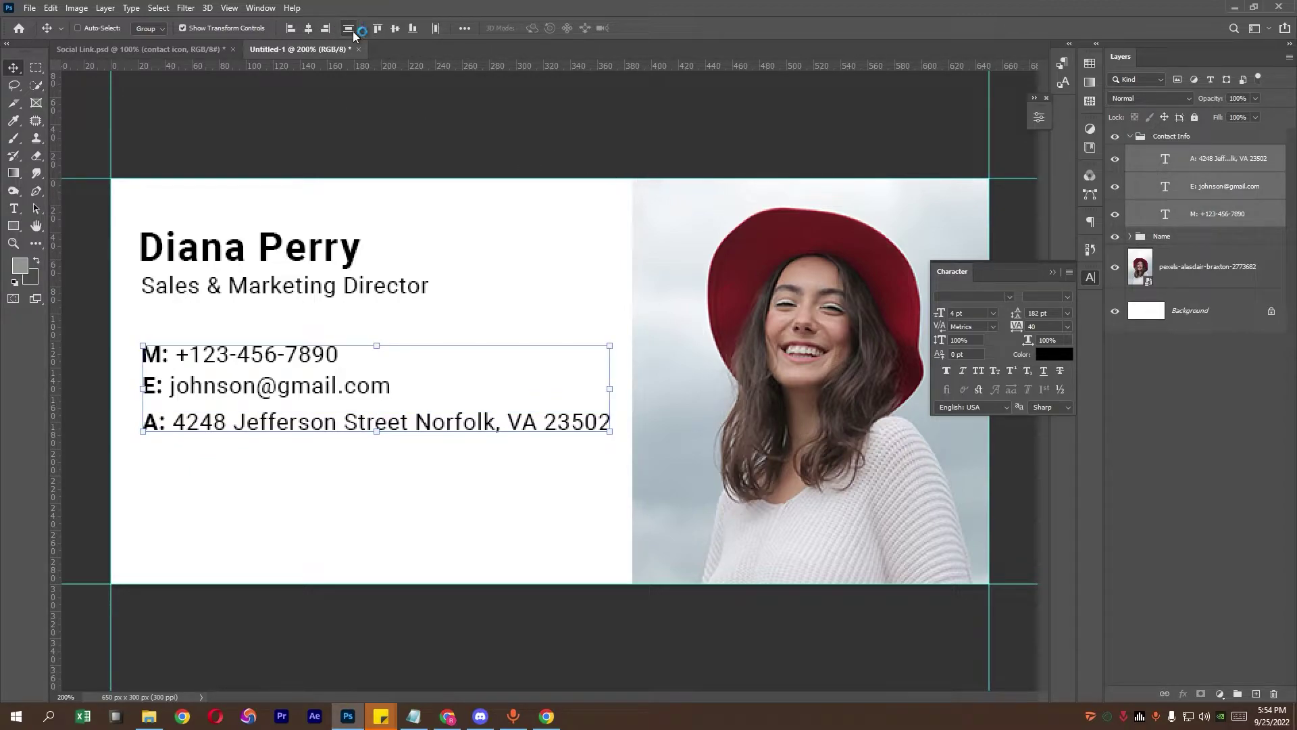
pyautogui.click(292, 28)
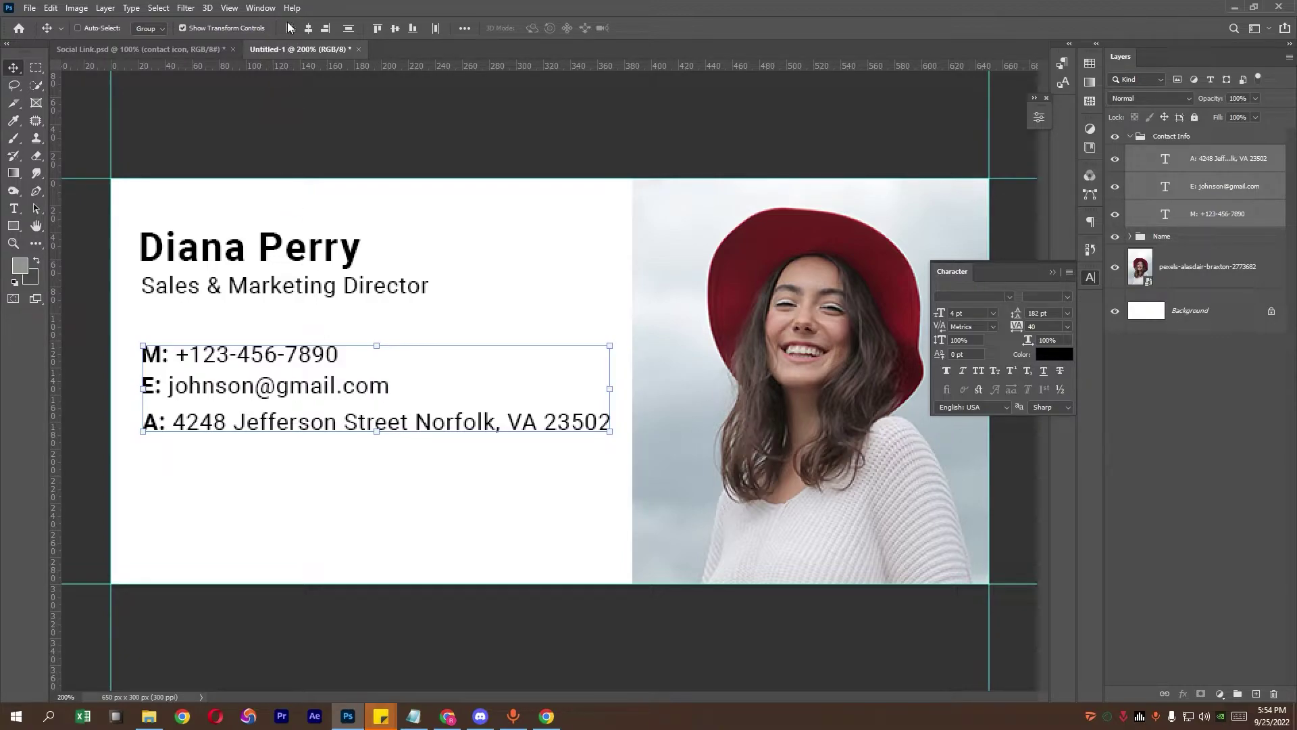
pyautogui.click(1193, 190)
pyautogui.click(394, 386)
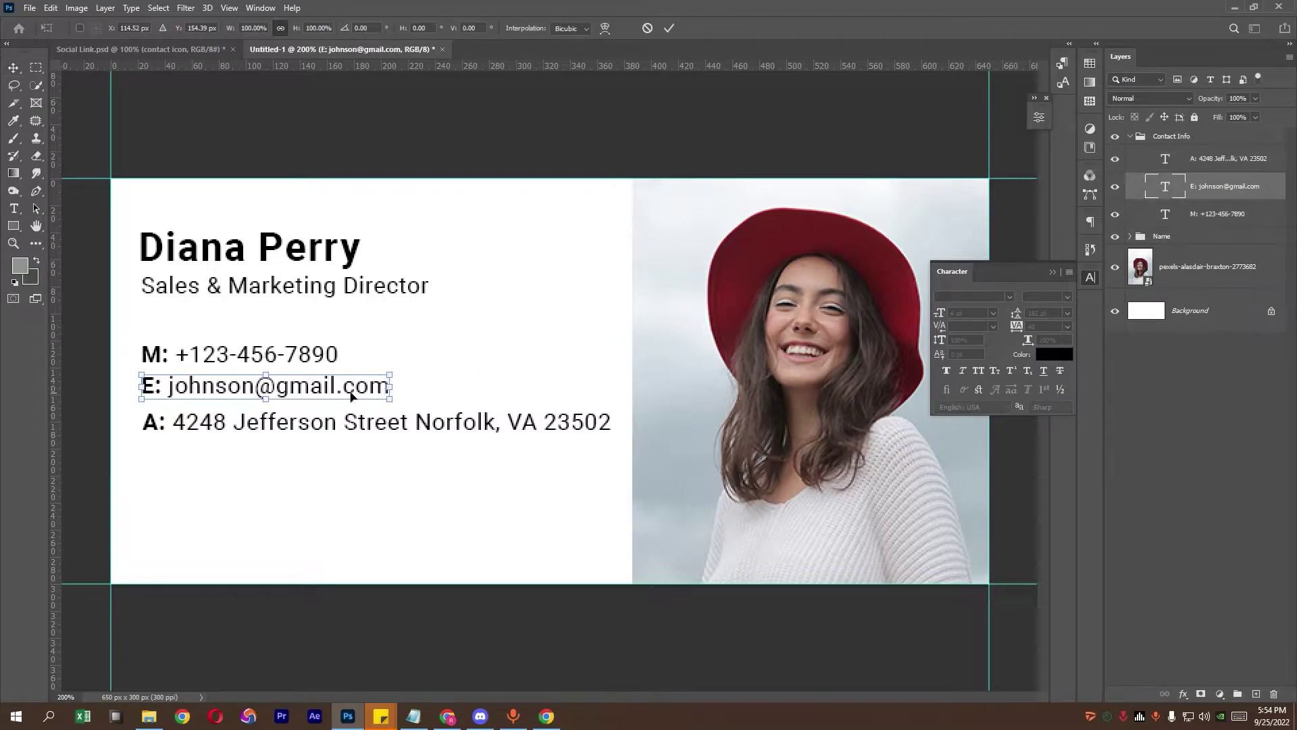
pyautogui.moveTo(318, 390); pyautogui.dragTo(322, 391)
pyautogui.press('Return')
# Distribute the three contact lines' vertical centers evenly, realign their left edges, and zoom out to 100%
pyautogui.click(1191, 223)
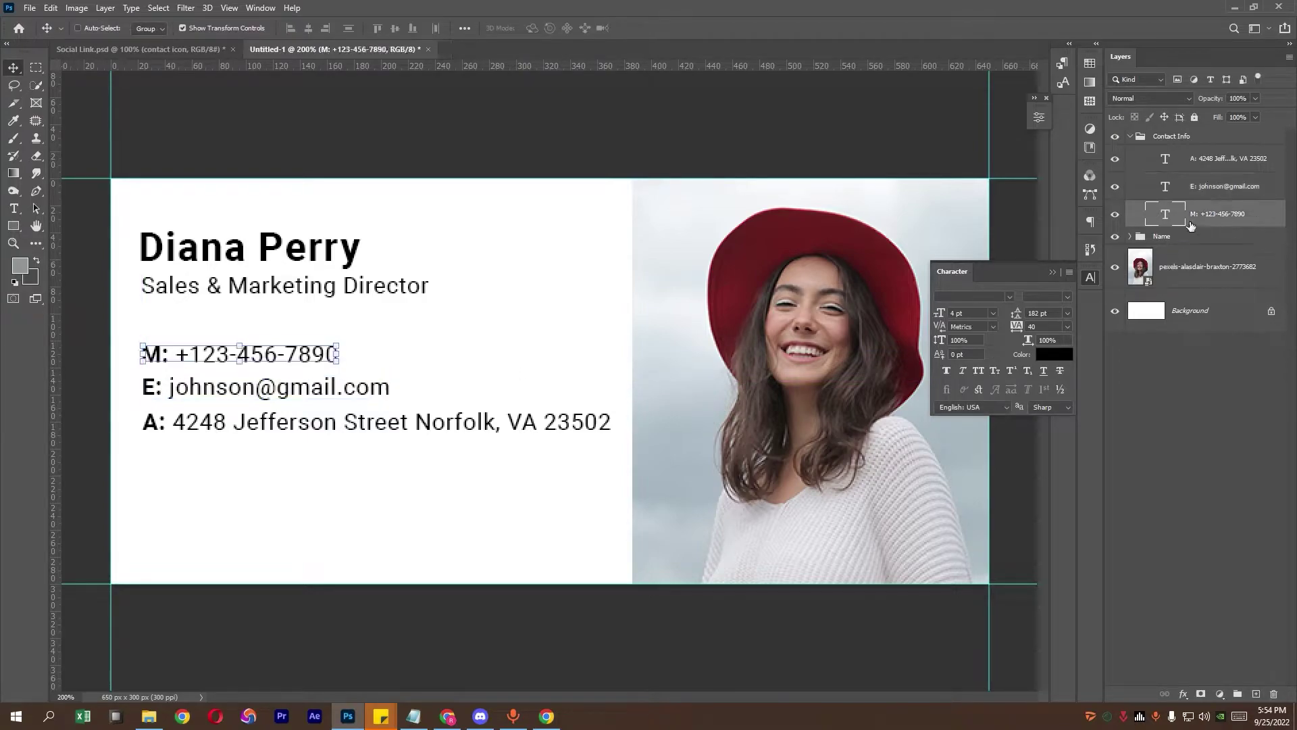
pyautogui.click(1207, 170)
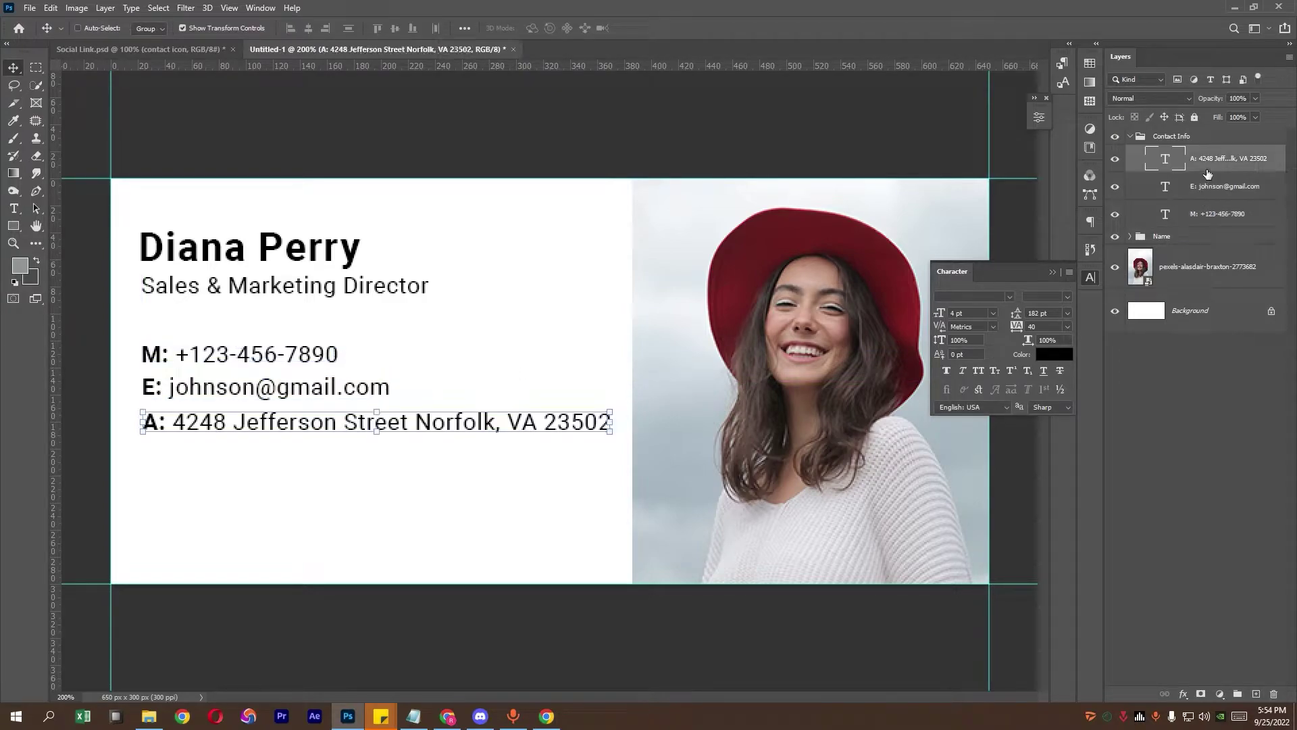
pyautogui.keyDown('shift'); pyautogui.click(1208, 210); pyautogui.keyUp('shift')
pyautogui.click(346, 30)
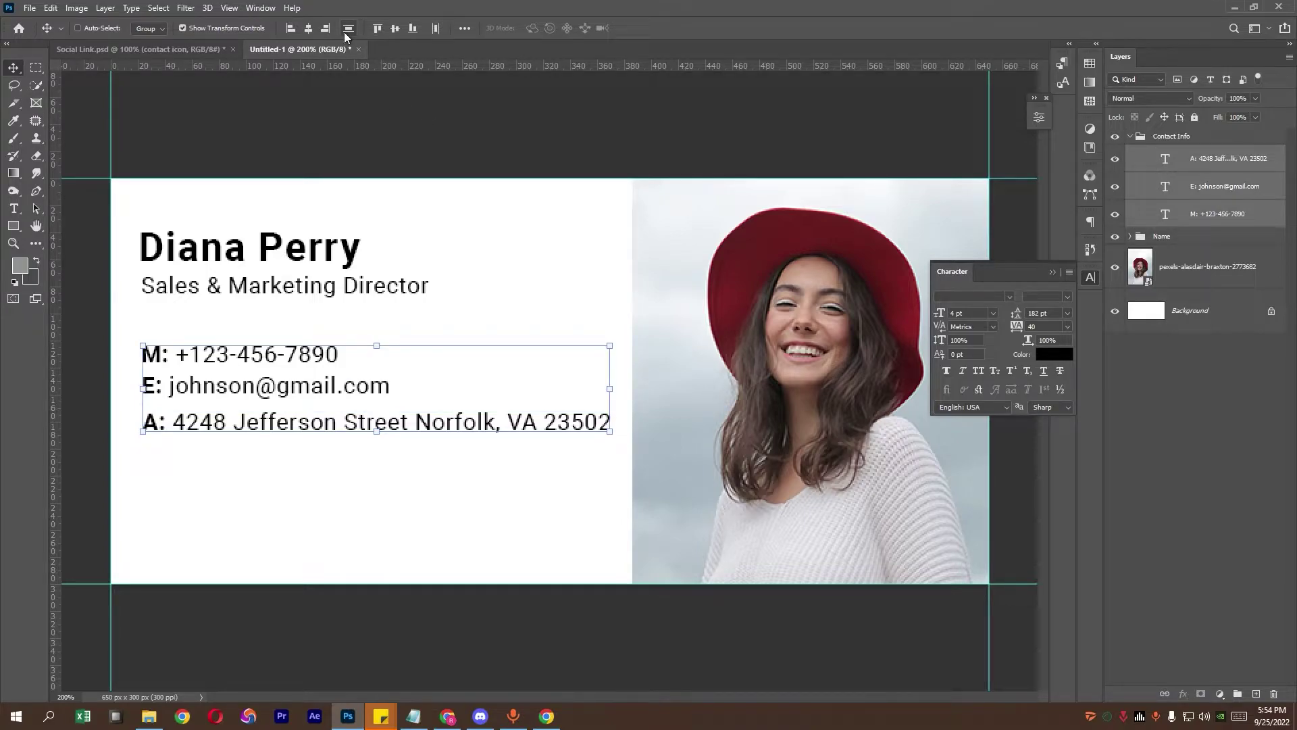
pyautogui.click(291, 32)
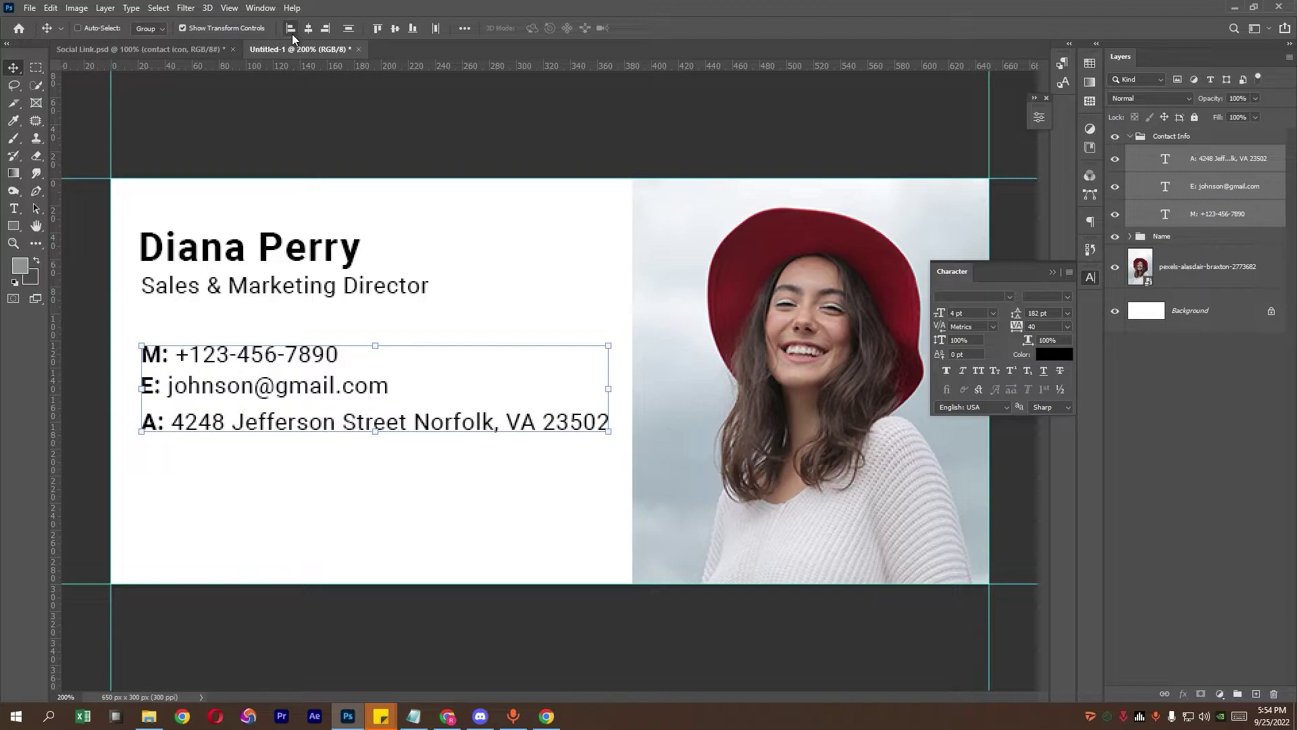
pyautogui.click(37, 67)
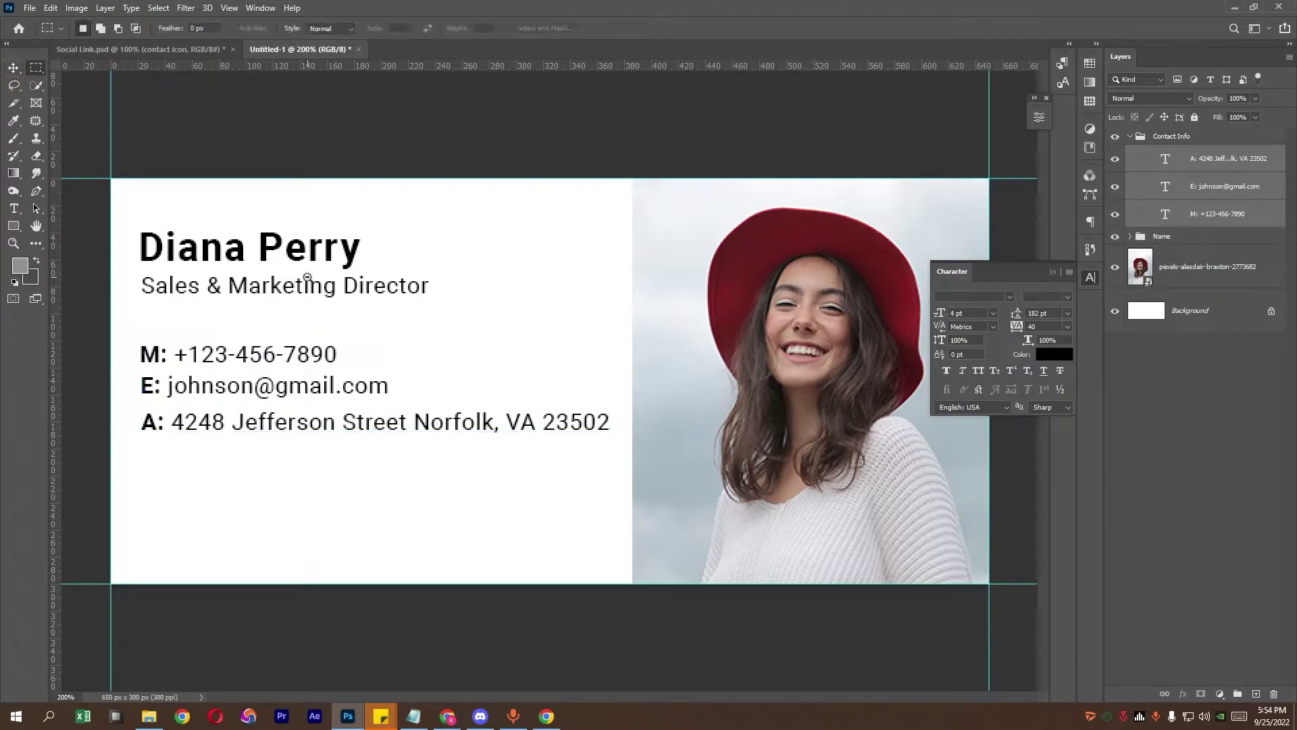
pyautogui.keyDown('alt'); pyautogui.click(307, 277); pyautogui.keyUp('alt')
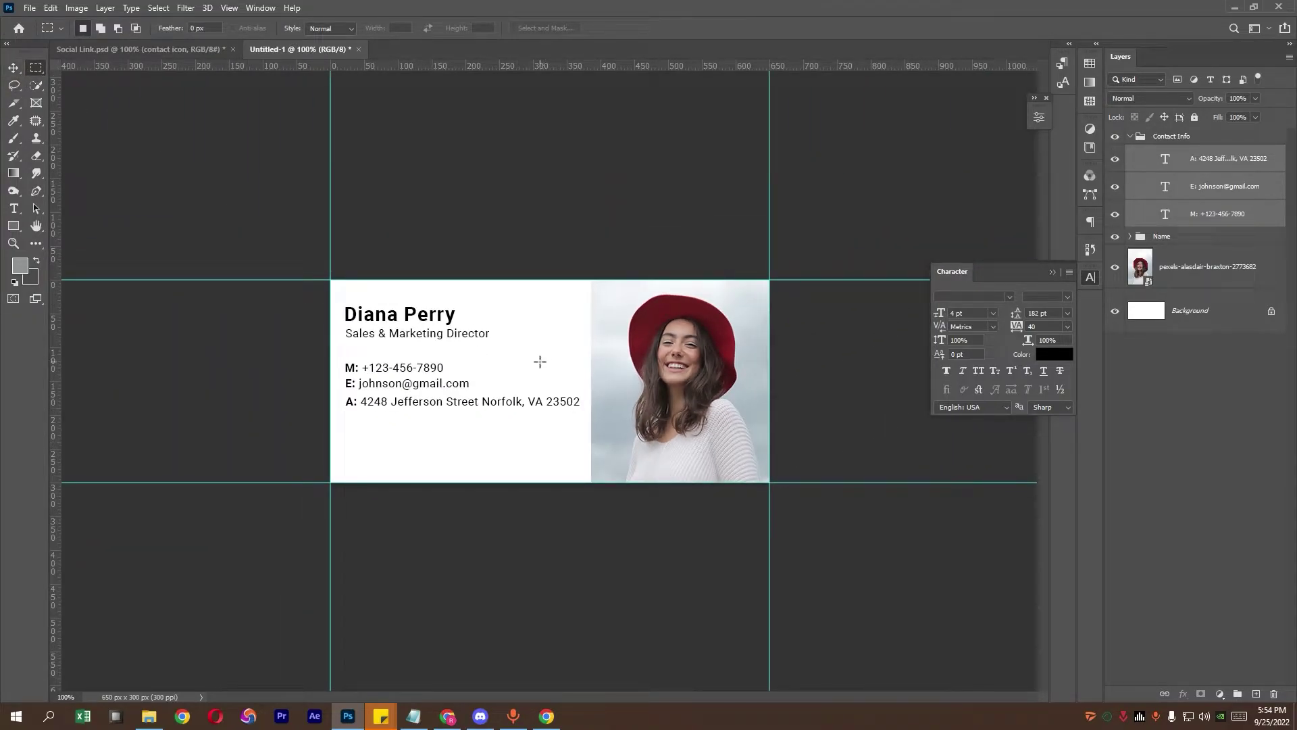
# Inspect the bounds of the name and Sales & Marketing Director layers in the Name group
pyautogui.click(1168, 138)
pyautogui.click(1129, 137)
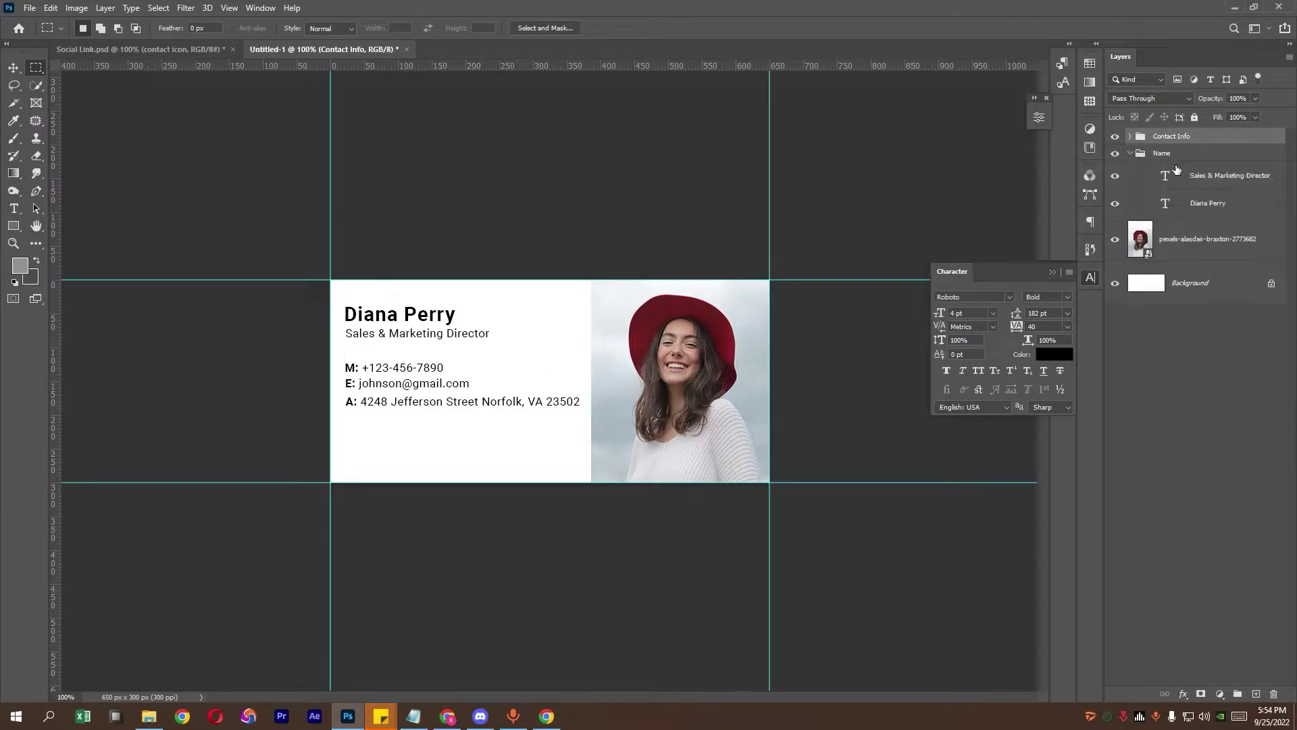
pyautogui.click(1189, 177)
pyautogui.click(1185, 200)
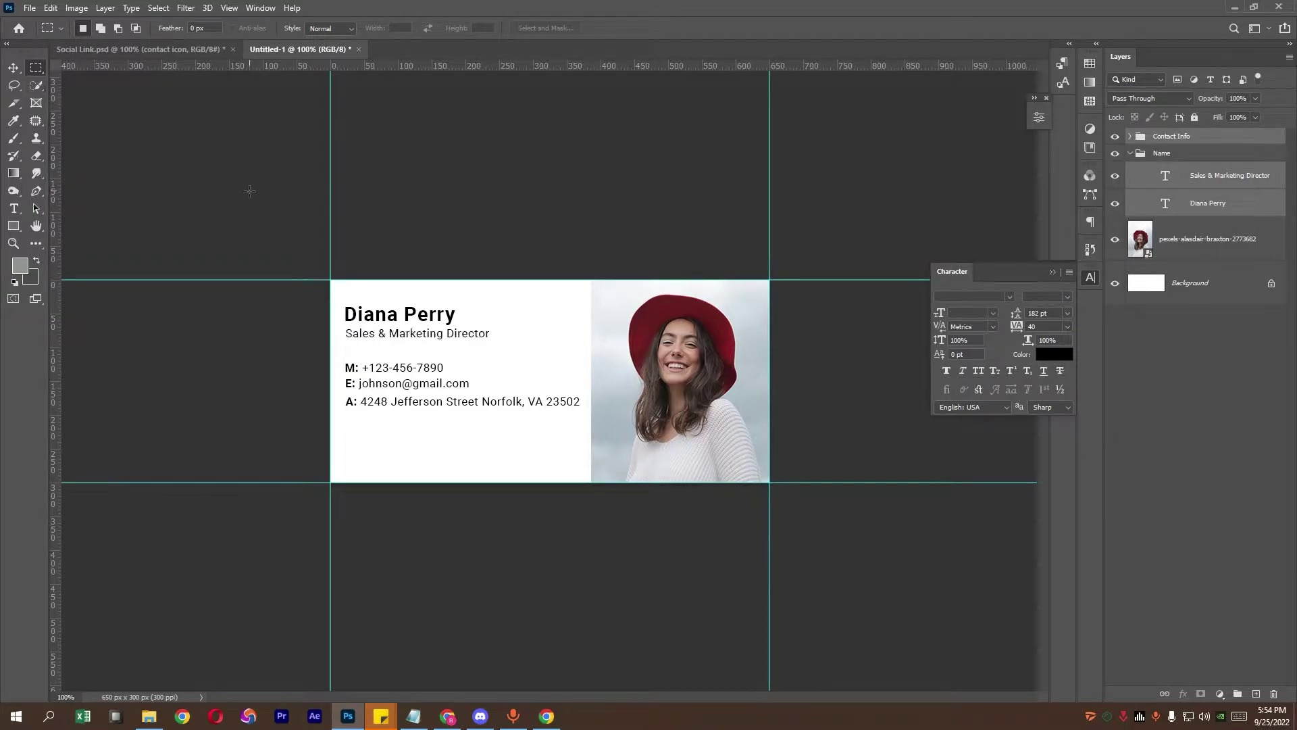
pyautogui.click(14, 67)
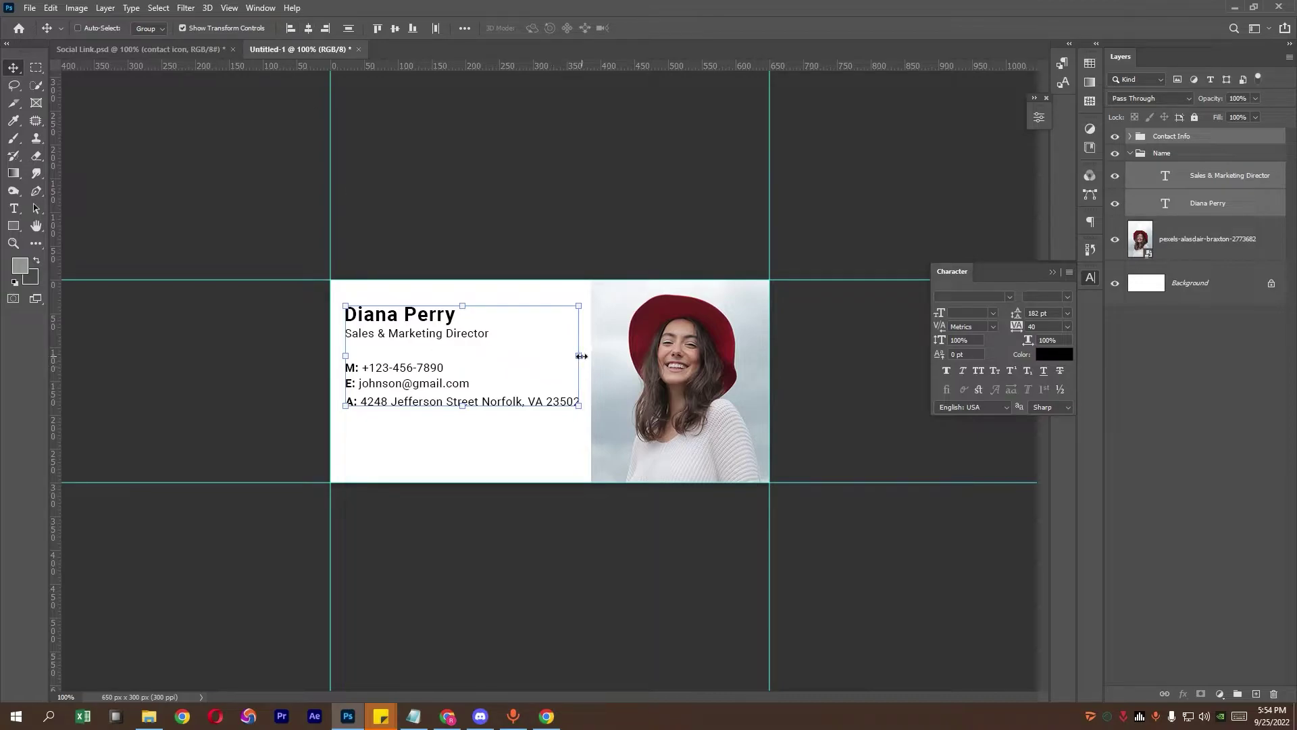
pyautogui.click(1206, 179)
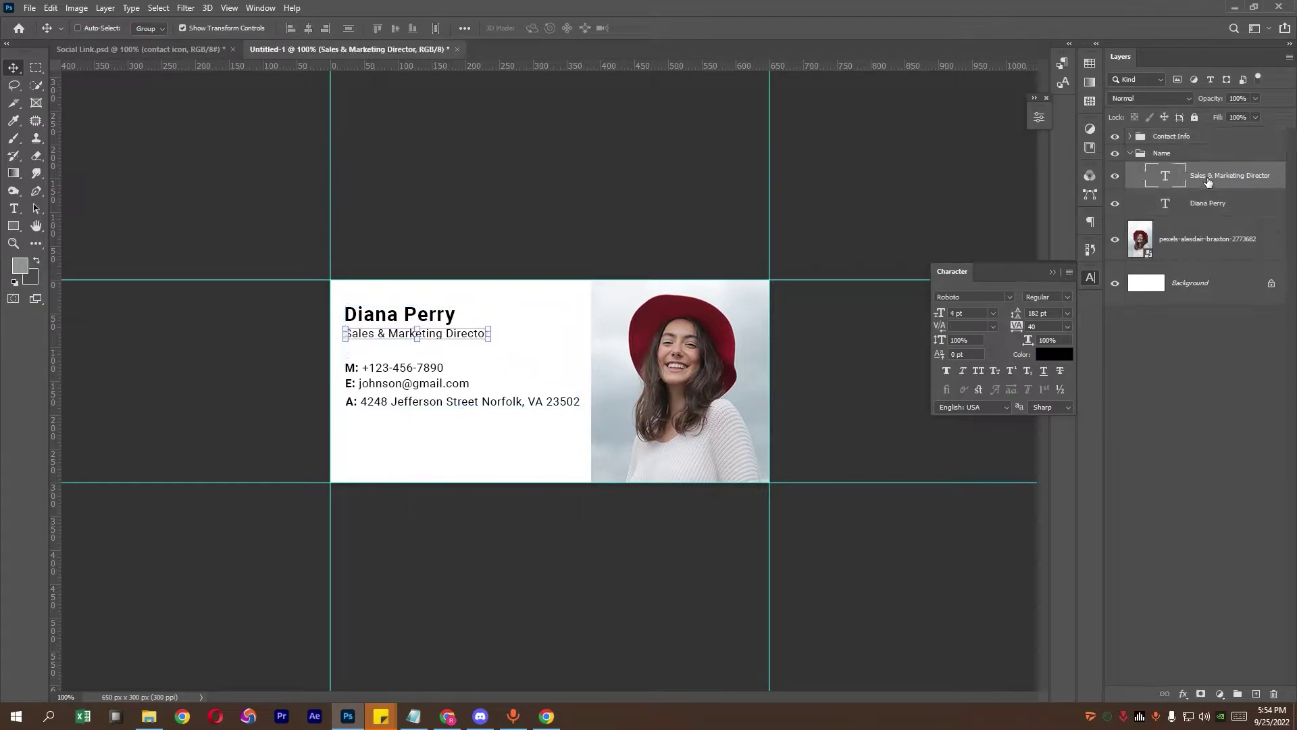
pyautogui.click(1131, 154)
pyautogui.click(1178, 139)
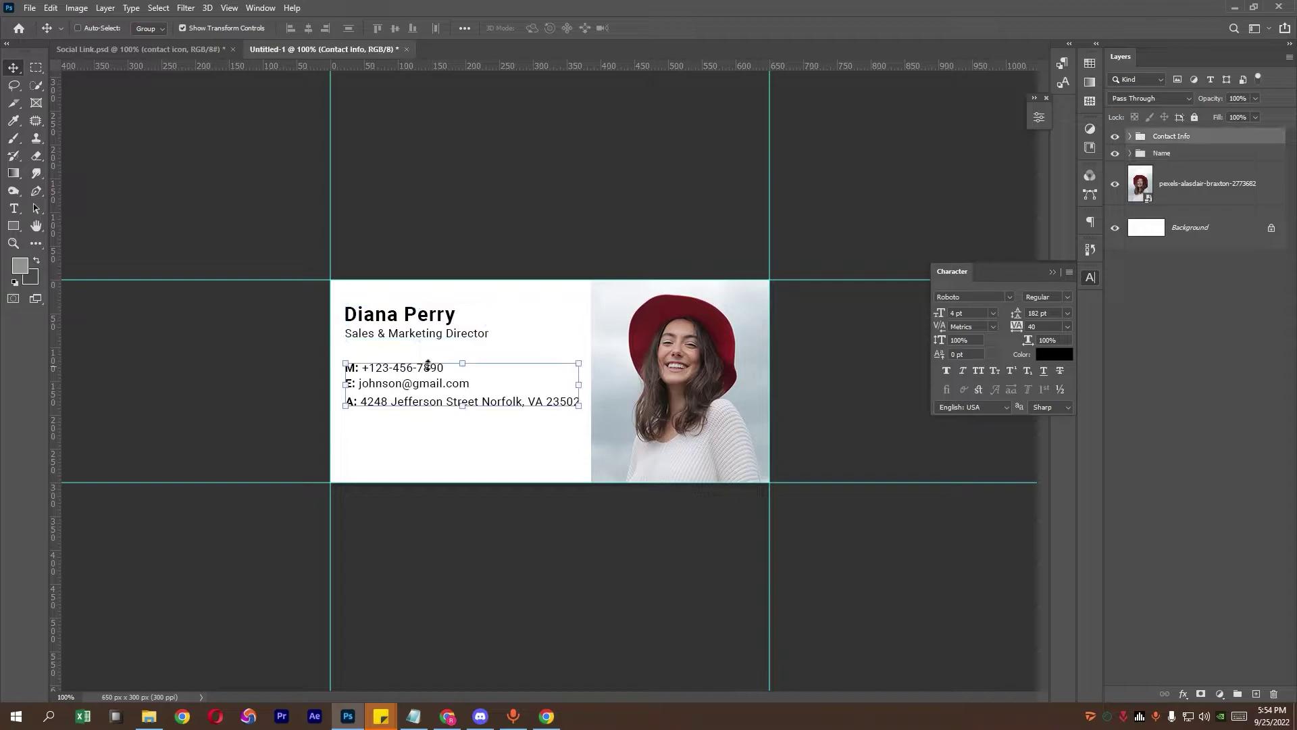
pyautogui.click(13, 209)
pyautogui.click(353, 438)
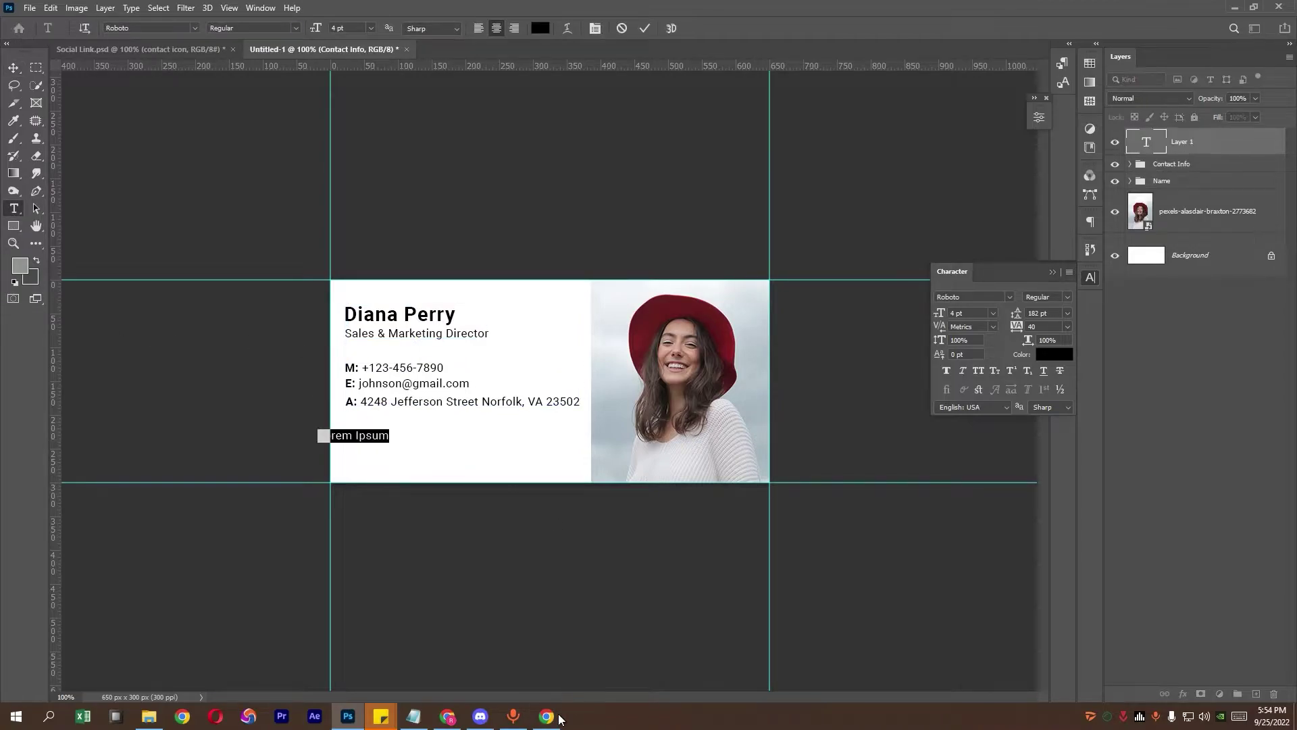
pyautogui.click(413, 716)
pyautogui.moveTo(315, 300); pyautogui.dragTo(107, 303)
pyautogui.hotkey('ctrl', 'x')
pyautogui.click(446, 27)
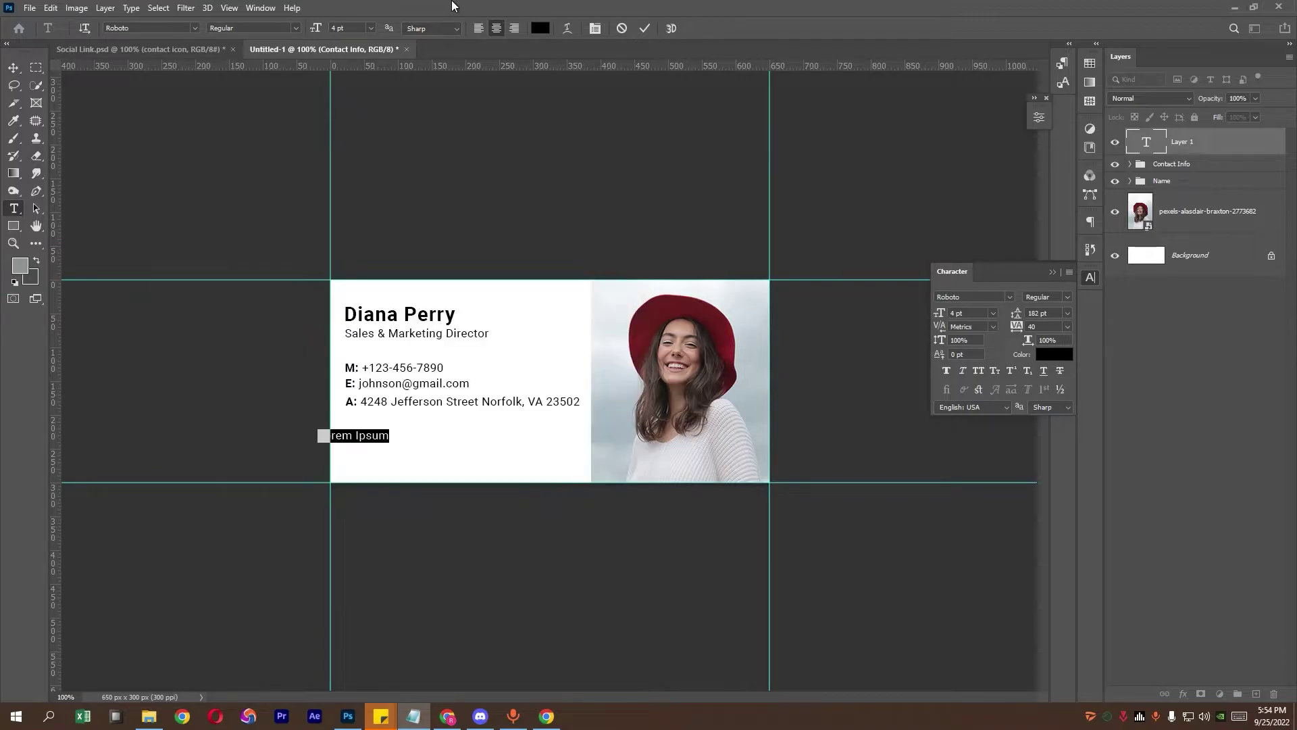
pyautogui.hotkey('ctrl', 'v')
# Commit the website text and move it under the address at 200% zoom
pyautogui.hotkey('ctrl', 'Return')
pyautogui.press('v')
pyautogui.hotkey('ctrl', '+')
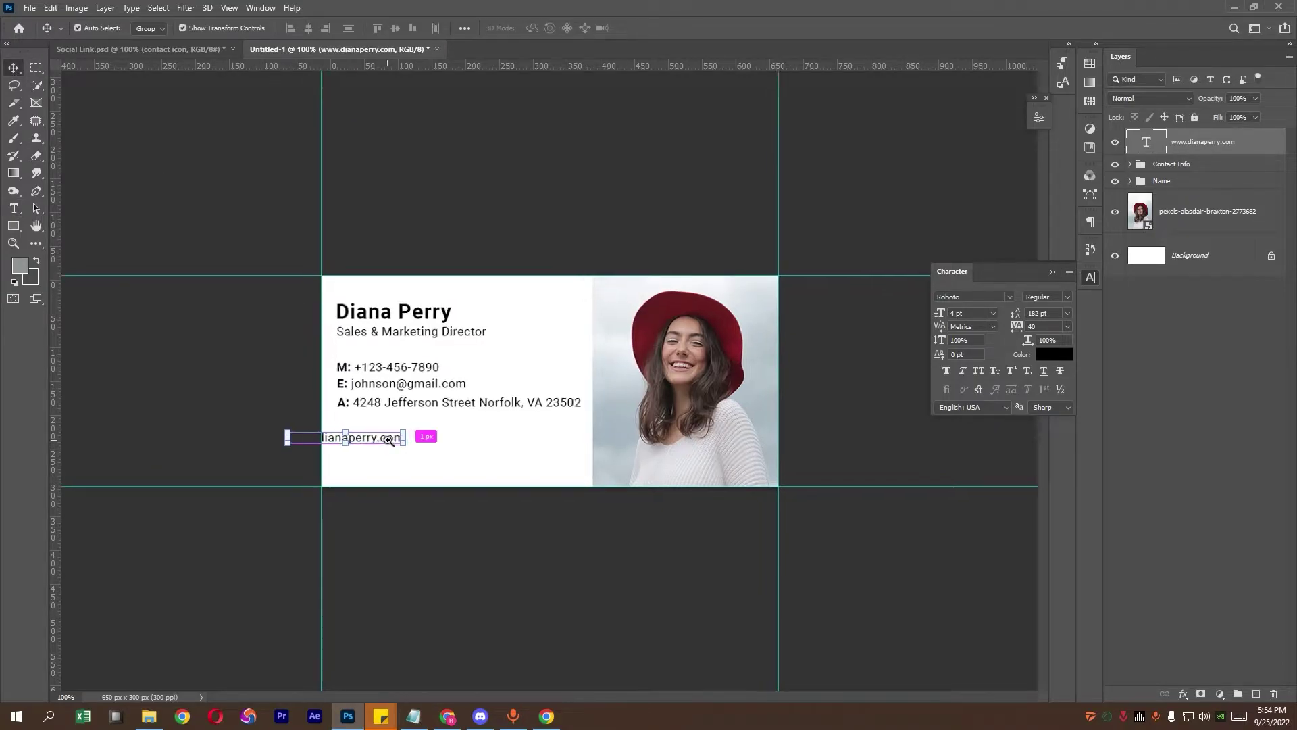
pyautogui.hotkey('ctrl', 't')
pyautogui.moveTo(259, 492)
pyautogui.mouseDown()
pyautogui.moveTo(365, 480)
pyautogui.moveTo(352, 484)
pyautogui.mouseUp()
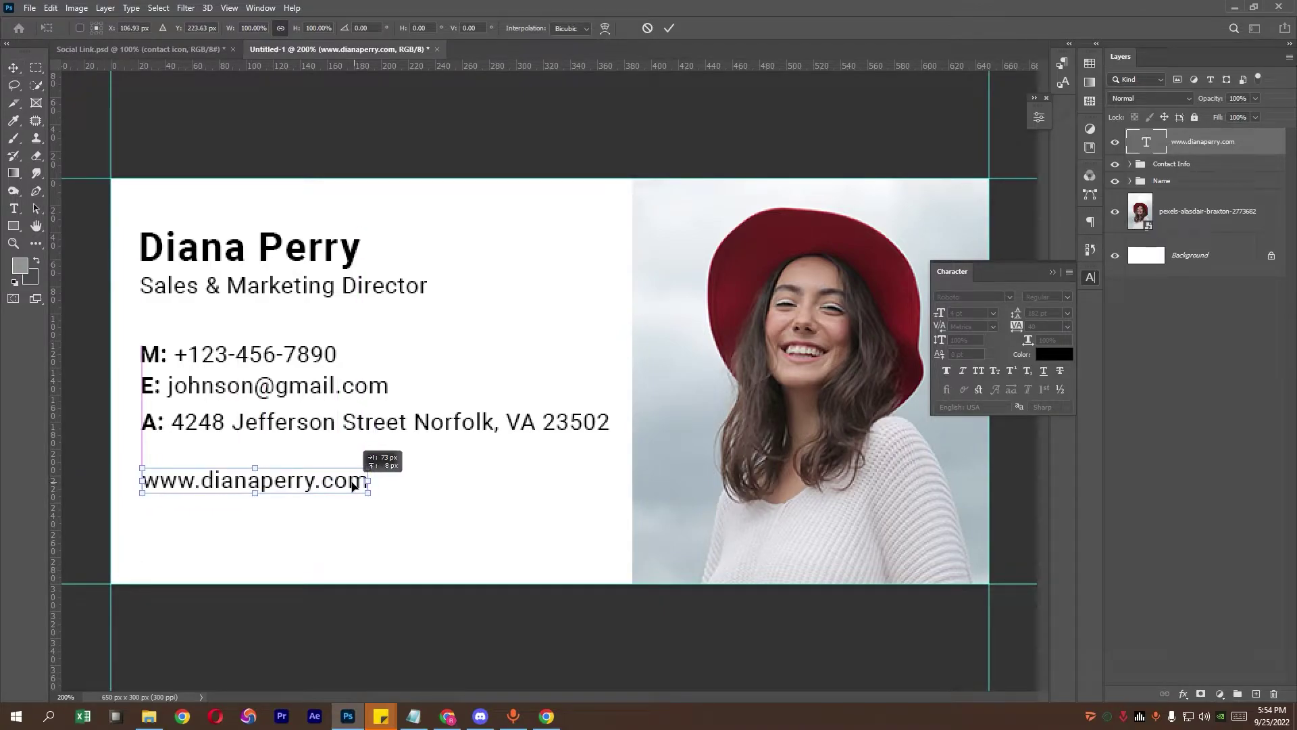
pyautogui.press('Return')
# Set the website line's font style to Bold
pyautogui.click(1068, 296)
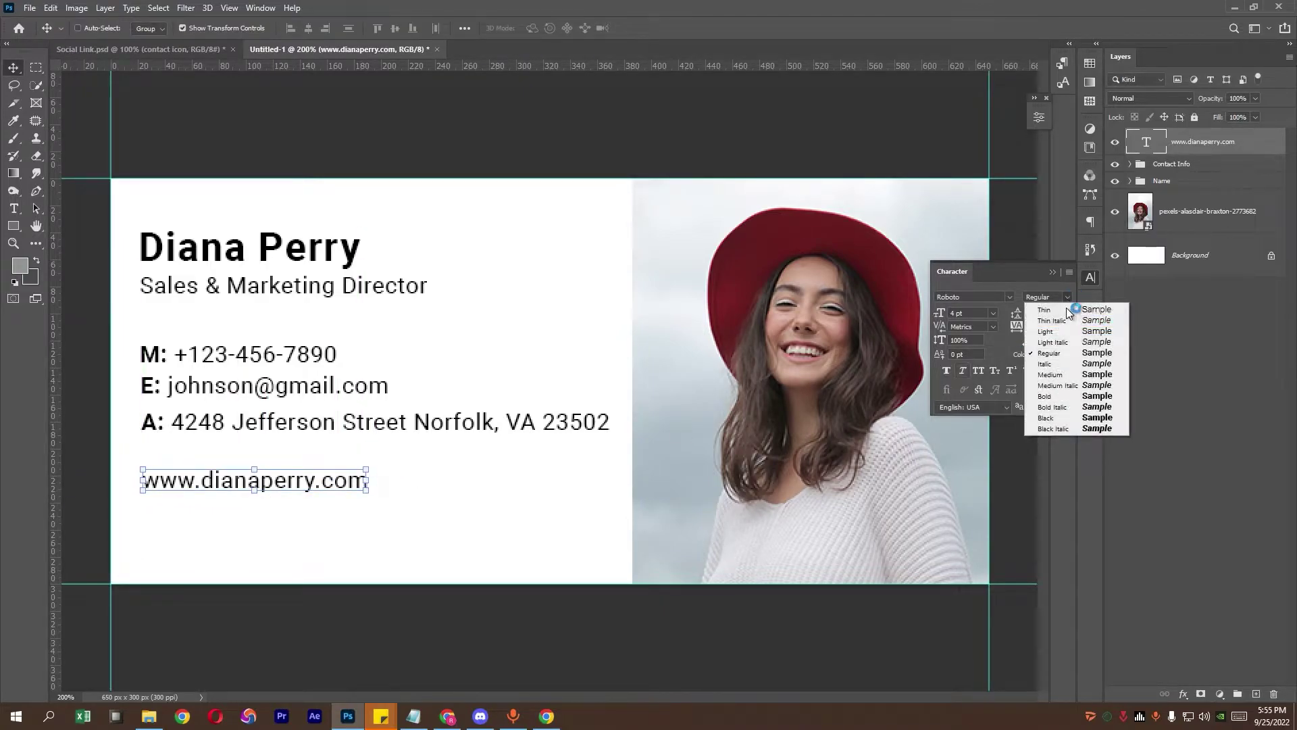
pyautogui.click(1079, 396)
pyautogui.click(1051, 273)
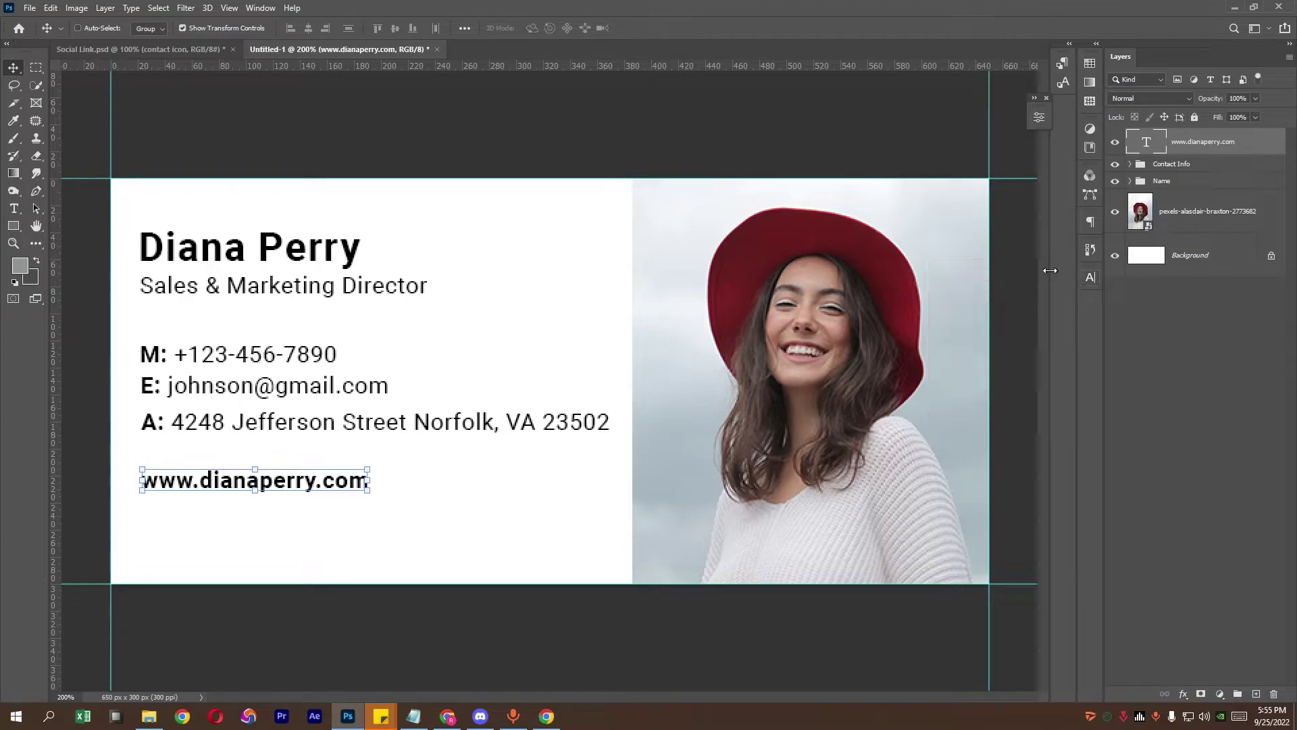
pyautogui.click(1131, 164)
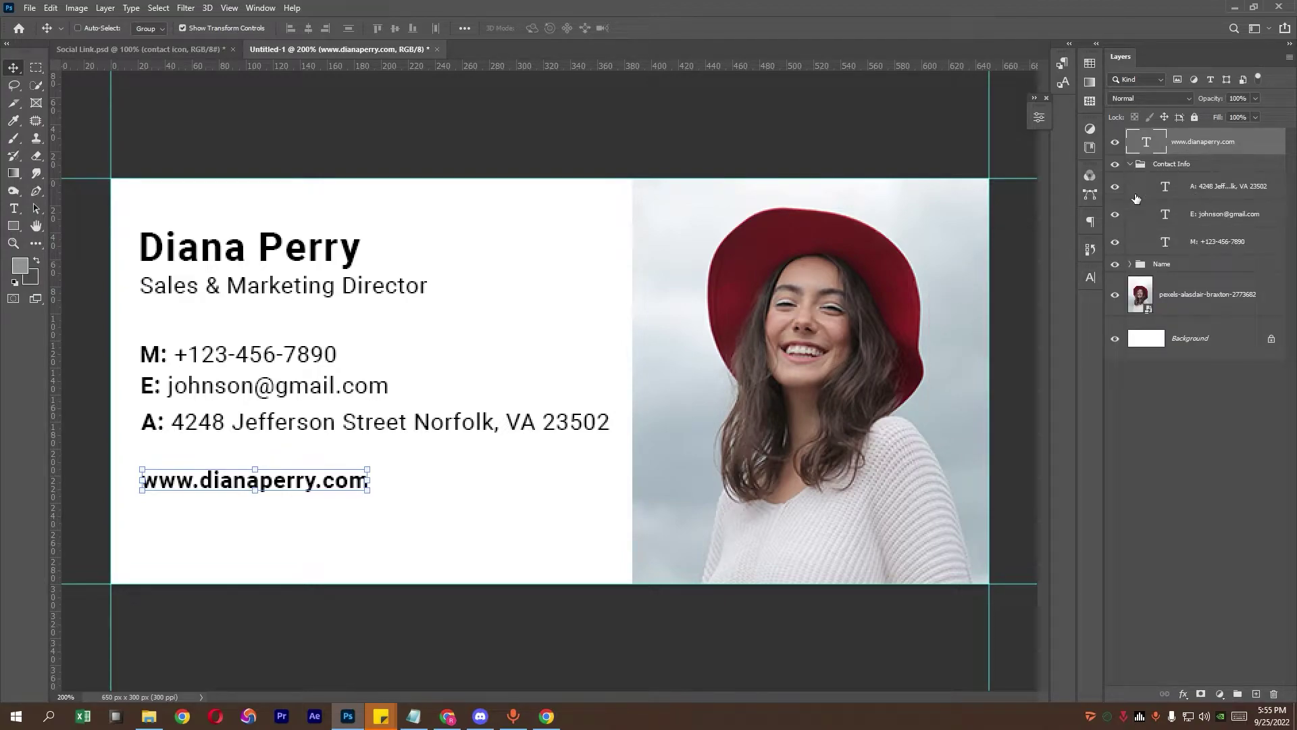
# Set tracking to 0 on the address, email and phone text layers
pyautogui.click(1137, 194)
pyautogui.click(14, 208)
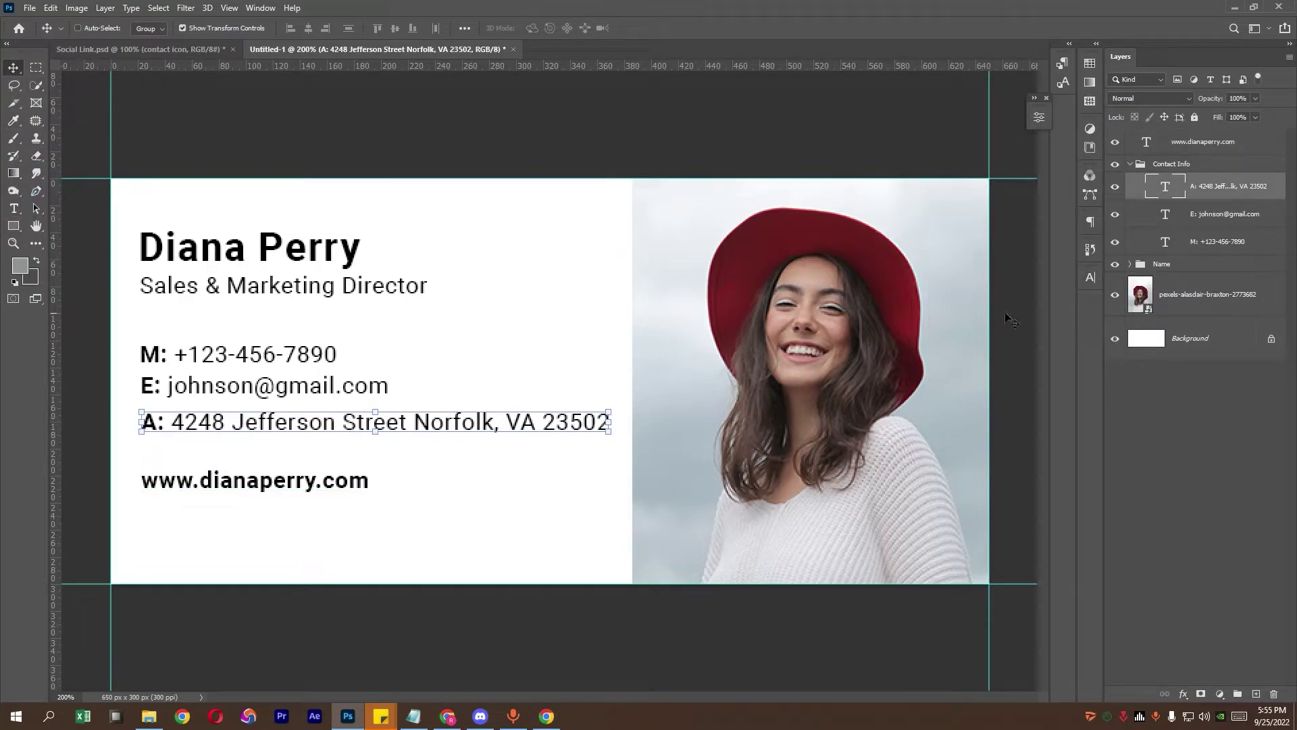
pyautogui.click(1088, 279)
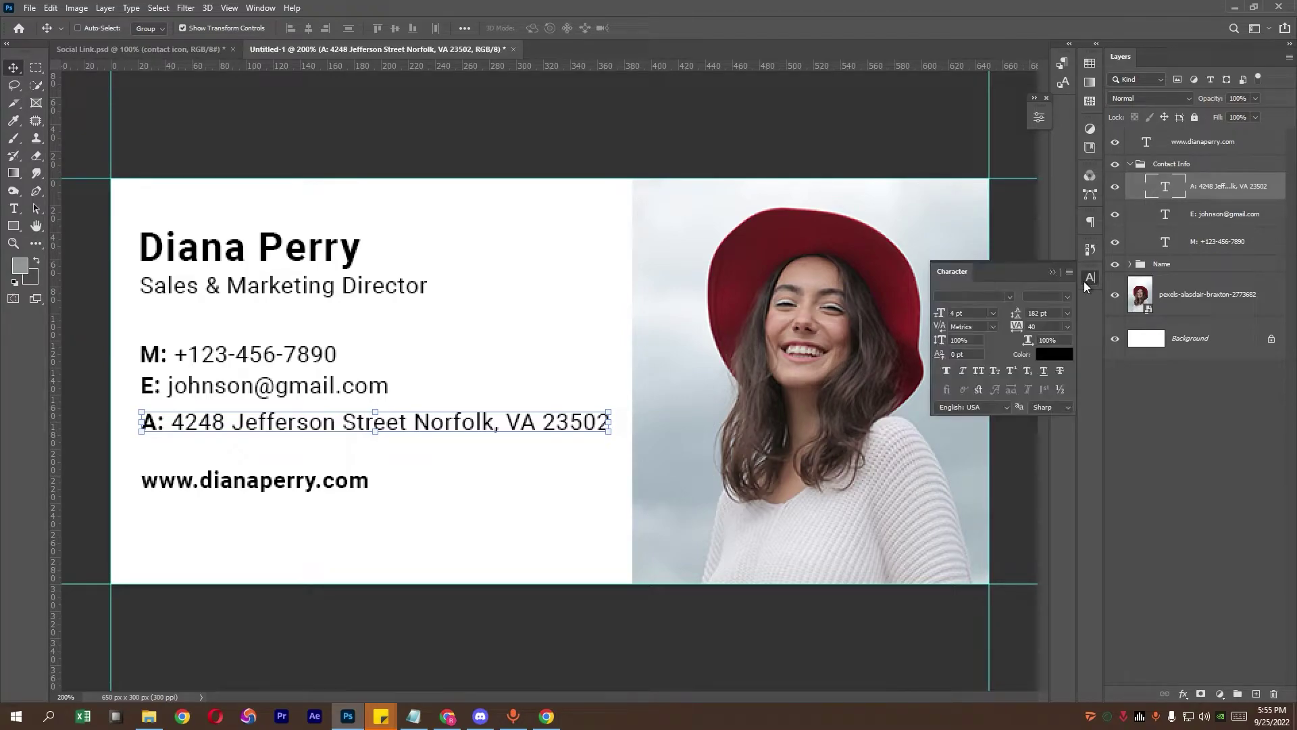
pyautogui.click(1066, 326)
pyautogui.click(1060, 408)
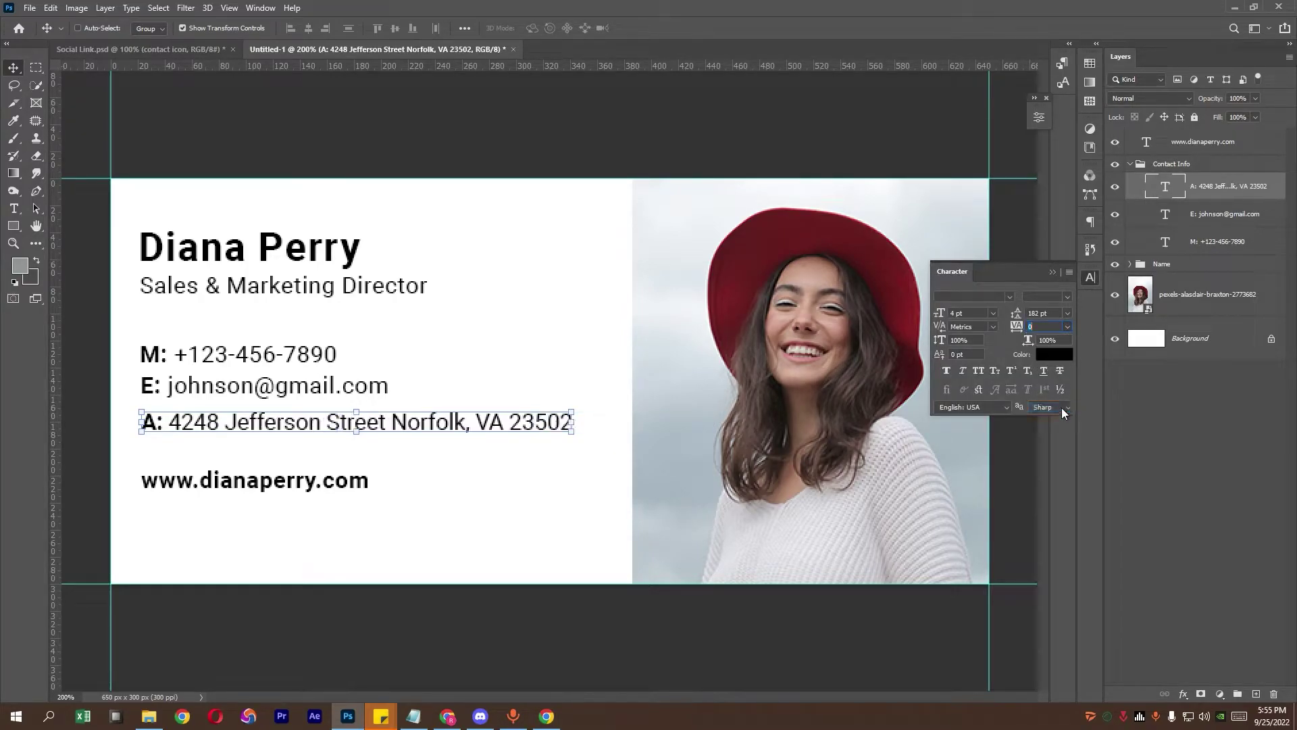
pyautogui.click(1242, 218)
pyautogui.click(1067, 327)
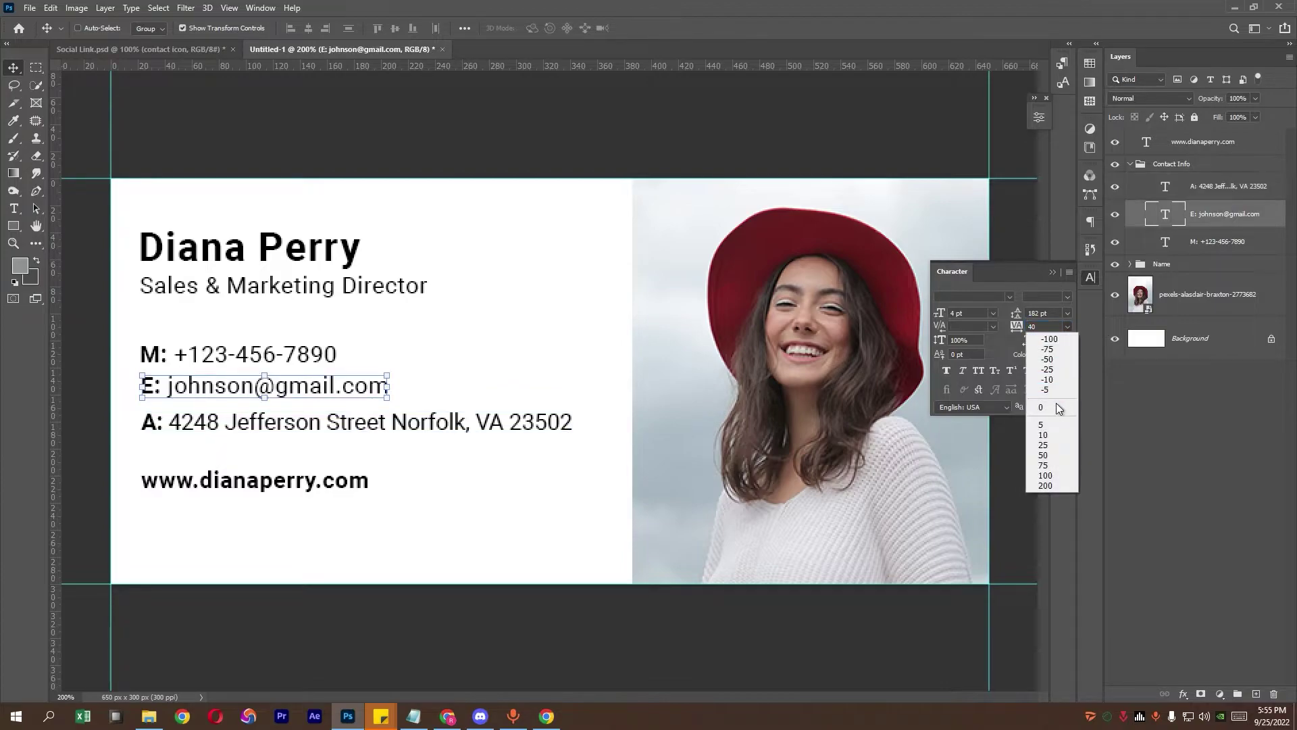
pyautogui.click(1057, 408)
pyautogui.click(1213, 244)
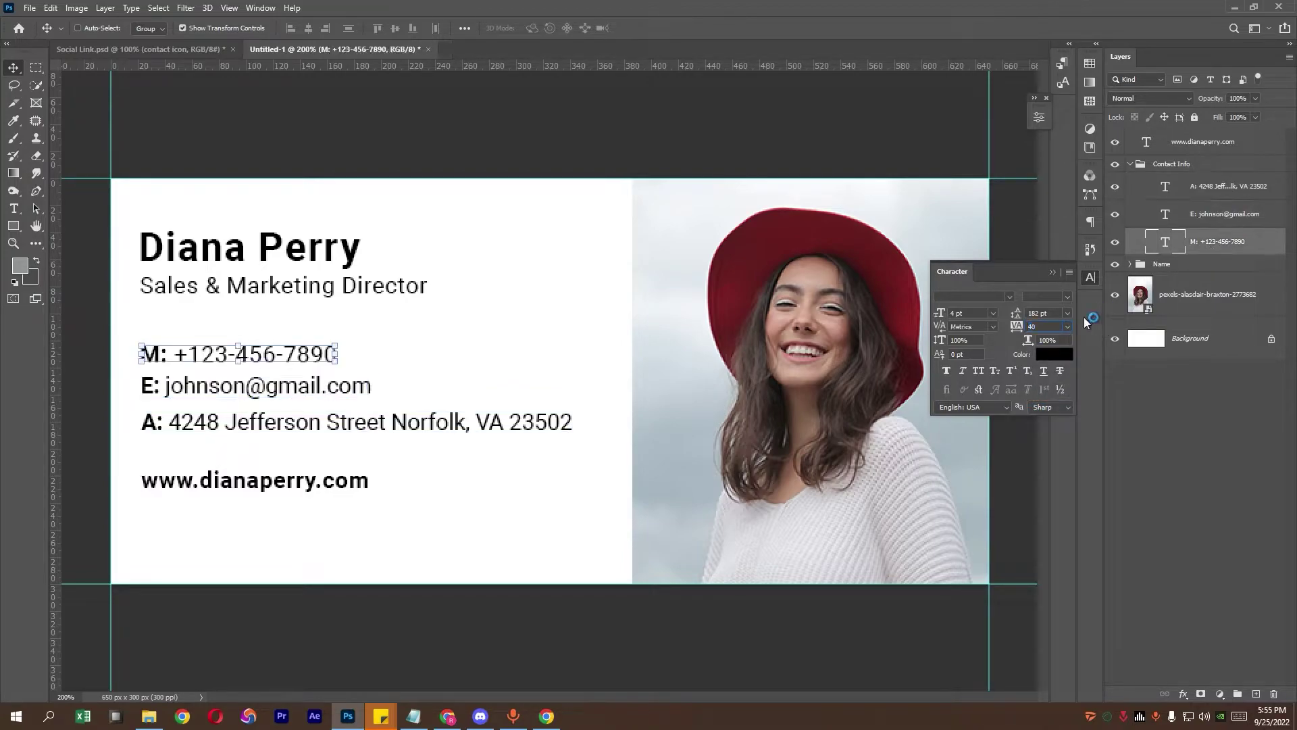
pyautogui.click(1067, 326)
pyautogui.click(1055, 406)
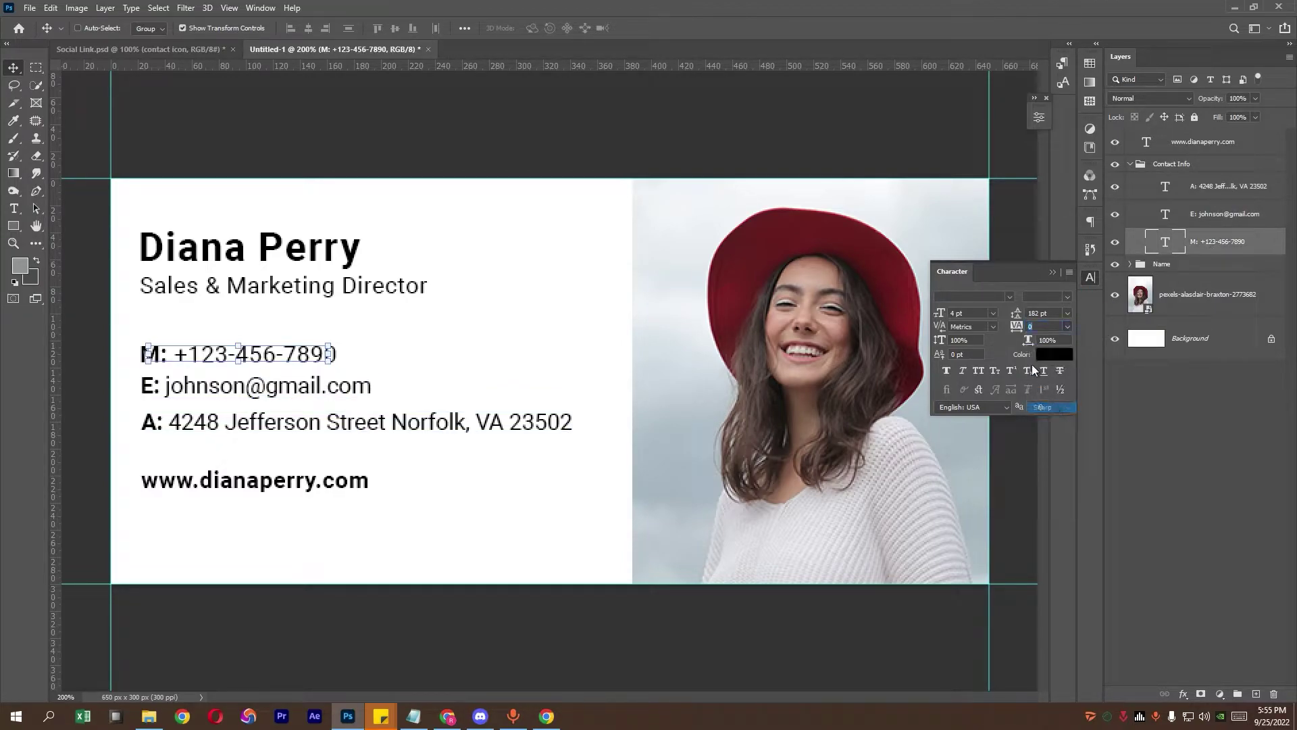
pyautogui.click(1052, 270)
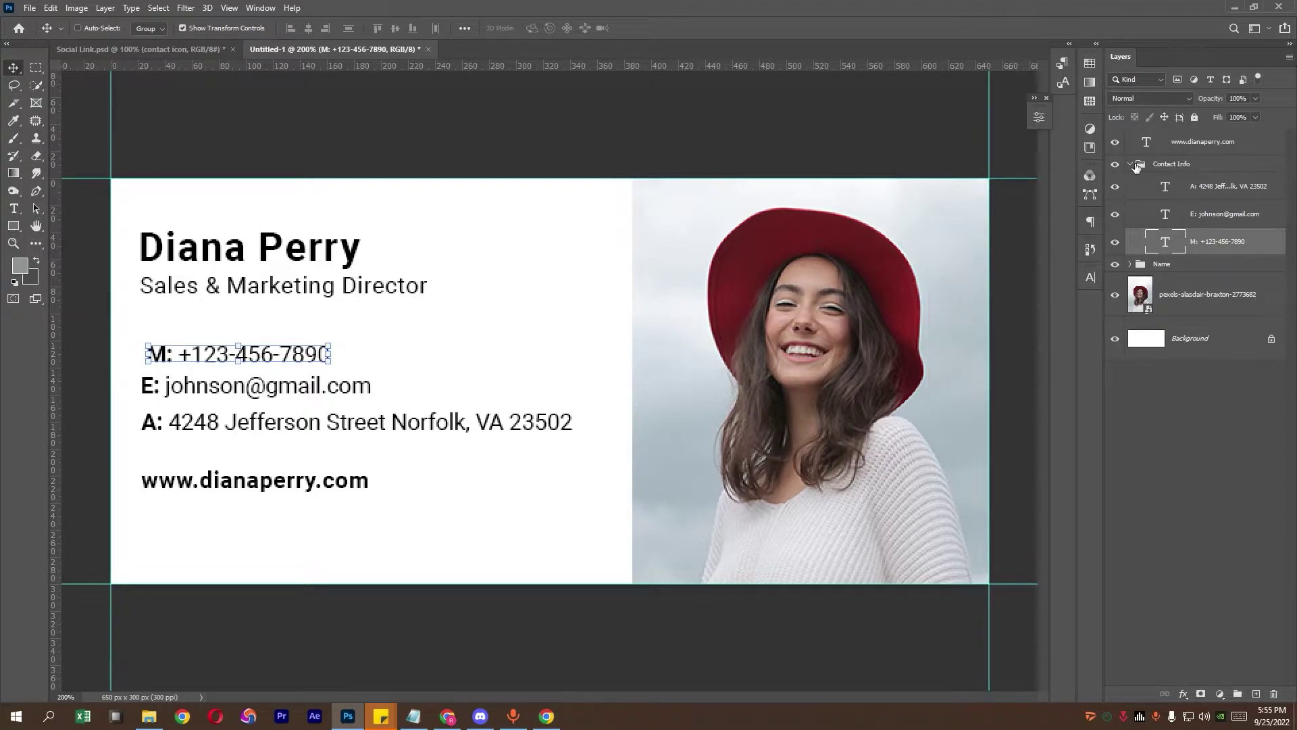
# Align the three contact lines' left edges so the phone line matches the others
pyautogui.keyDown('shift'); pyautogui.click(1213, 186); pyautogui.keyUp('shift')
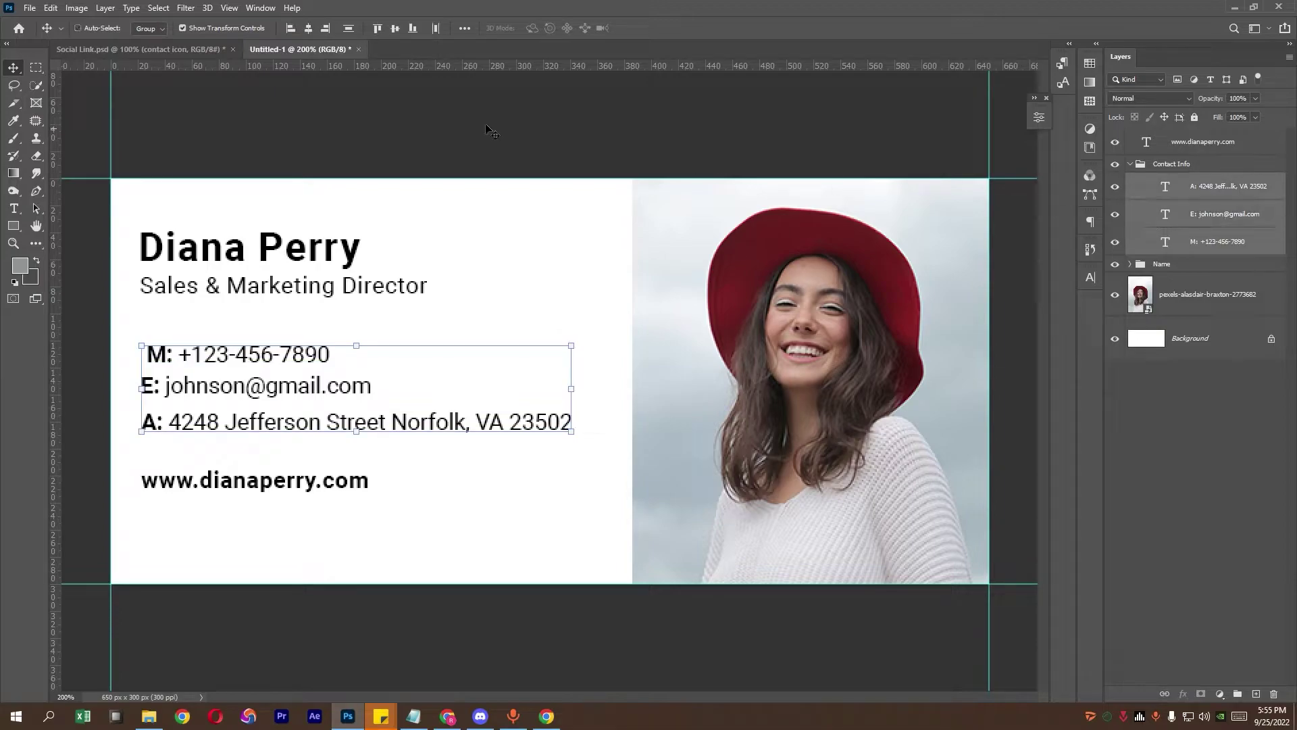
pyautogui.click(290, 29)
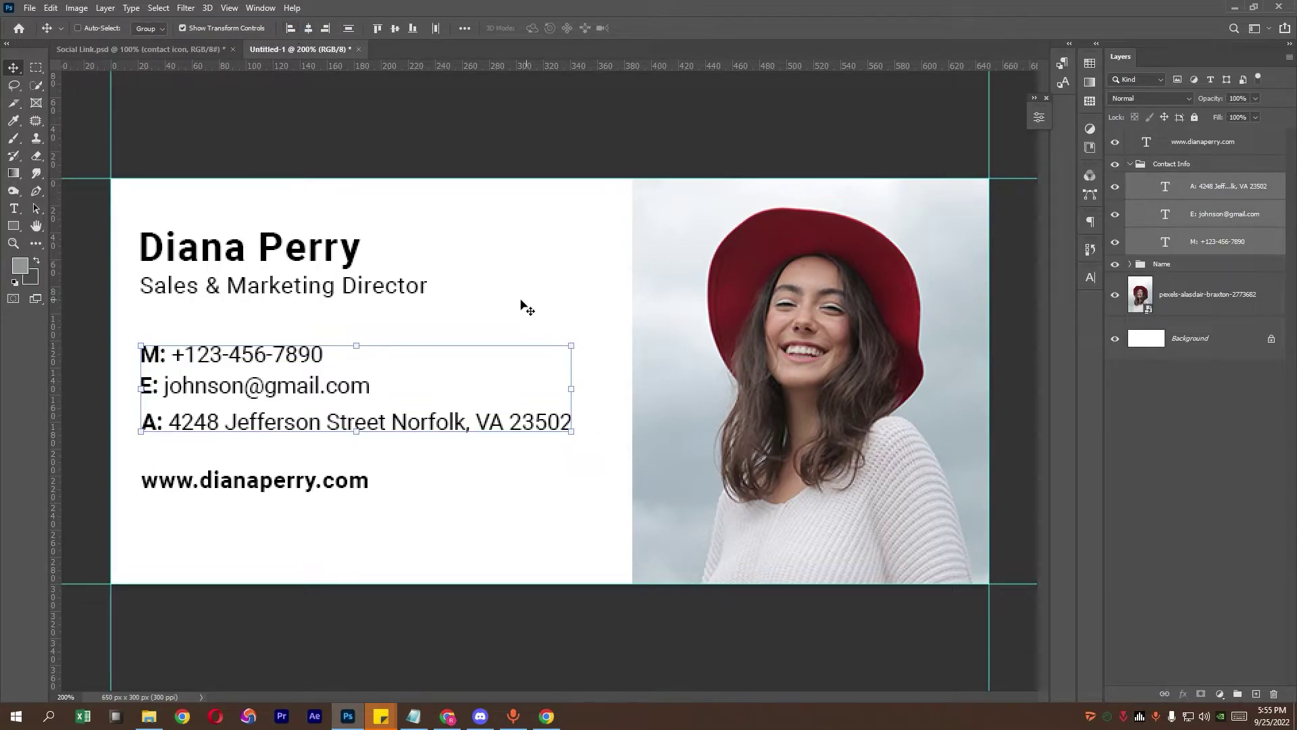
pyautogui.click(290, 29)
pyautogui.click(291, 29)
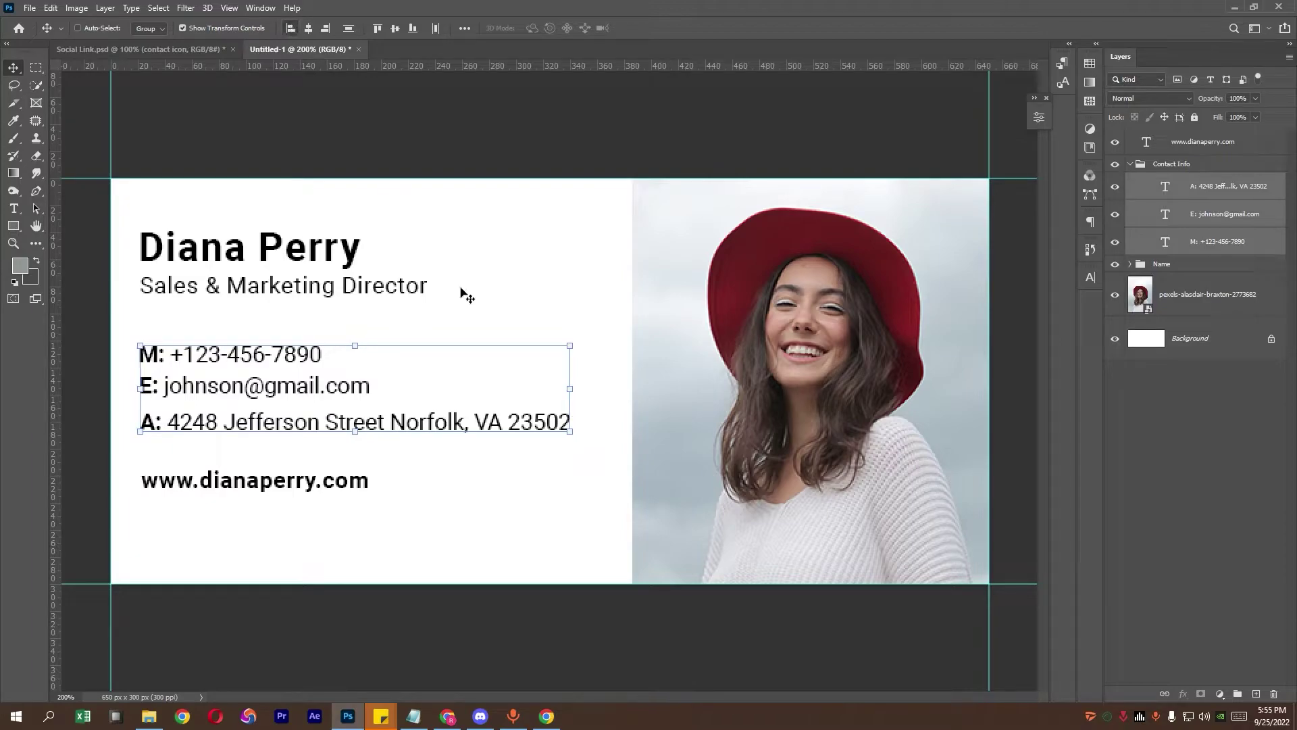
pyautogui.click(1130, 164)
pyautogui.keyDown('shift'); pyautogui.click(1163, 181); pyautogui.keyUp('shift')
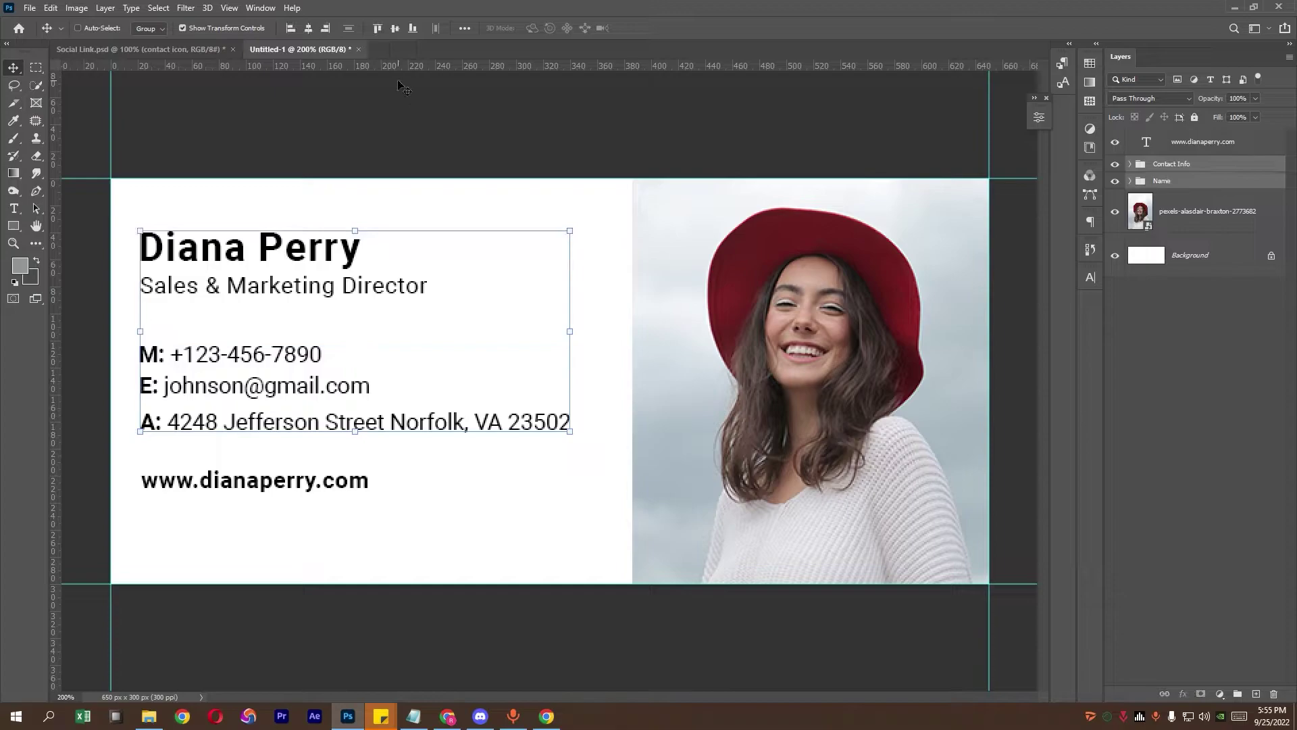
# Left-align the name and title with the contact lines and move that block down
pyautogui.click(290, 29)
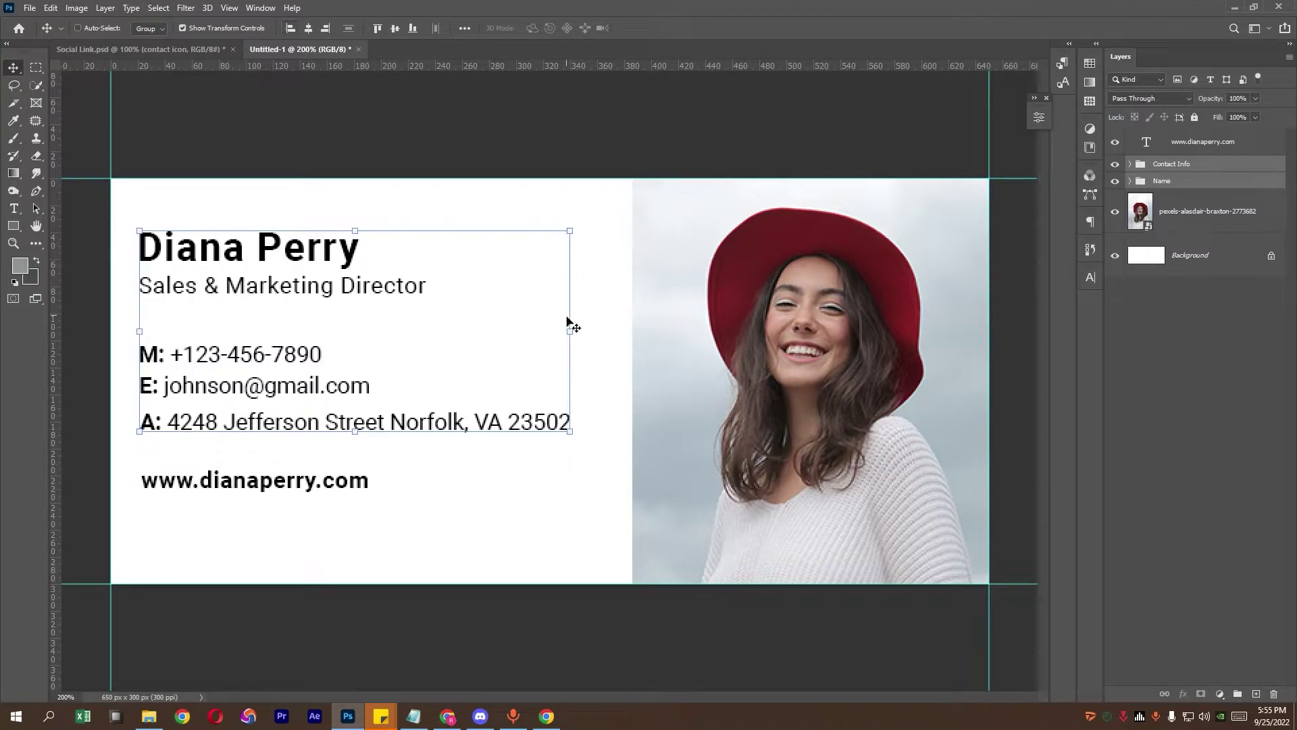
pyautogui.moveTo(567, 322); pyautogui.dragTo(531, 371)
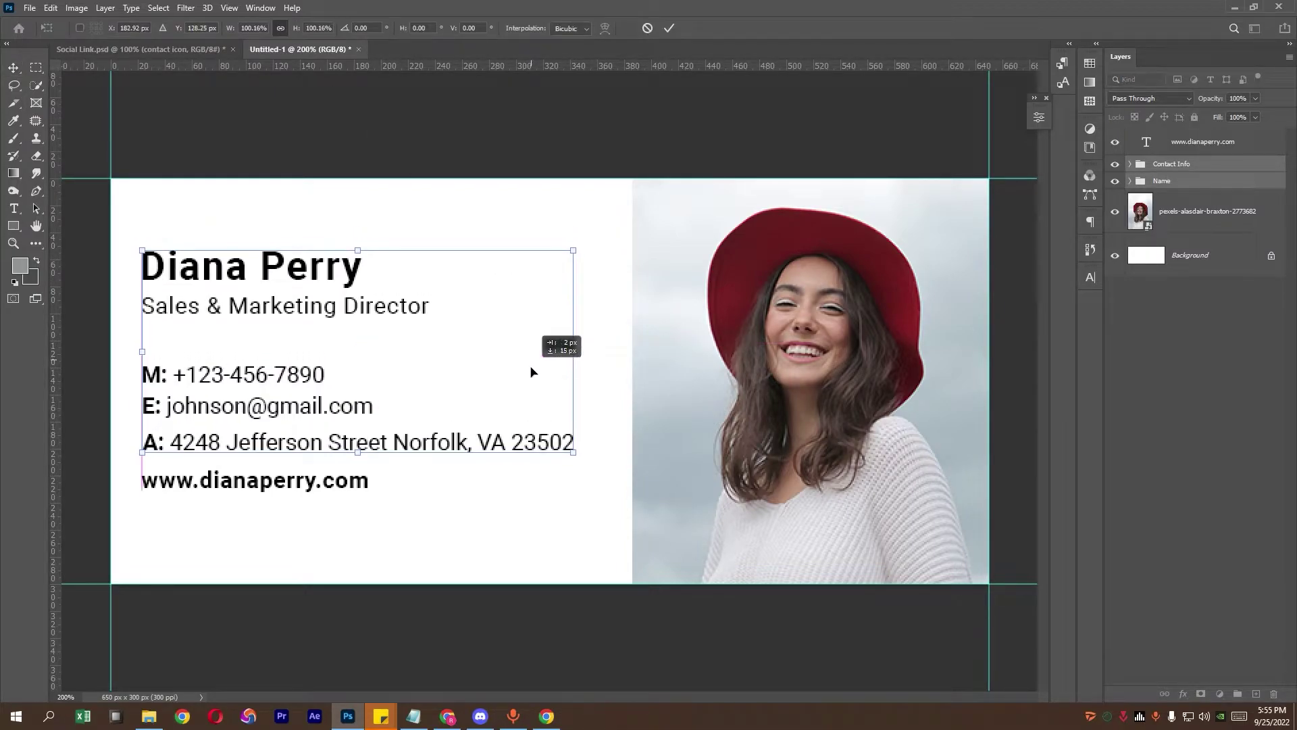
pyautogui.moveTo(531, 372); pyautogui.dragTo(529, 366)
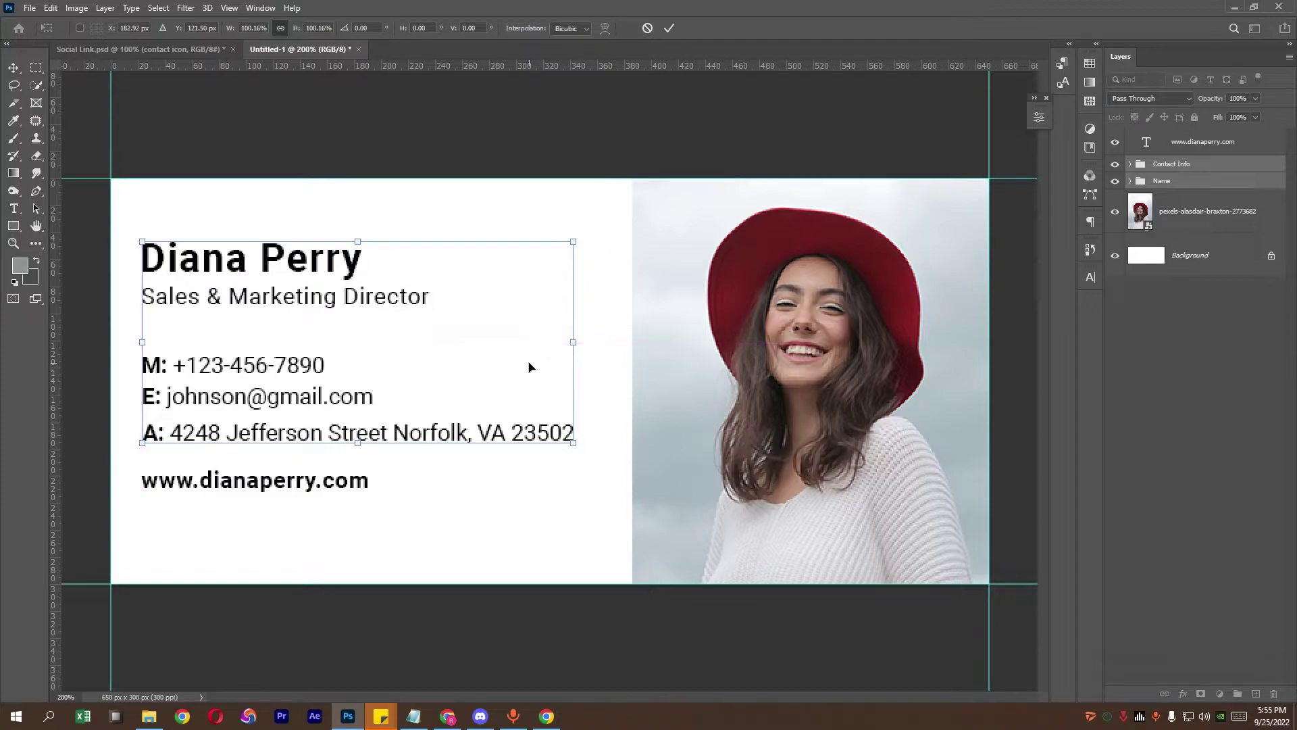
pyautogui.press('Return')
# Nudge the website line down, then shift all card text lower together and zoom out to 100%
pyautogui.click(1155, 153)
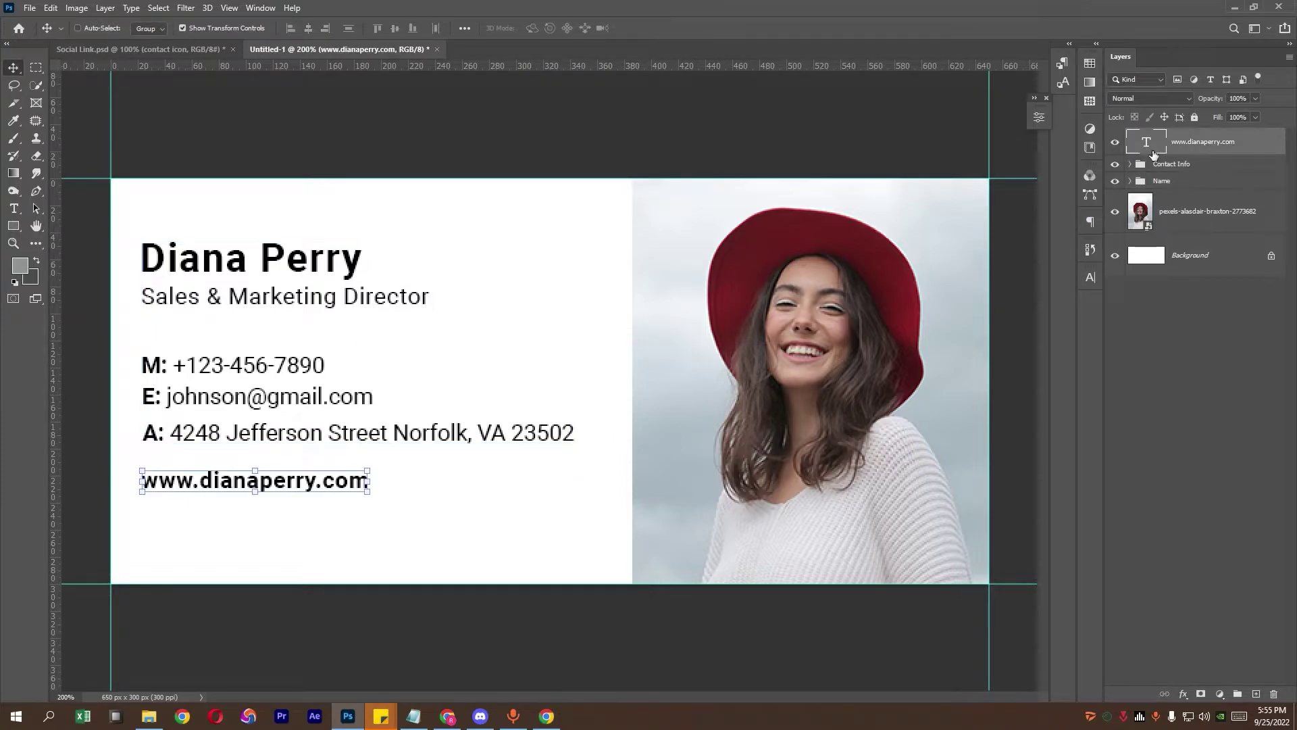
pyautogui.press('Down')
pyautogui.press('Down')
pyautogui.press('Down')
pyautogui.press('Down')
pyautogui.keyDown('shift'); pyautogui.click(1159, 183); pyautogui.keyUp('shift')
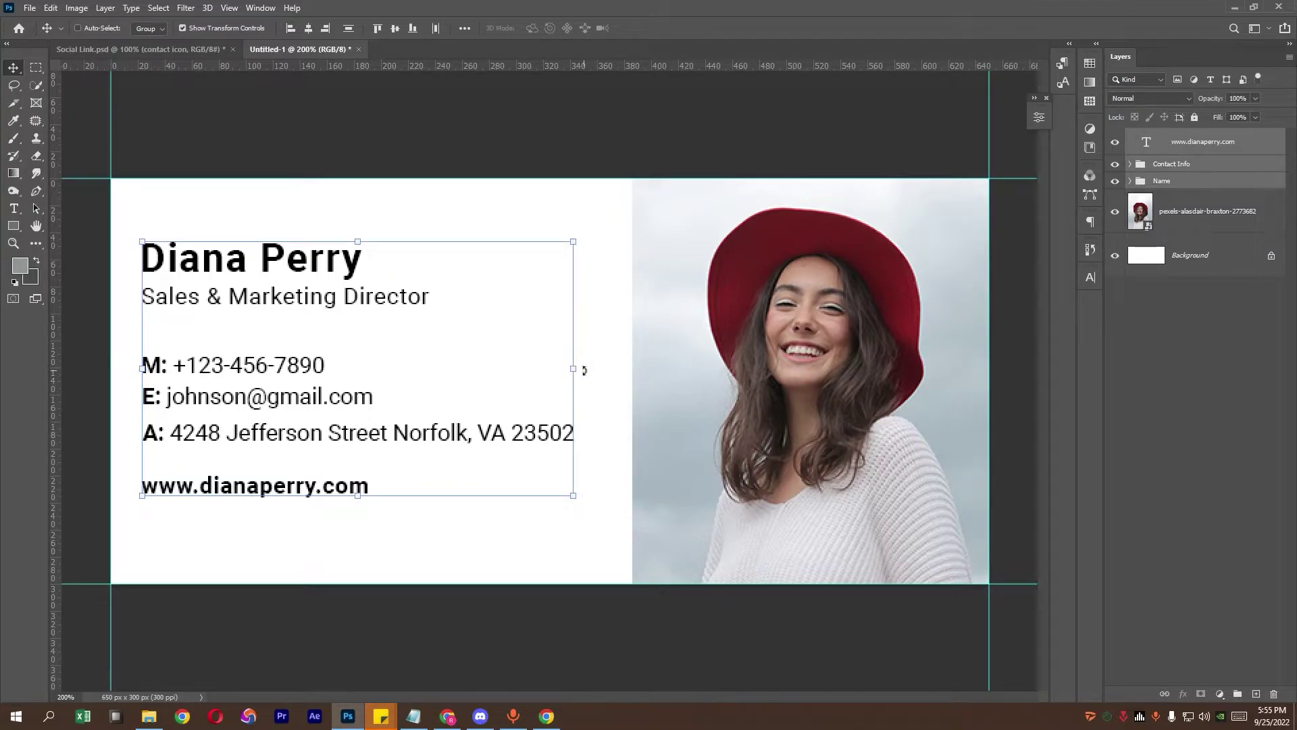
pyautogui.moveTo(529, 379); pyautogui.dragTo(530, 391)
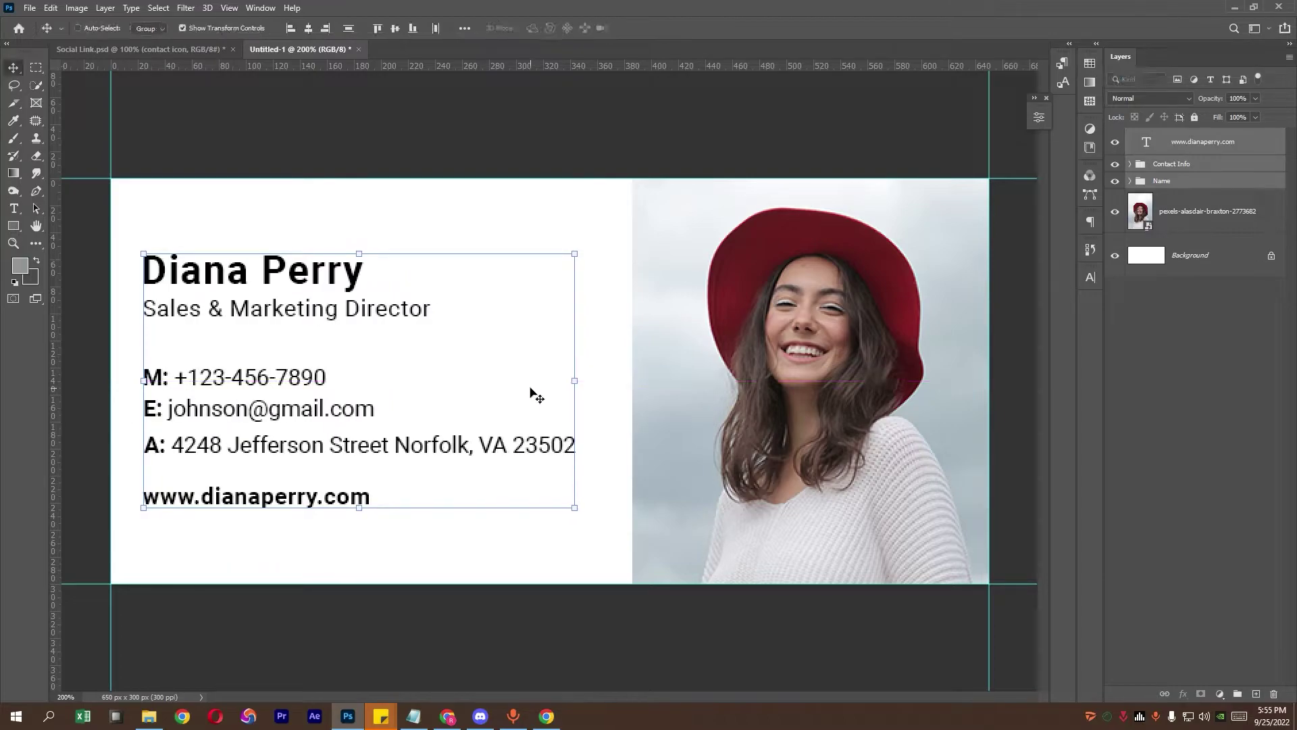
pyautogui.click(36, 67)
pyautogui.keyDown('ctrl'); pyautogui.keyDown('alt'); pyautogui.click(342, 268); pyautogui.keyUp('alt'); pyautogui.keyUp('ctrl')
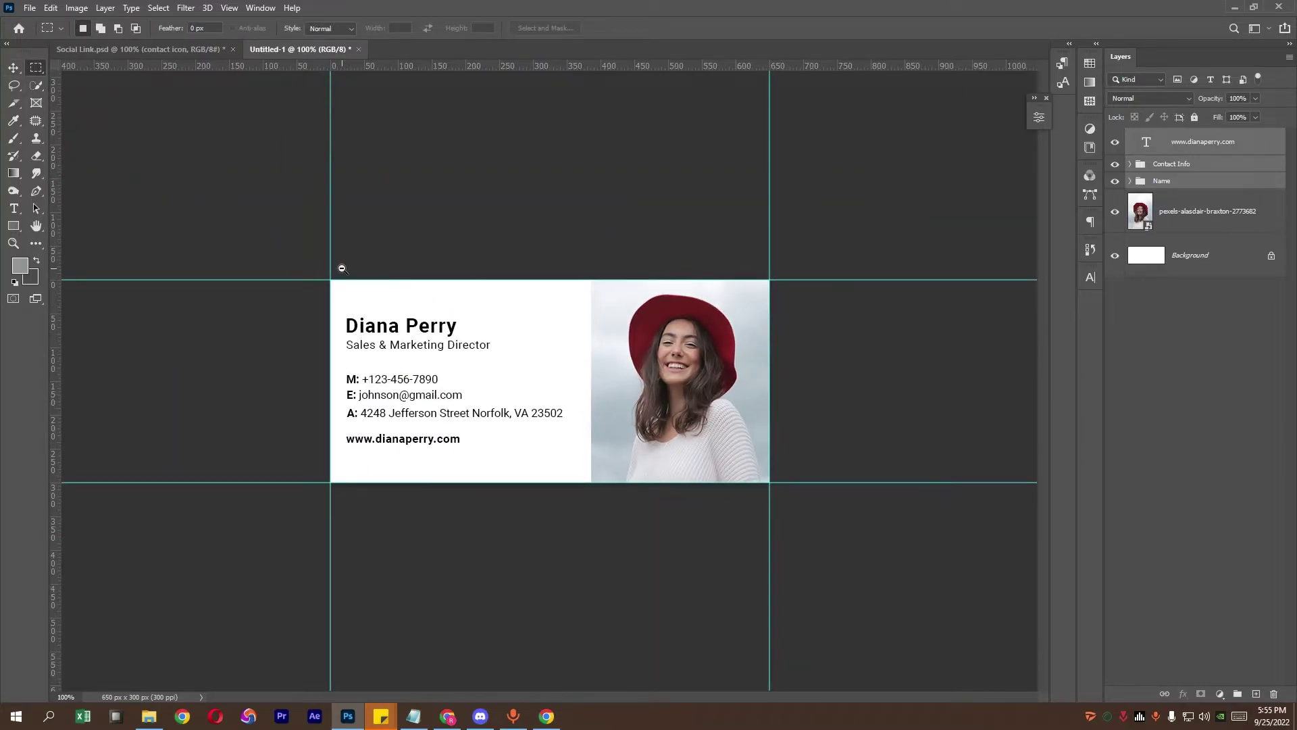
# Raise the Contact Info group 5 px closer to the subtitle
pyautogui.click(1171, 163)
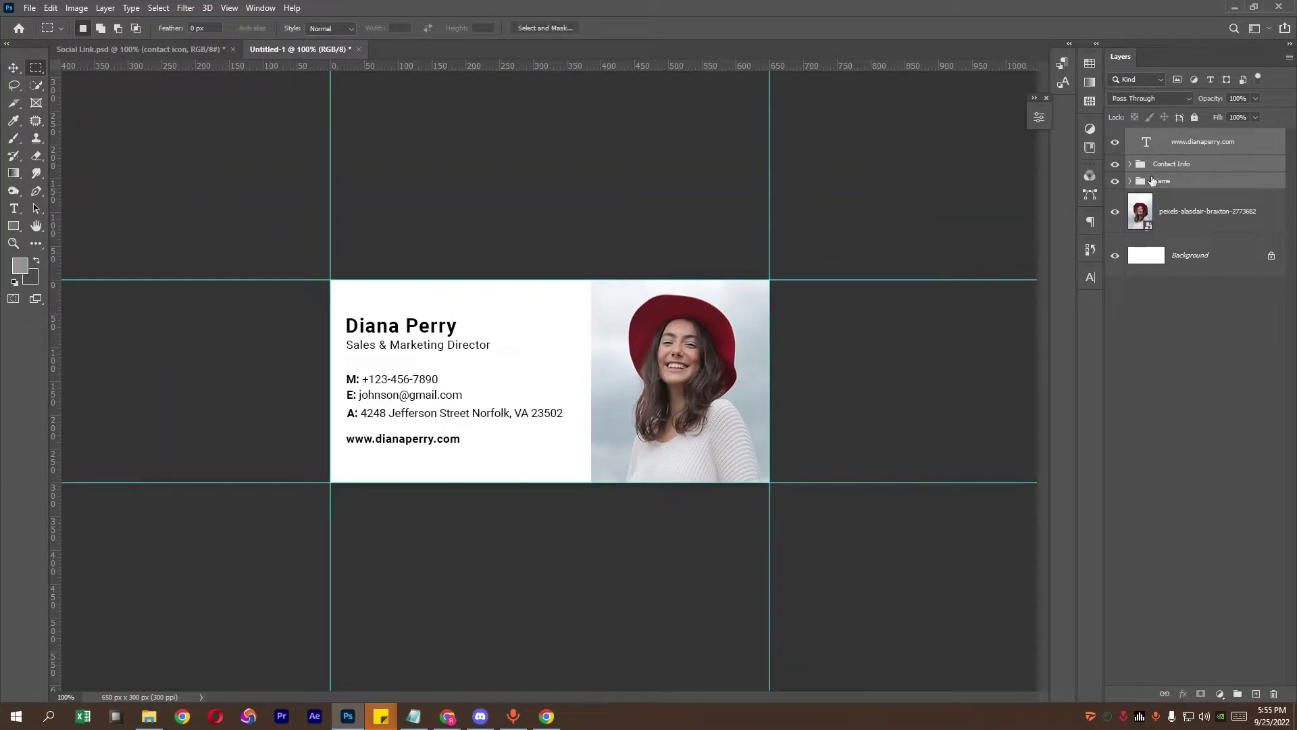
pyautogui.click(13, 67)
pyautogui.hotkey('ctrl', 't')
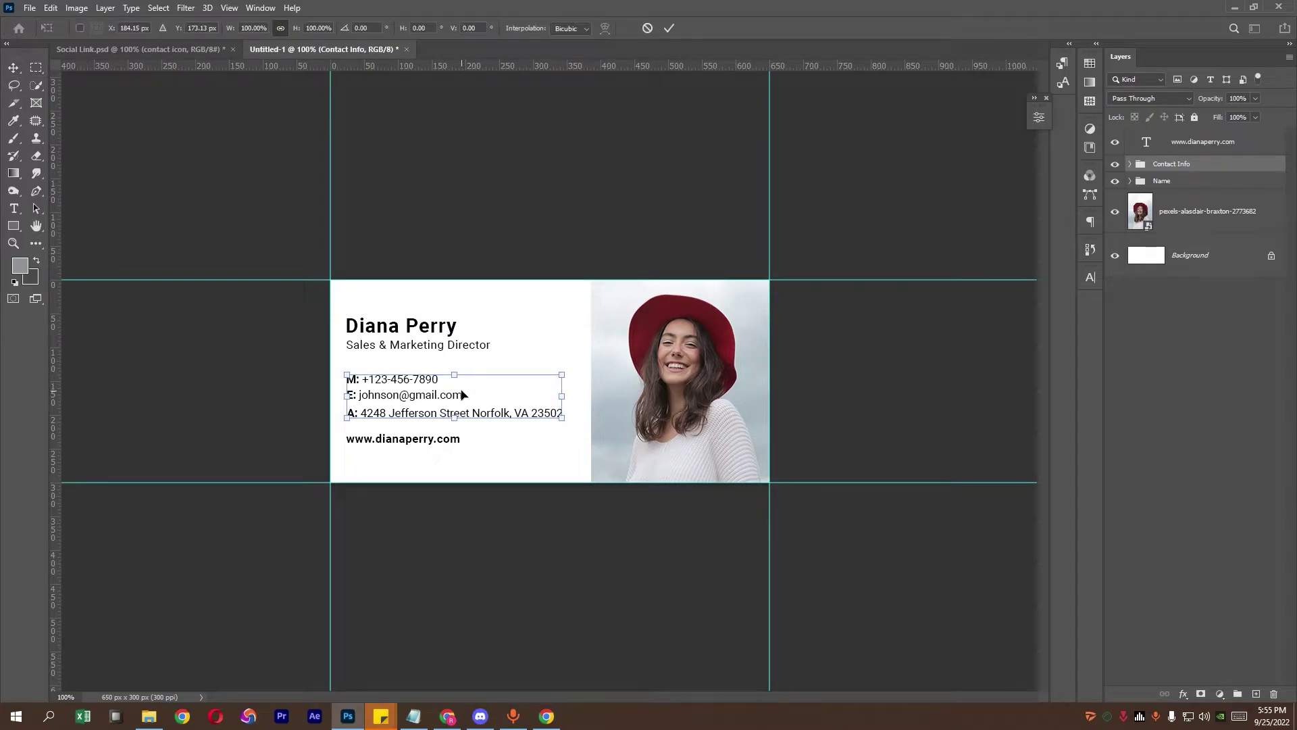
pyautogui.moveTo(462, 394); pyautogui.dragTo(462, 391)
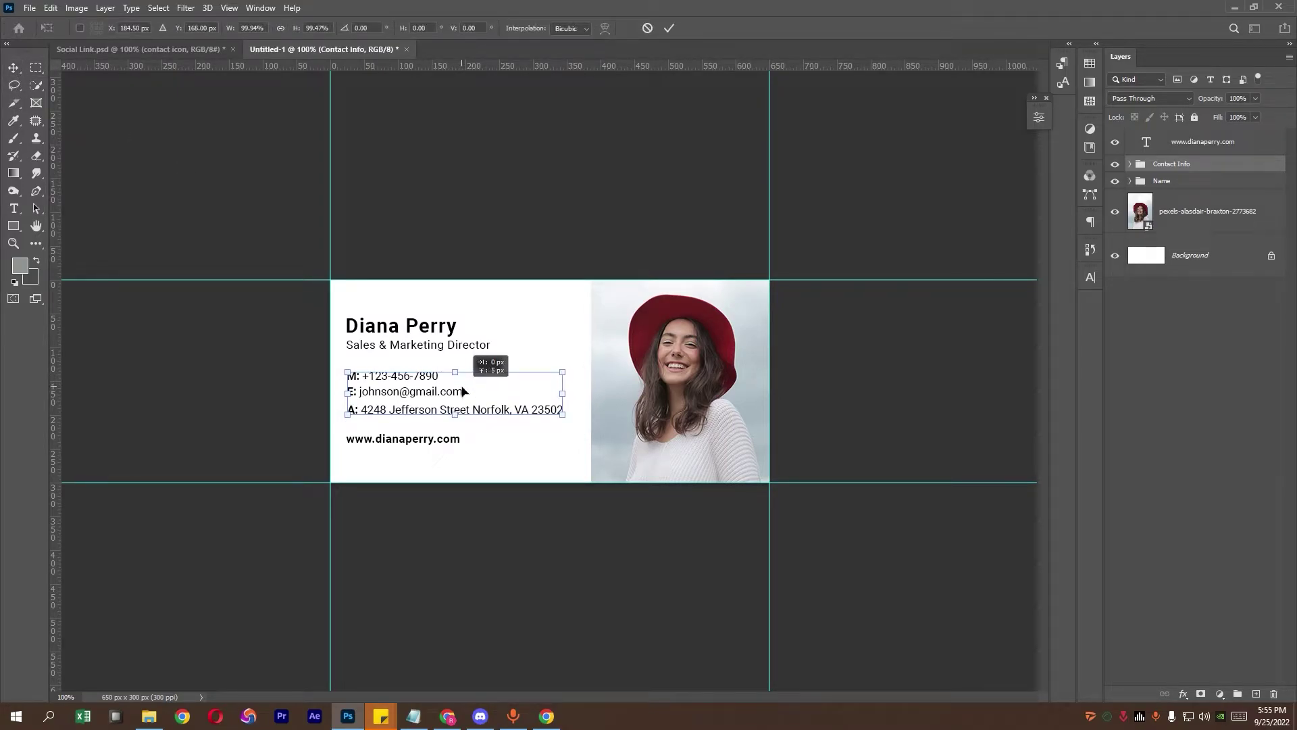
pyautogui.press('Return')
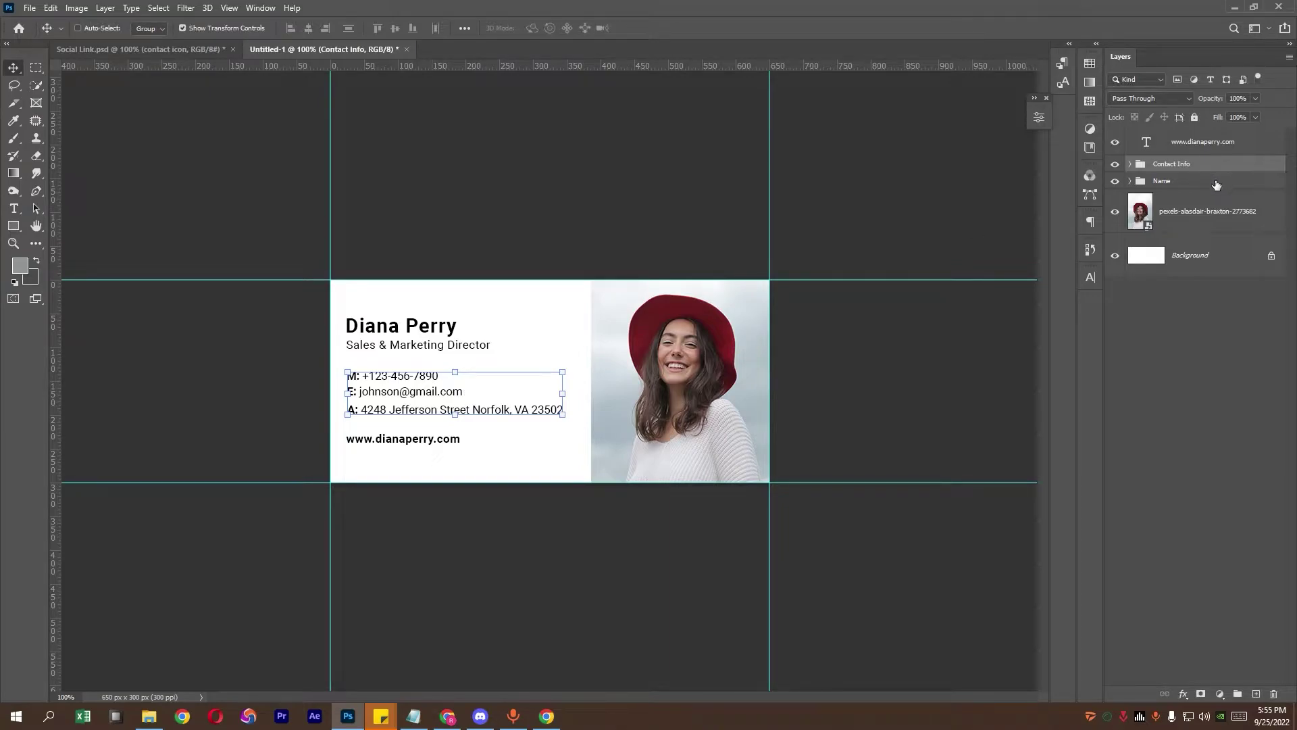
# Left-align all card text layers and add a new empty Layer 1 at the top
pyautogui.keyDown('shift'); pyautogui.click(1216, 182); pyautogui.keyUp('shift')
pyautogui.keyDown('shift'); pyautogui.click(1203, 142); pyautogui.keyUp('shift')
pyautogui.click(289, 28)
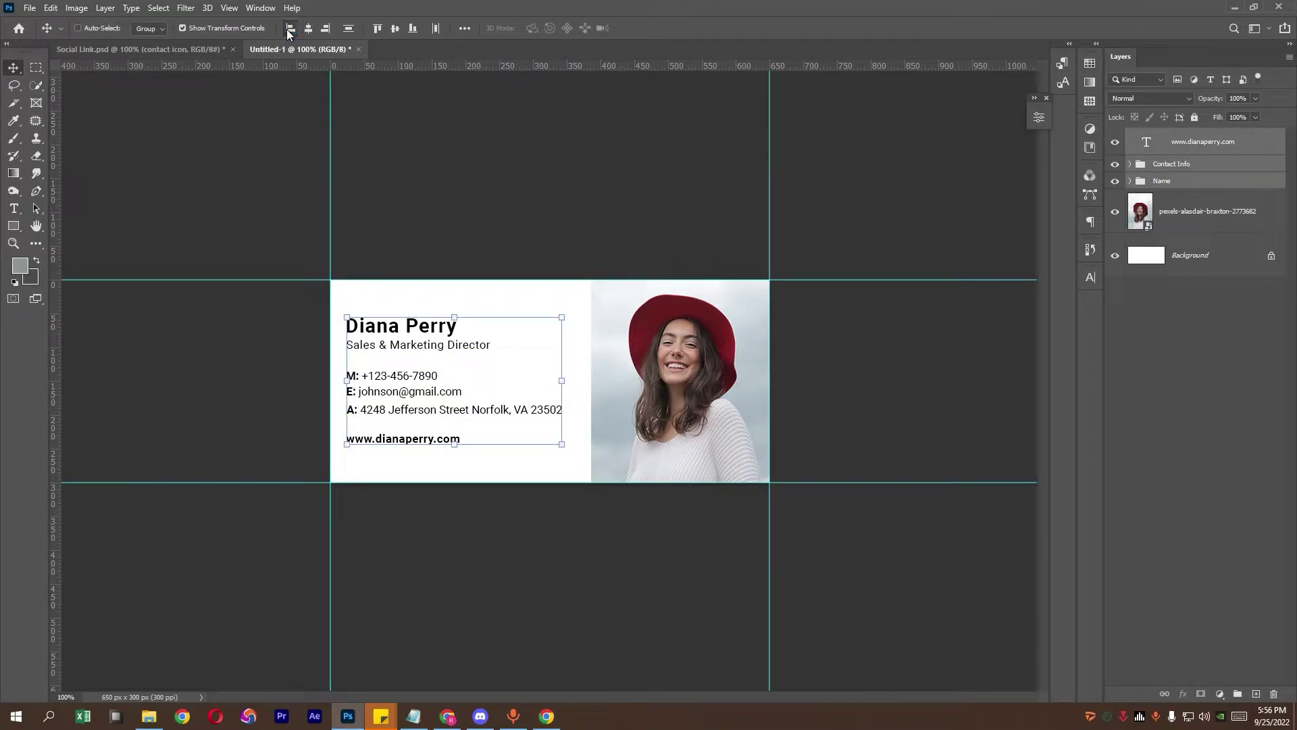
pyautogui.click(37, 68)
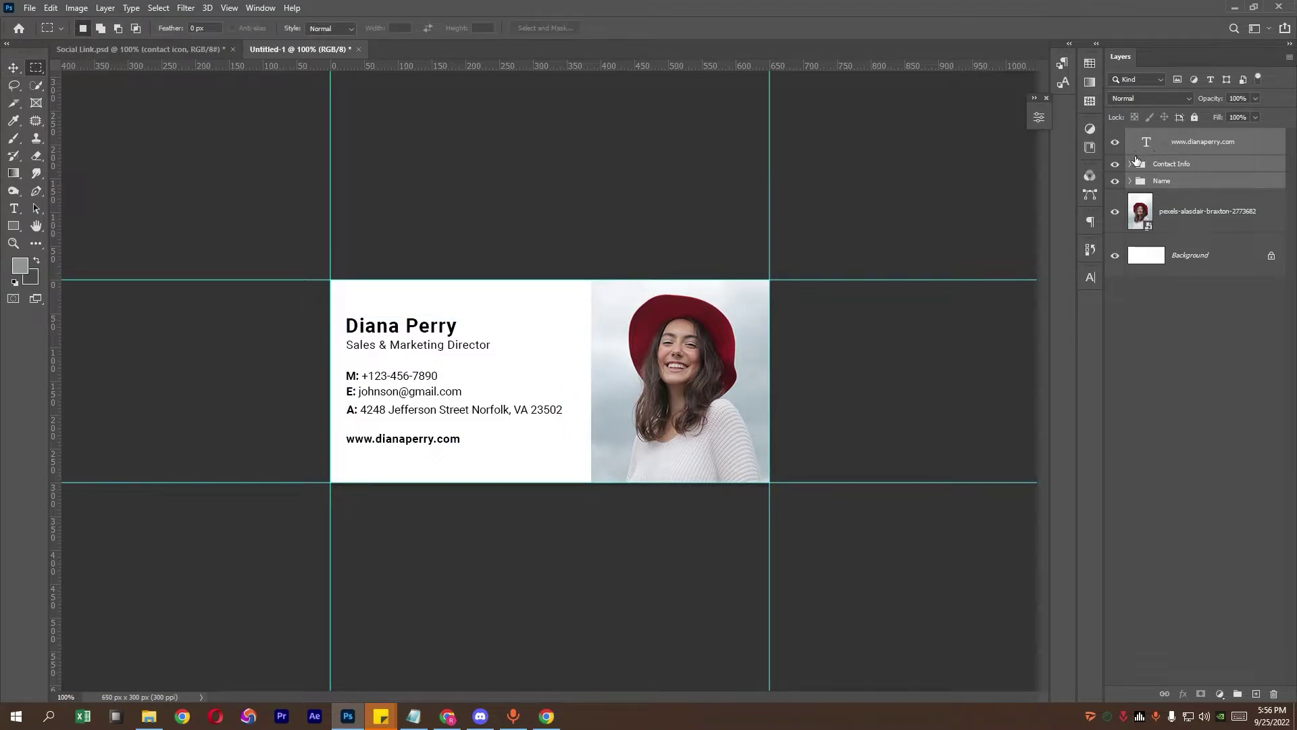
pyautogui.click(1203, 142)
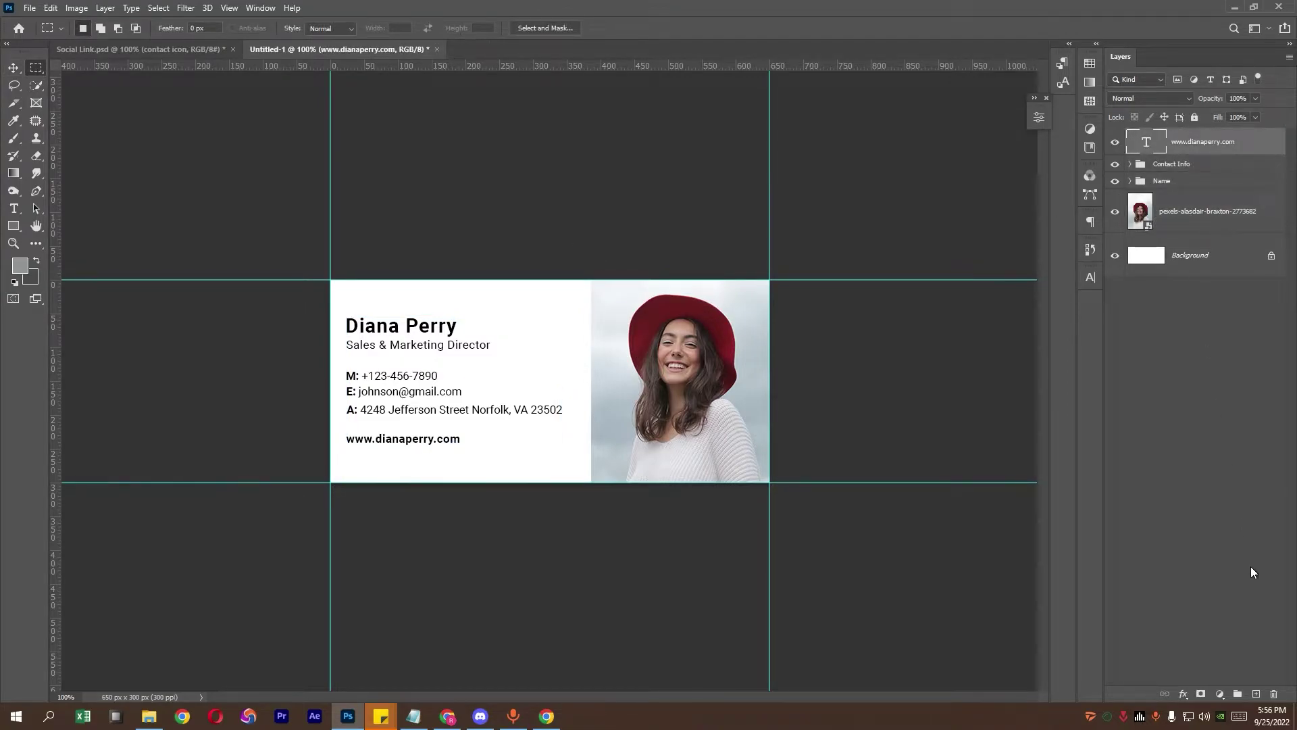
pyautogui.click(1256, 692)
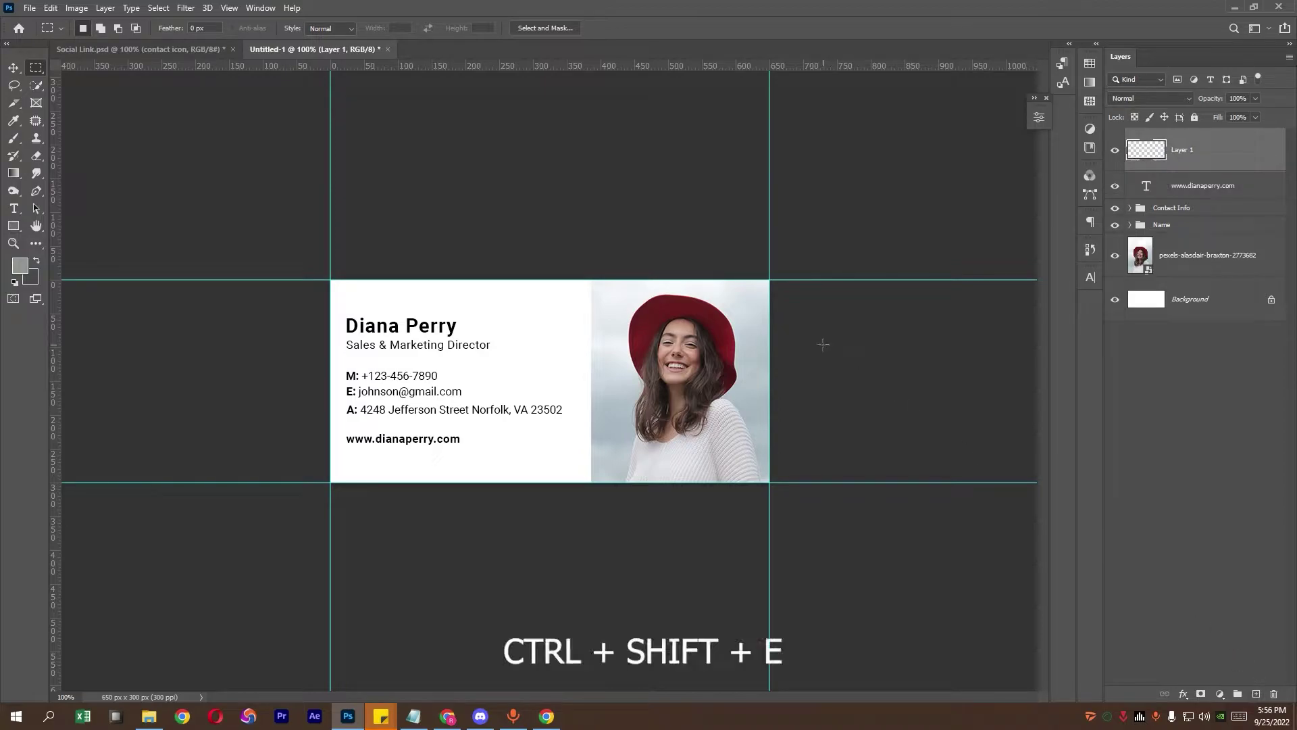
# Stamp a merged copy of the card into Layer 1, convert it to a Smart Object, and hide all other layers
pyautogui.hotkey('ctrl', 'shift', 'alt', 'e')
pyautogui.rightClick(1206, 143)
pyautogui.click(1114, 295)
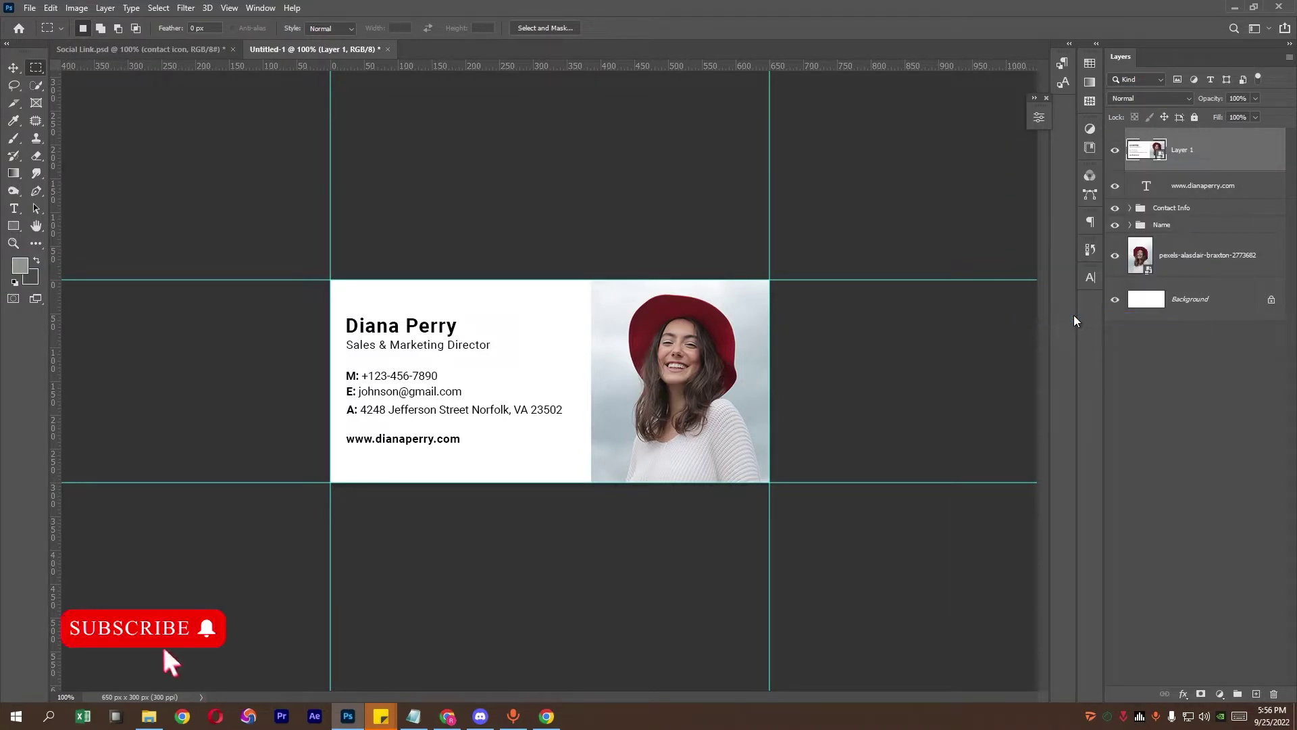
pyautogui.moveTo(1123, 186); pyautogui.dragTo(1114, 299)
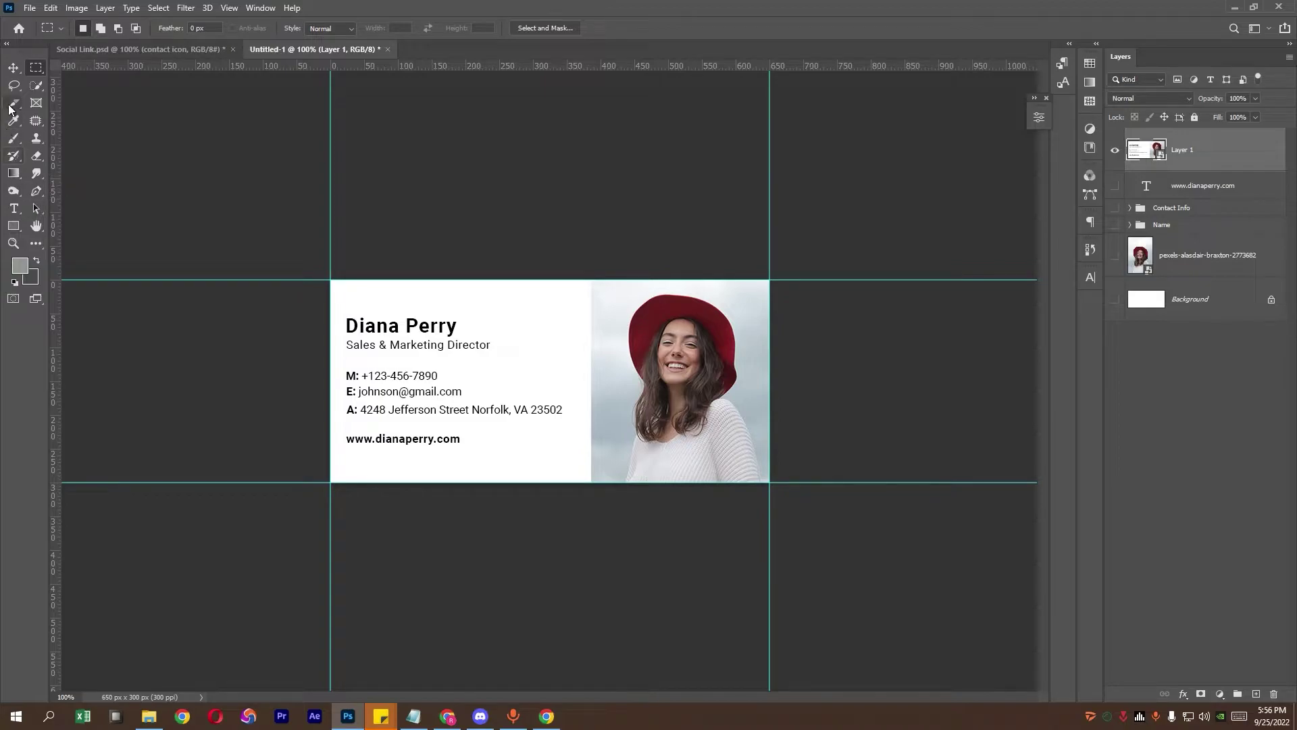
pyautogui.moveTo(14, 102); pyautogui.dragTo(68, 137)
# At 200% zoom, slice the portrait, the name block, and the phone, email, address and website rows
pyautogui.hotkey('ctrl', '+')
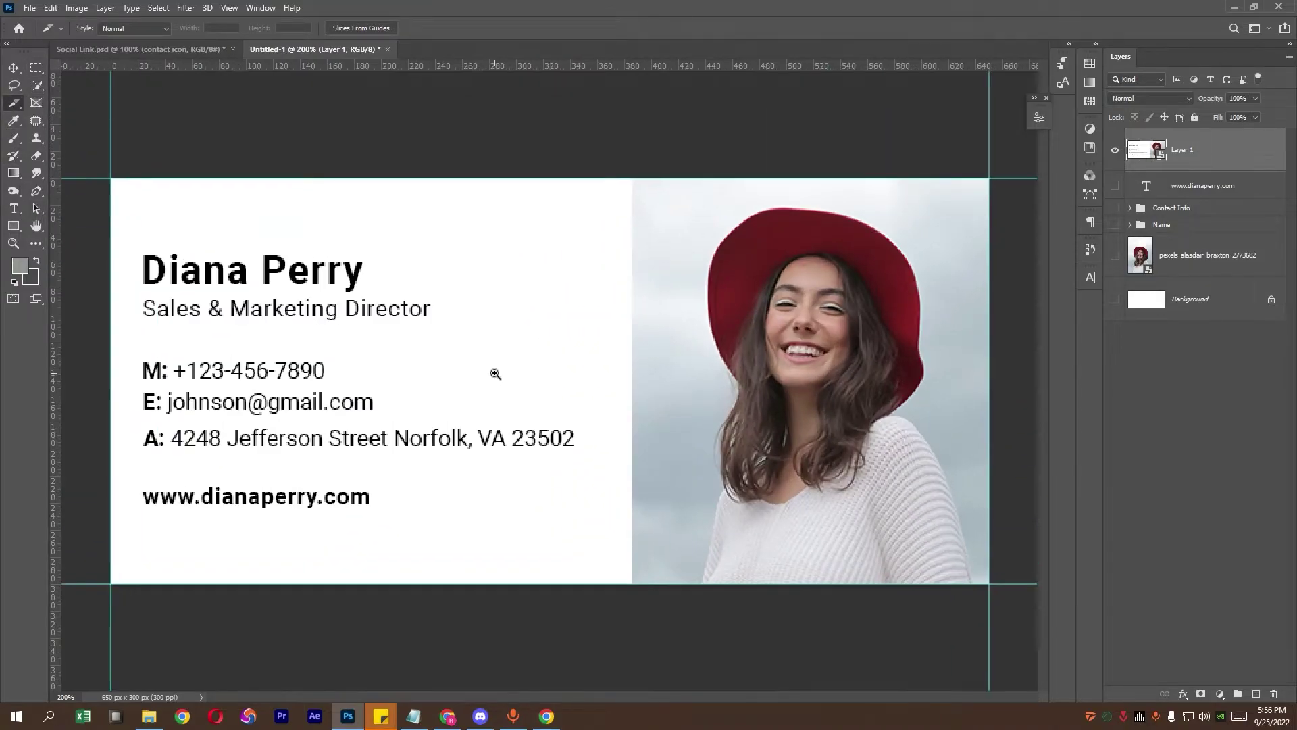
pyautogui.moveTo(626, 176); pyautogui.dragTo(996, 583)
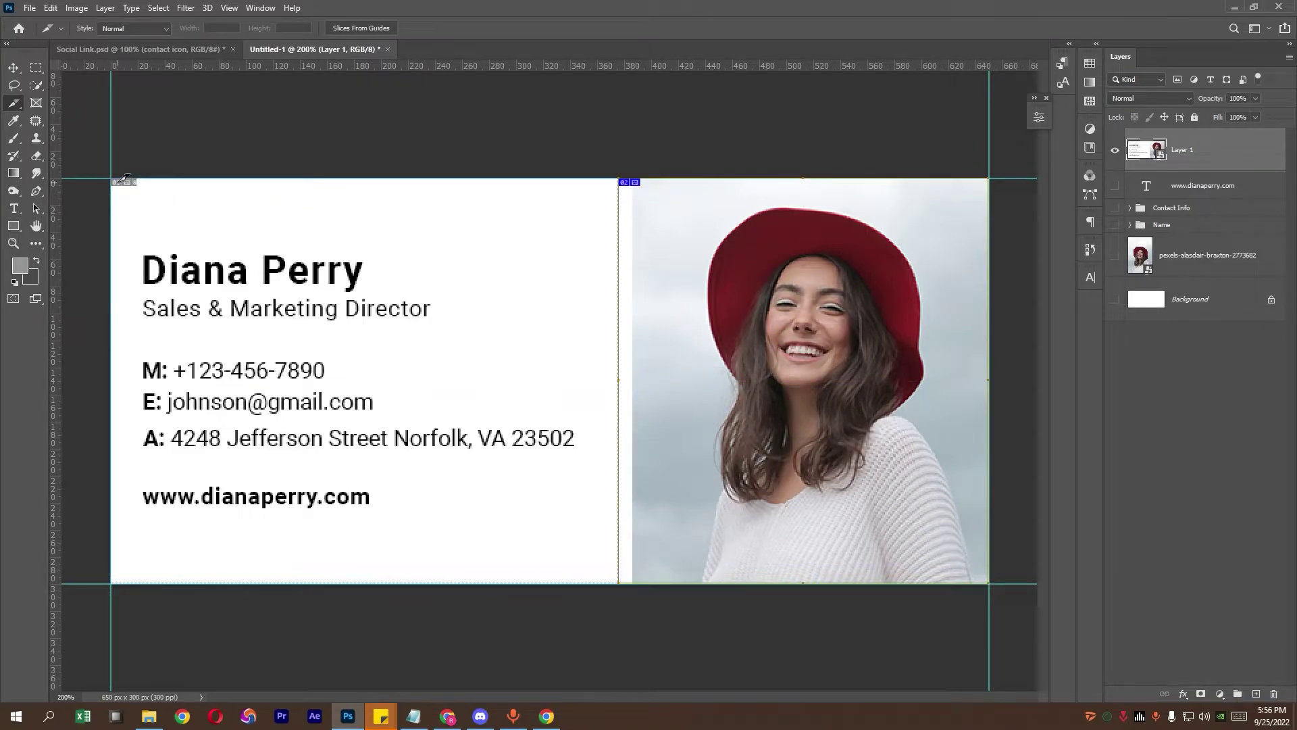
pyautogui.moveTo(123, 178); pyautogui.dragTo(620, 344)
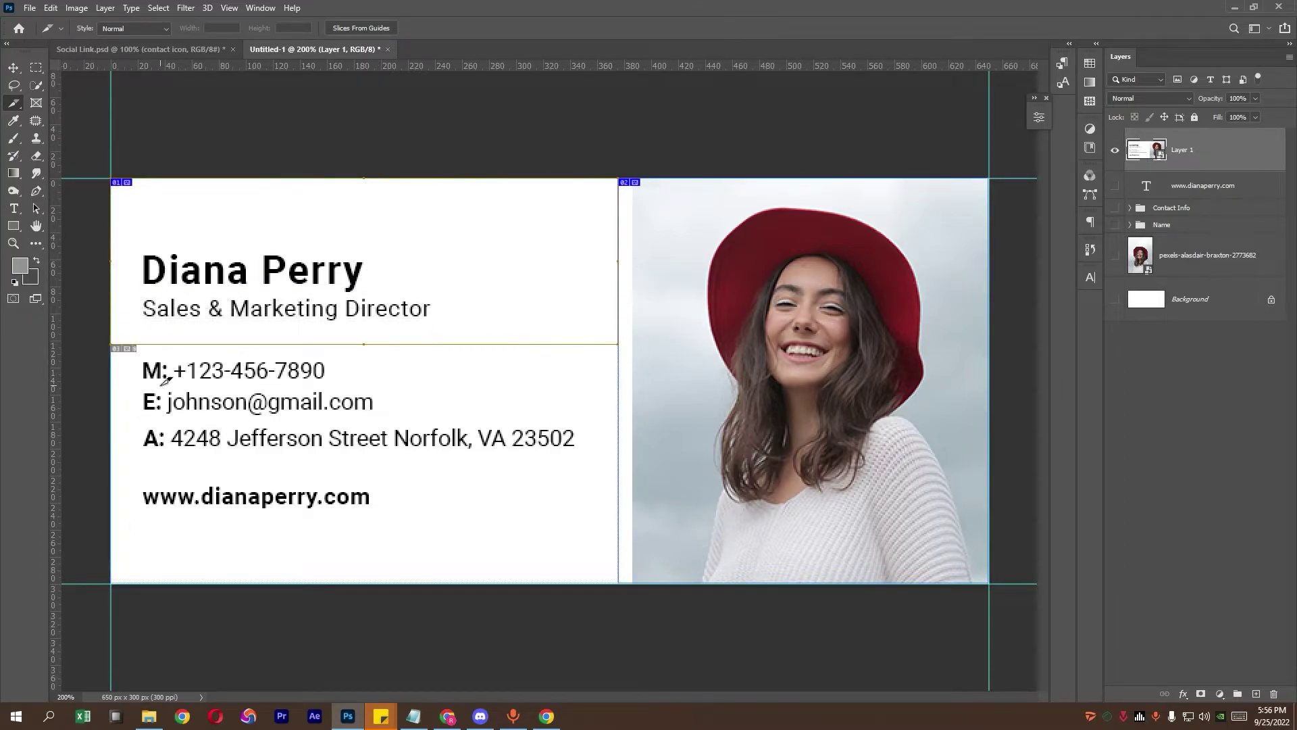
pyautogui.moveTo(122, 345); pyautogui.dragTo(124, 349)
pyautogui.moveTo(116, 347); pyautogui.dragTo(619, 387)
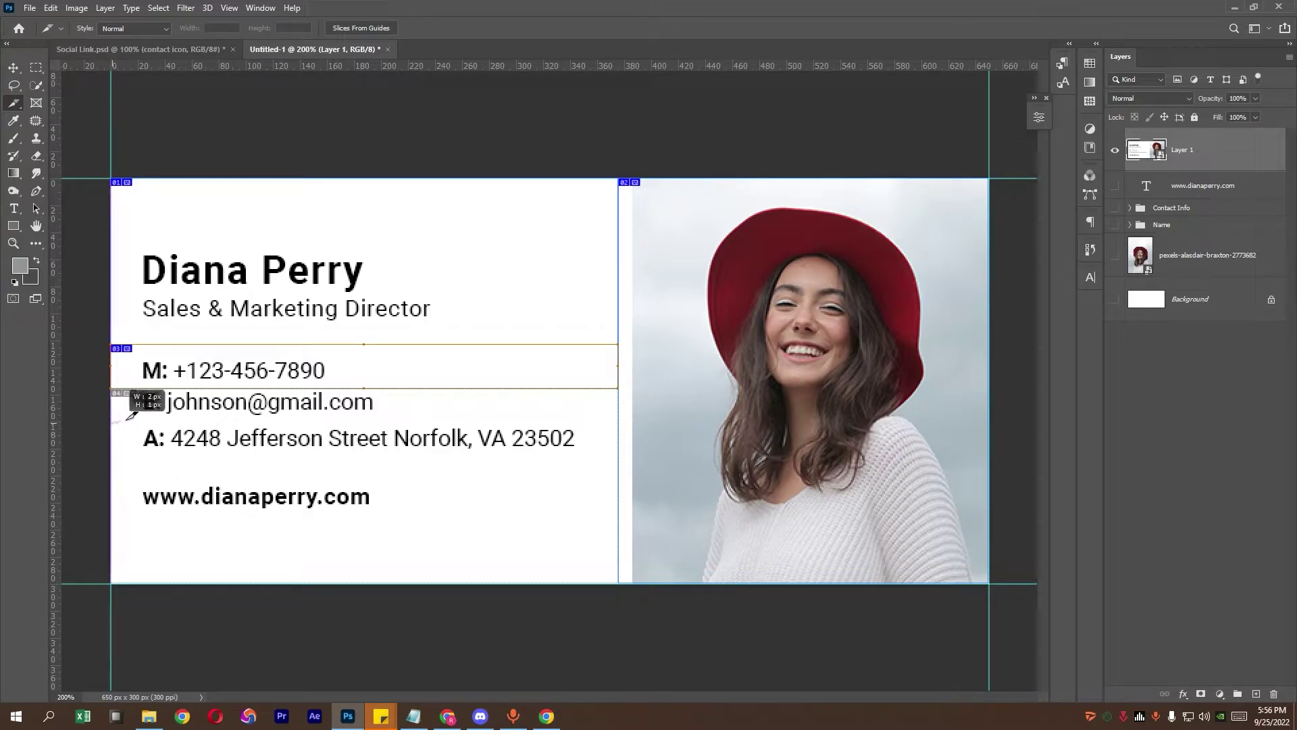
pyautogui.moveTo(111, 420); pyautogui.dragTo(616, 386)
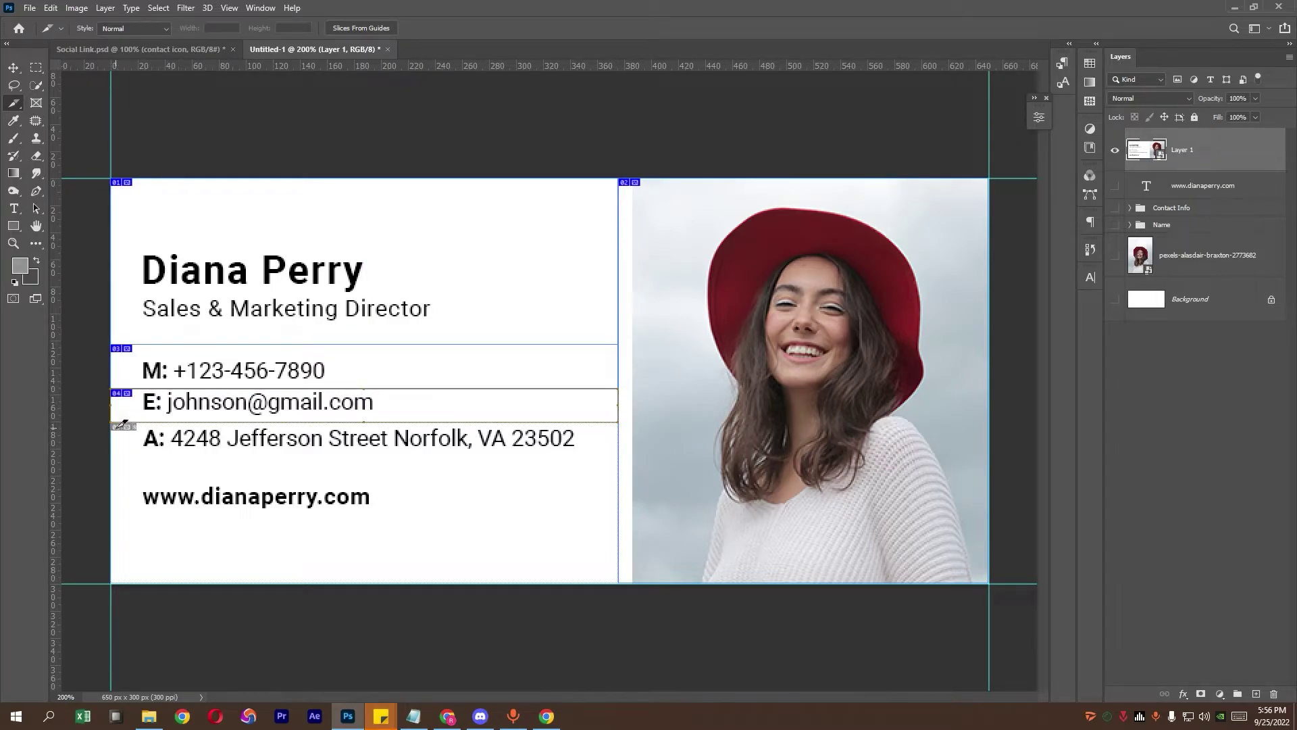
pyautogui.moveTo(123, 424); pyautogui.dragTo(618, 473)
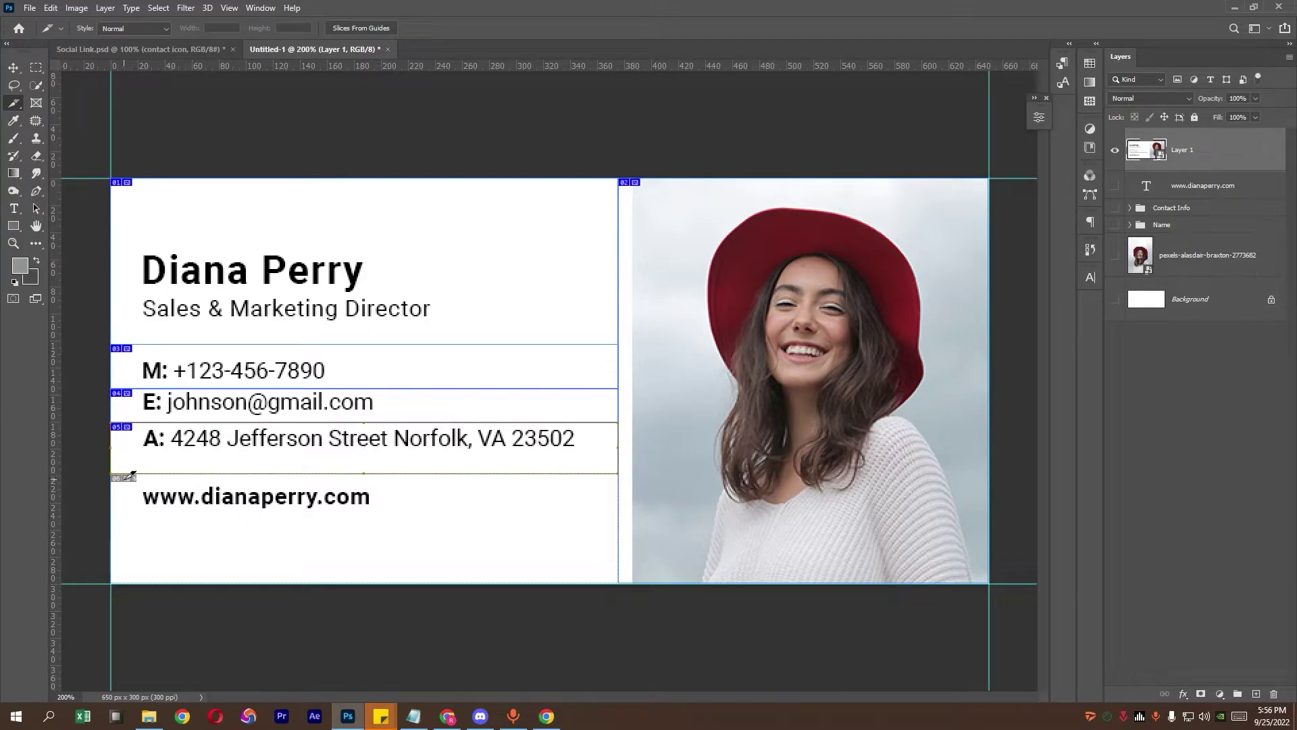
pyautogui.moveTo(128, 475); pyautogui.dragTo(618, 582)
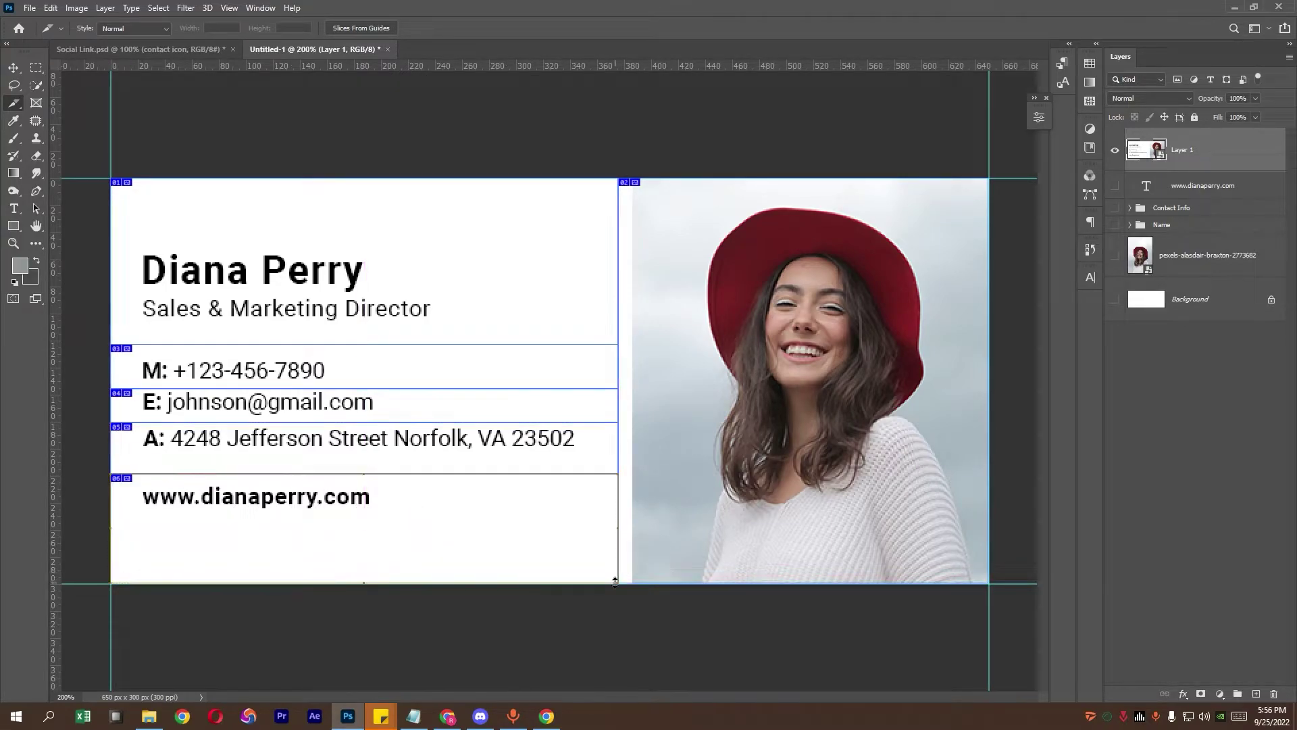
pyautogui.rightClick(696, 264)
pyautogui.click(717, 286)
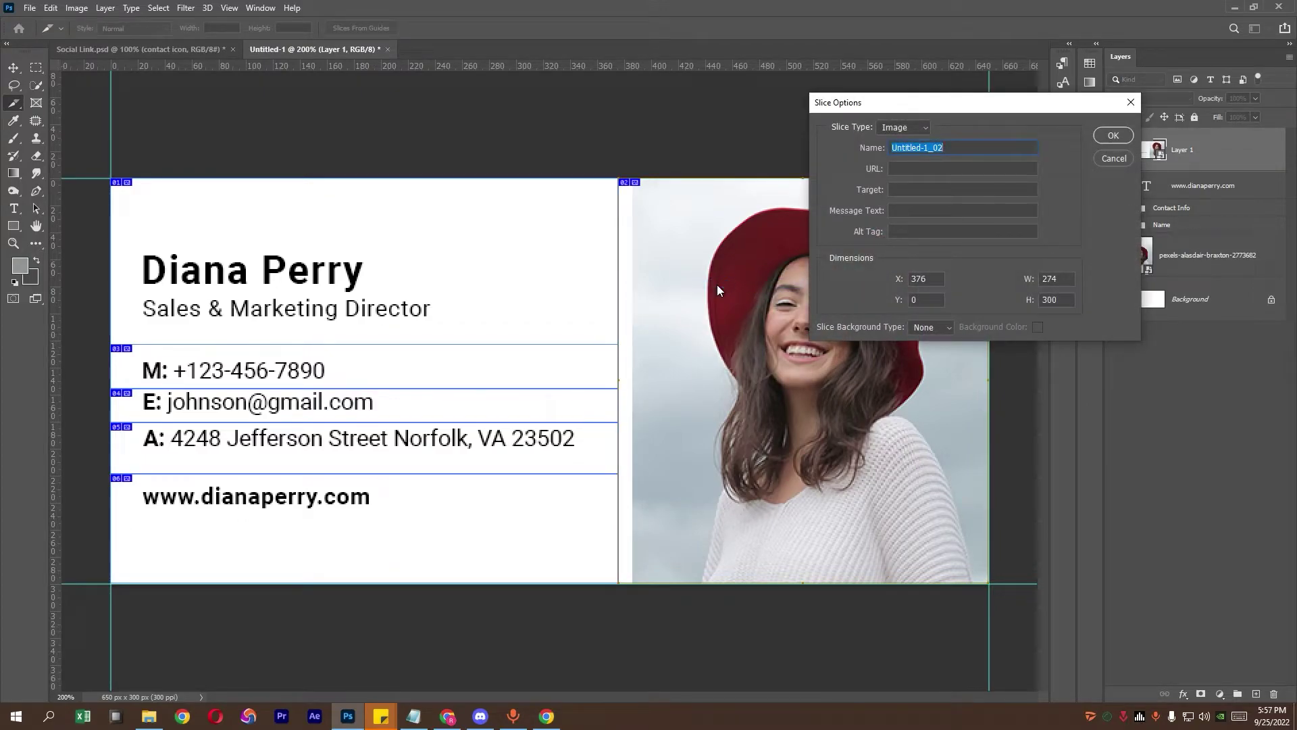
pyautogui.write('profile')
pyautogui.press('Tab')
pyautogui.write('https://www.facebook.com')
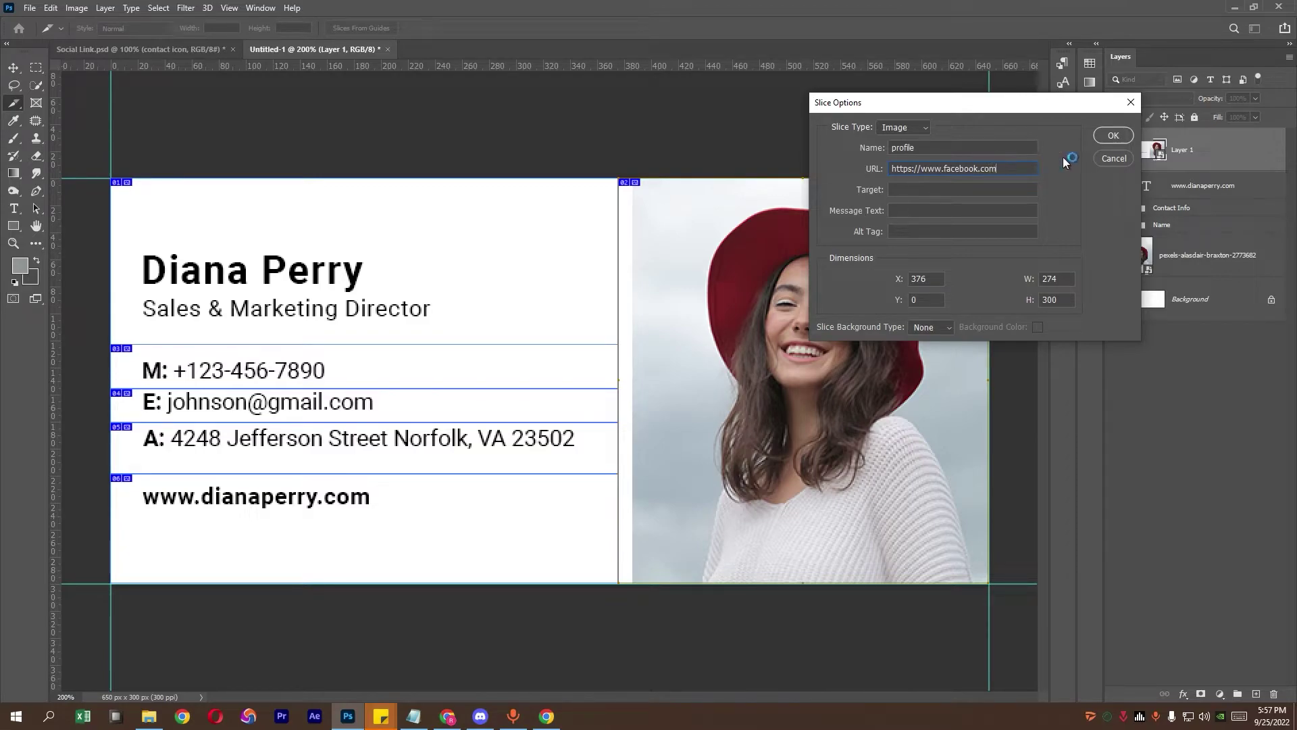
pyautogui.click(1105, 137)
pyautogui.write('prof')
pyautogui.write('ile')
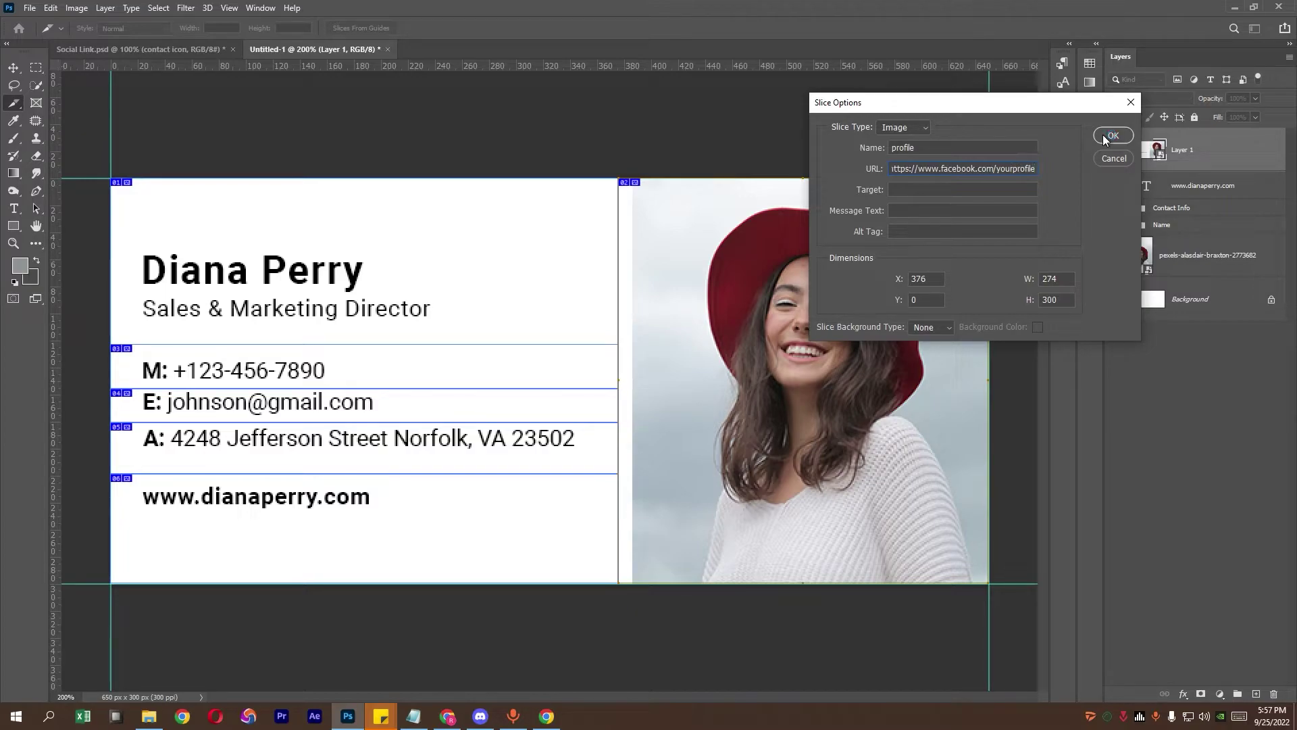
pyautogui.write('nam')
pyautogui.write('e')
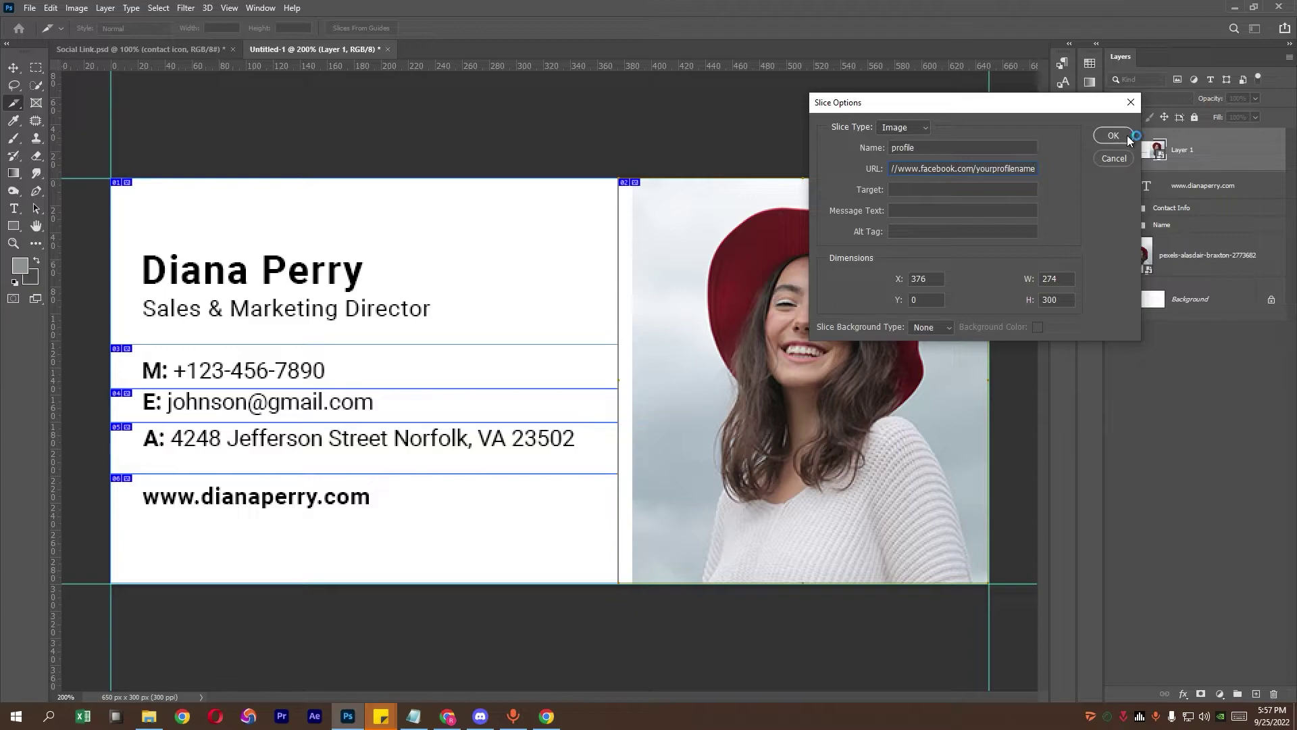
pyautogui.click(1113, 136)
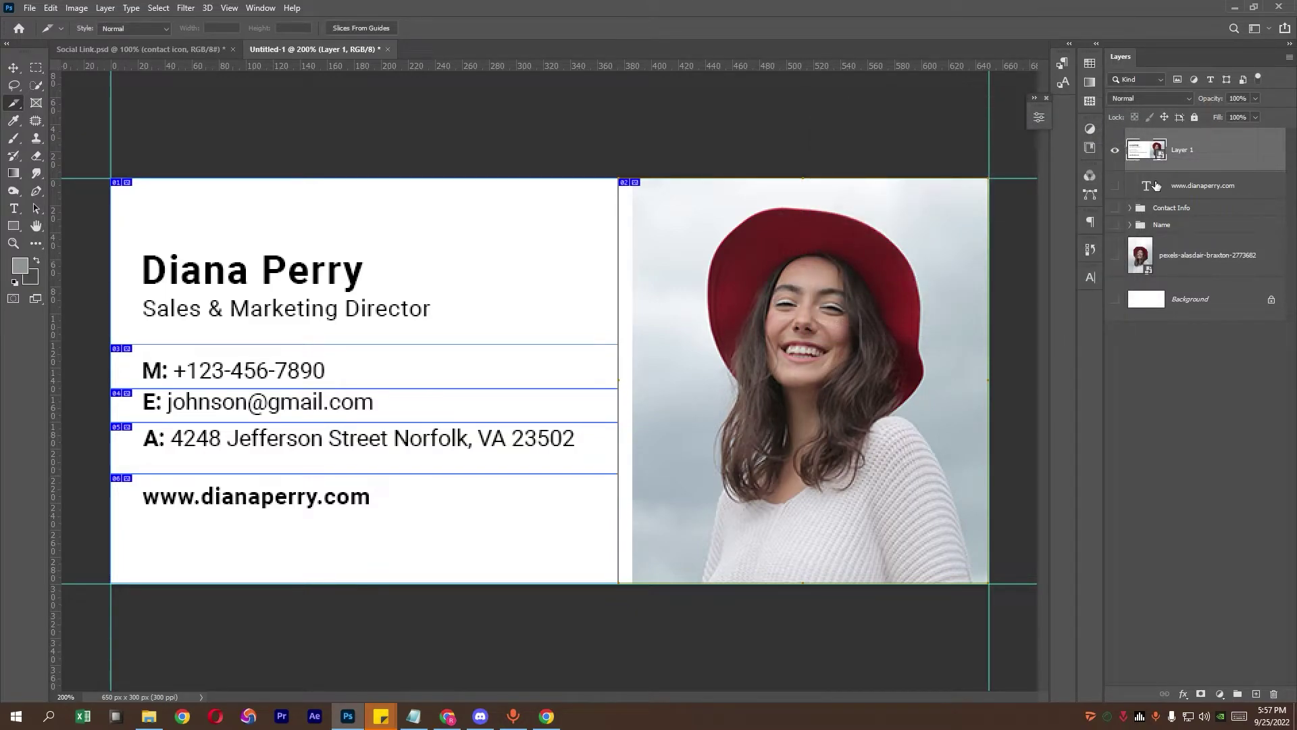
# Rename the name-block slice to 'Name'
pyautogui.rightClick(410, 233)
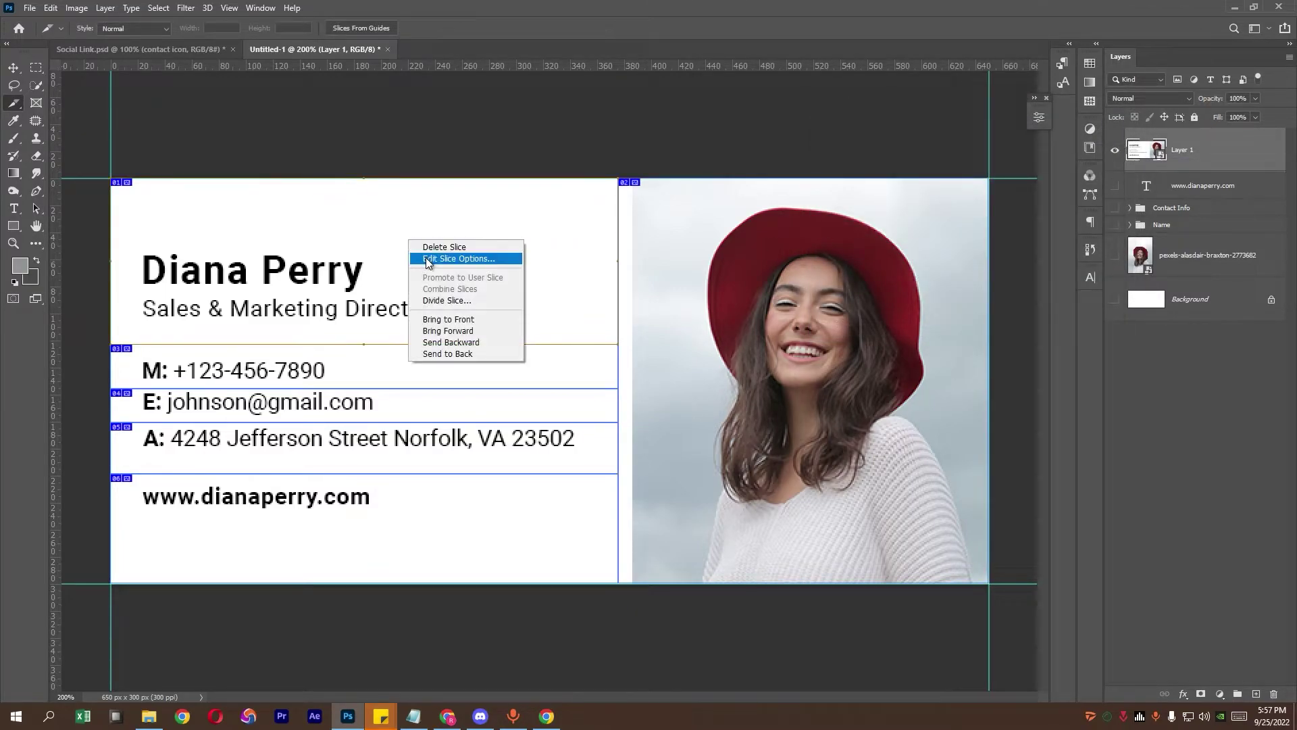
pyautogui.click(426, 260)
pyautogui.write('1')
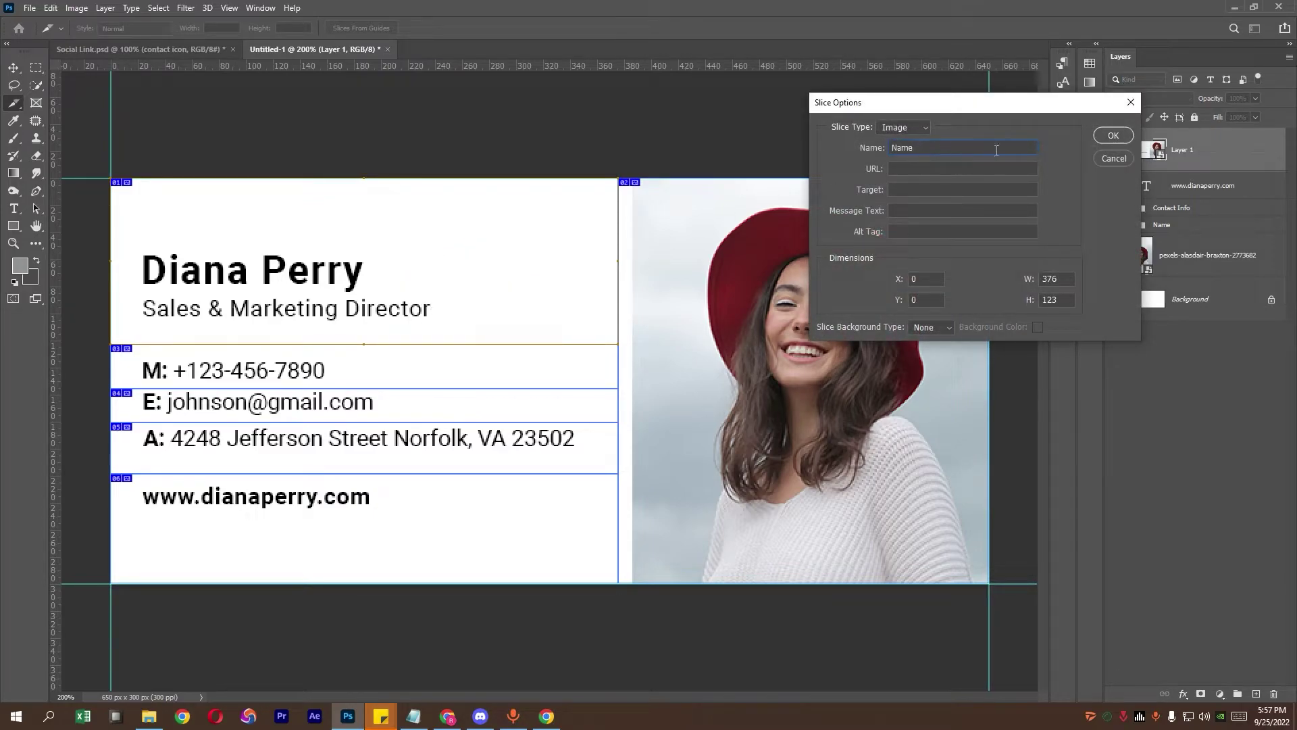
pyautogui.click(1113, 136)
# Name the phone slice 'Mobile' and give it a tel: phone-call link
pyautogui.rightClick(274, 353)
pyautogui.click(289, 378)
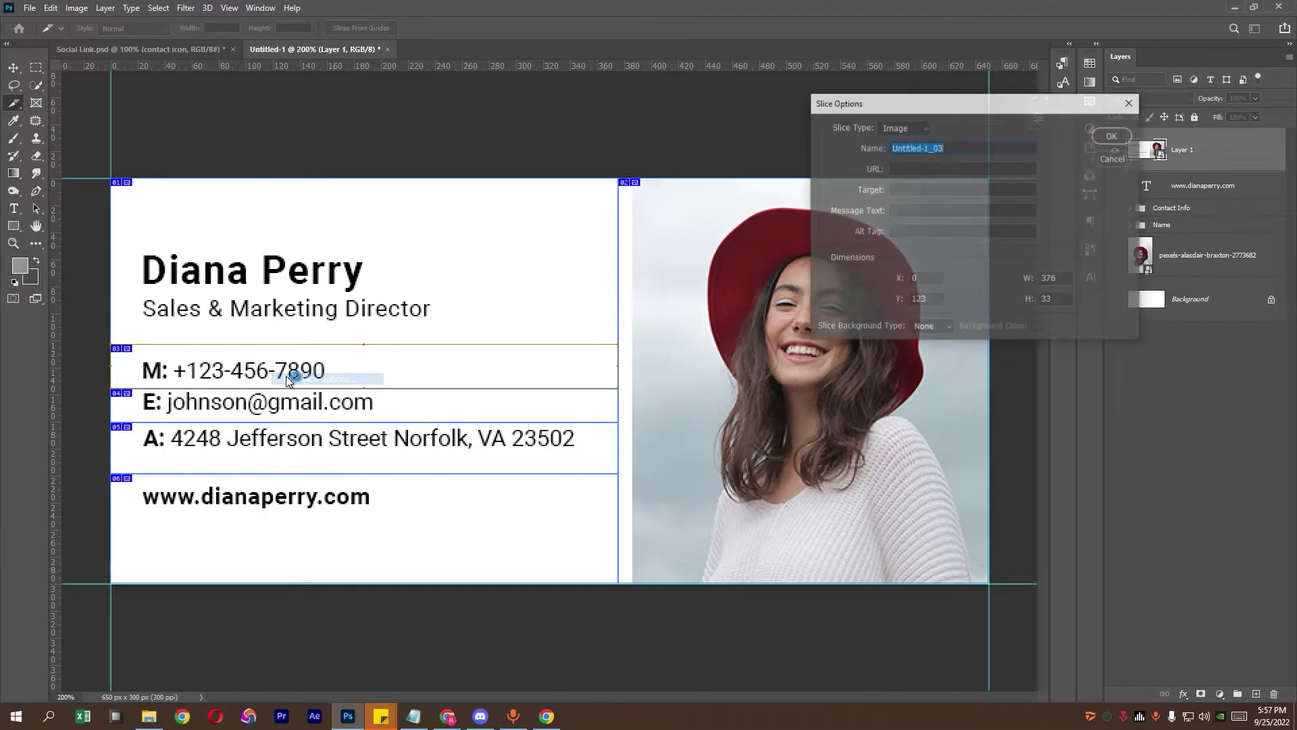
pyautogui.write('Mo')
pyautogui.write('lre')
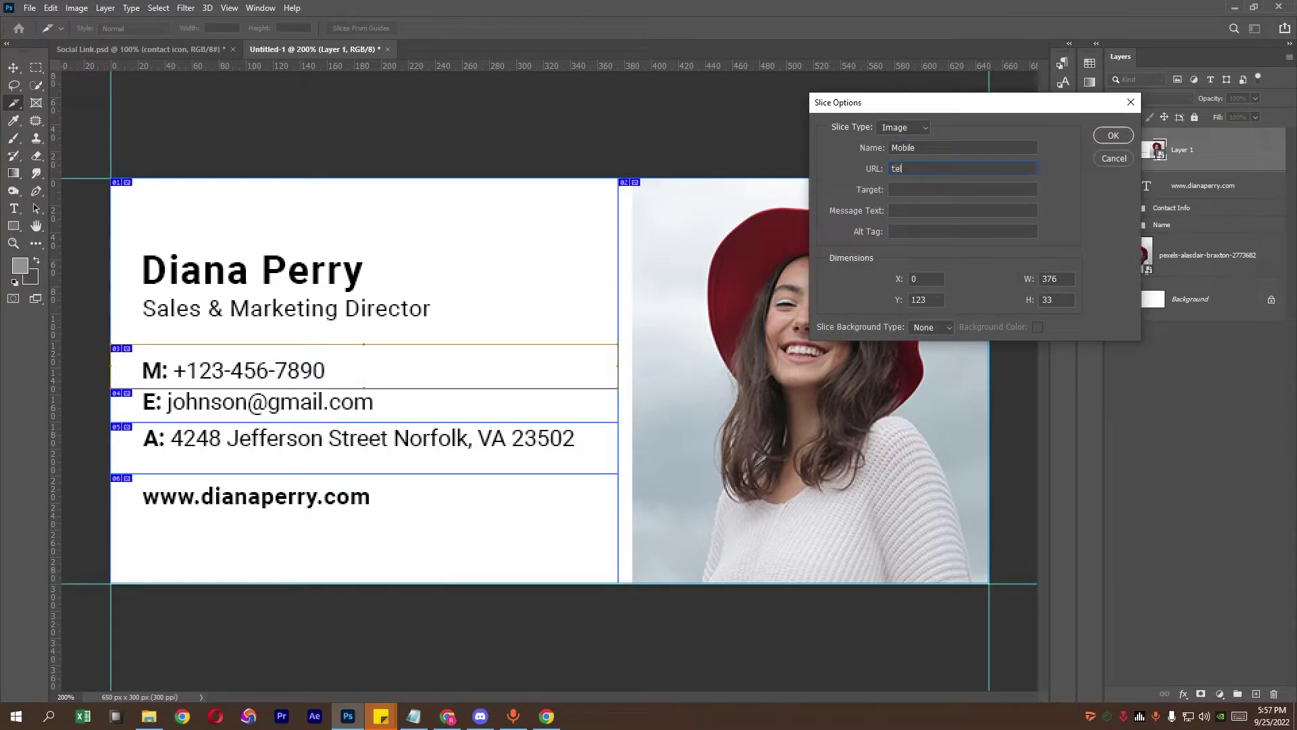
pyautogui.write('+1234567892')
pyautogui.click(1111, 136)
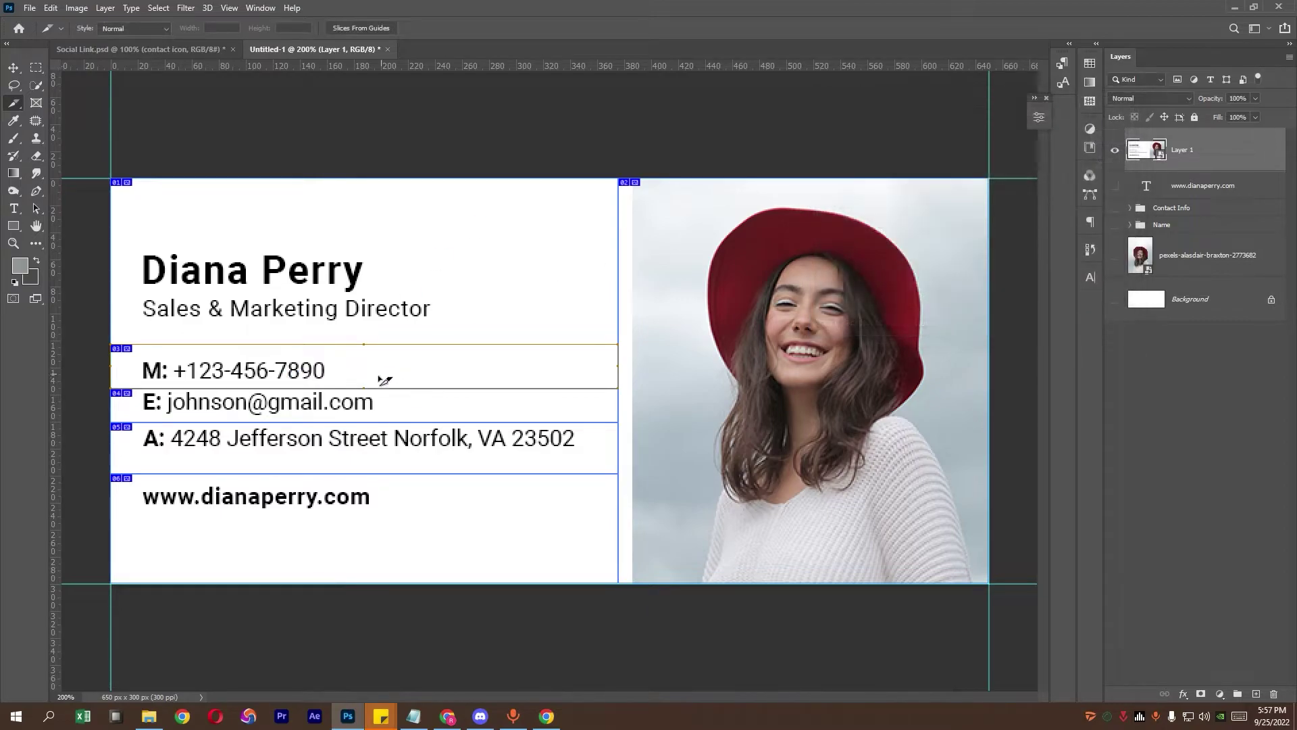
# Name the email slice 'Email' and give it a mailto: link to a placeholder address
pyautogui.rightClick(348, 398)
pyautogui.click(367, 414)
pyautogui.write('e')
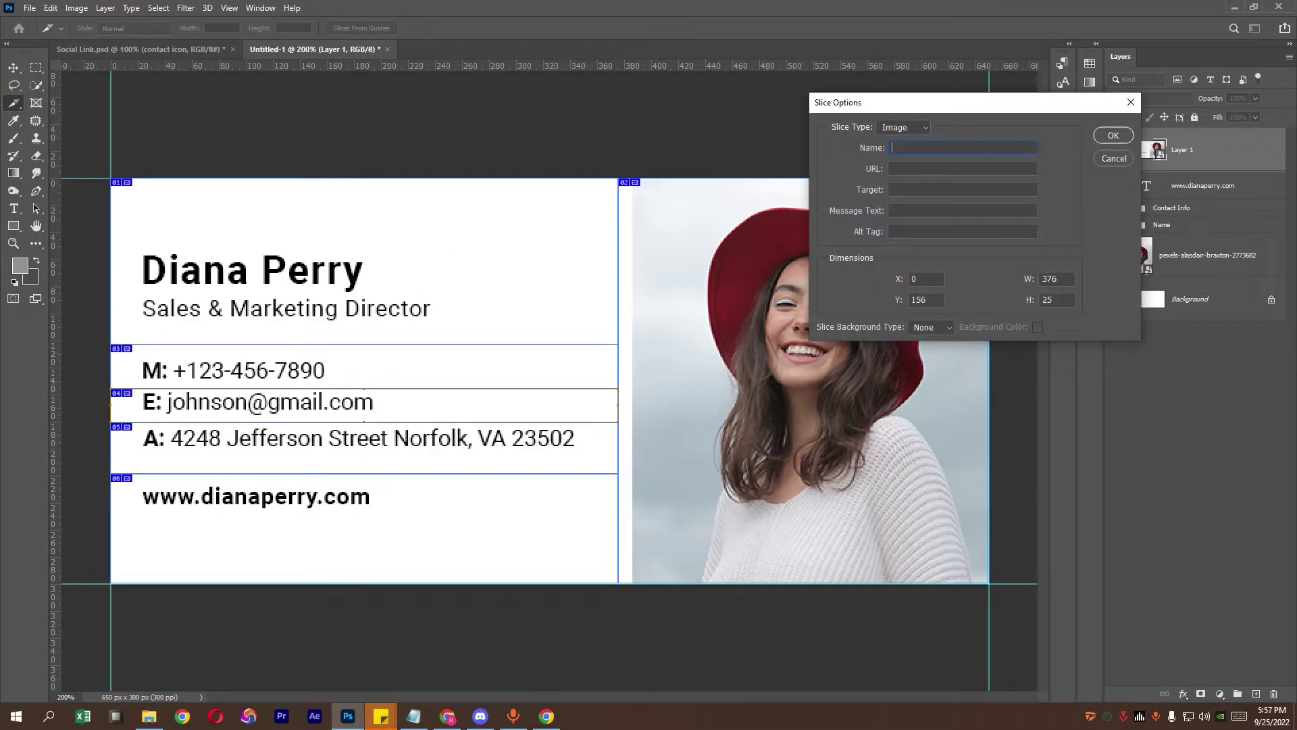
pyautogui.press('Tab')
pyautogui.write('youre')
pyautogui.write('mail')
pyautogui.write('@gmail')
pyautogui.write('.com')
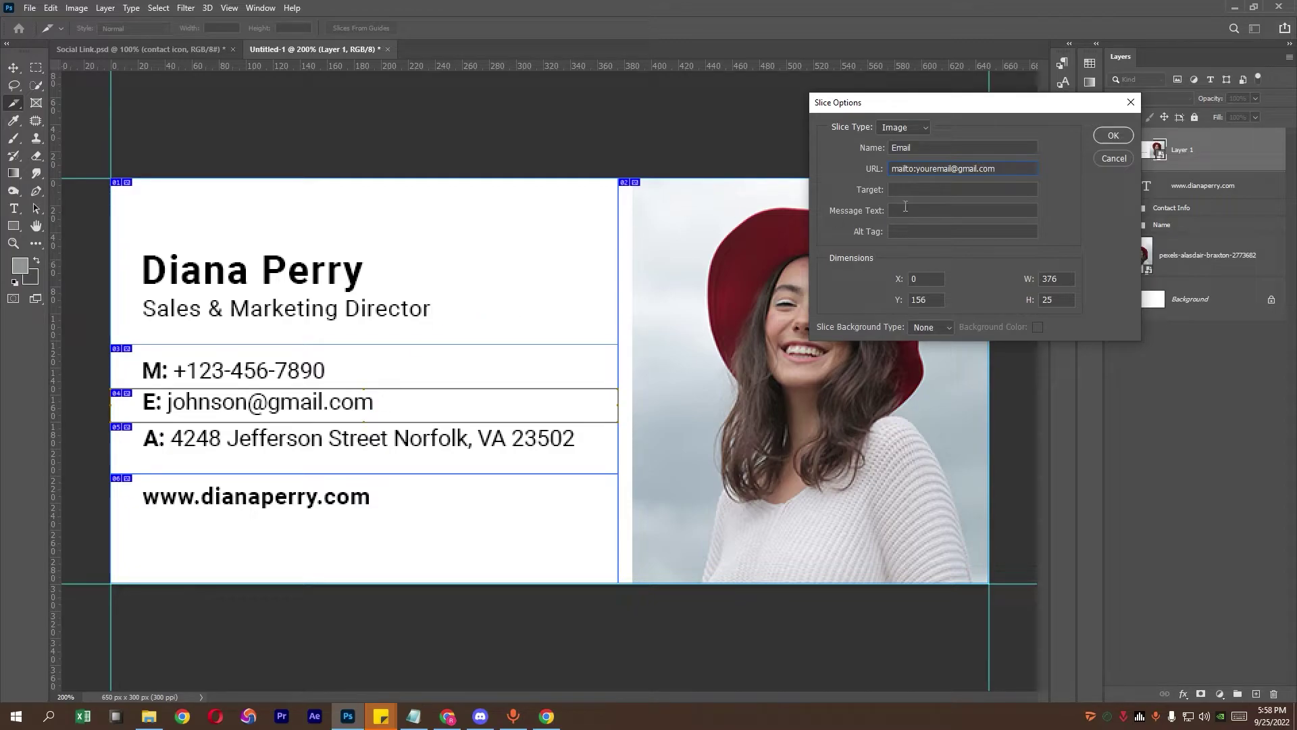
# Name the address slice 'Address' in its Slice Options
pyautogui.click(1126, 133)
pyautogui.rightClick(297, 418)
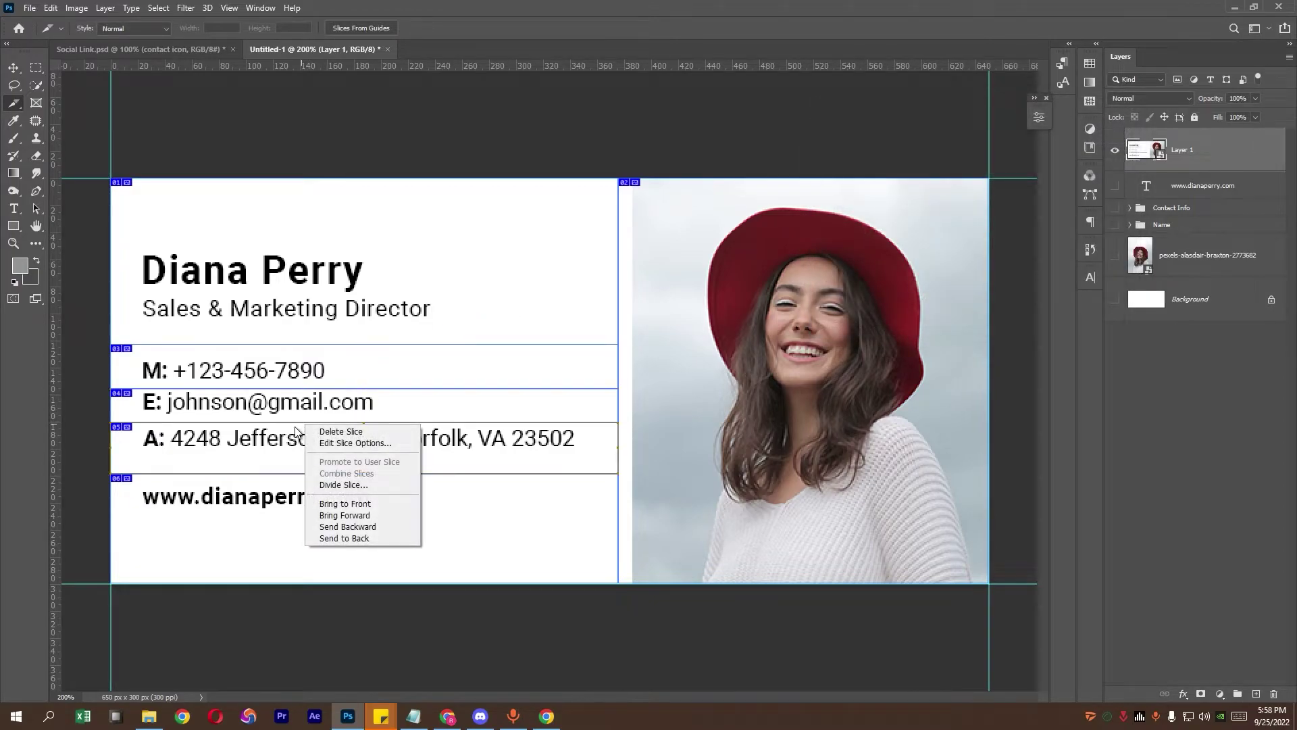
pyautogui.click(290, 451)
pyautogui.write('AD')
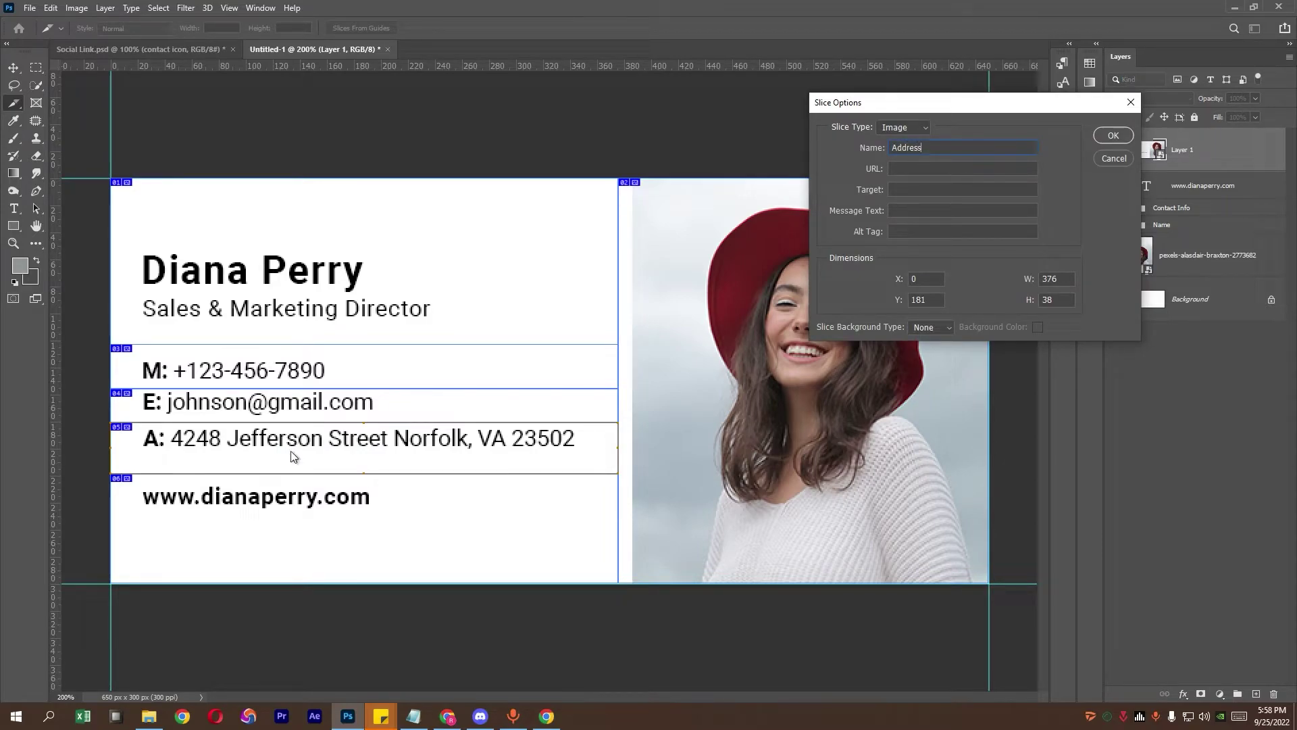
pyautogui.click(1113, 135)
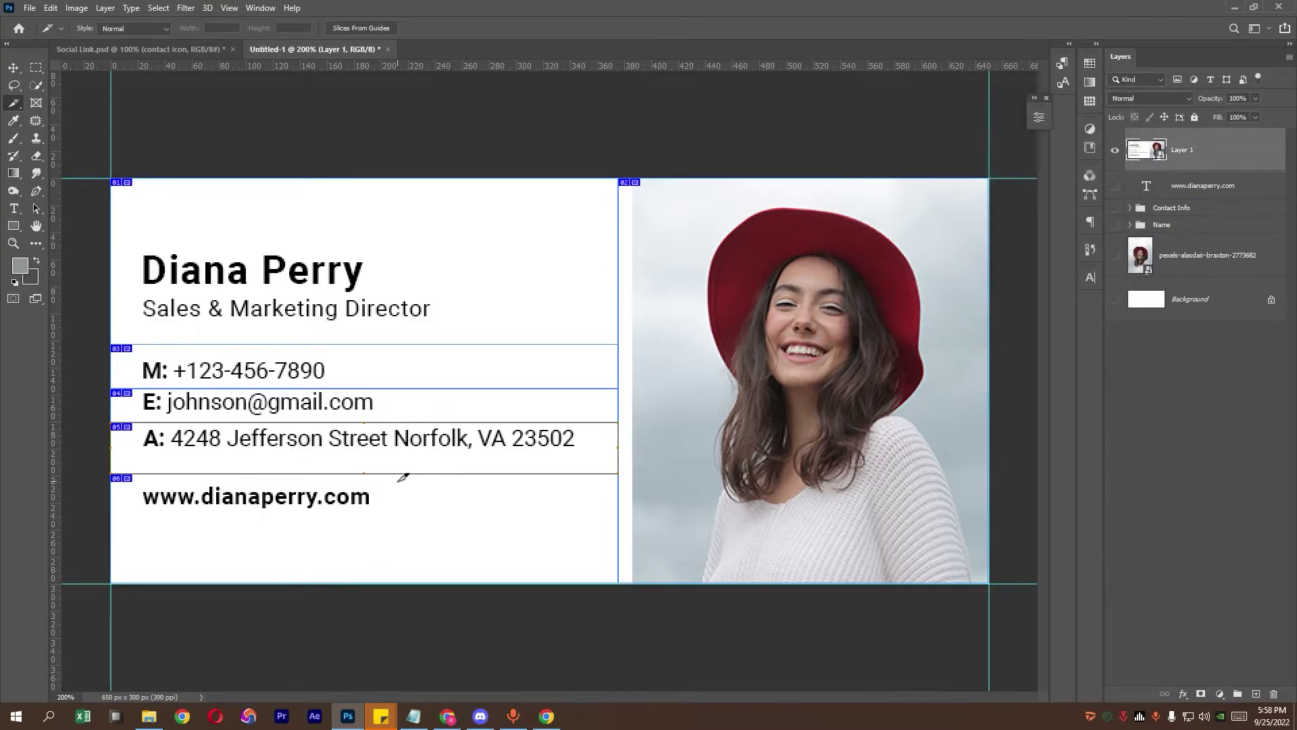
pyautogui.rightClick(392, 485)
pyautogui.click(436, 504)
pyautogui.write('webs')
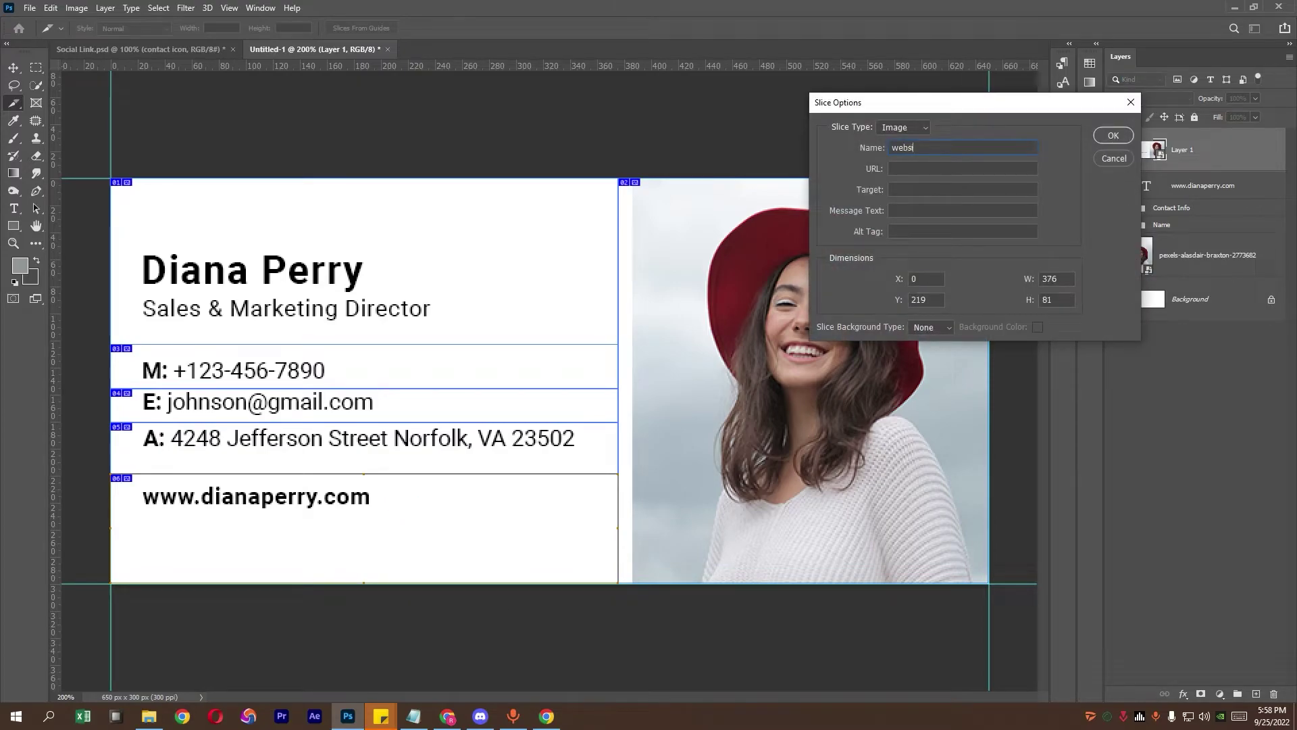
pyautogui.write('ttp')
pyautogui.write('w')
pyautogui.write('yourwebsite.com')
pyautogui.click(1114, 137)
# Set Save for Web (Legacy) to PNG-24 and preview the six-slice table in the browser
pyautogui.click(30, 8)
pyautogui.moveTo(45, 204)
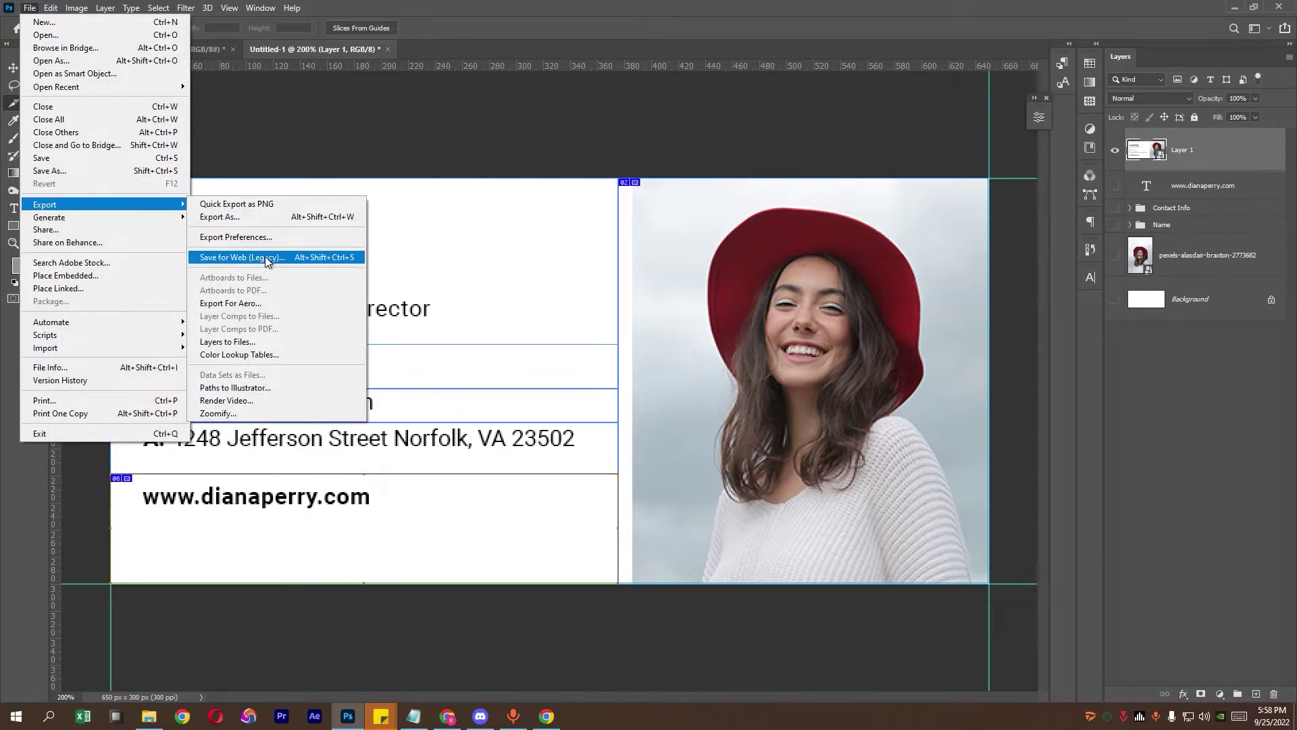
pyautogui.click(312, 257)
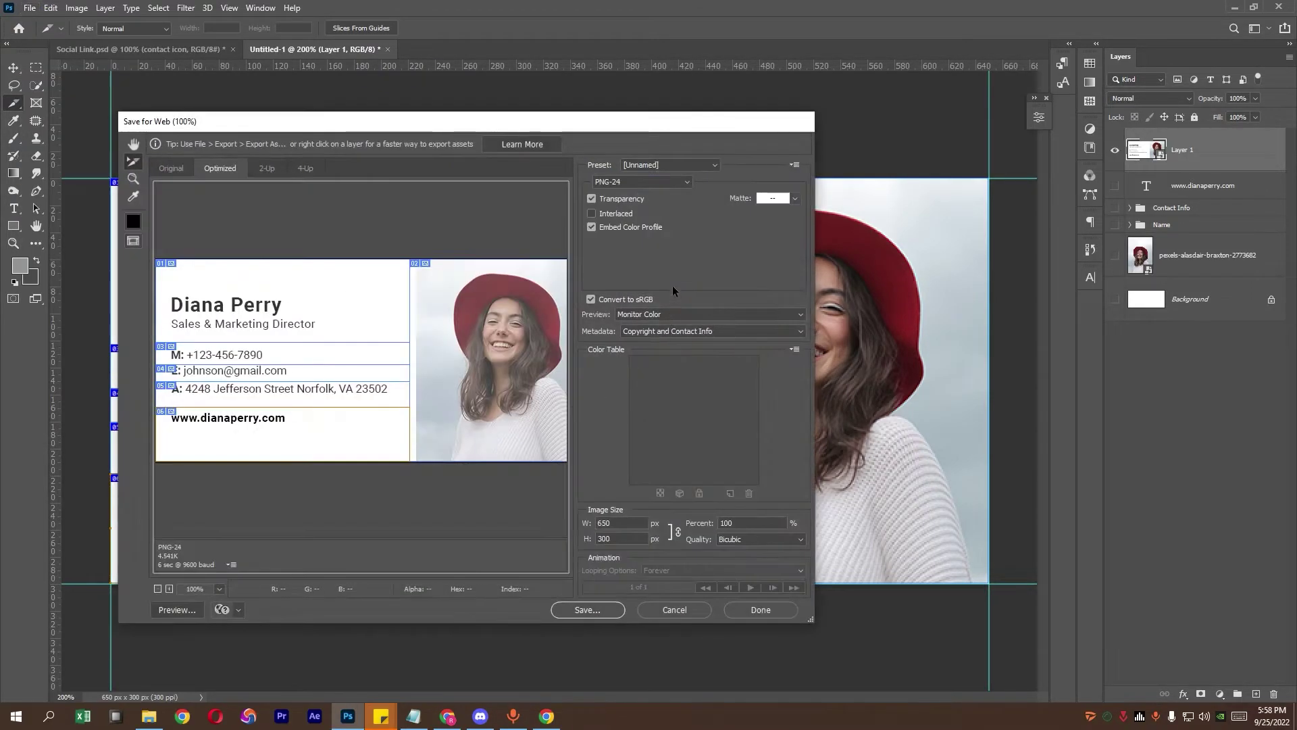
pyautogui.click(662, 182)
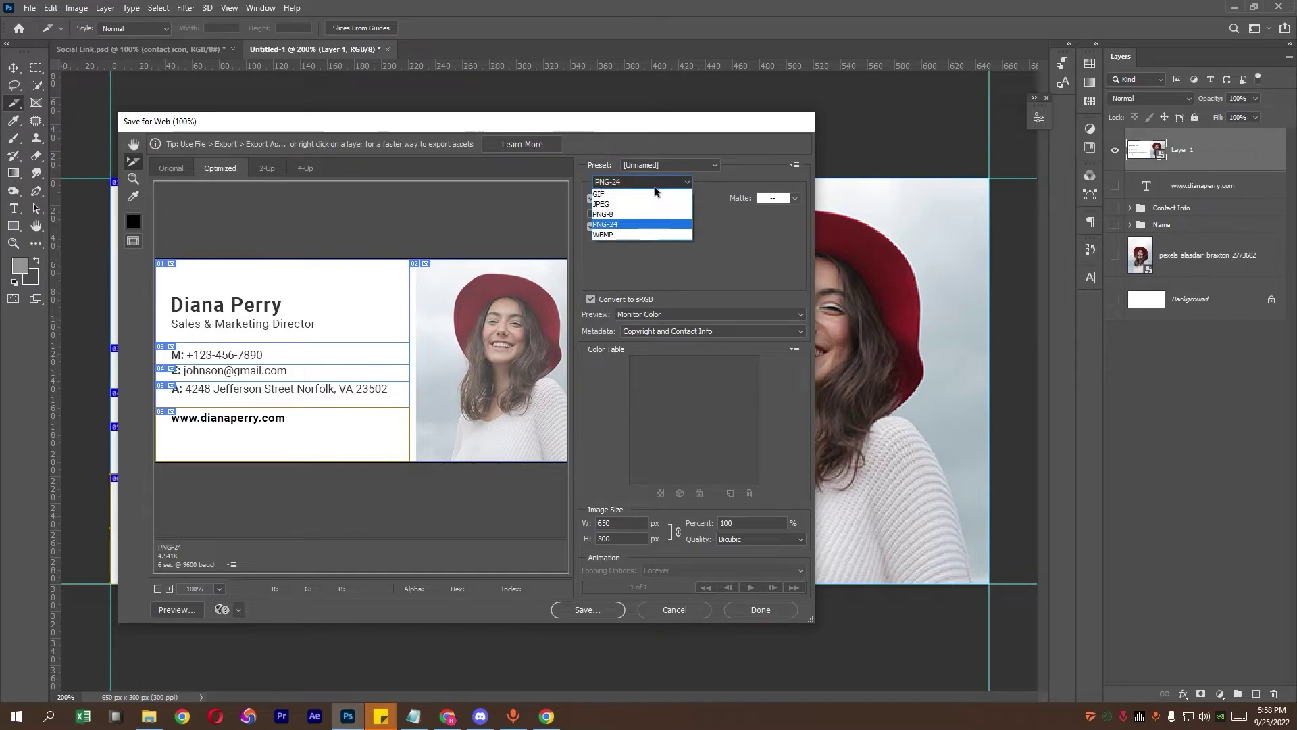
pyautogui.click(613, 229)
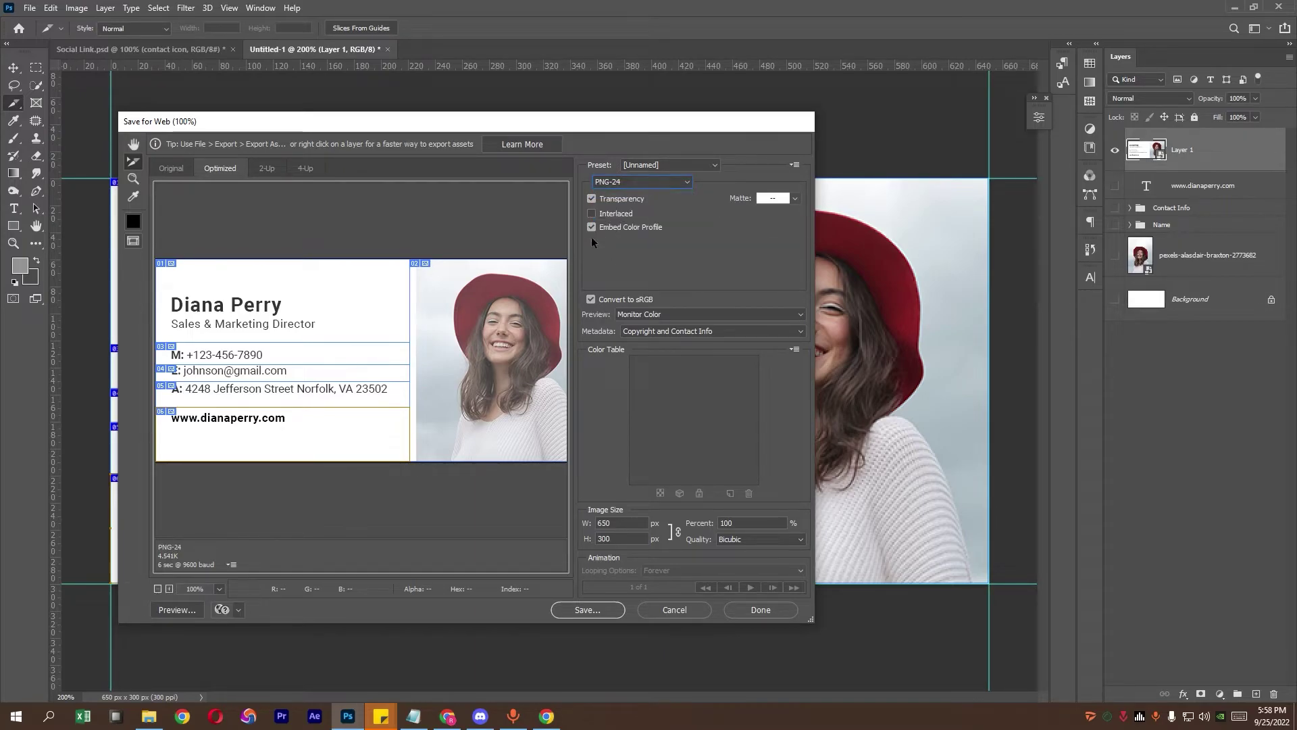
pyautogui.click(177, 610)
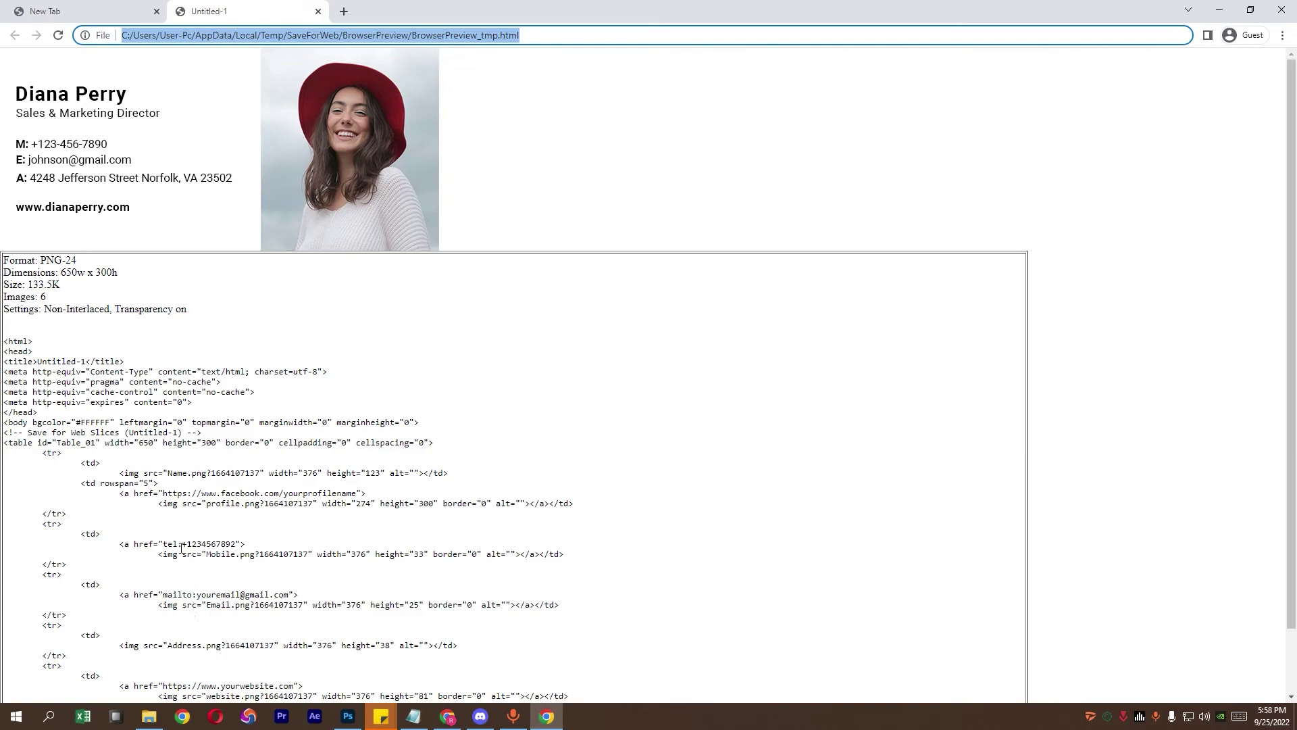
# Copy the generated HTML code through </html> from the Chrome preview, then close it
pyautogui.moveTo(6, 342); pyautogui.dragTo(167, 673)
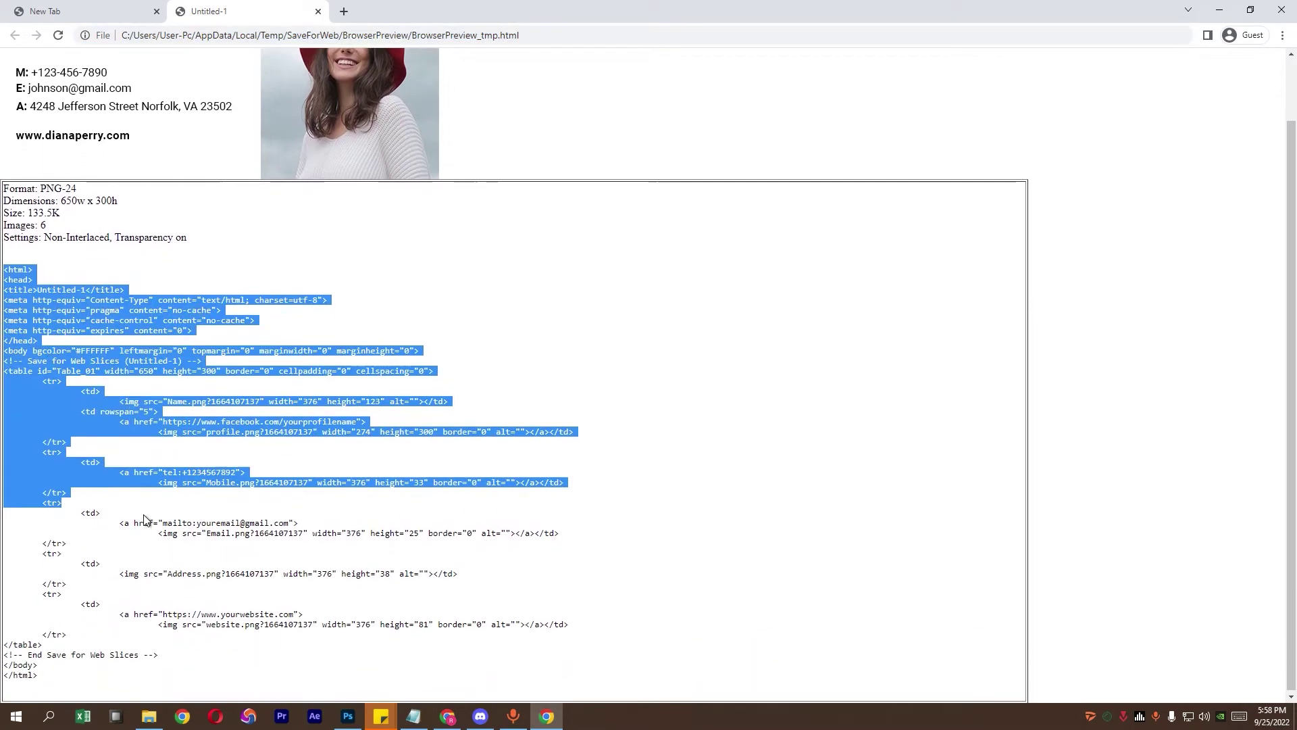
pyautogui.click(167, 674)
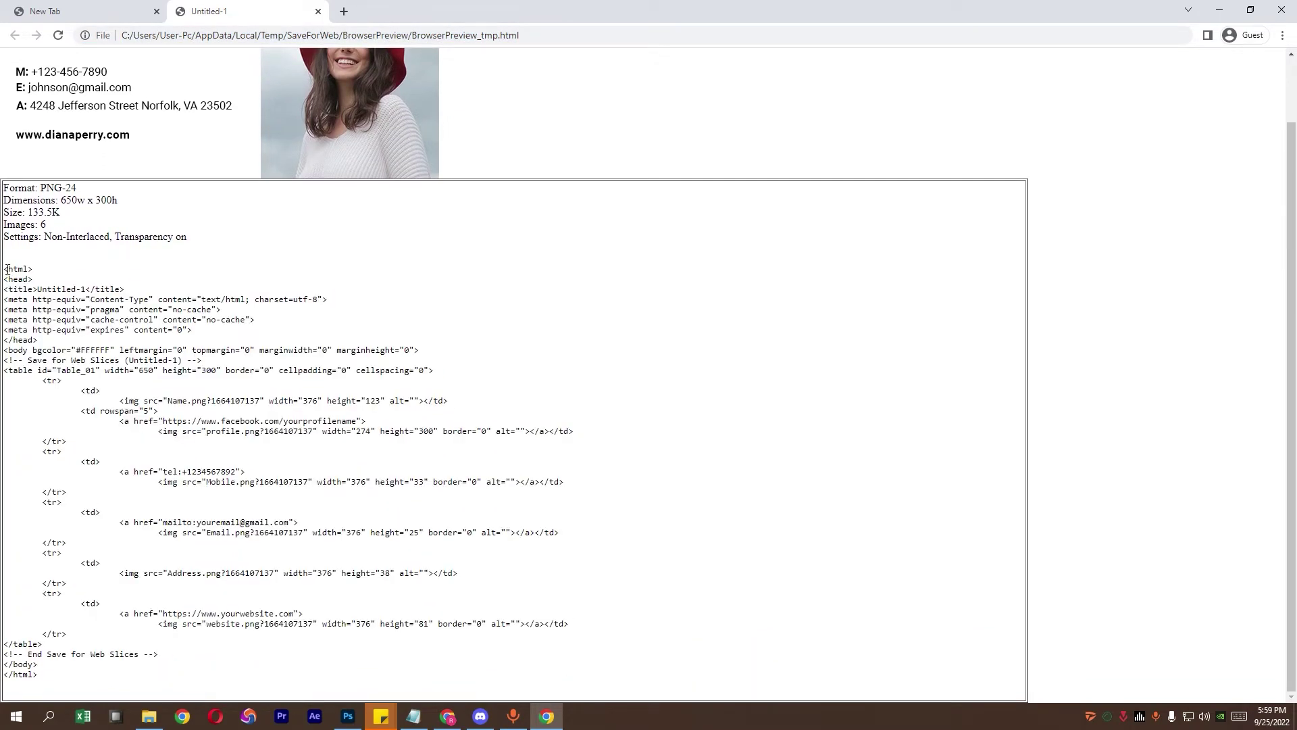
pyautogui.moveTo(6, 269); pyautogui.dragTo(129, 676)
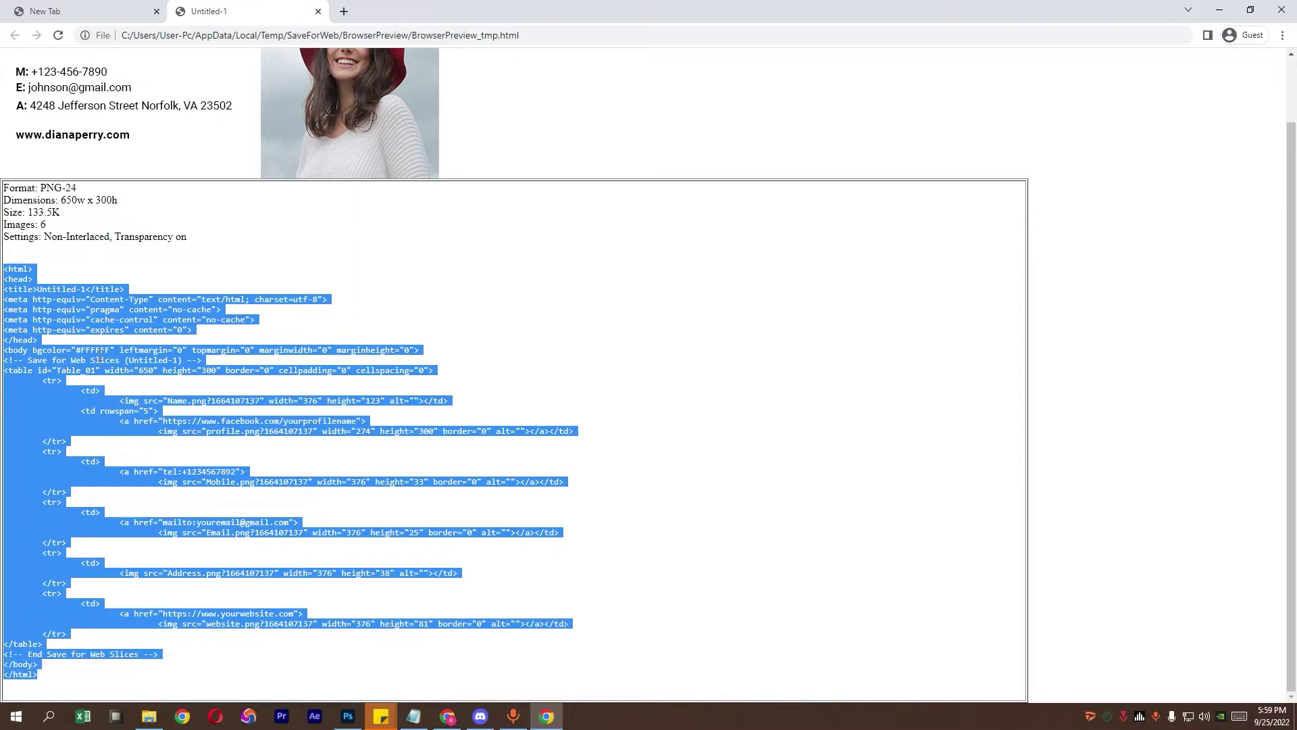
pyautogui.rightClick(97, 354)
pyautogui.click(118, 366)
pyautogui.click(1219, 10)
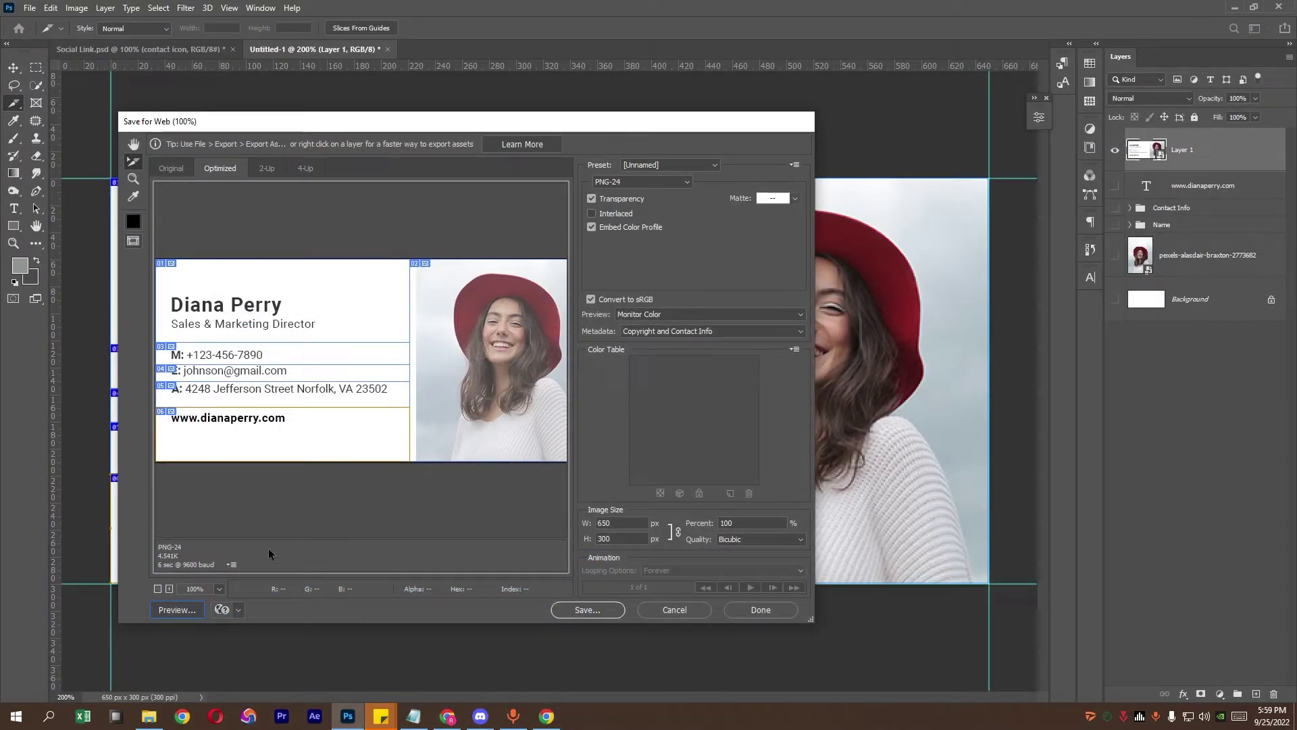
# Create a new text document named signature.txt in New folder (12)
pyautogui.click(149, 716)
pyautogui.rightClick(240, 378)
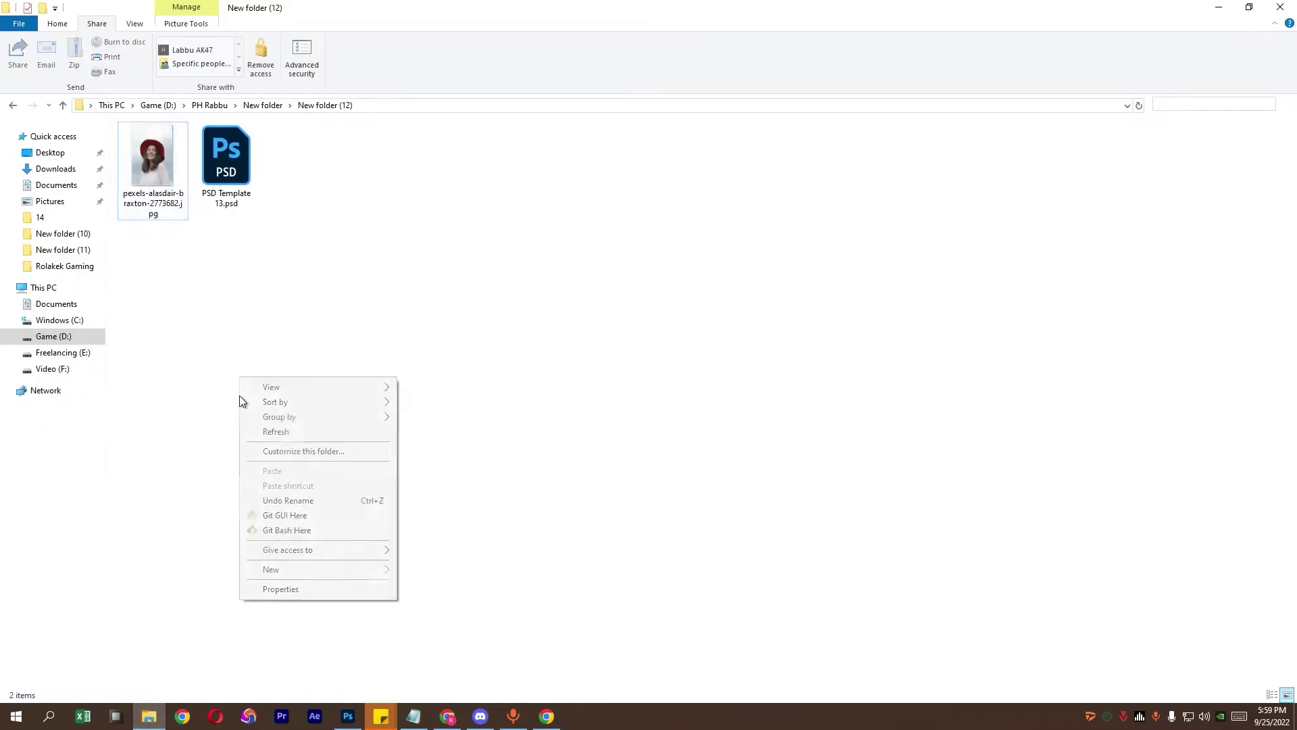
pyautogui.moveTo(304, 569)
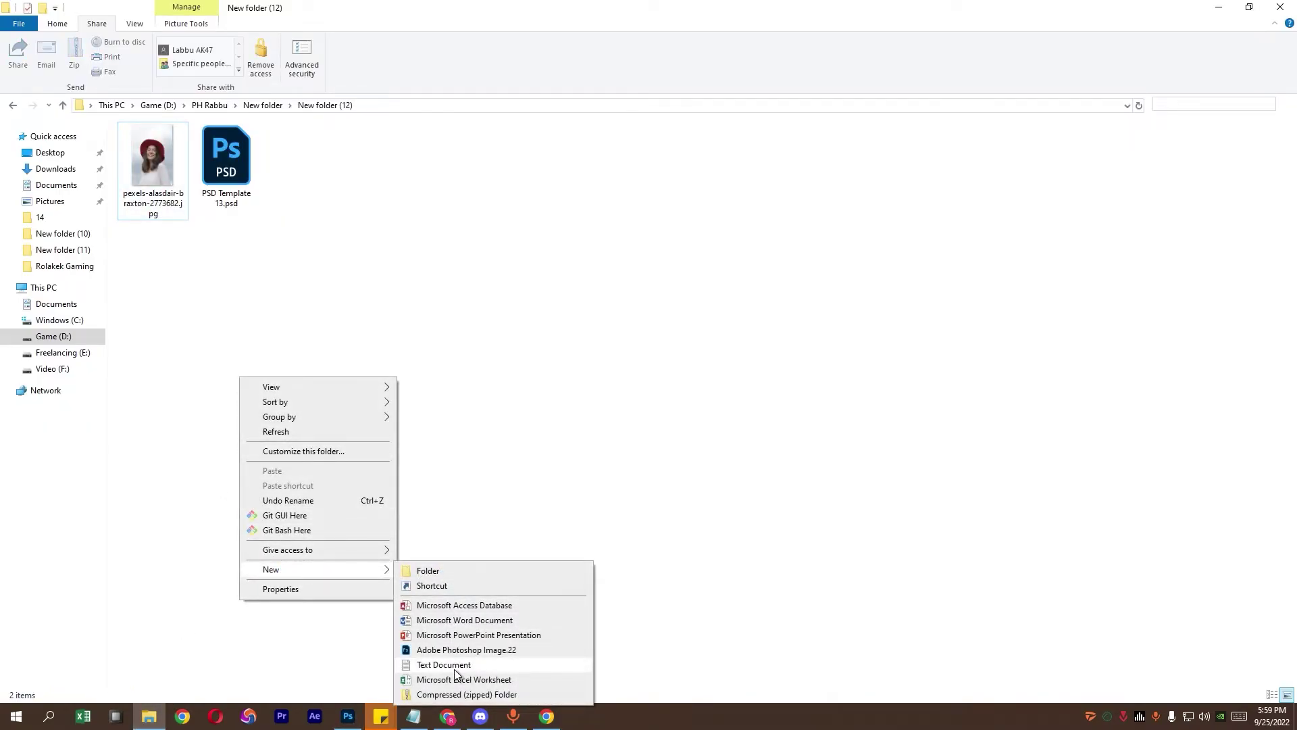
pyautogui.click(454, 668)
pyautogui.press('BackSpace')
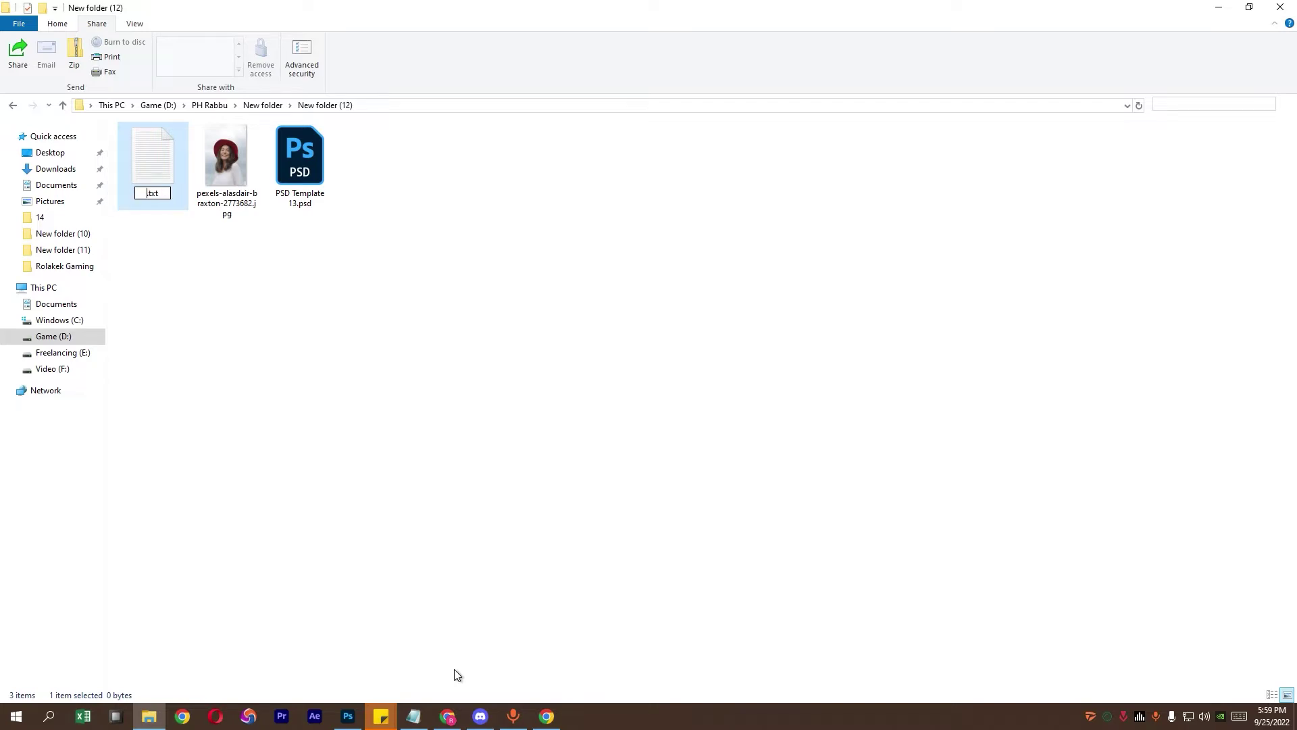
pyautogui.write('signatu')
pyautogui.write('re')
pyautogui.press('Return')
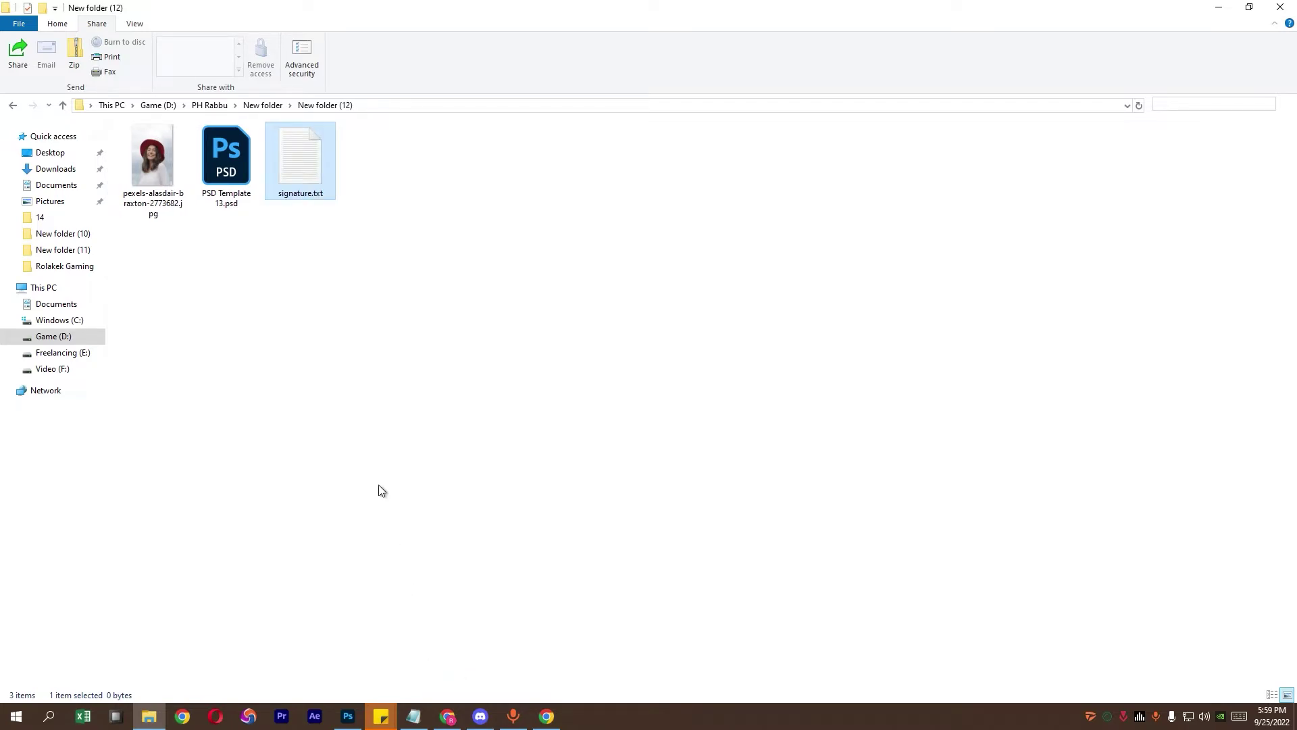
# Paste the copied HTML code into signature.txt in Notepad and save it
pyautogui.rightClick(295, 178)
pyautogui.click(305, 189)
pyautogui.rightClick(479, 264)
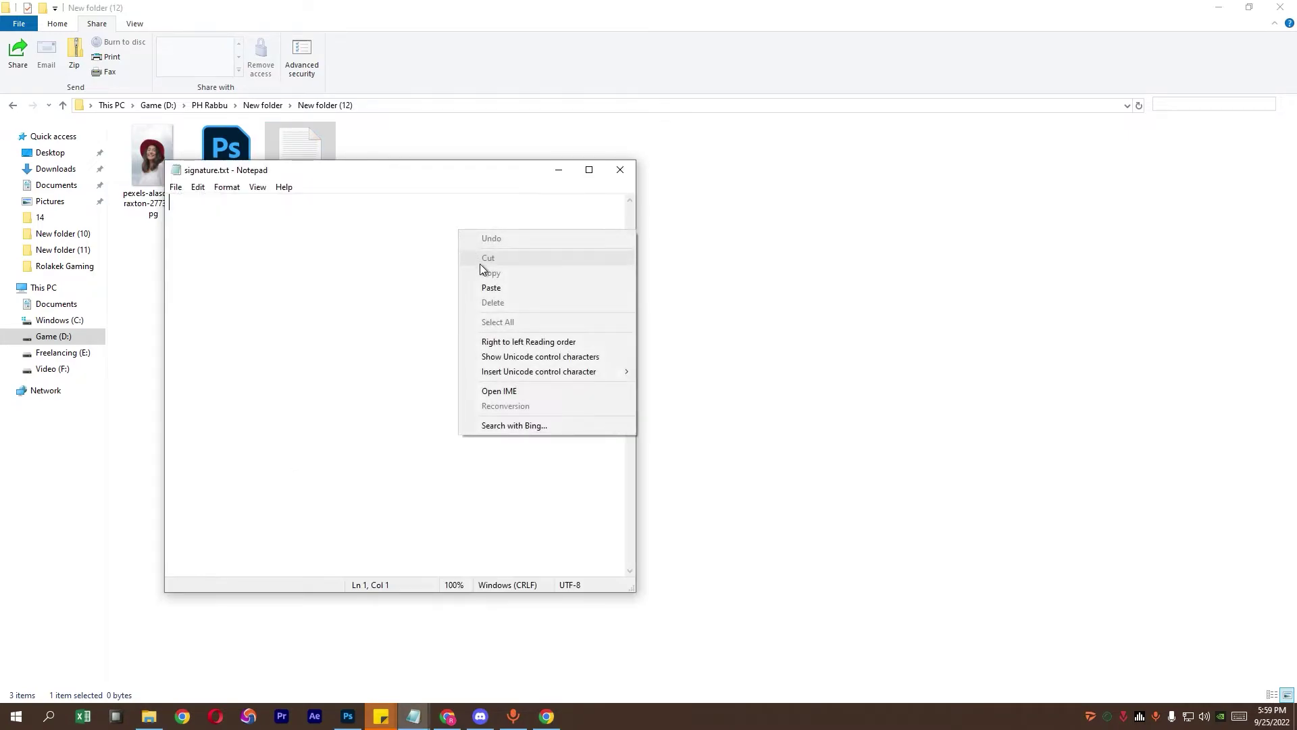
pyautogui.click(490, 288)
pyautogui.click(619, 173)
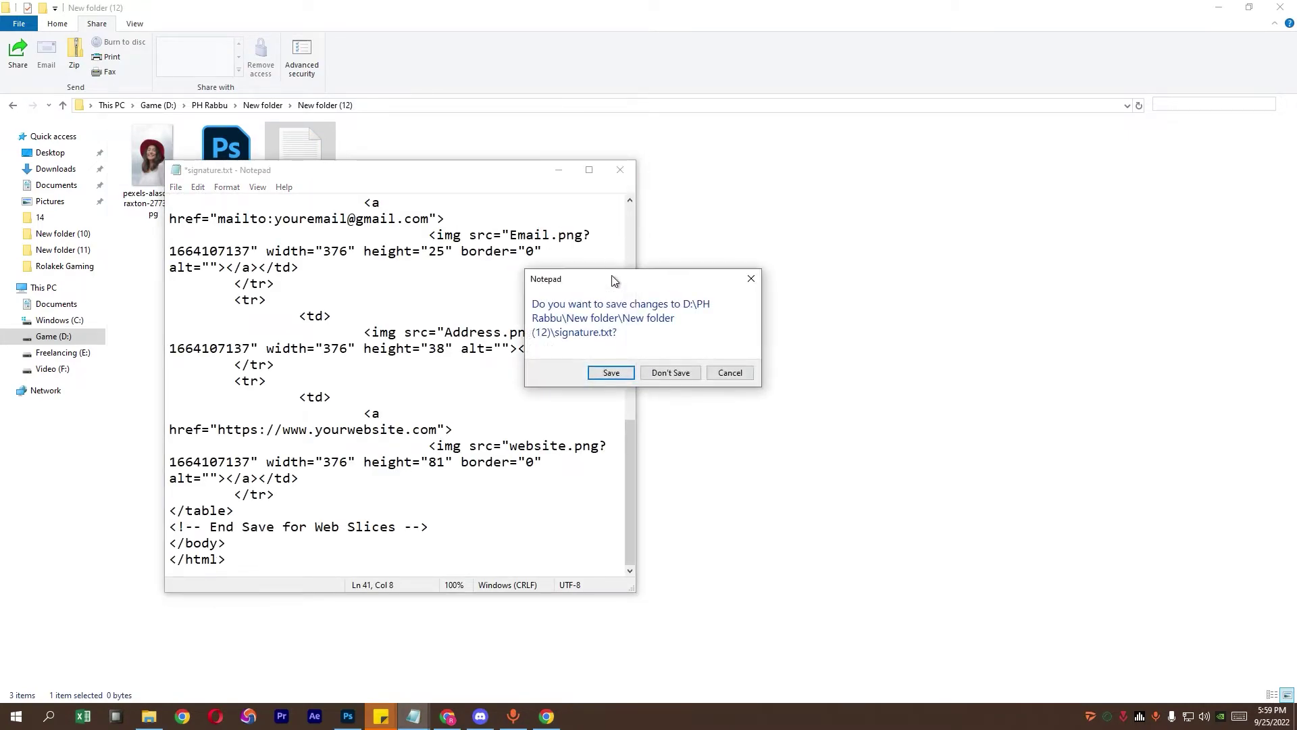
pyautogui.click(610, 373)
pyautogui.rightClick(310, 194)
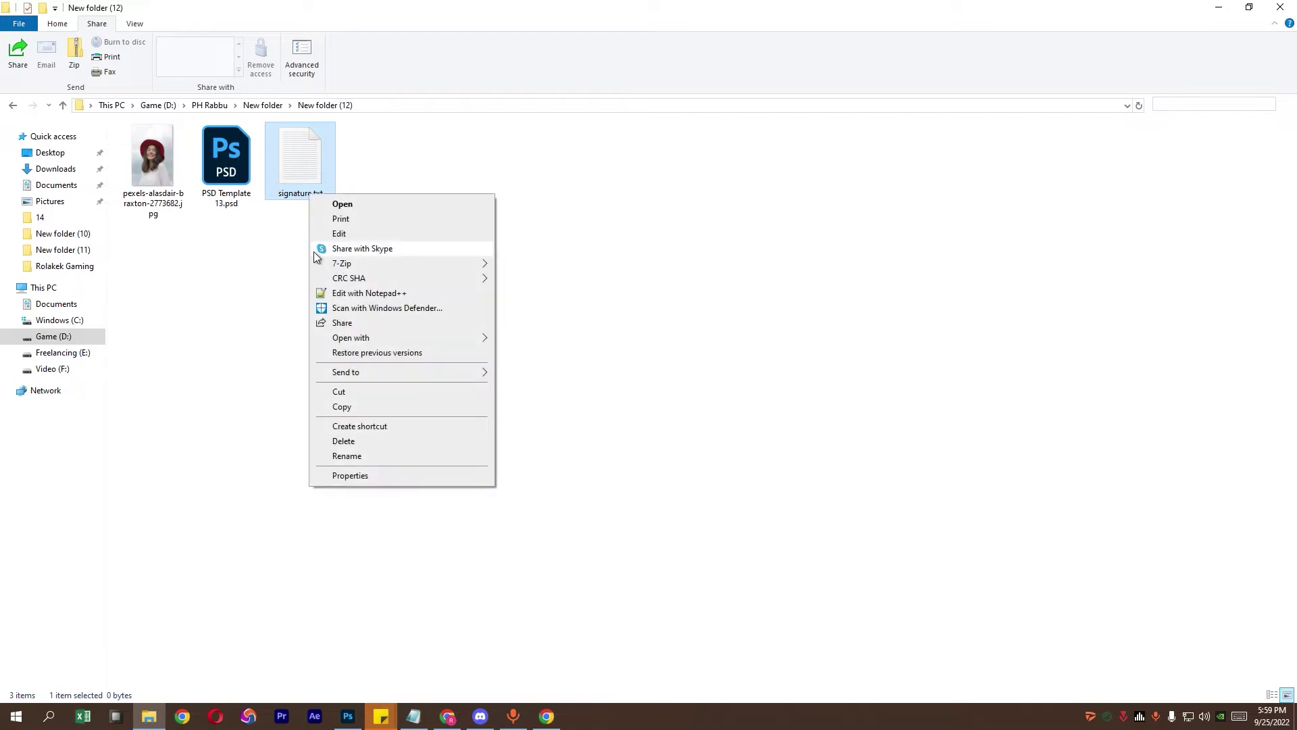
# Rename signature.txt to signature.html and confirm the extension change
pyautogui.click(356, 438)
pyautogui.press('End')
pyautogui.press('BackSpace')
pyautogui.press('BackSpace')
pyautogui.press('BackSpace')
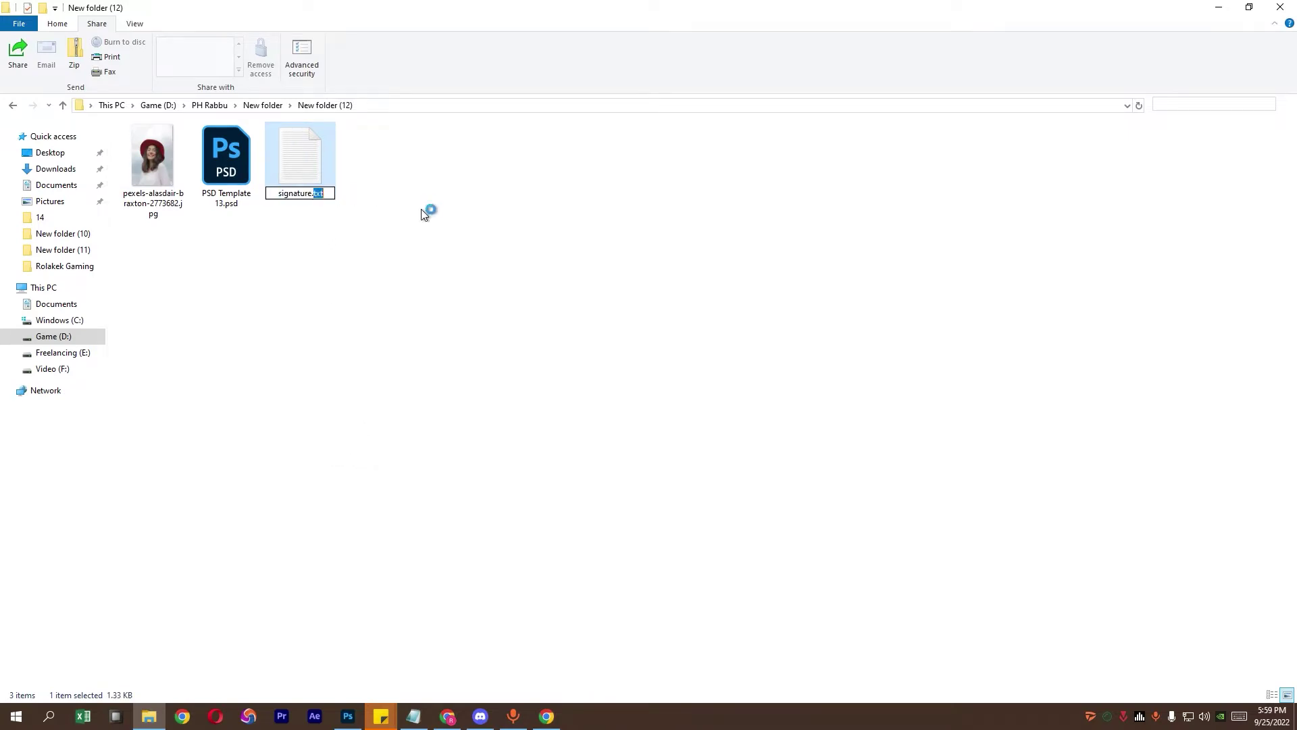
pyautogui.write('html')
pyautogui.click(420, 209)
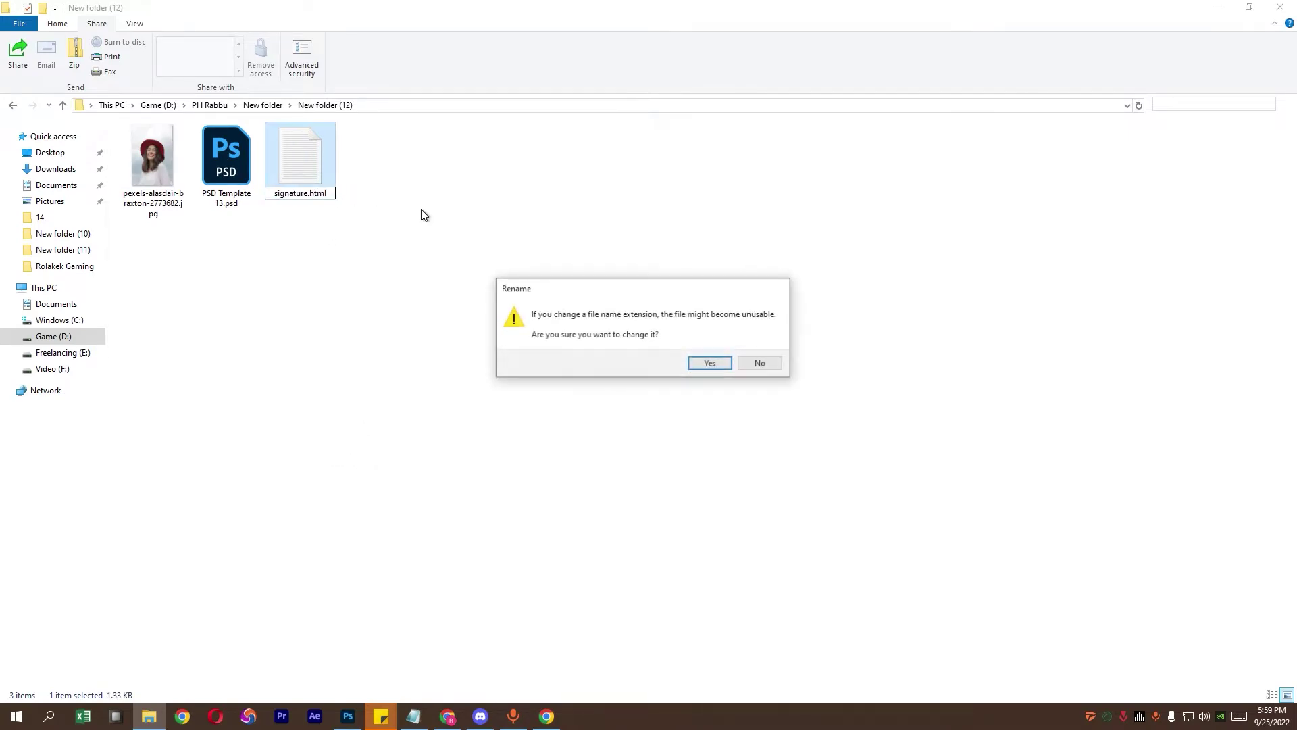
pyautogui.click(710, 364)
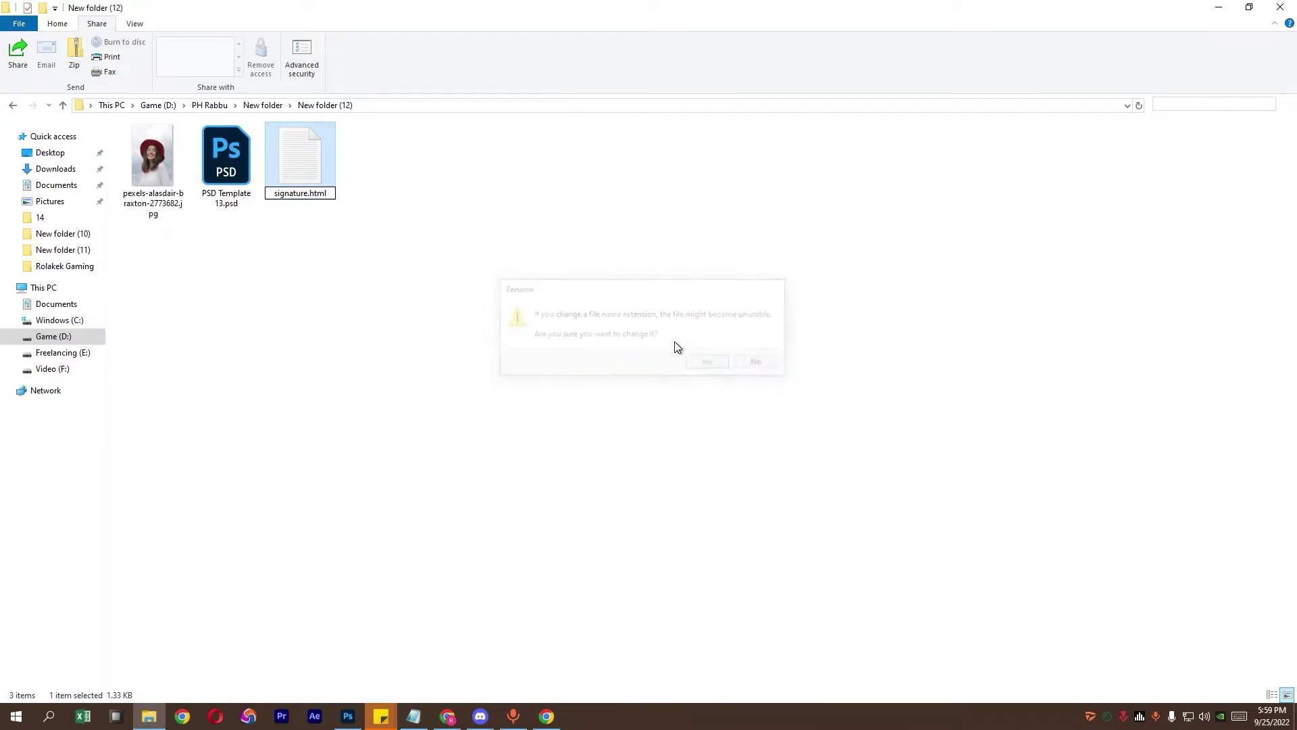
pyautogui.rightClick(305, 162)
pyautogui.click(235, 270)
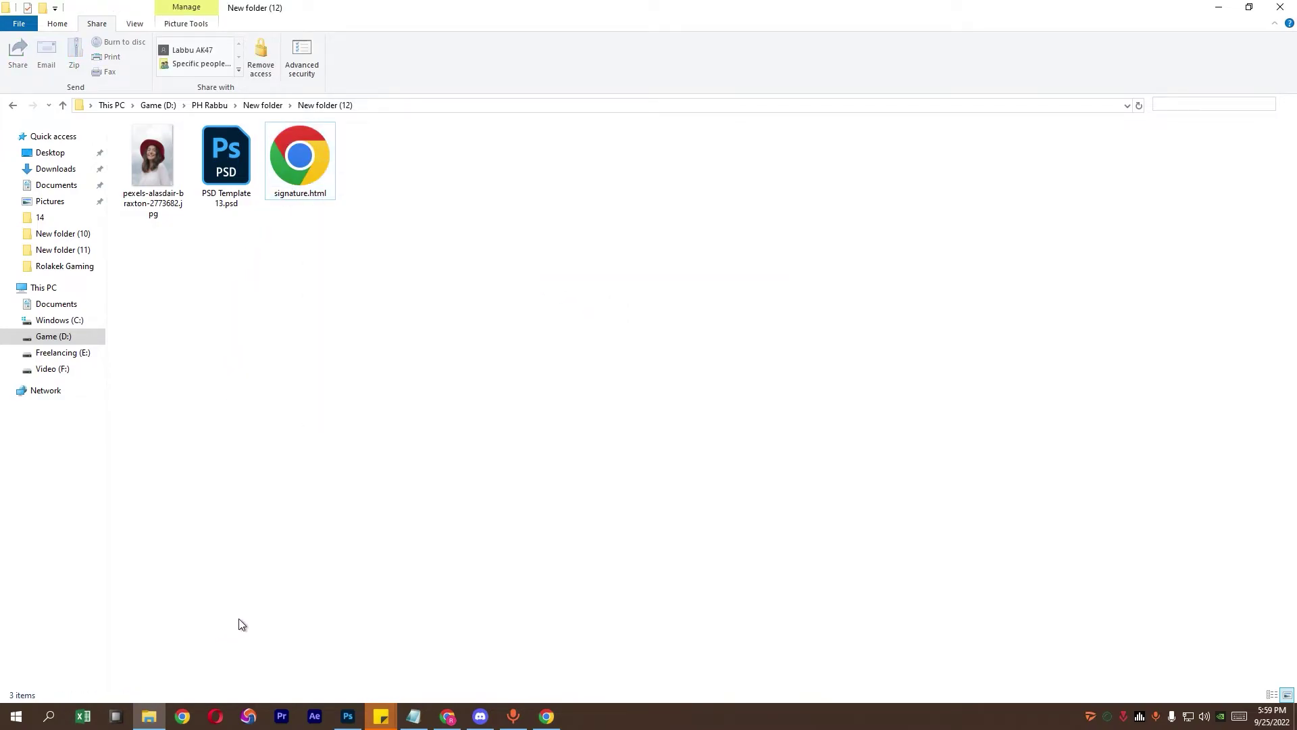
# Save all slices as PNG-24 images into New folder (12) as Untitled-1.png
pyautogui.click(346, 717)
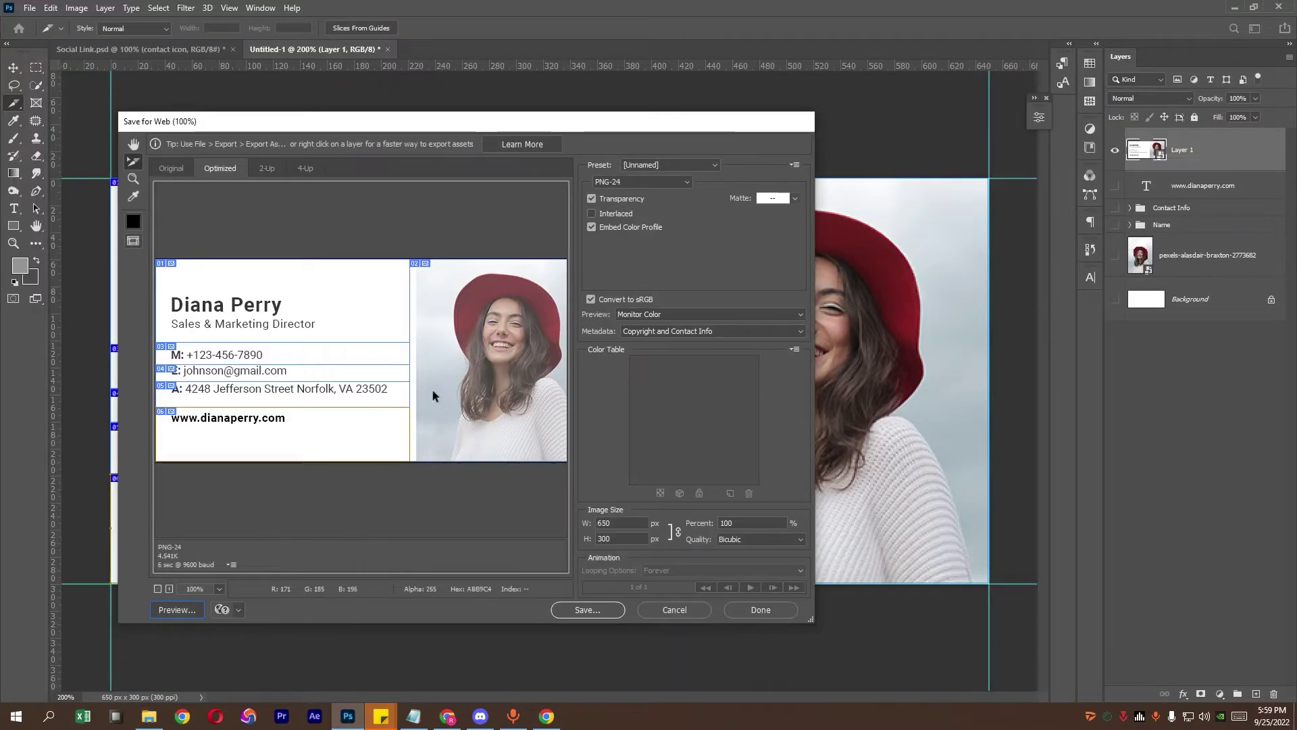
pyautogui.click(608, 182)
pyautogui.click(608, 223)
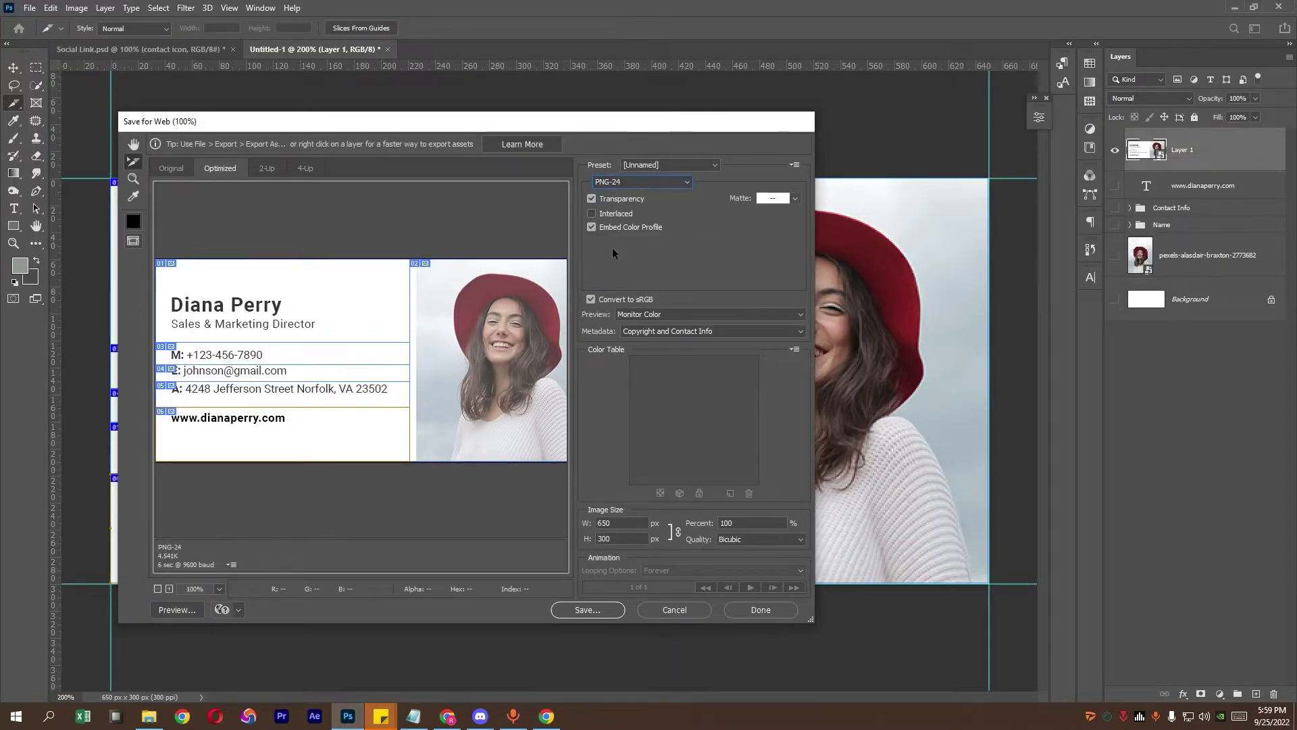
pyautogui.click(587, 610)
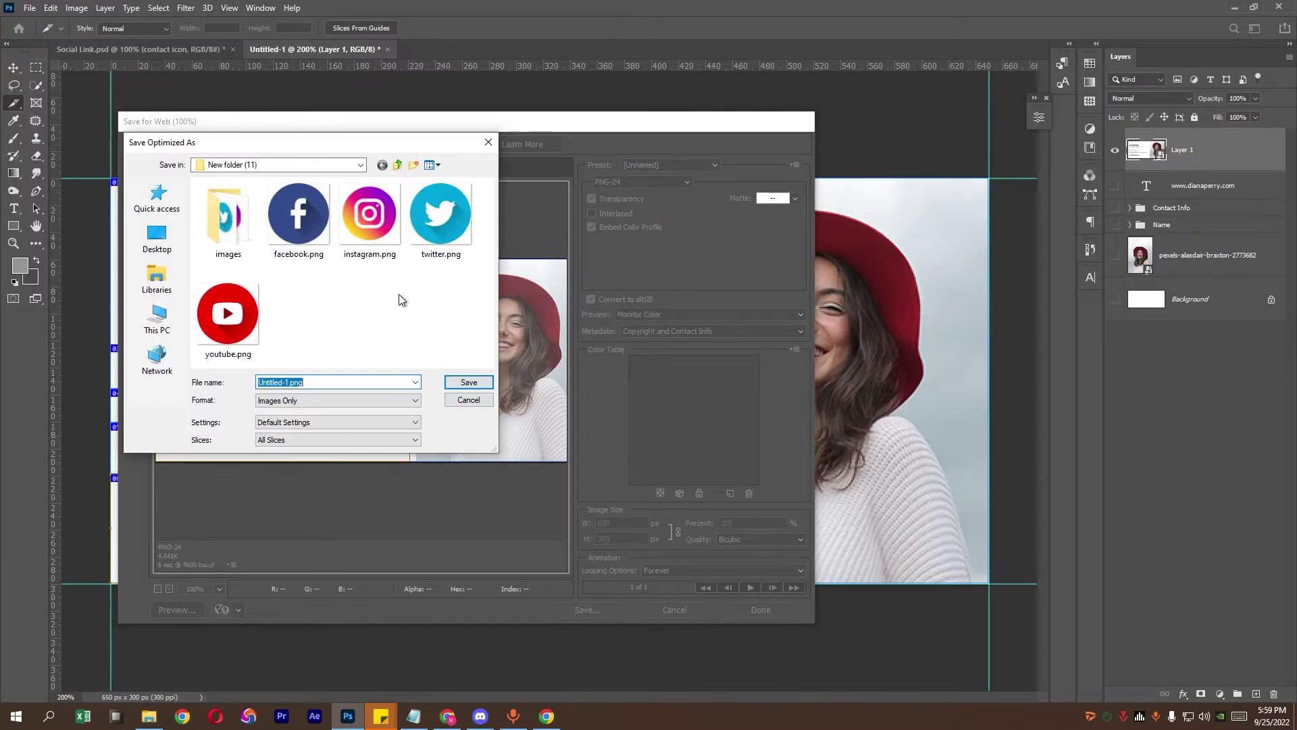
pyautogui.click(398, 166)
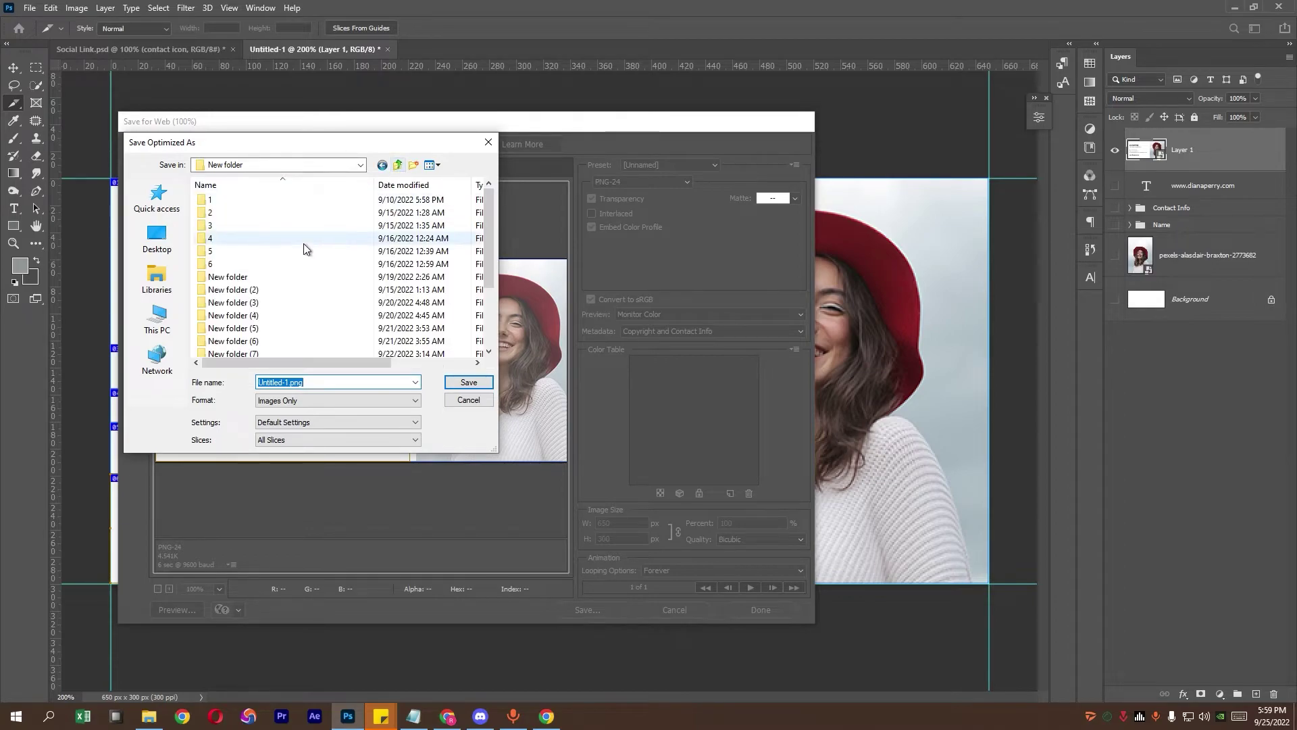
pyautogui.click(281, 342)
pyautogui.scroll(-2, 281, 342)
pyautogui.doubleClick(281, 329)
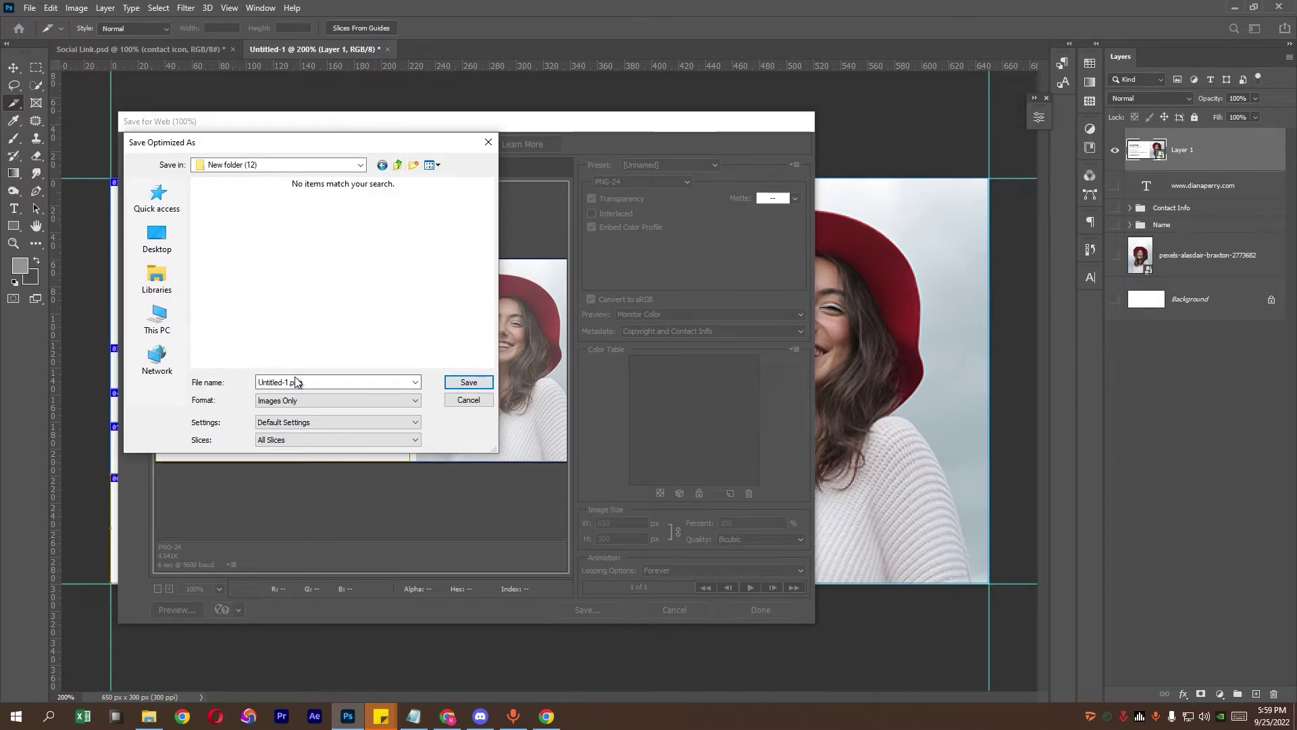
pyautogui.click(469, 382)
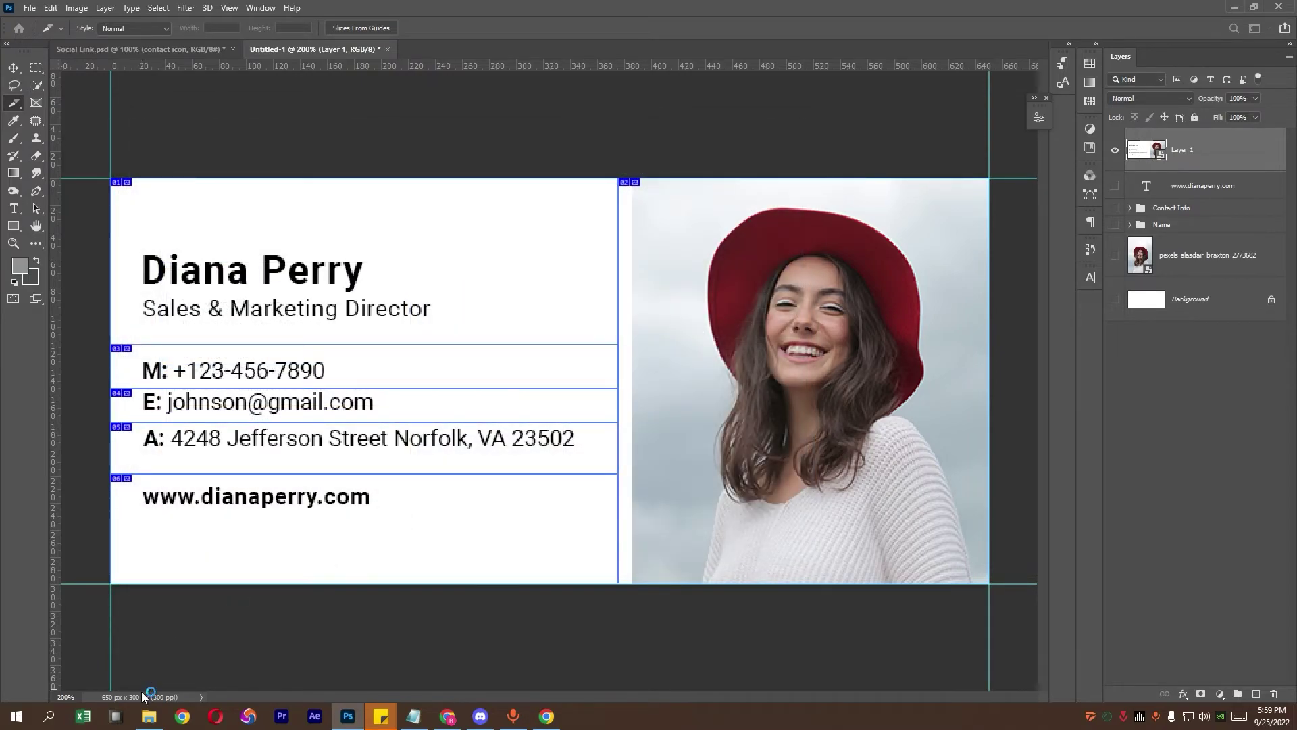
# Select all six exported slice PNGs in the images subfolder, then switch to Chrome
pyautogui.click(148, 716)
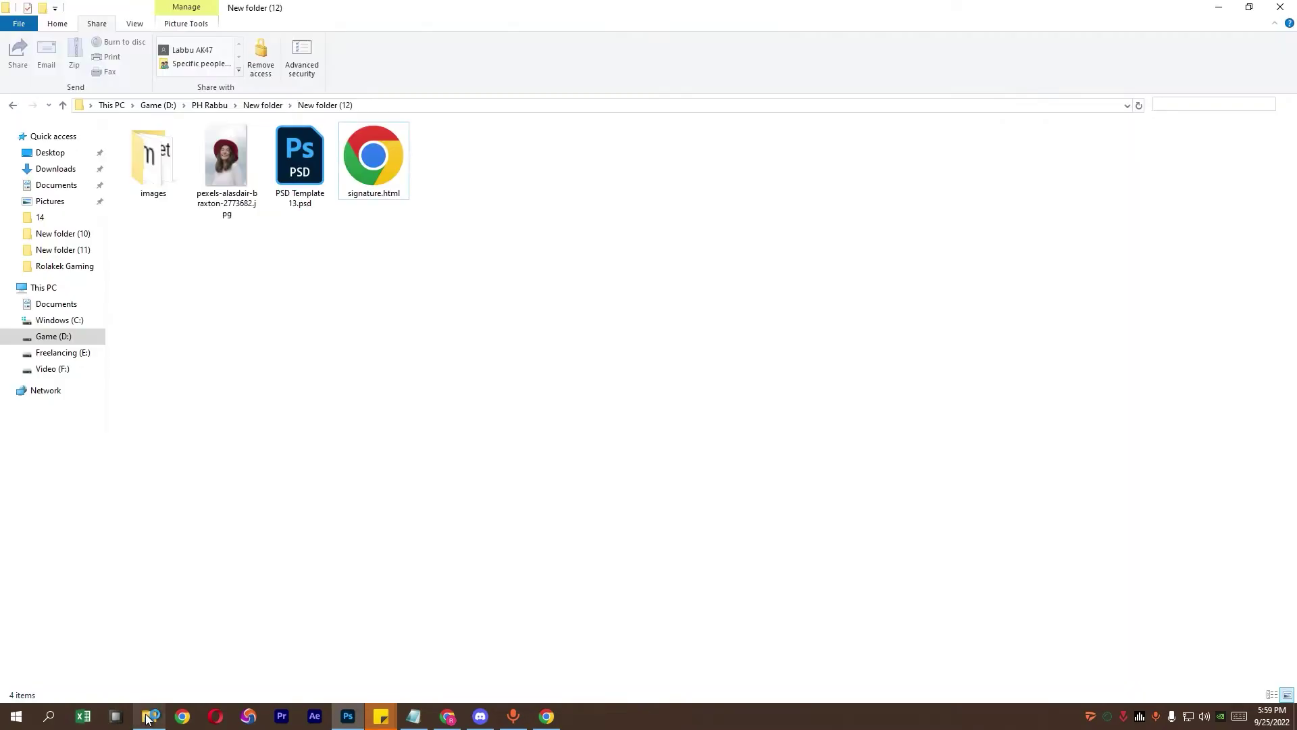
pyautogui.doubleClick(167, 173)
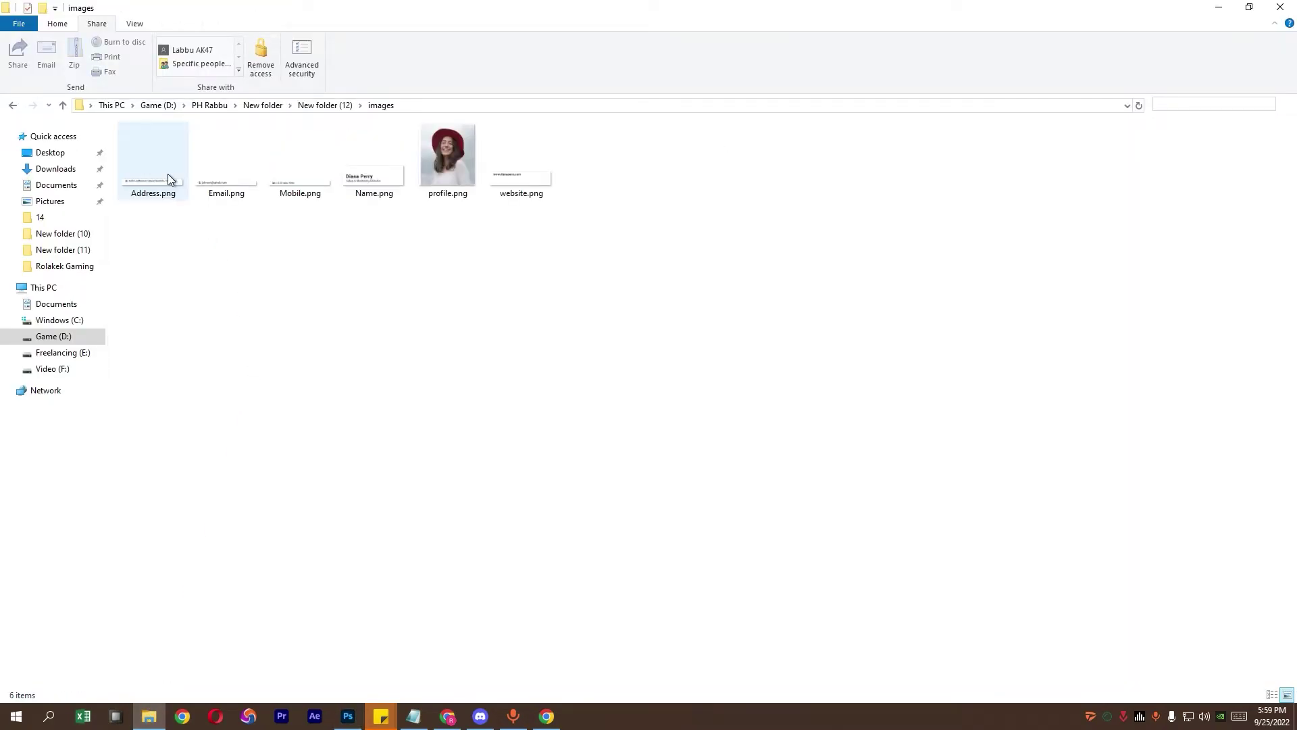
pyautogui.moveTo(156, 269)
pyautogui.mouseDown()
pyautogui.moveTo(316, 200)
pyautogui.moveTo(594, 142)
pyautogui.mouseUp()
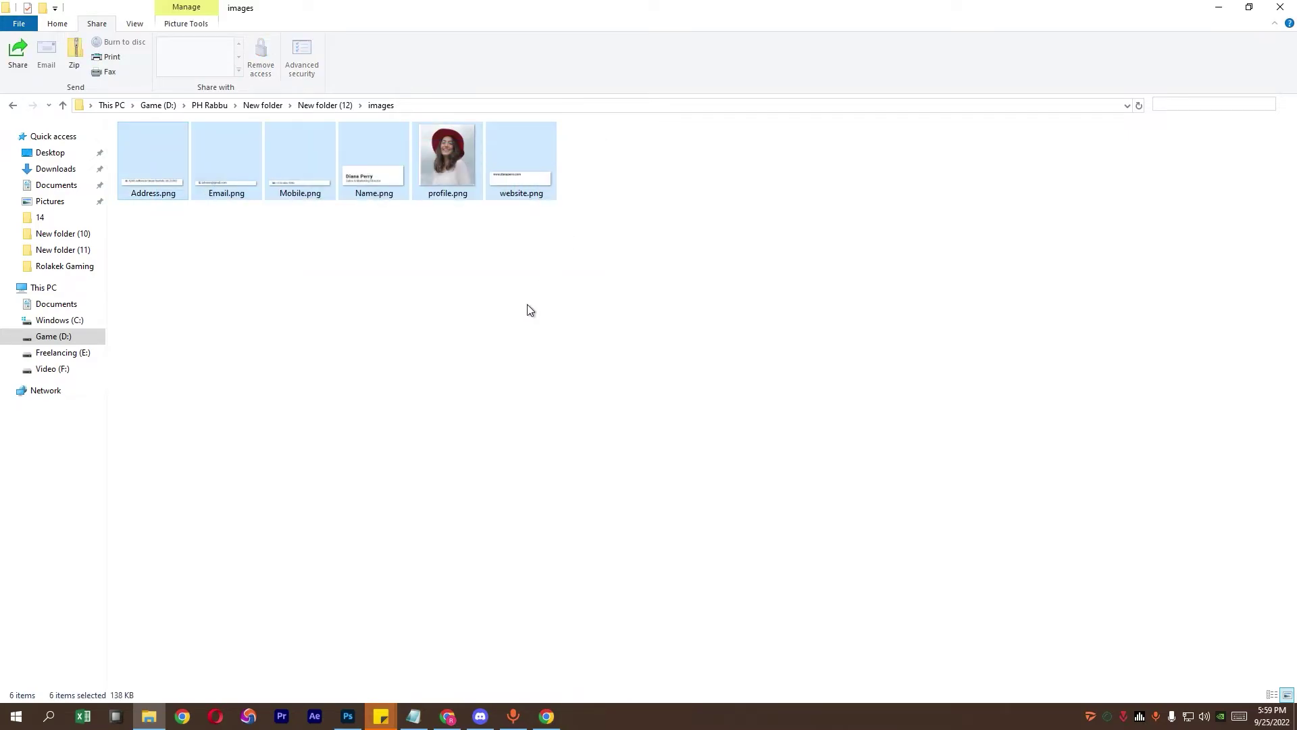
pyautogui.click(549, 717)
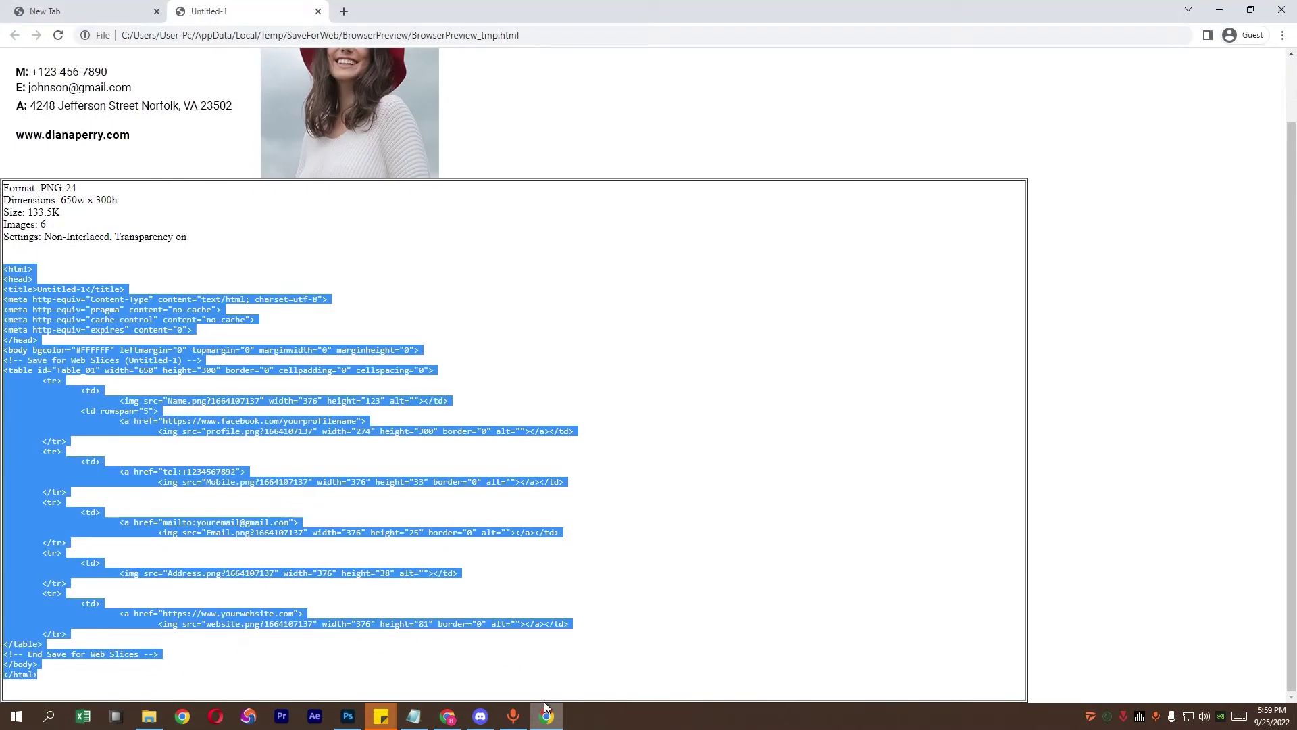
# Open postimages.org and drag the six slice PNGs onto it to upload
pyautogui.click(317, 12)
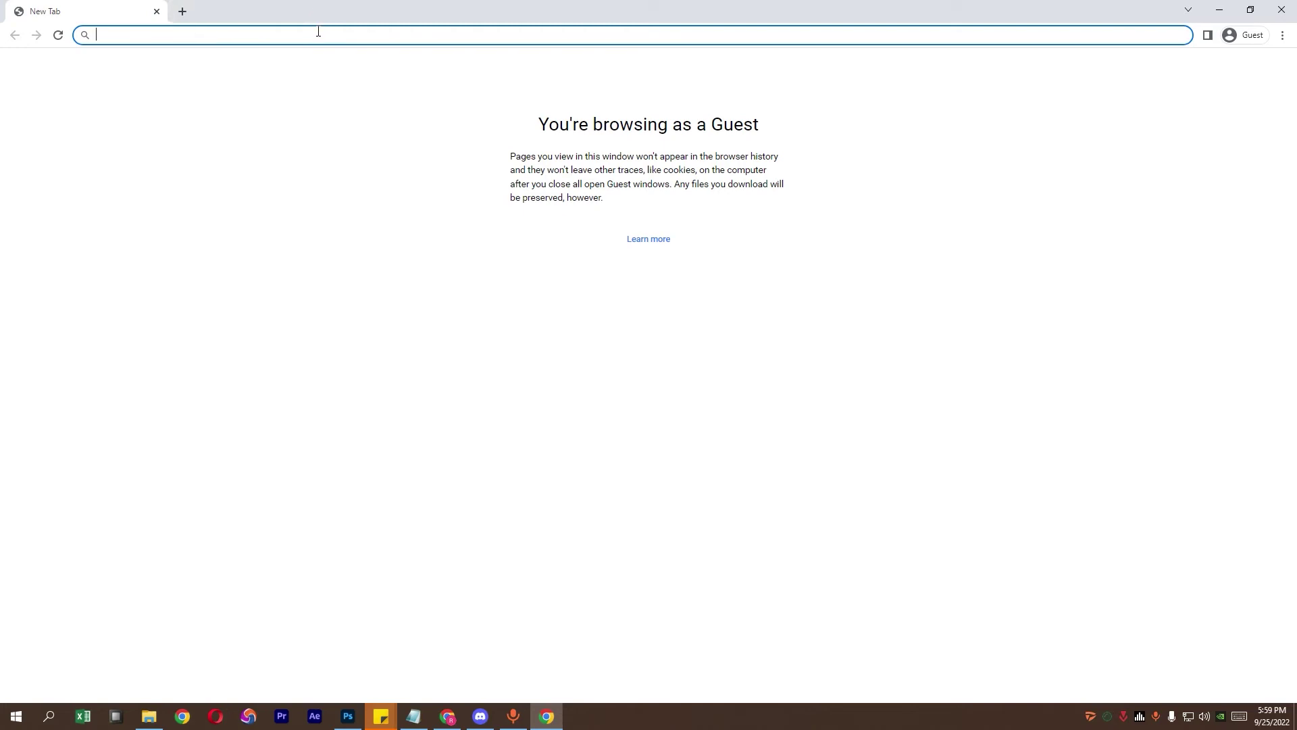
pyautogui.write('postima')
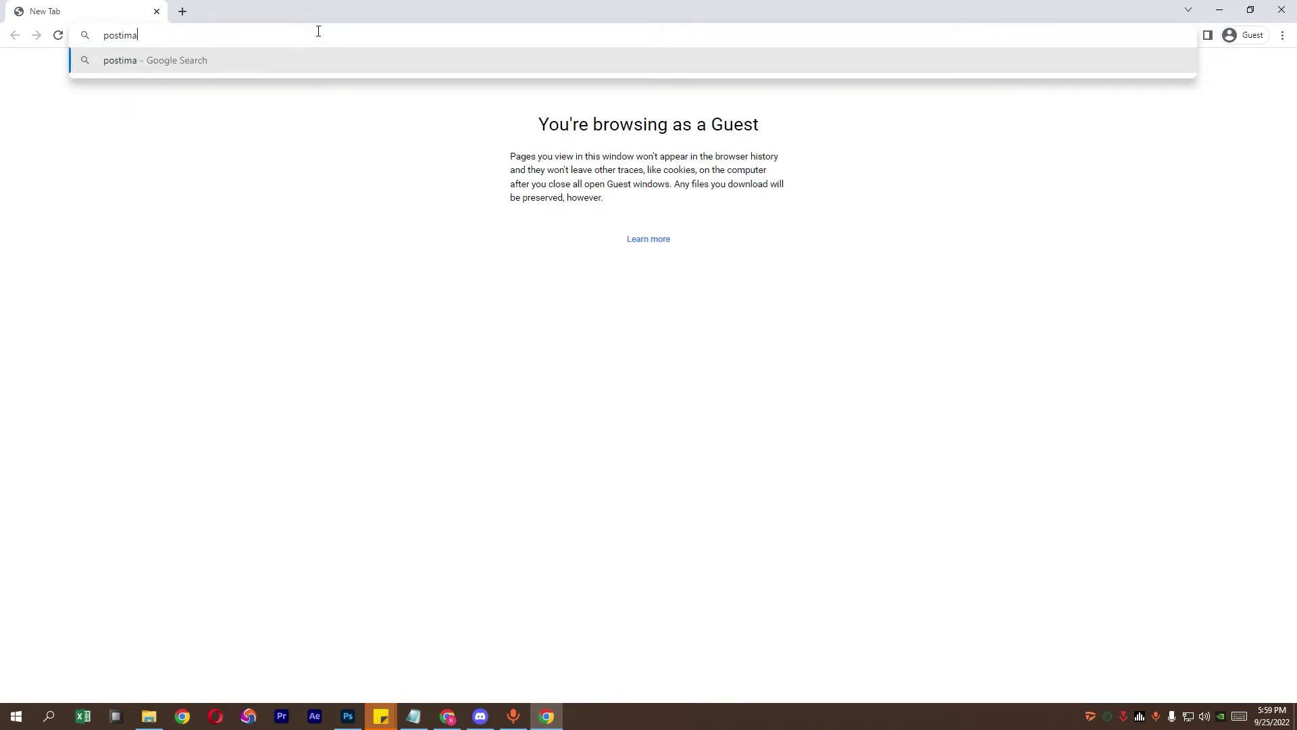
pyautogui.write('ges')
pyautogui.press('Return')
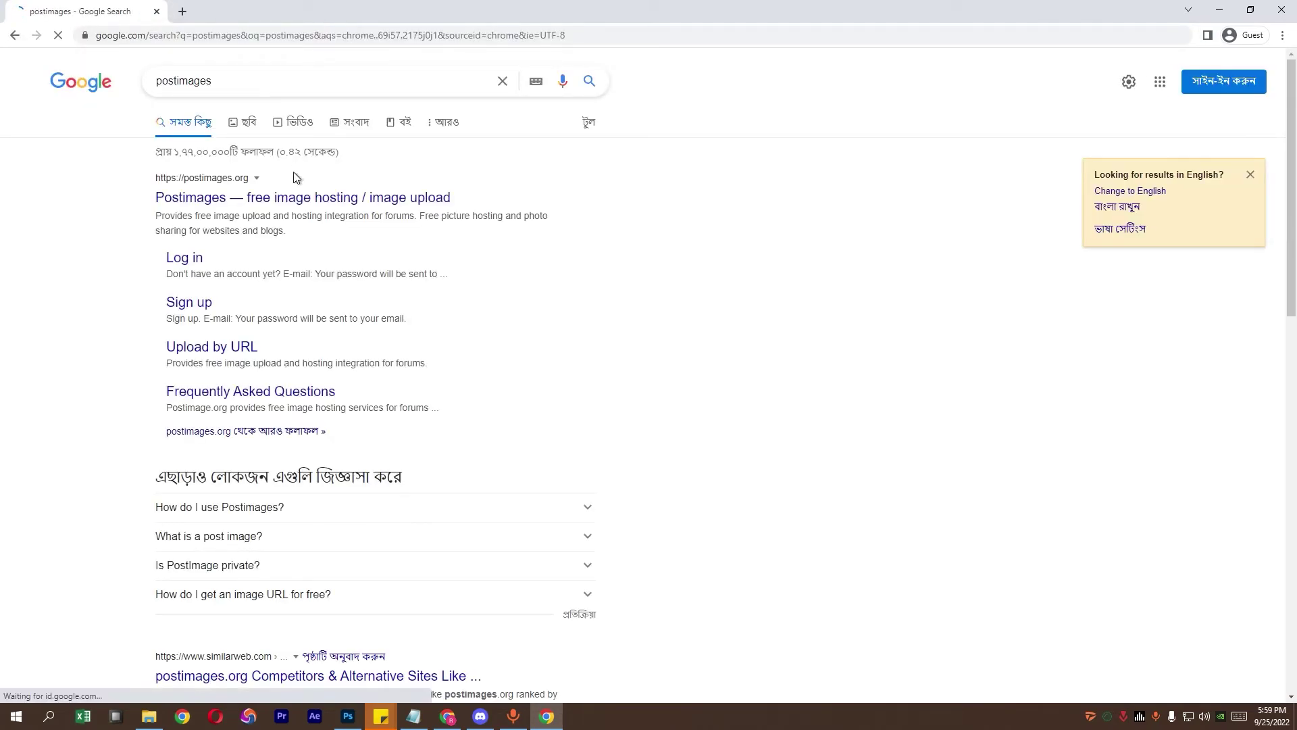
pyautogui.click(358, 206)
pyautogui.click(149, 716)
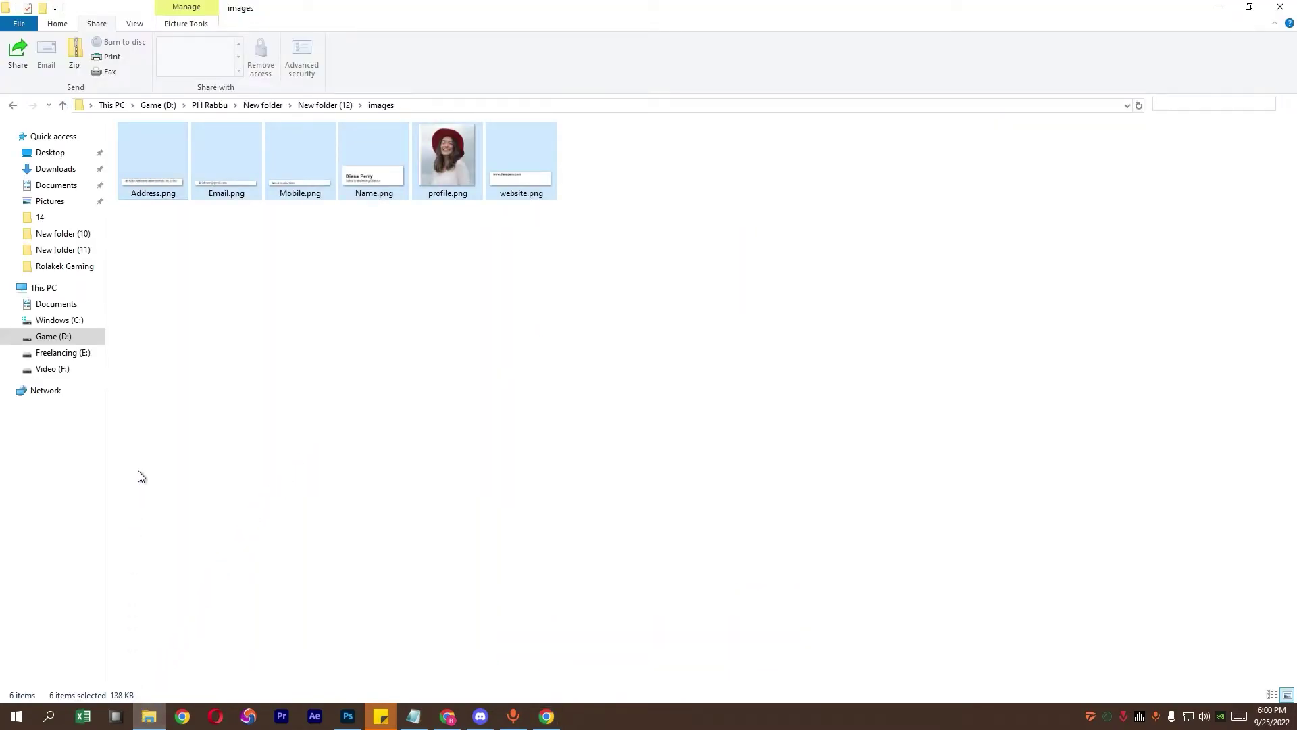
pyautogui.moveTo(148, 157); pyautogui.dragTo(555, 720)
pyautogui.moveTo(556, 720); pyautogui.dragTo(618, 317)
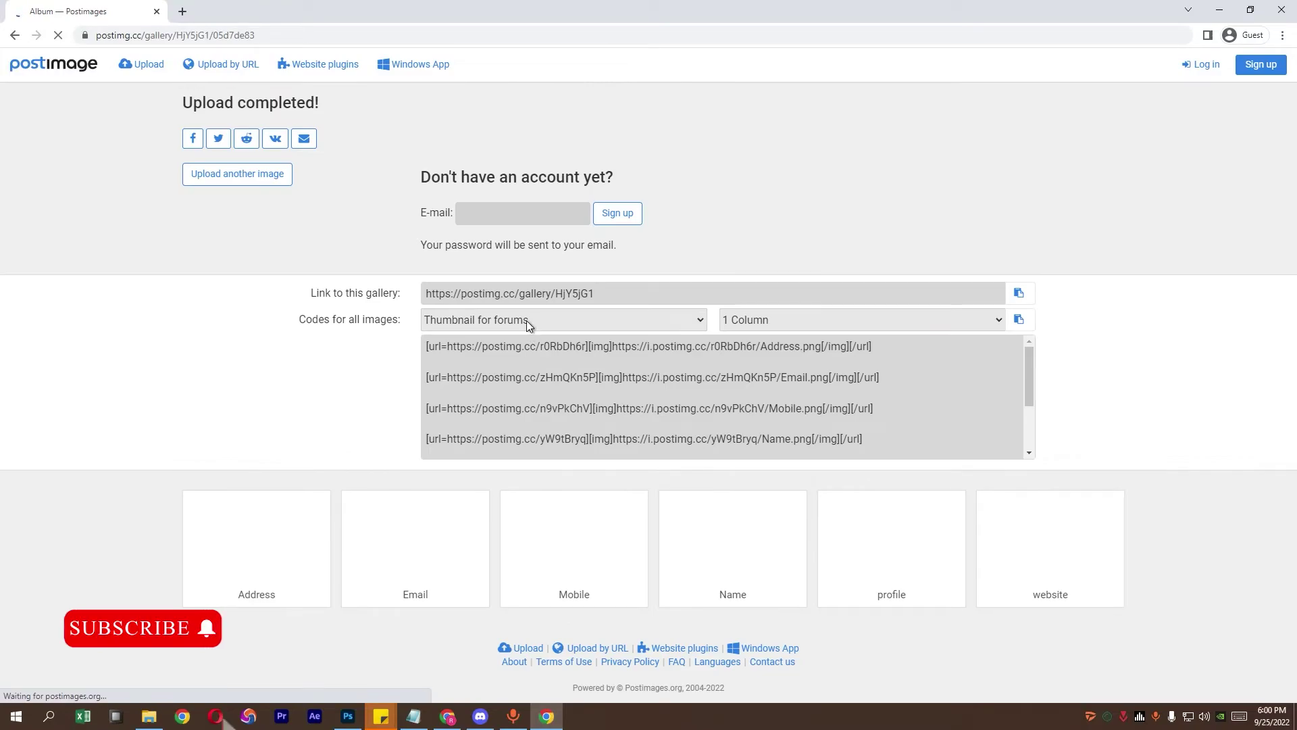
# Show direct links for all uploads and copy the Address.png direct link
pyautogui.click(525, 320)
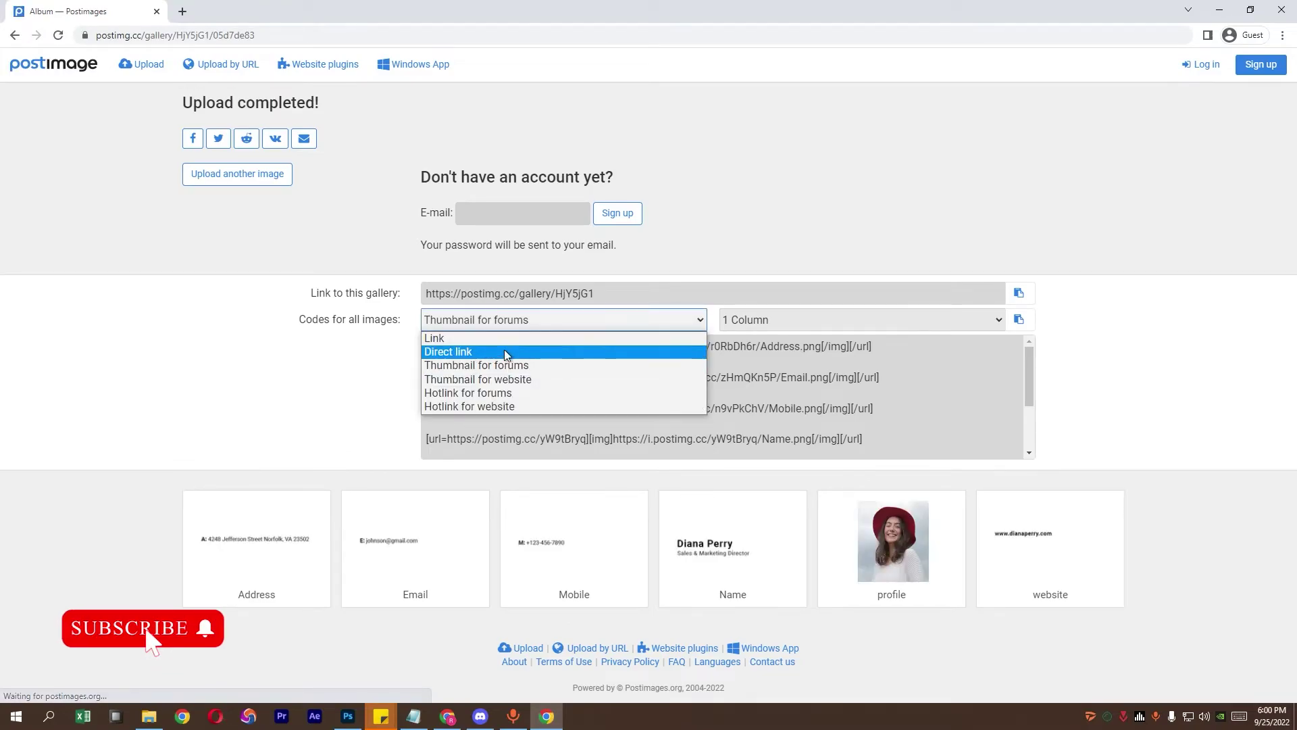
pyautogui.click(503, 352)
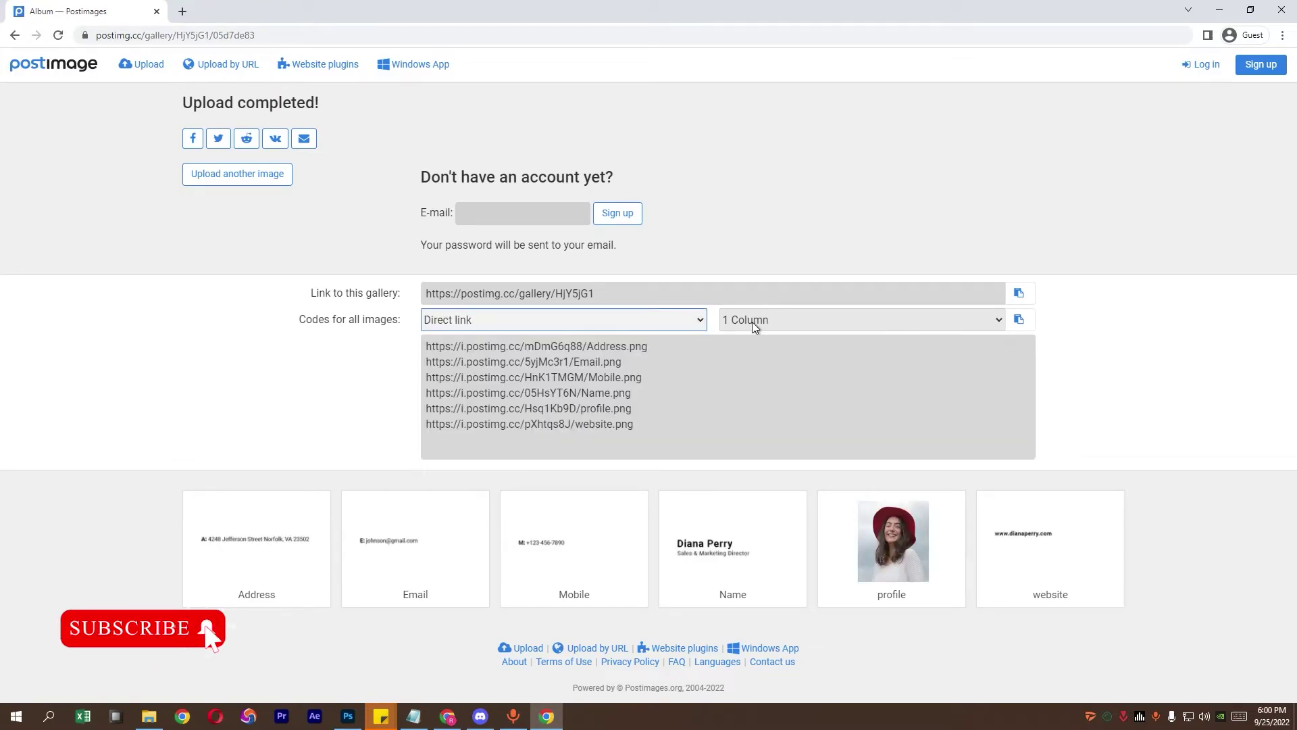
pyautogui.moveTo(587, 346)
pyautogui.mouseDown()
pyautogui.moveTo(624, 346)
pyautogui.moveTo(427, 346)
pyautogui.mouseUp()
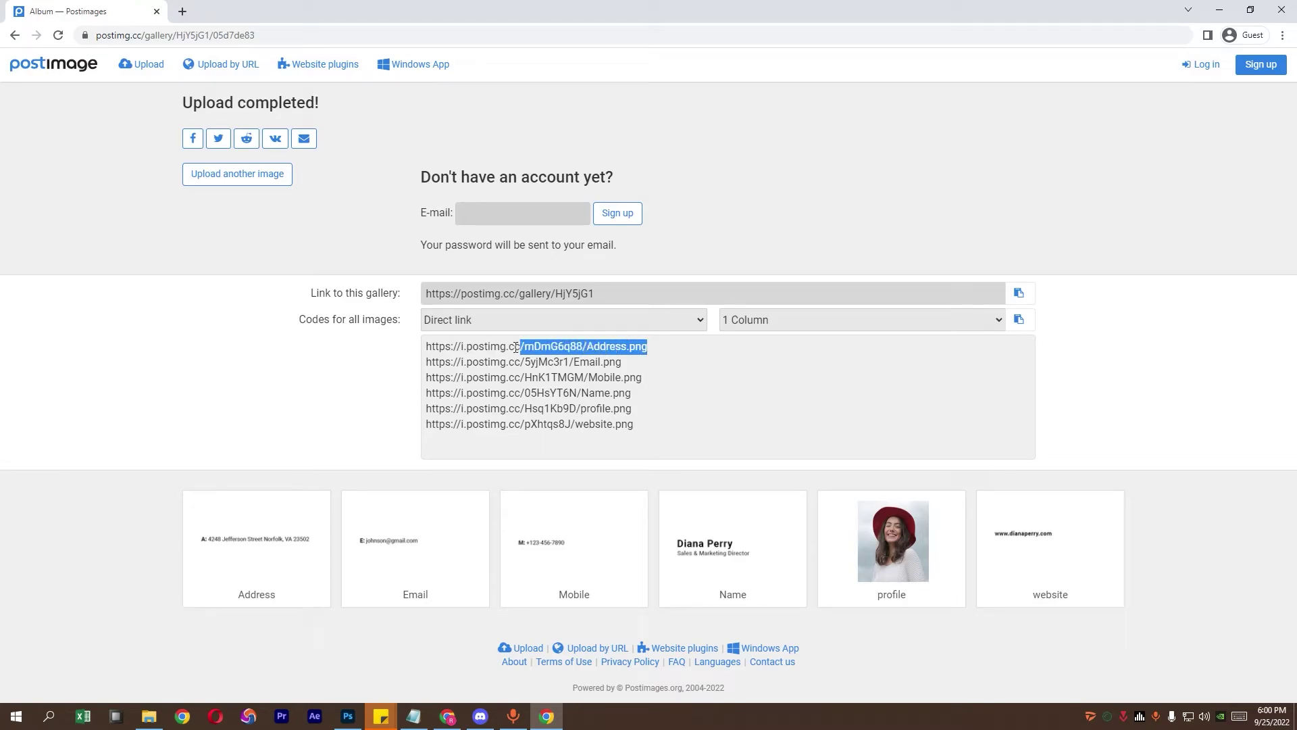
pyautogui.rightClick(450, 347)
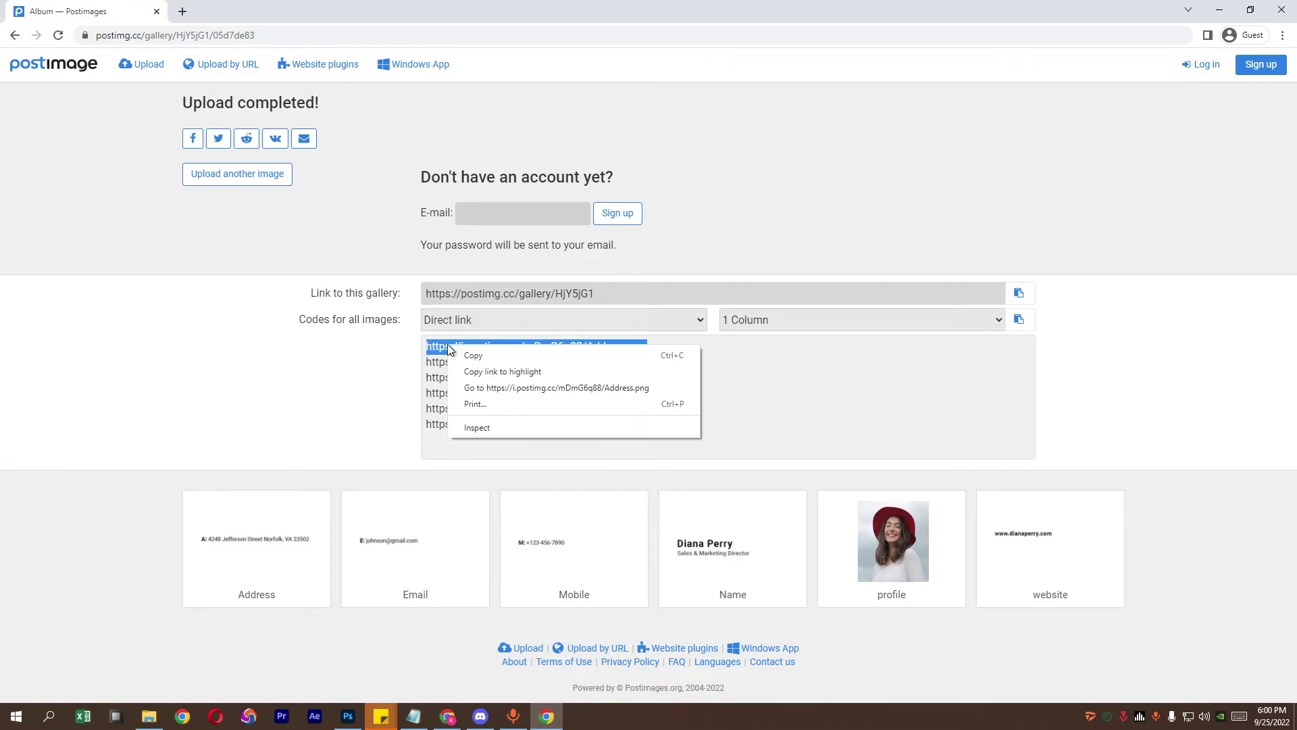
pyautogui.click(481, 357)
# Open signature.html from New folder (12) with Notepad and maximize the window
pyautogui.hotkey('alt', 'Tab')
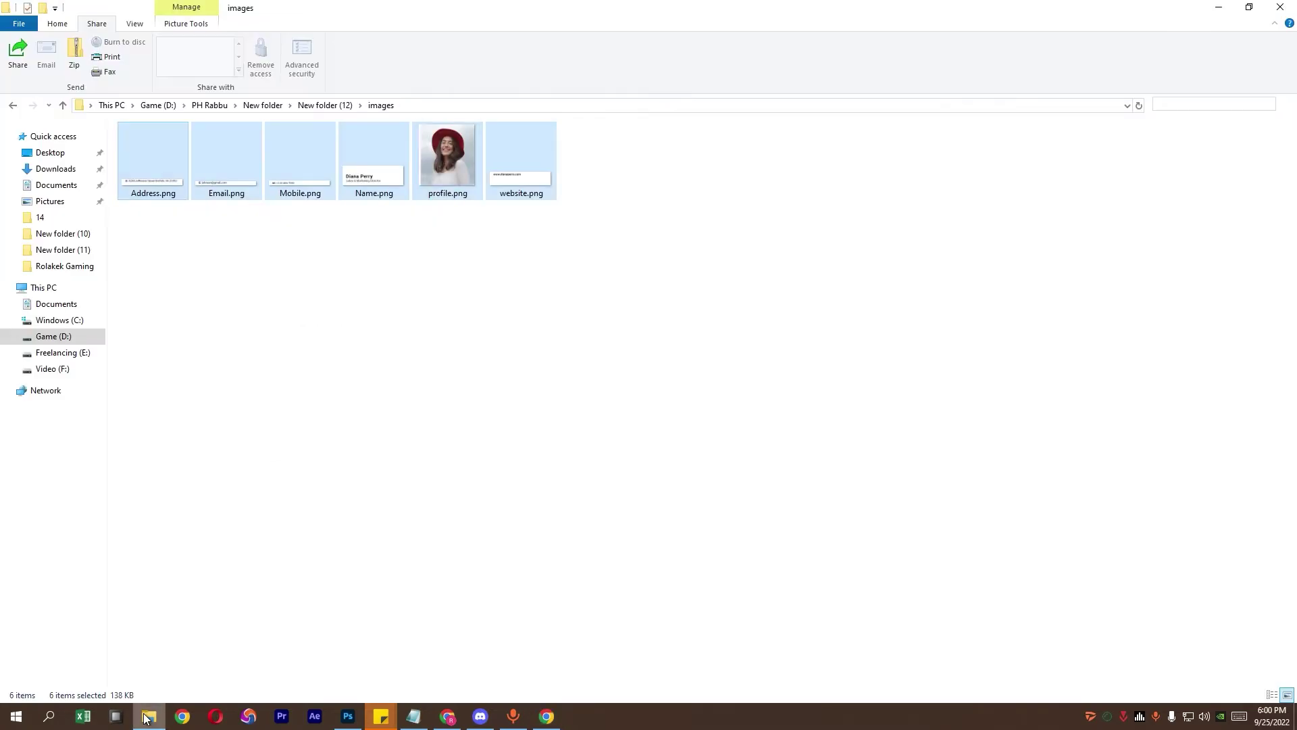
pyautogui.click(315, 104)
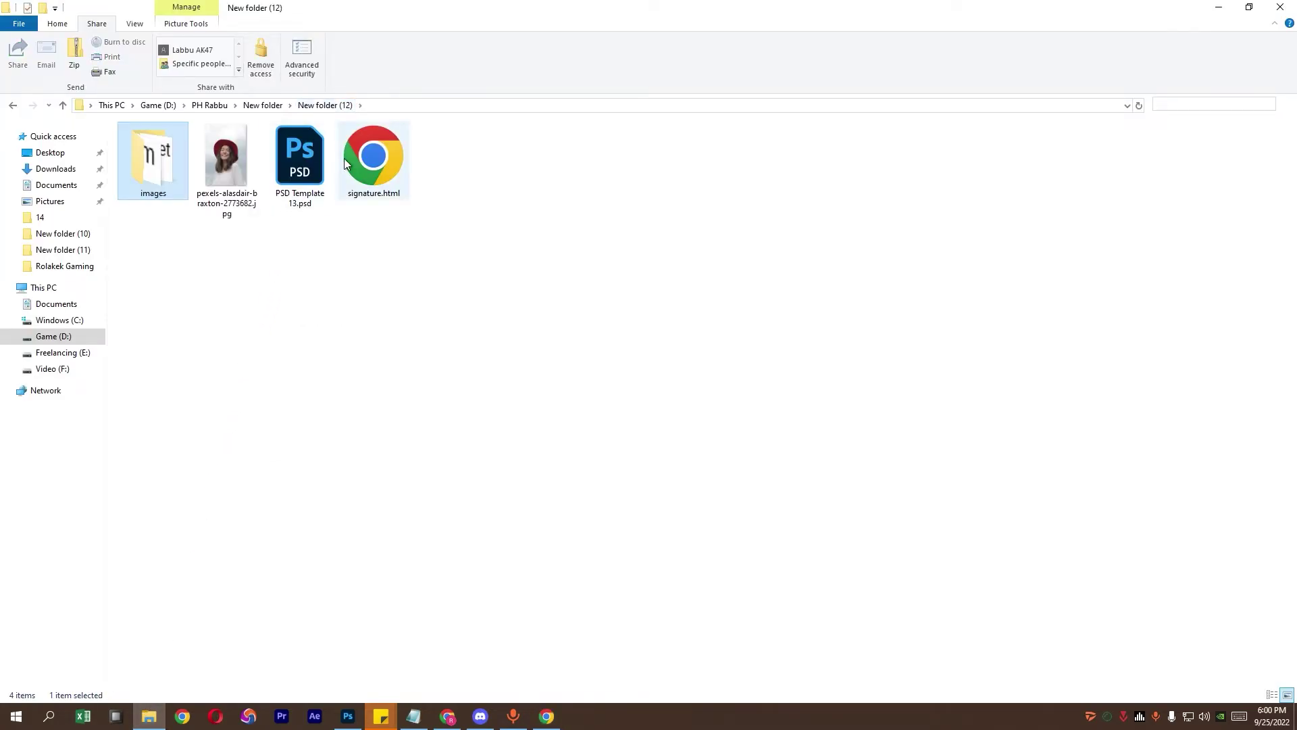
pyautogui.click(370, 166)
pyautogui.rightClick(382, 186)
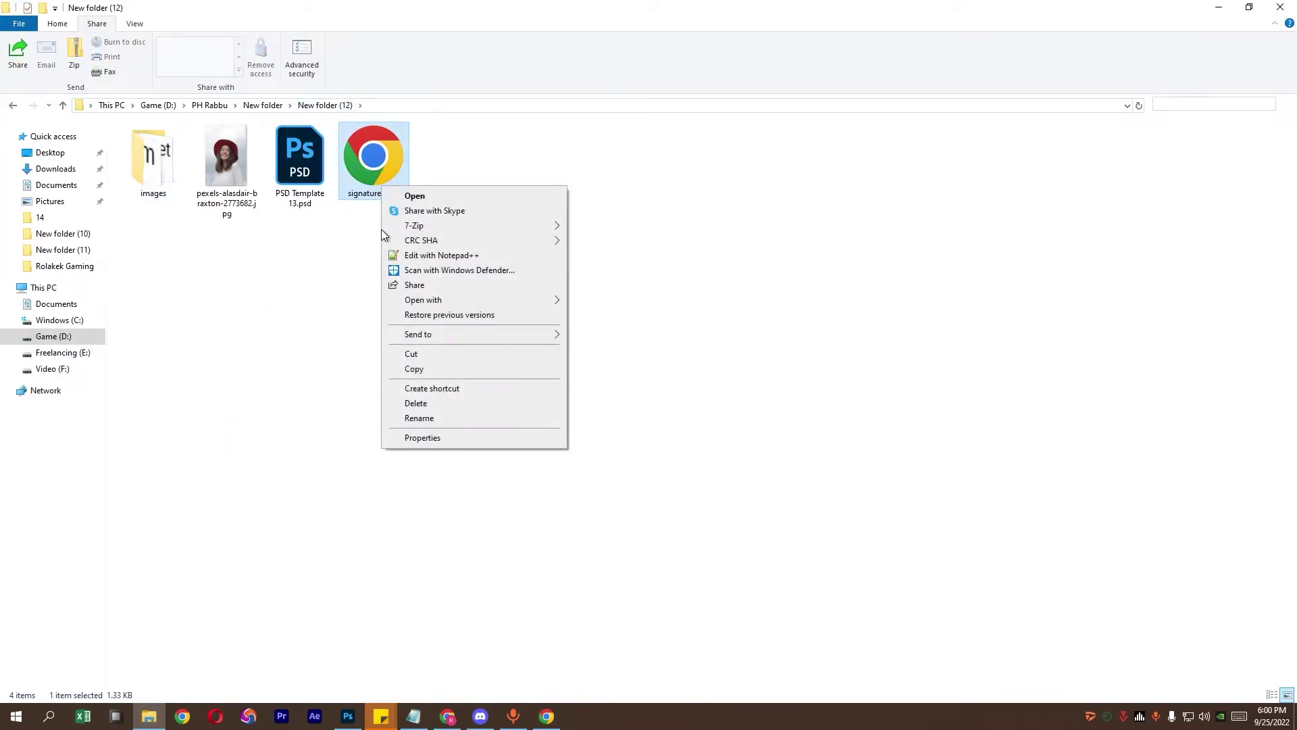
pyautogui.moveTo(423, 300)
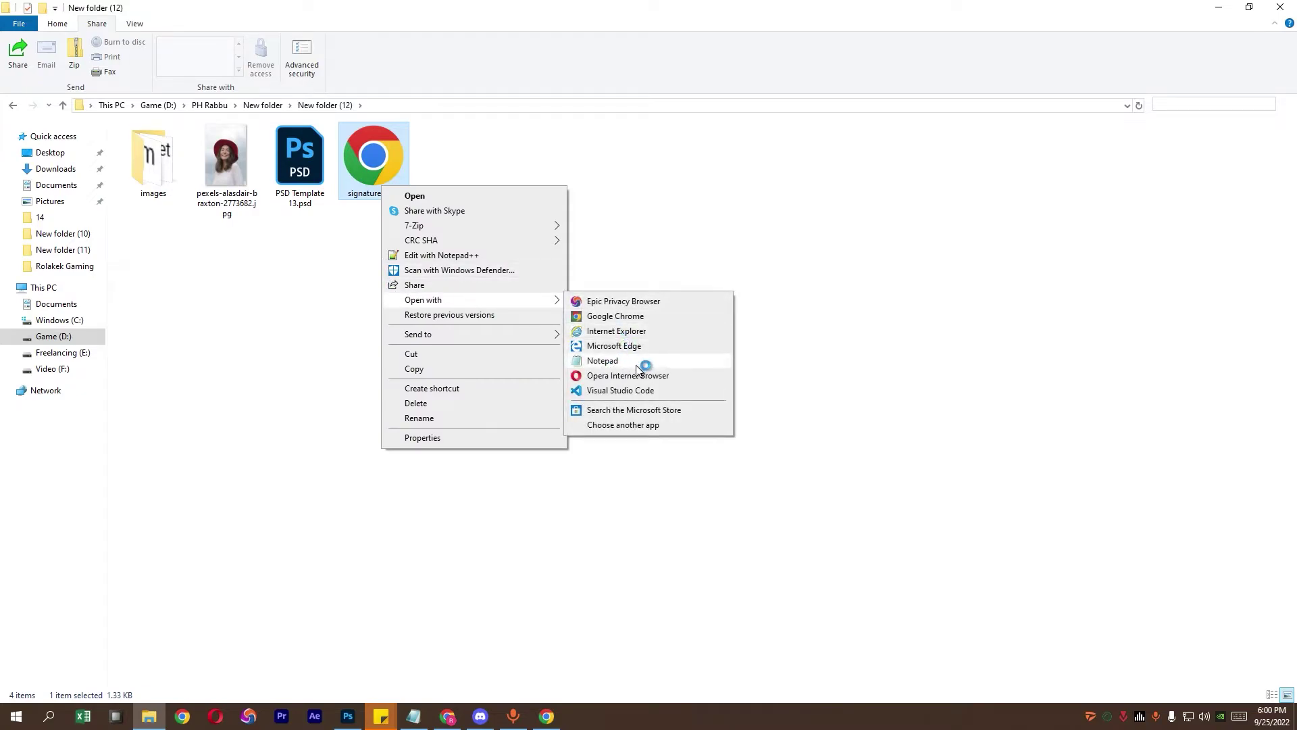
pyautogui.click(618, 359)
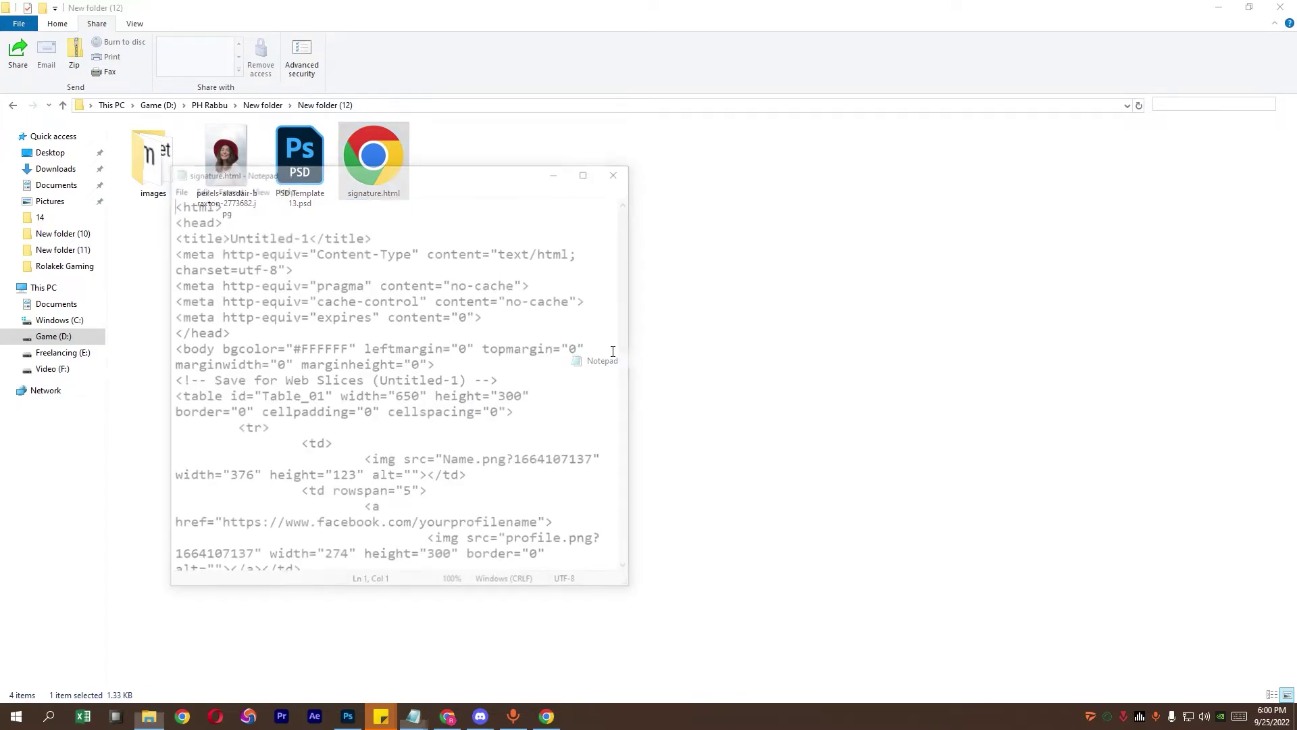
pyautogui.doubleClick(593, 171)
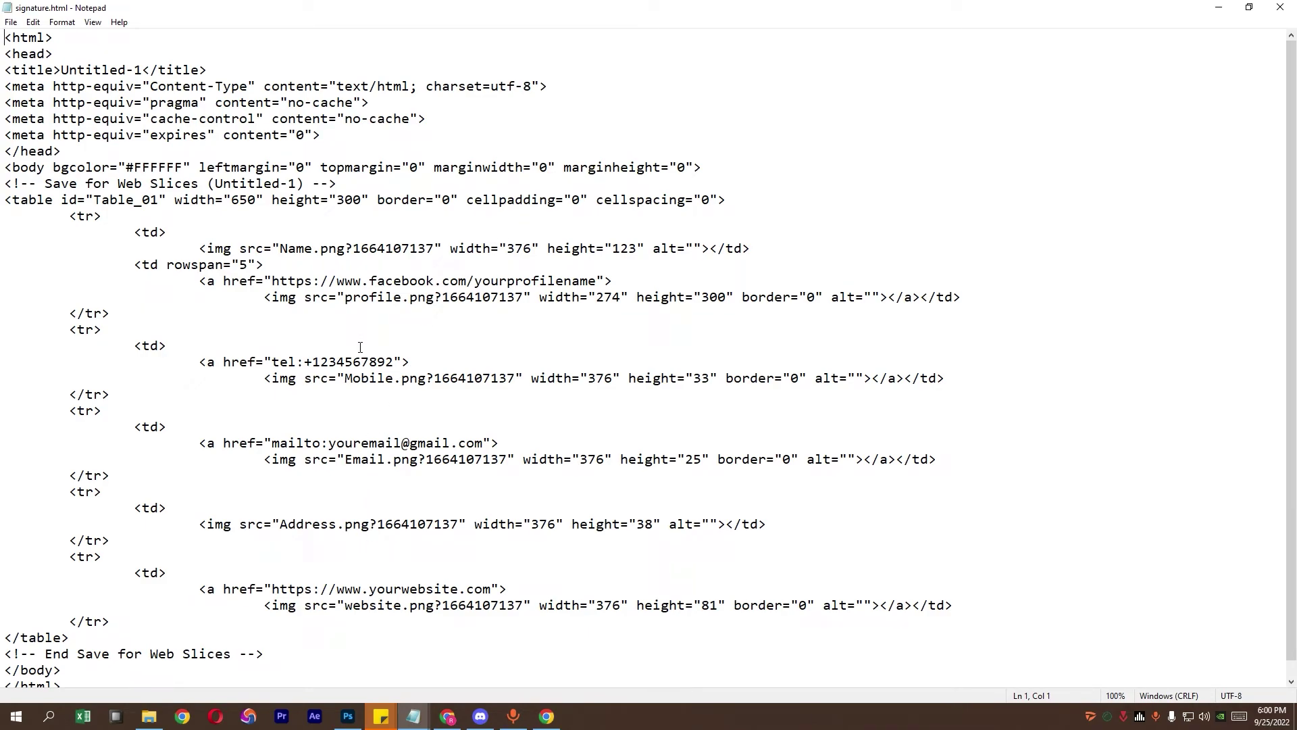
# Replace the Address.png image source with its postimg.cc direct link
pyautogui.moveTo(279, 524); pyautogui.dragTo(345, 526)
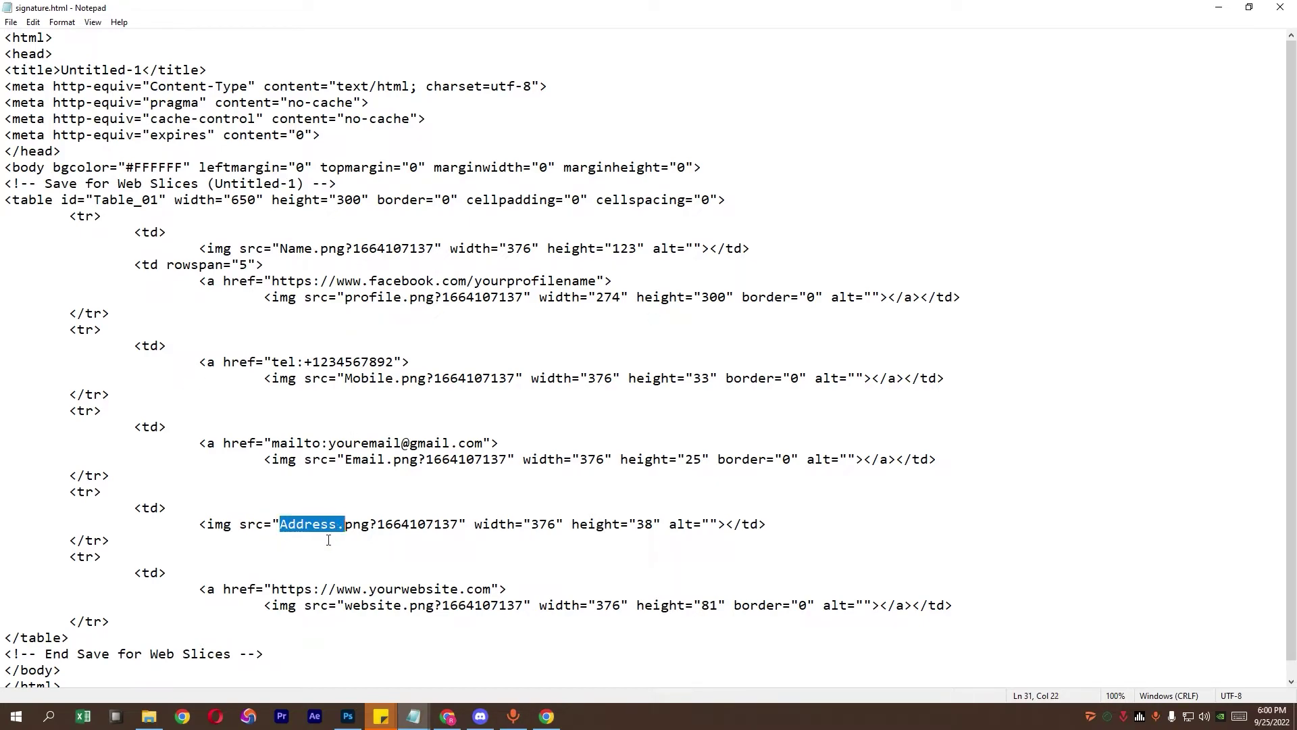
pyautogui.moveTo(461, 524); pyautogui.dragTo(459, 524)
pyautogui.rightClick(459, 524)
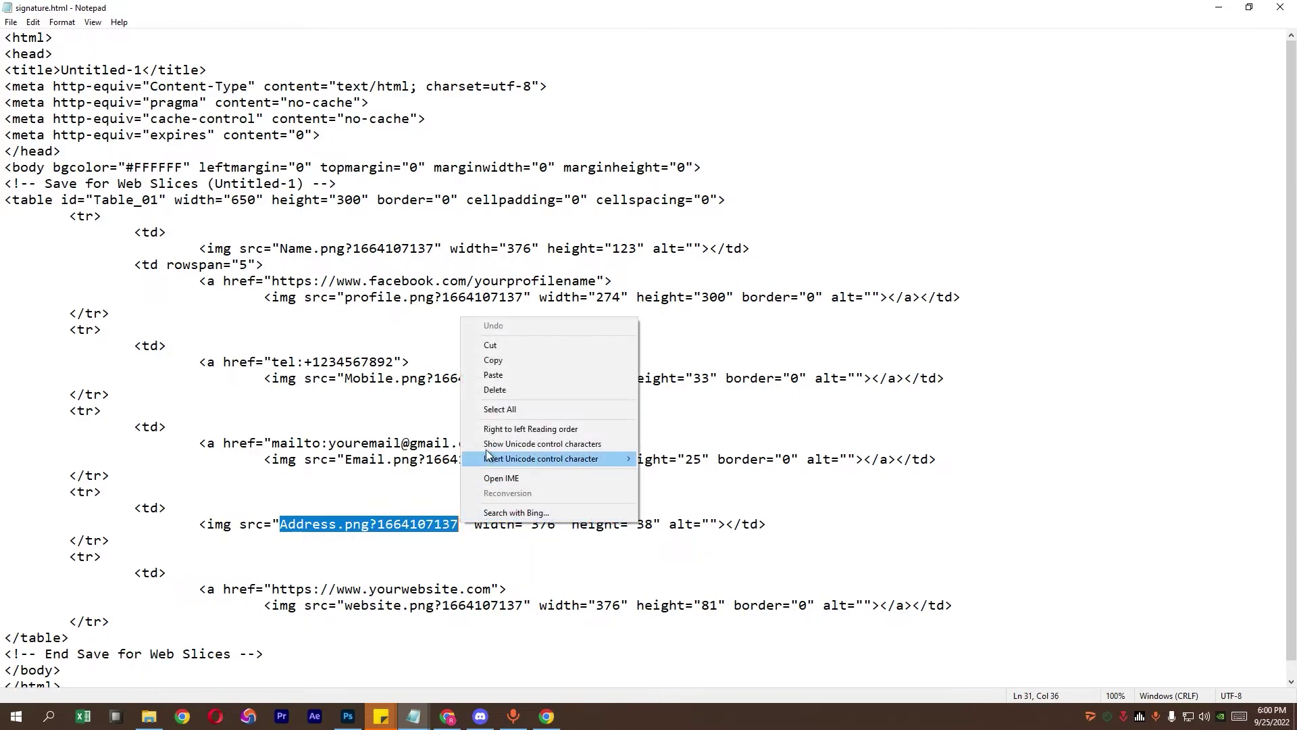
pyautogui.click(493, 375)
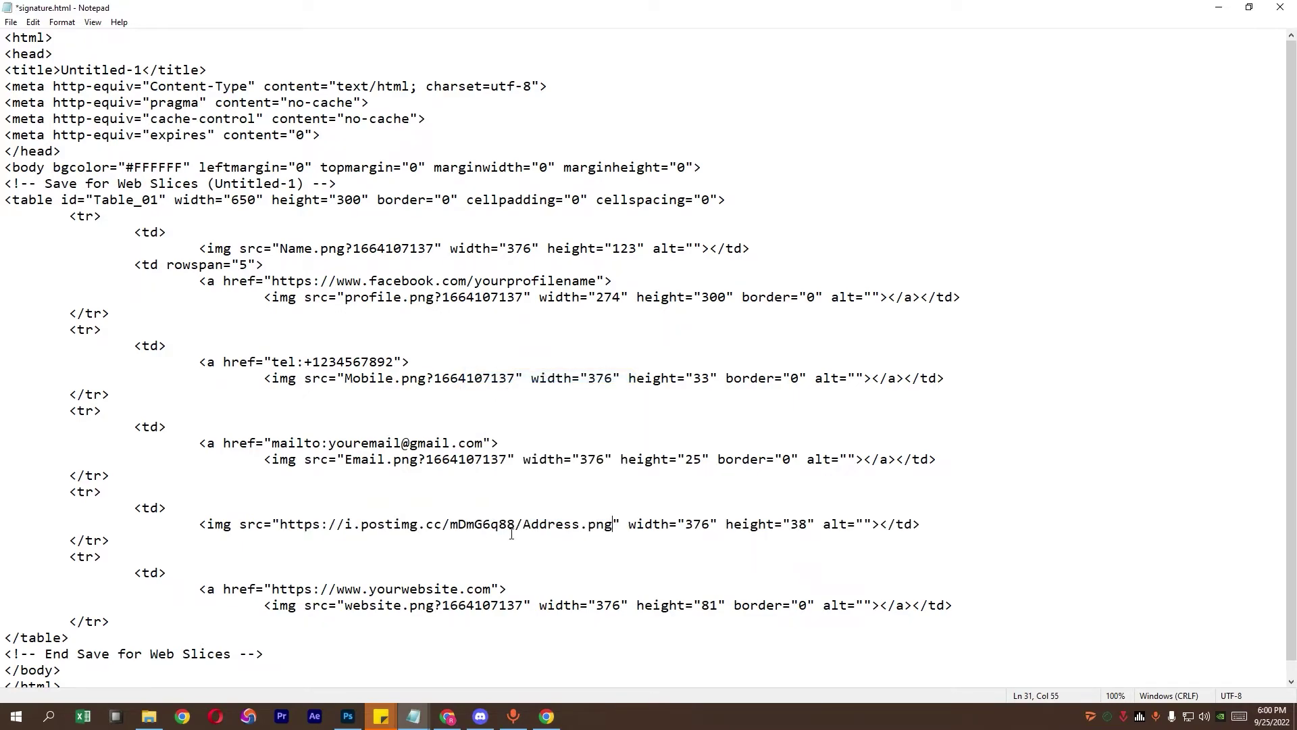
pyautogui.moveTo(523, 525); pyautogui.dragTo(564, 527)
pyautogui.click(534, 549)
# Copy the Email image's Postimages direct link and paste it over the Email image source
pyautogui.click(544, 726)
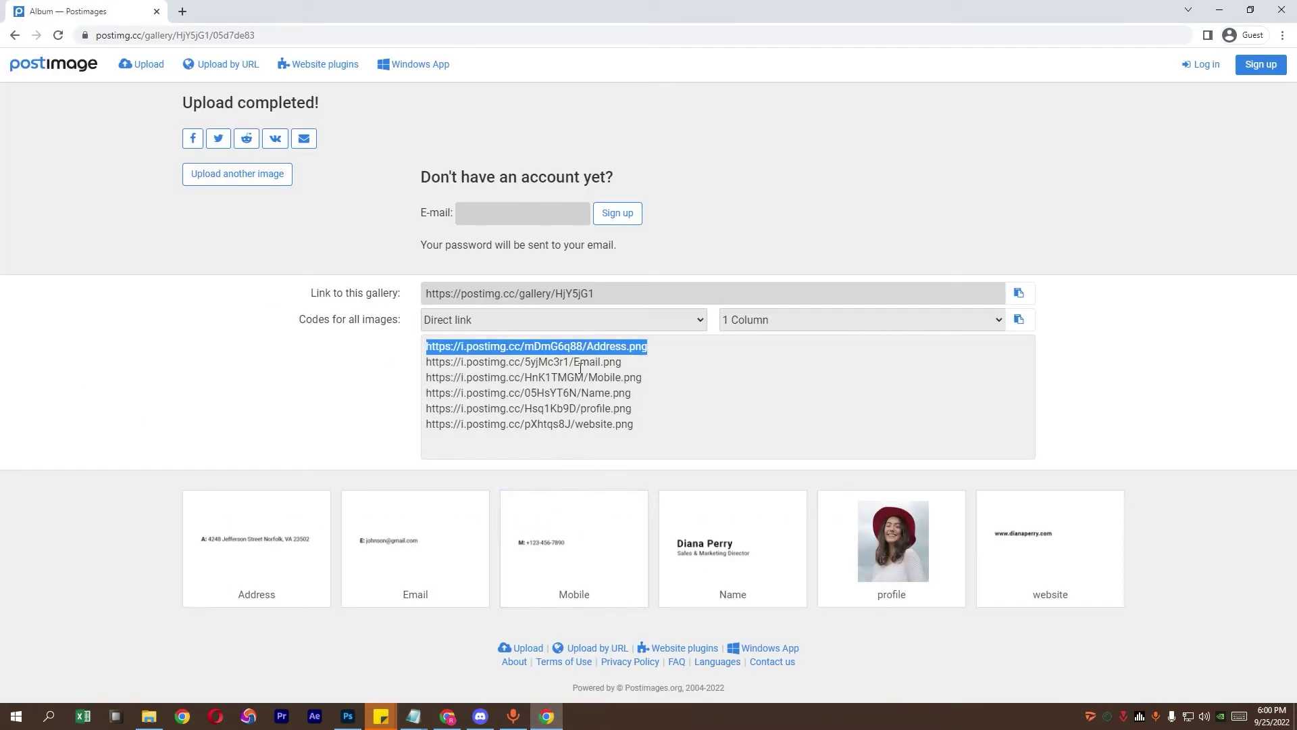
pyautogui.moveTo(574, 362)
pyautogui.mouseDown()
pyautogui.moveTo(600, 366)
pyautogui.moveTo(420, 368)
pyautogui.mouseUp()
pyautogui.rightClick(442, 369)
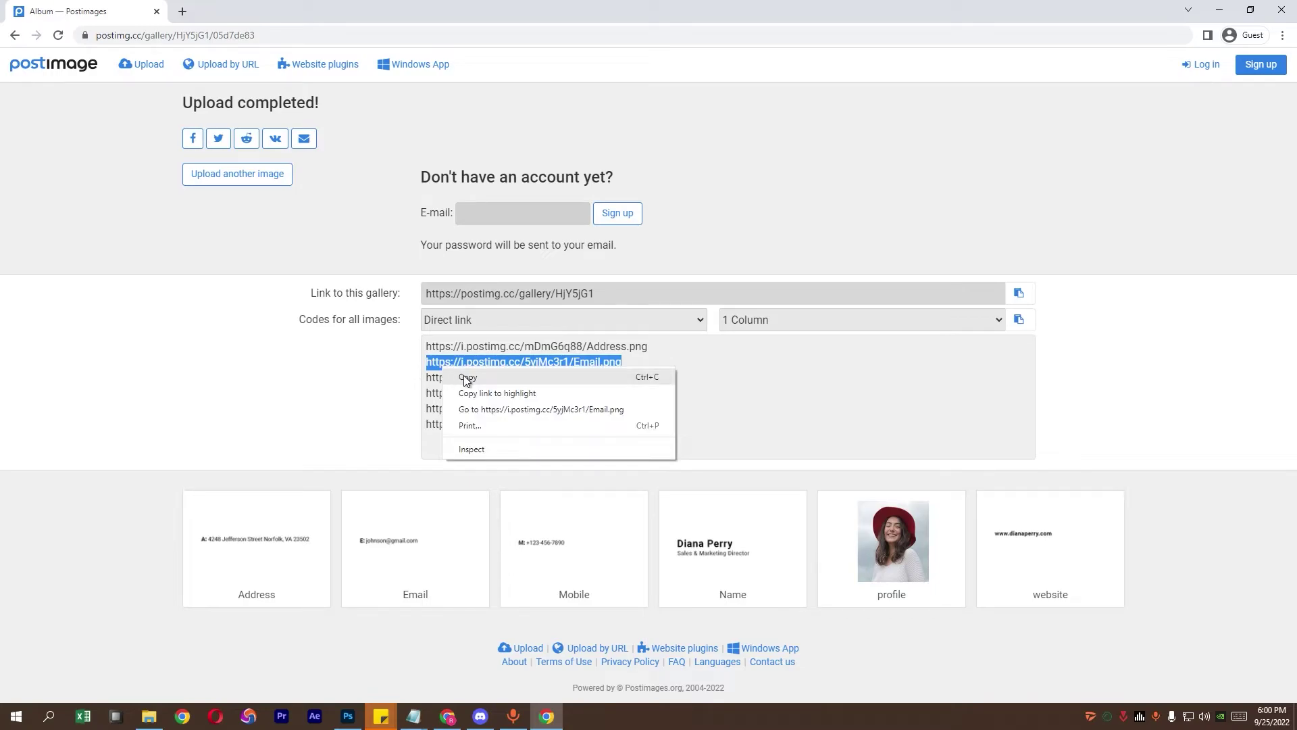
pyautogui.click(466, 378)
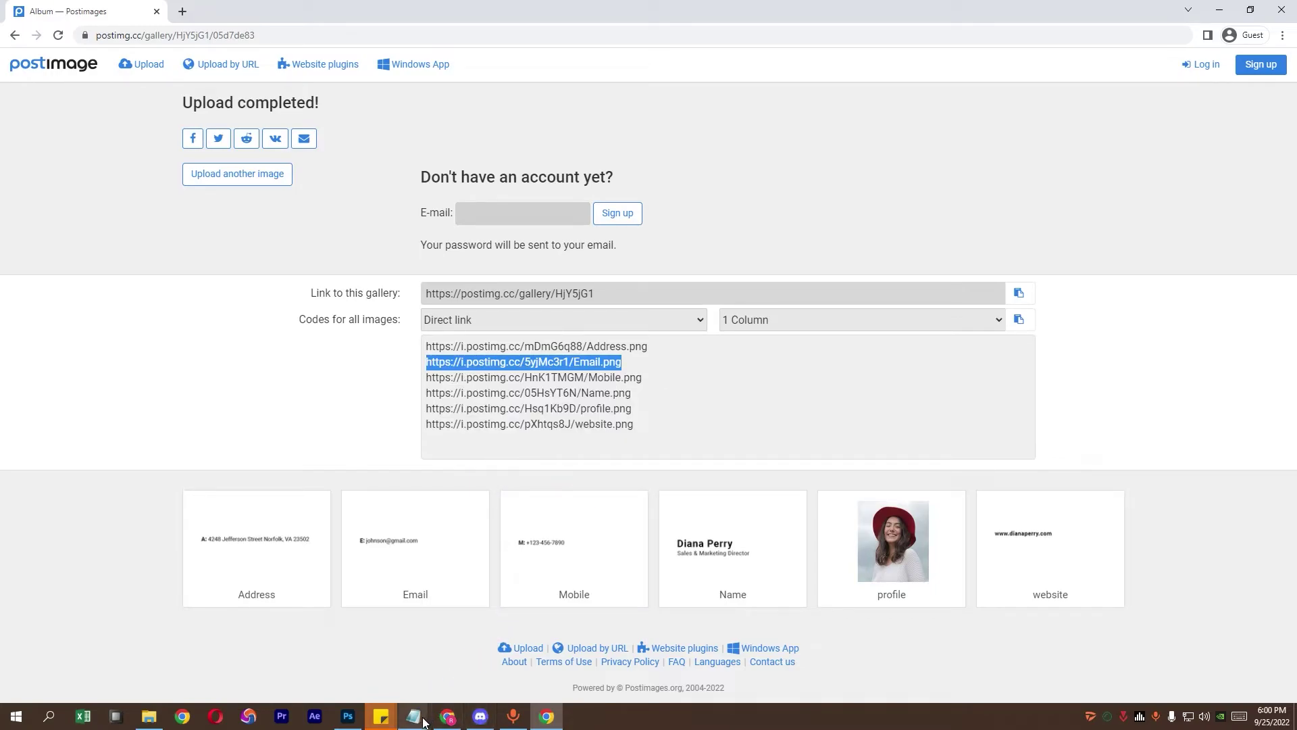
pyautogui.moveTo(413, 716)
pyautogui.click(445, 655)
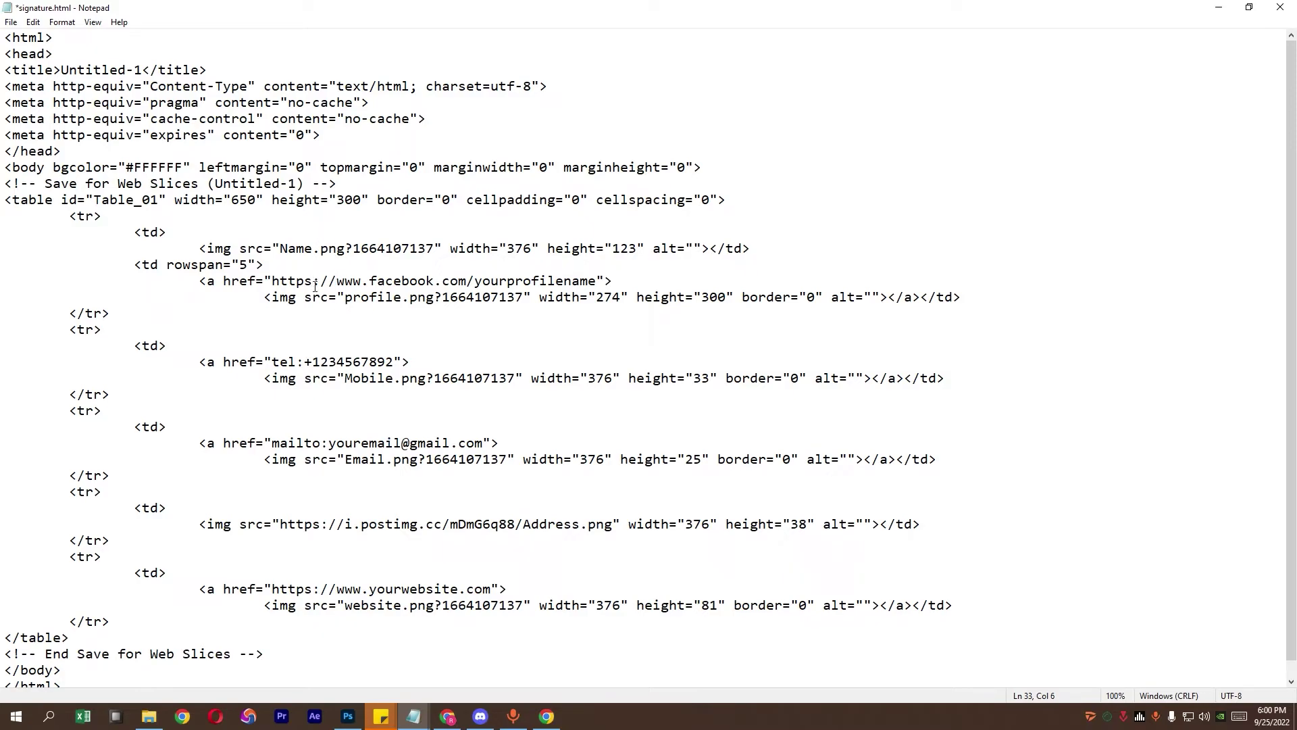
pyautogui.moveTo(345, 456); pyautogui.dragTo(501, 460)
pyautogui.click(363, 470)
pyautogui.rightClick(504, 456)
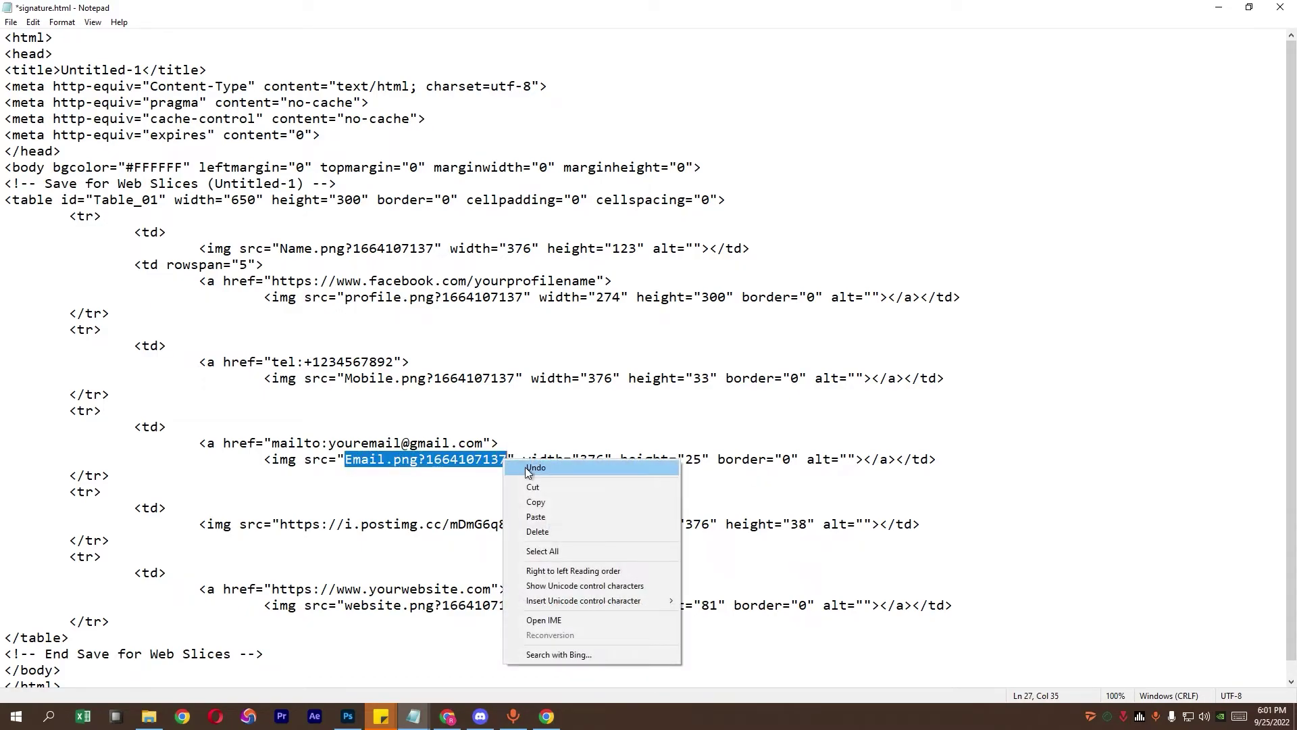
pyautogui.click(557, 516)
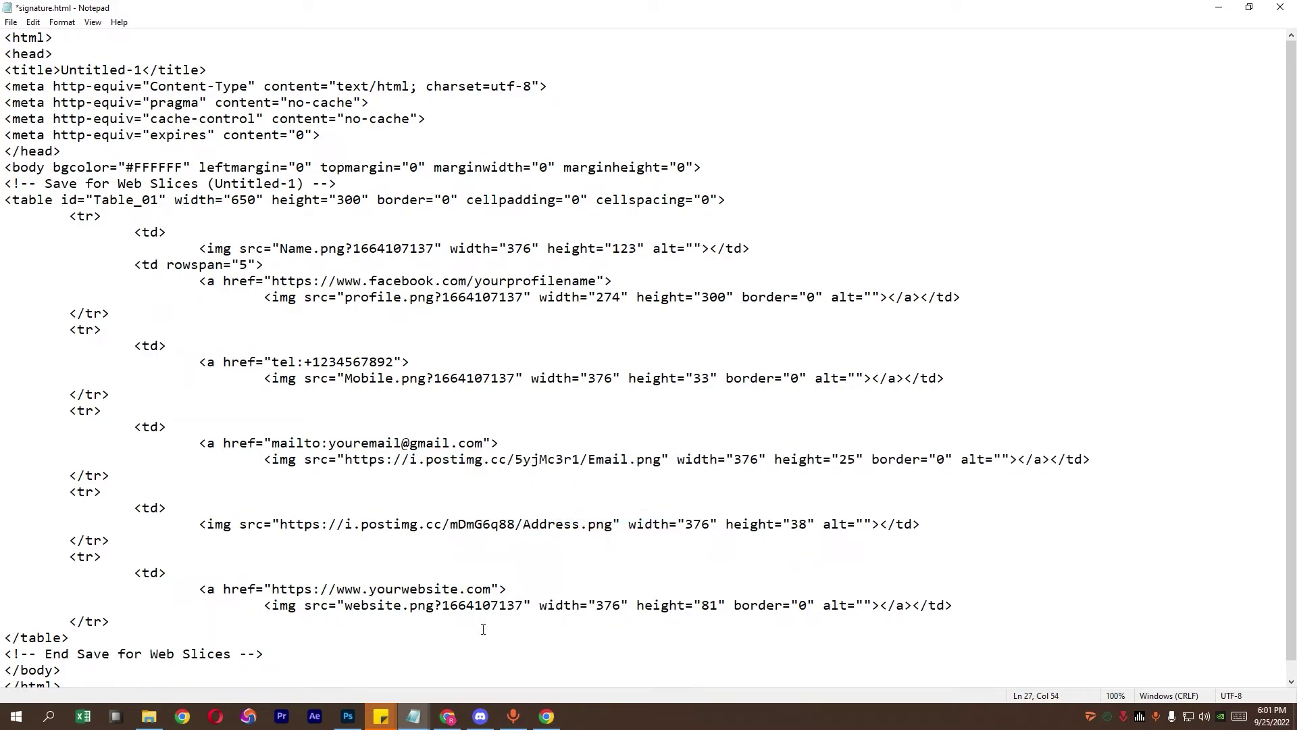
# Replace the Mobile image source in signature.html with its hosted Postimages link
pyautogui.click(547, 716)
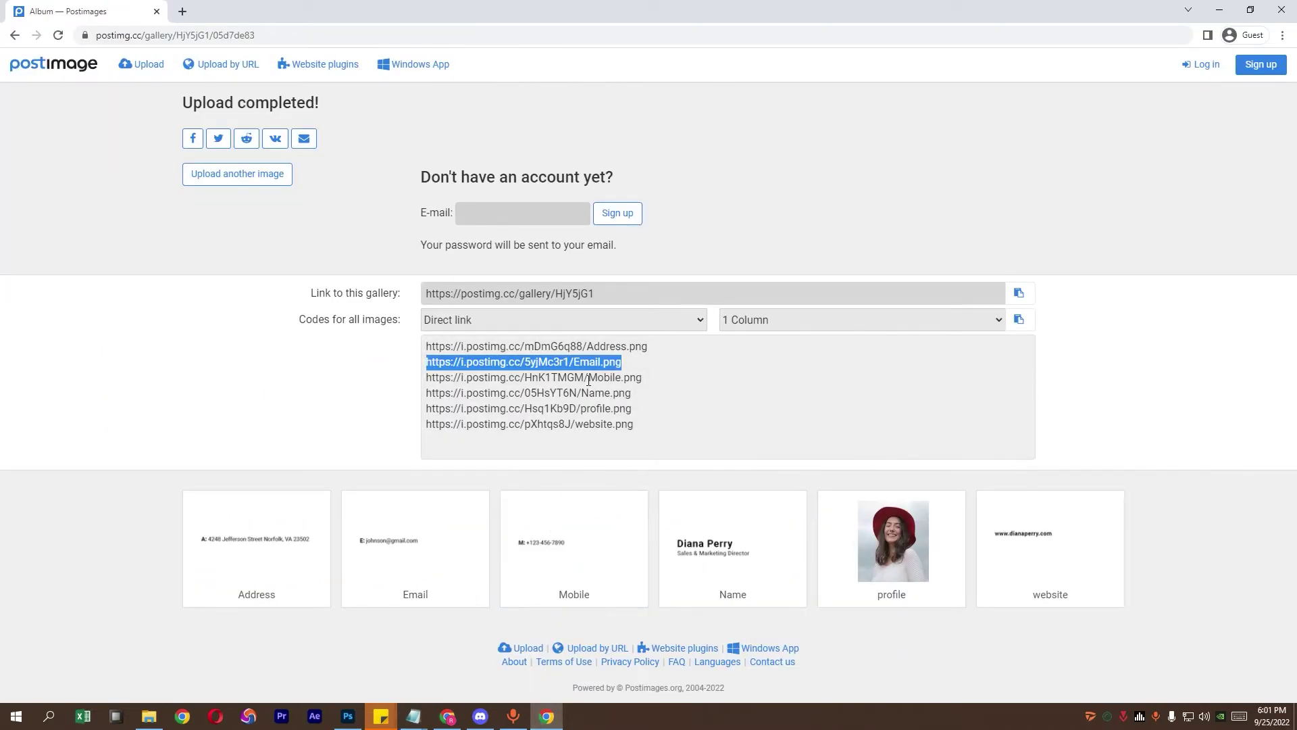
pyautogui.moveTo(588, 381)
pyautogui.mouseDown()
pyautogui.moveTo(621, 381)
pyautogui.moveTo(426, 380)
pyautogui.mouseUp()
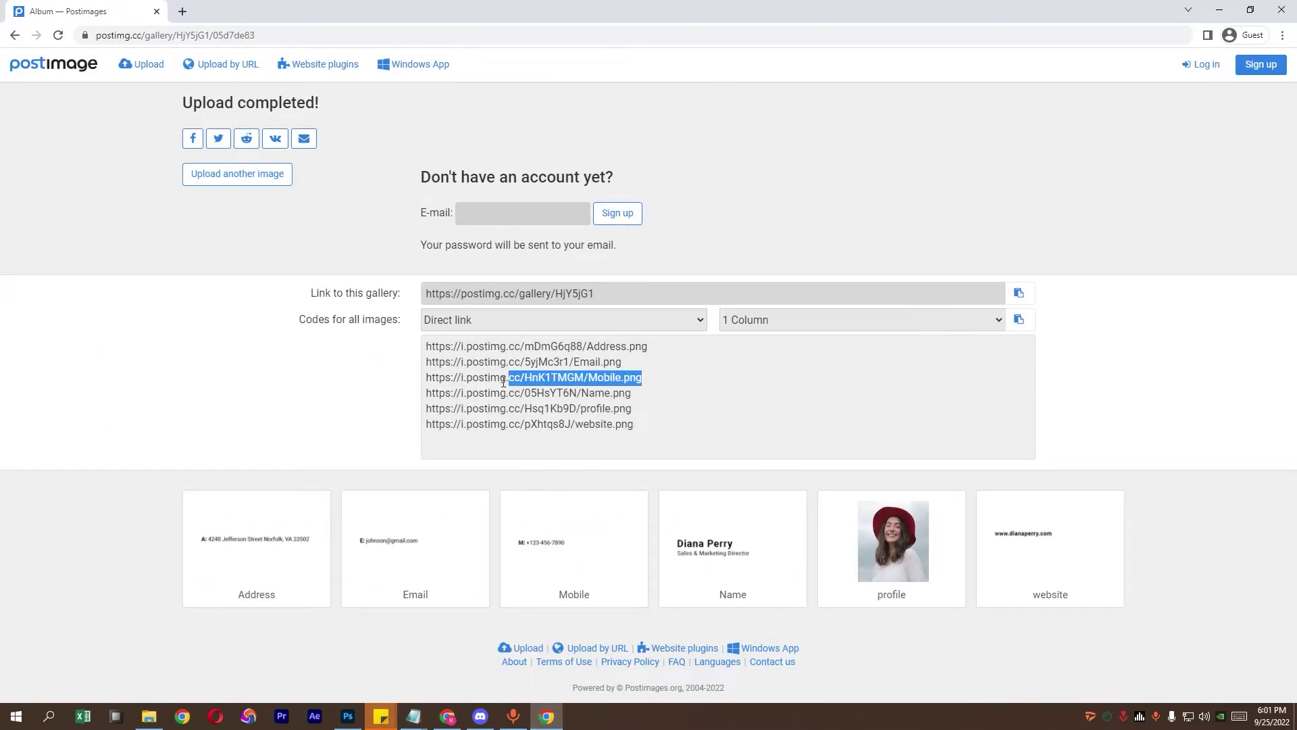
pyautogui.rightClick(459, 383)
pyautogui.click(483, 394)
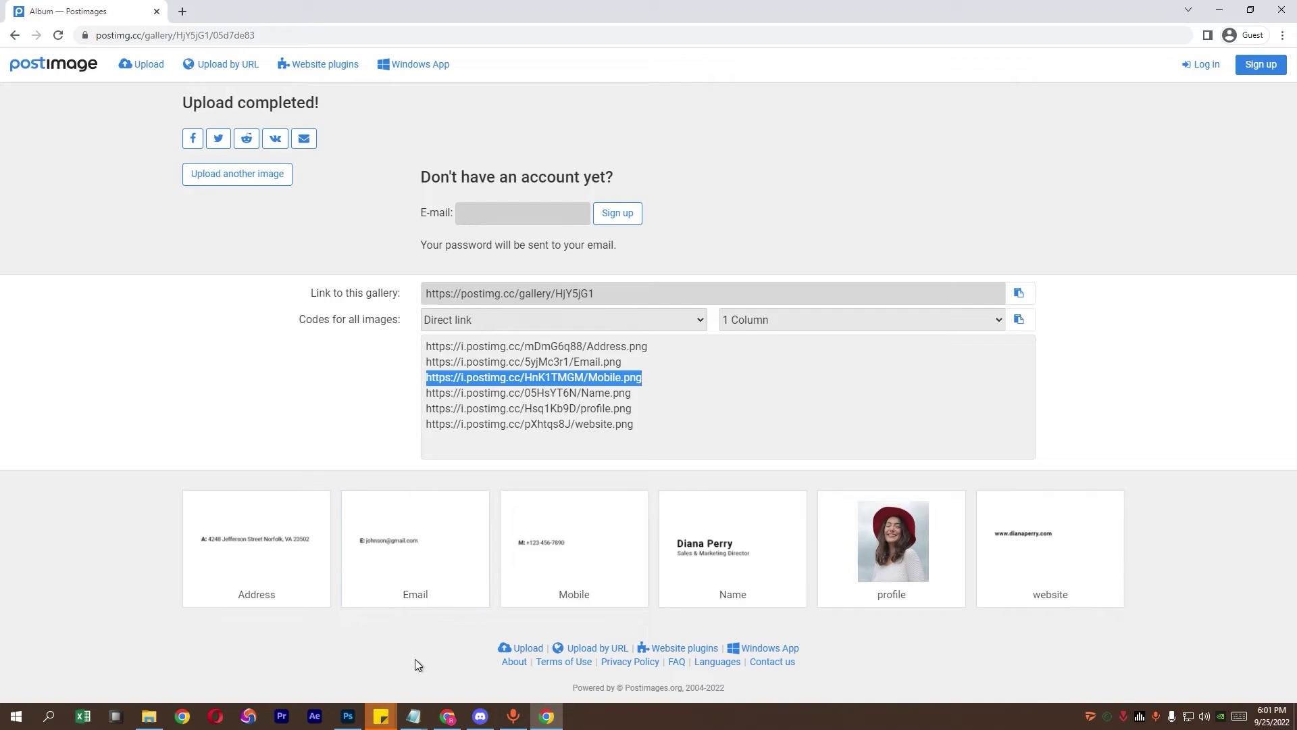
pyautogui.click(413, 716)
pyautogui.click(440, 679)
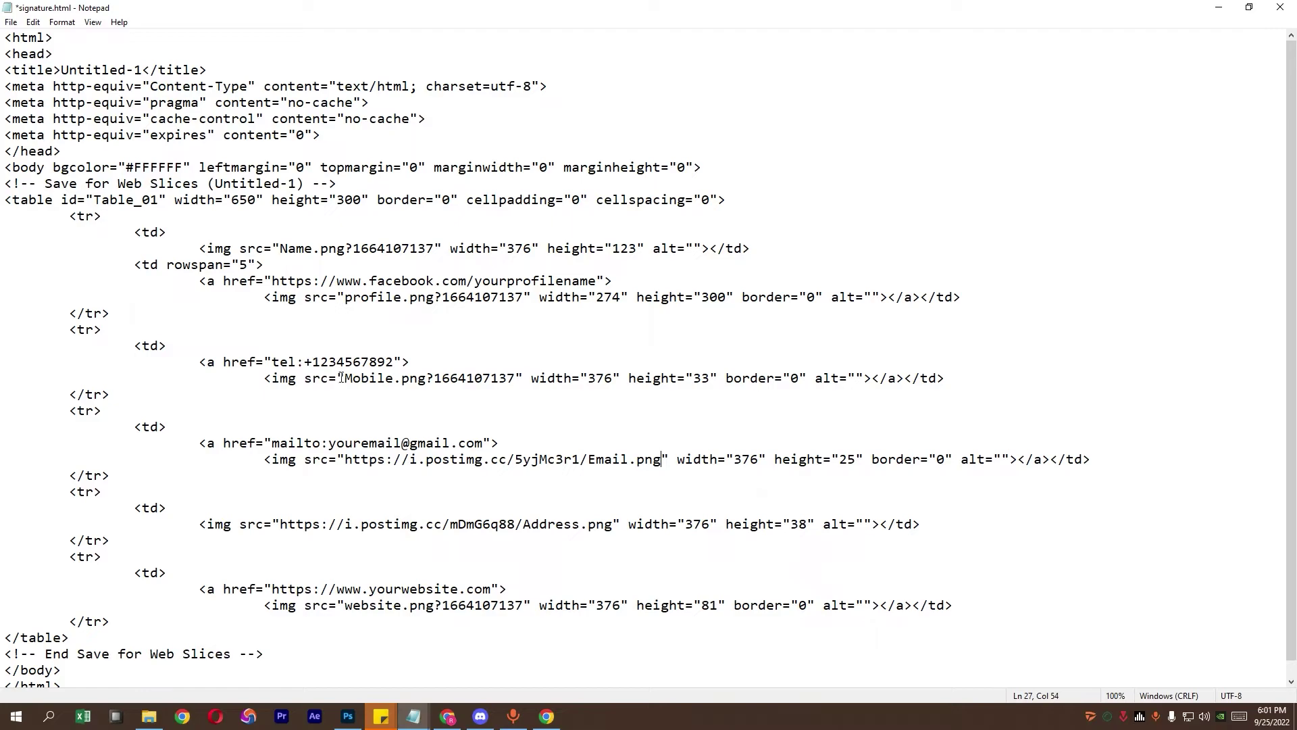
pyautogui.moveTo(341, 378); pyautogui.dragTo(523, 379)
pyautogui.click(402, 403)
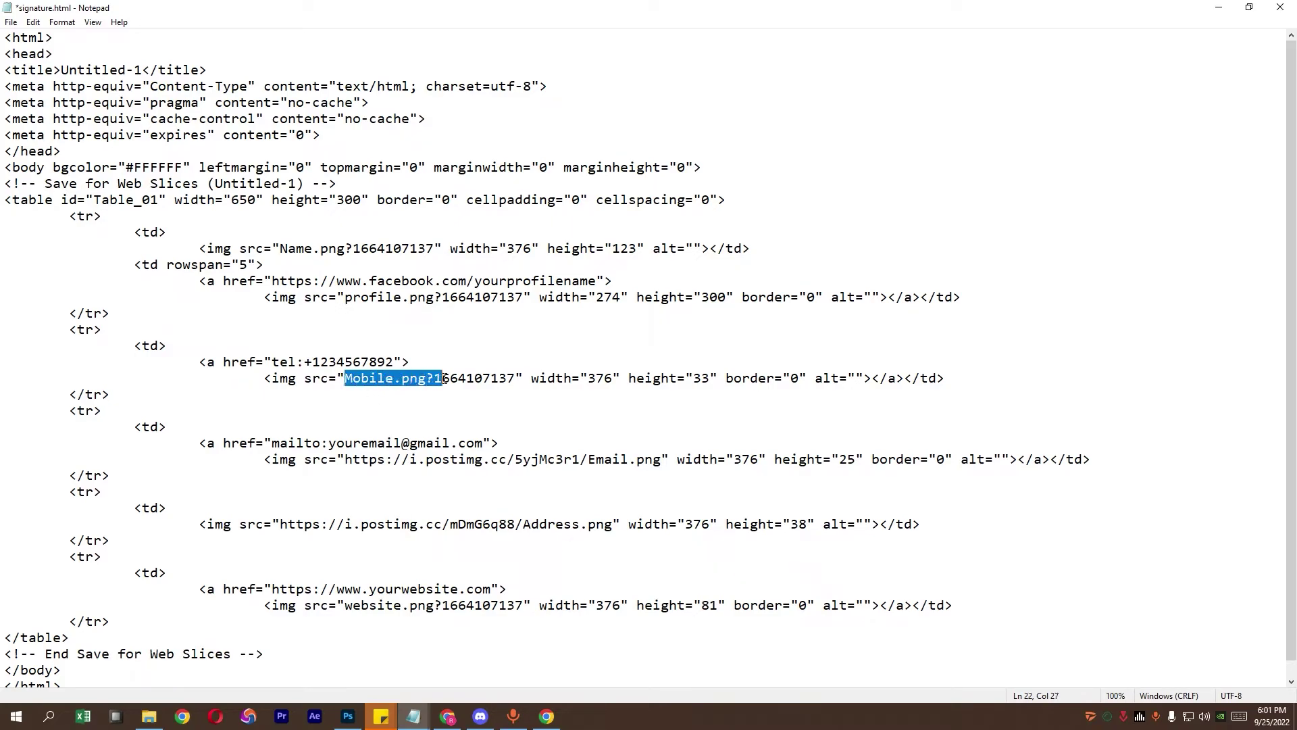
pyautogui.rightClick(519, 378)
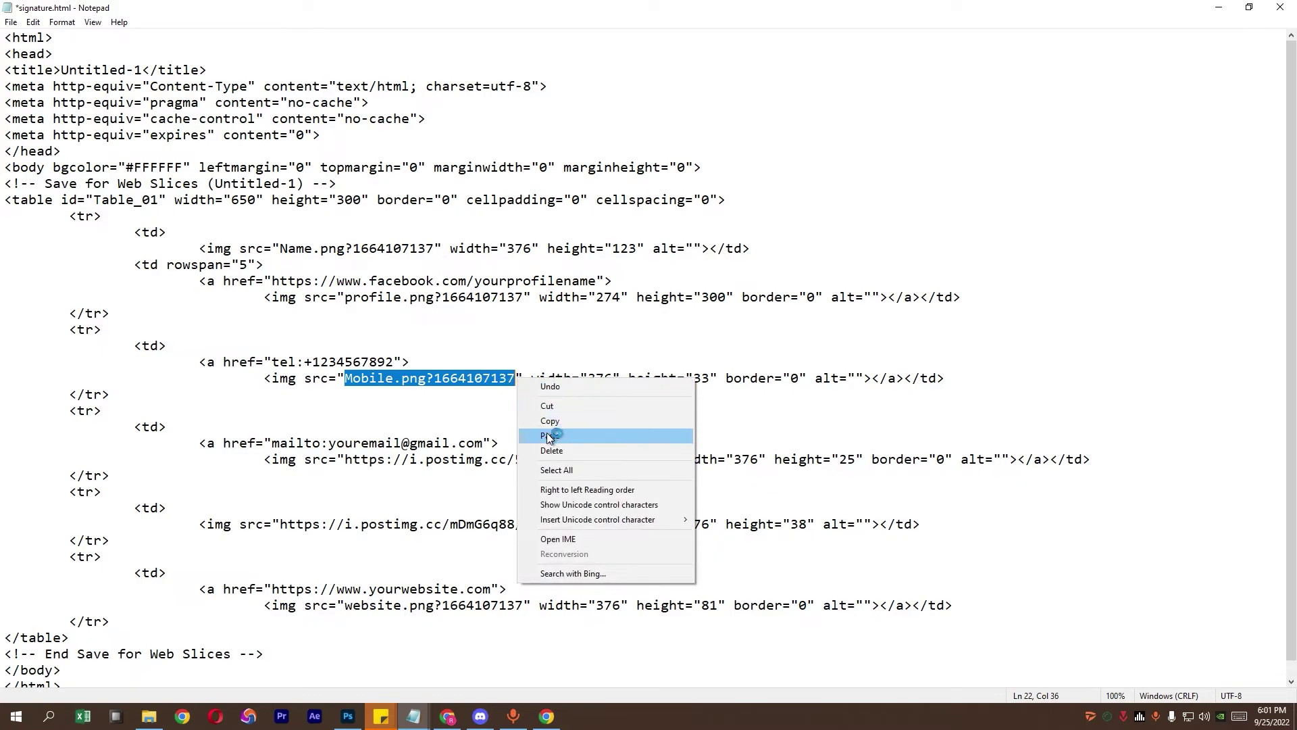
pyautogui.click(558, 434)
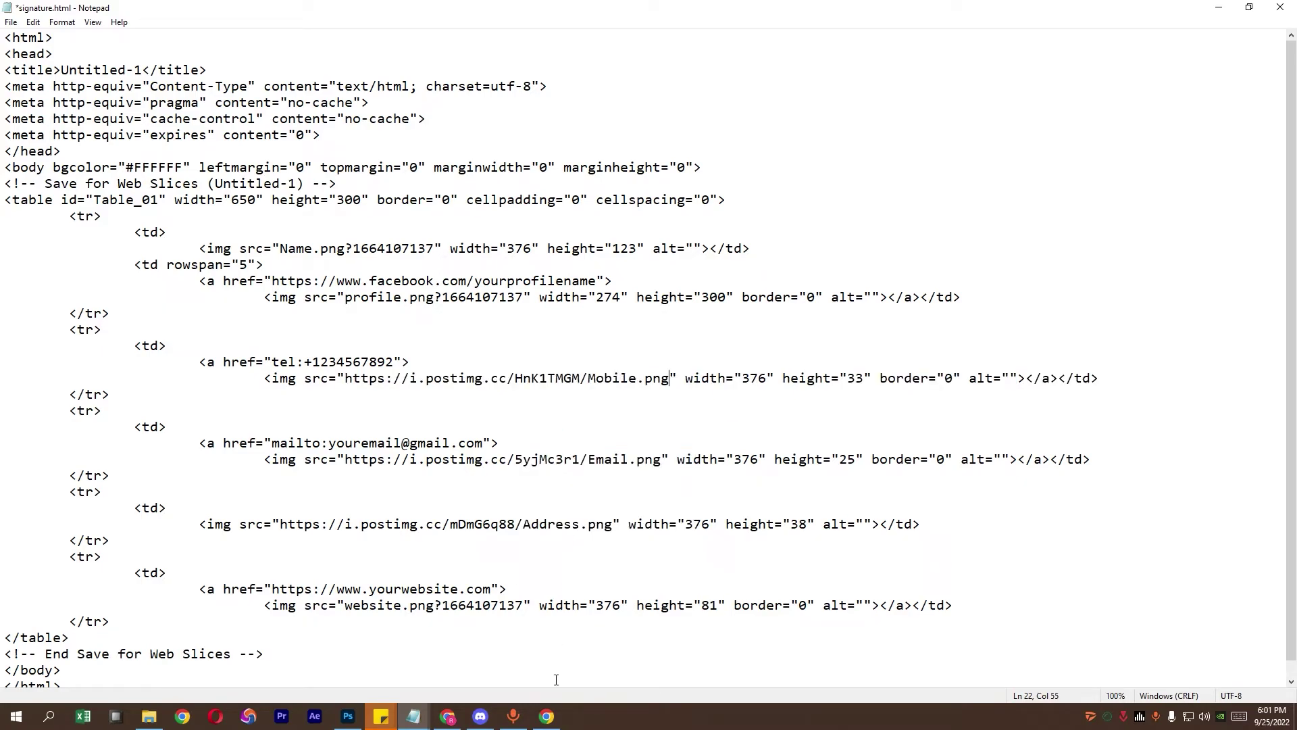
# Replace the Name image source with its hosted Postimages link
pyautogui.click(546, 716)
pyautogui.moveTo(581, 392); pyautogui.dragTo(601, 394)
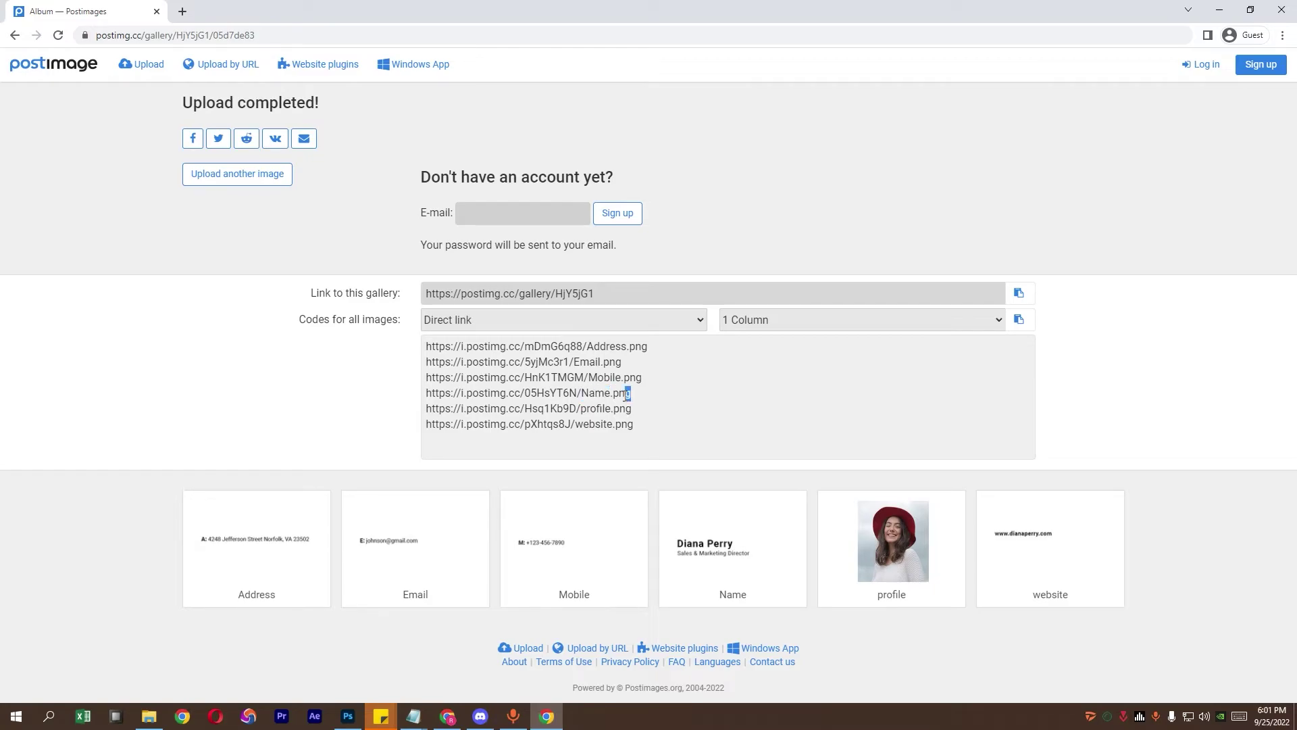
pyautogui.moveTo(630, 396); pyautogui.dragTo(426, 393)
pyautogui.rightClick(453, 397)
pyautogui.click(477, 405)
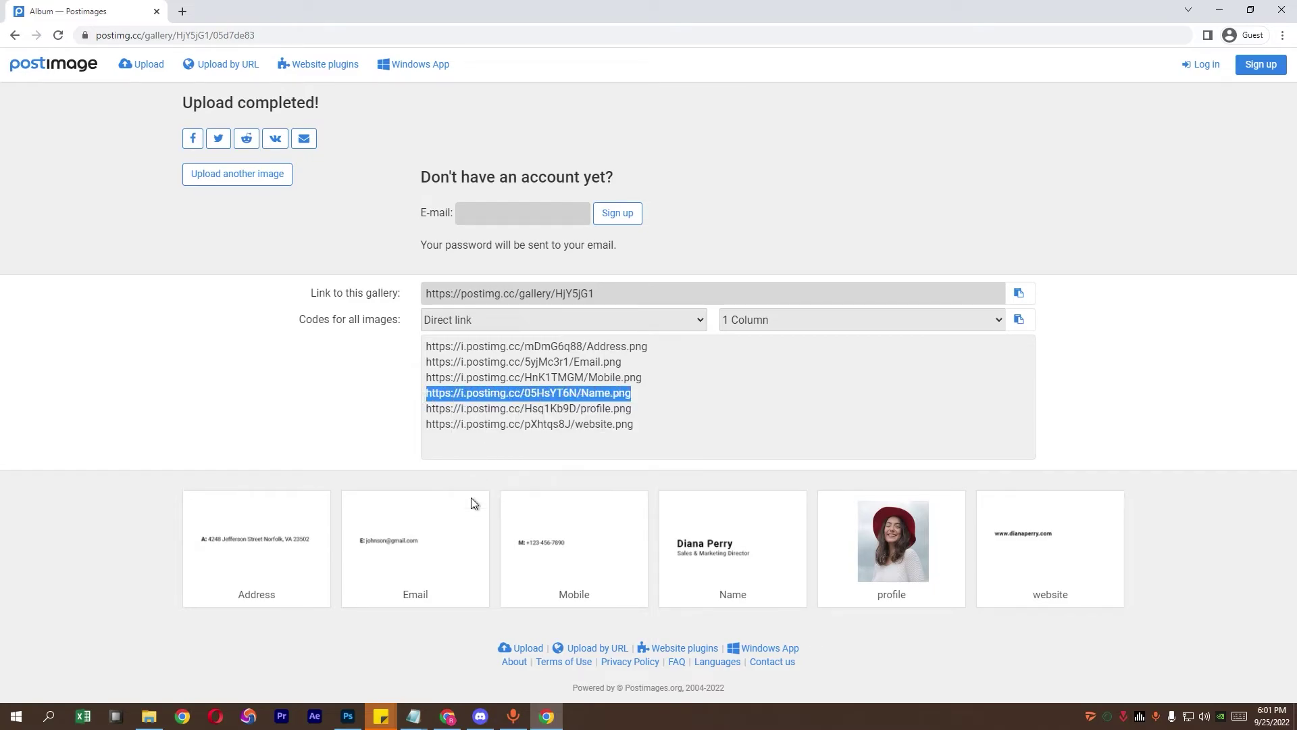
pyautogui.click(413, 716)
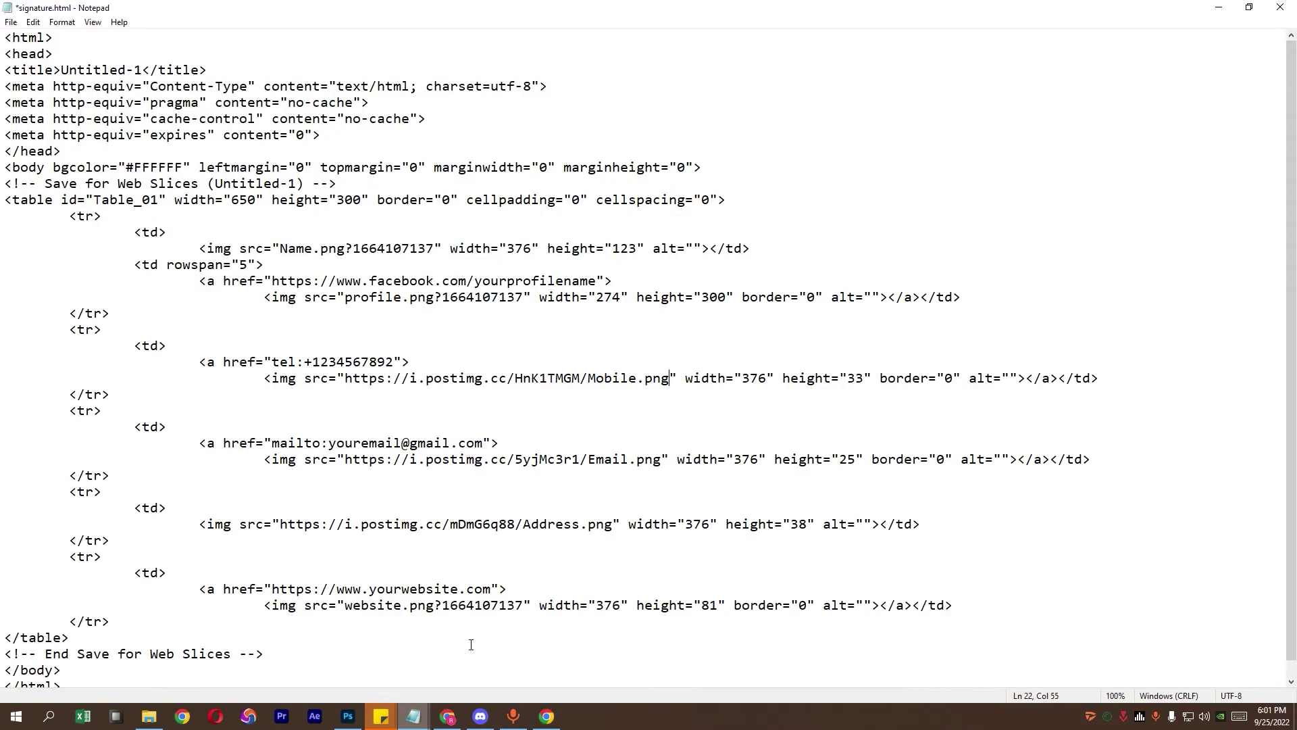
pyautogui.moveTo(280, 251); pyautogui.dragTo(433, 250)
pyautogui.rightClick(430, 248)
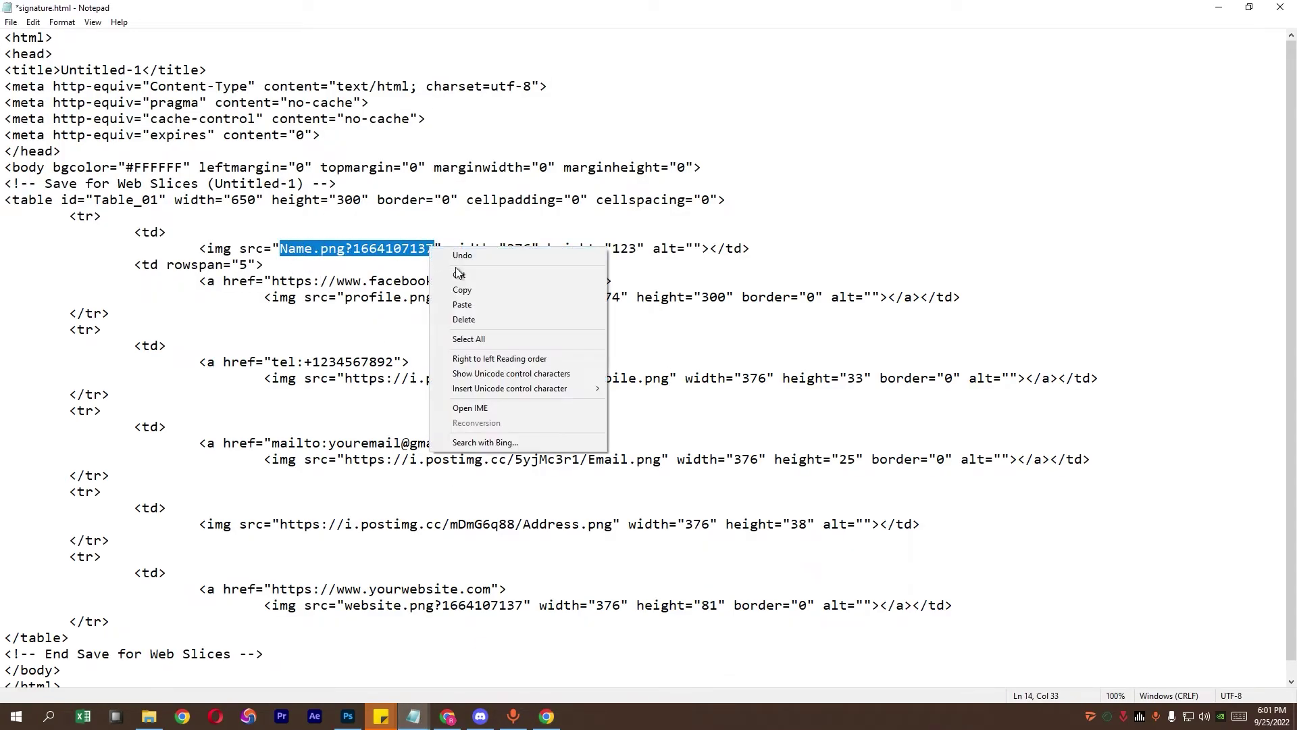
pyautogui.click(472, 303)
pyautogui.click(546, 717)
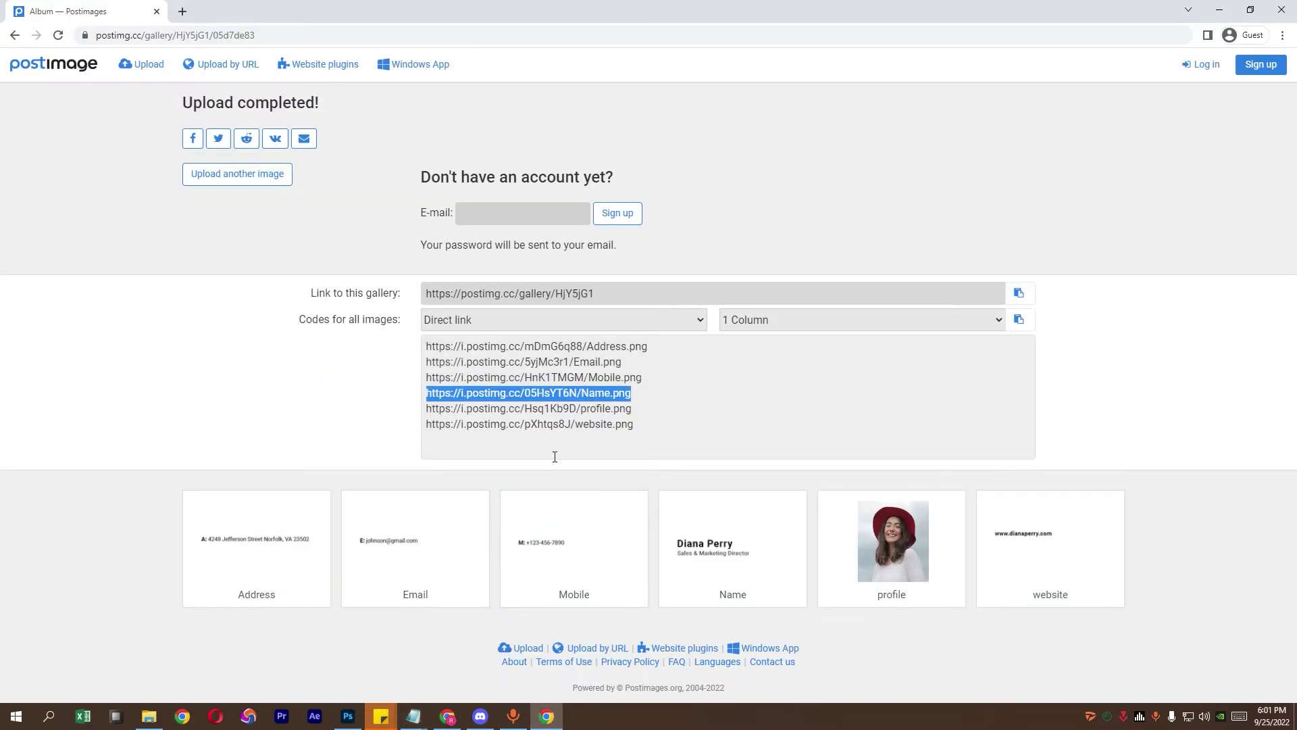
pyautogui.moveTo(580, 409)
pyautogui.mouseDown()
pyautogui.moveTo(617, 410)
pyautogui.moveTo(435, 414)
pyautogui.mouseUp()
pyautogui.rightClick(439, 412)
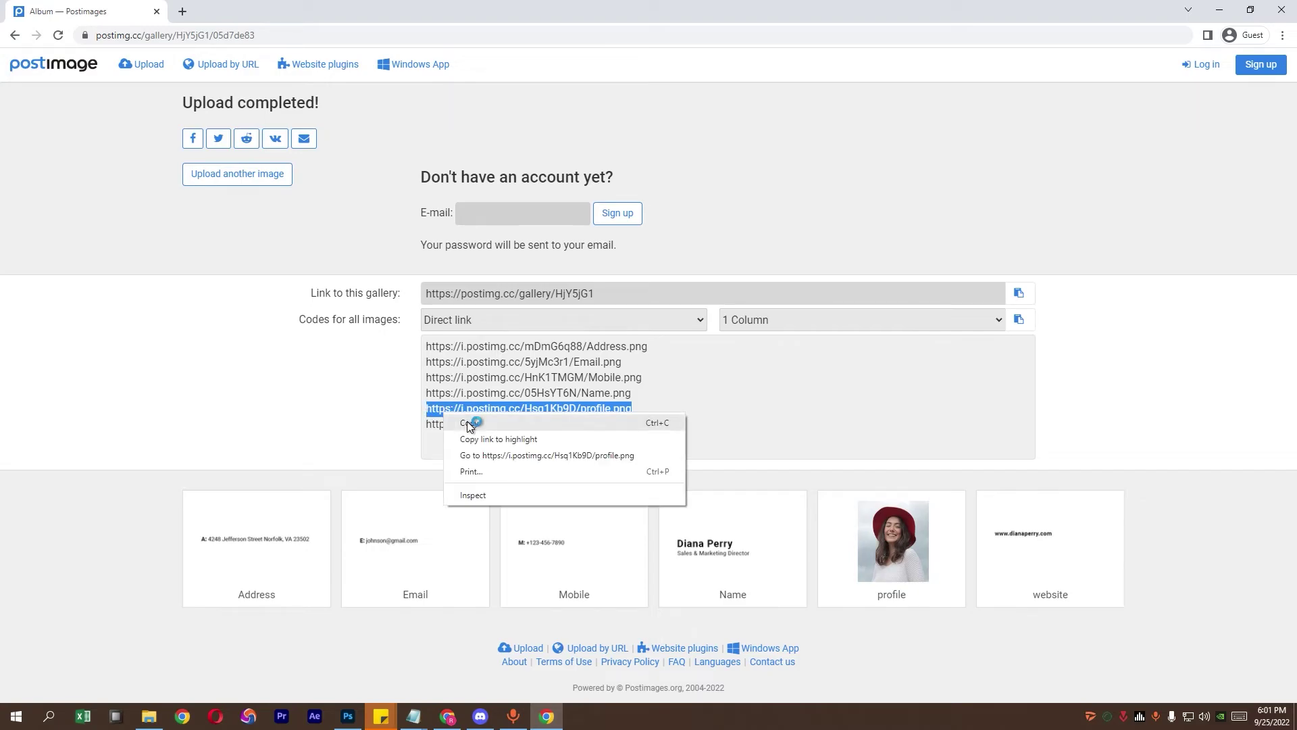
pyautogui.click(473, 422)
pyautogui.click(413, 716)
pyautogui.click(465, 667)
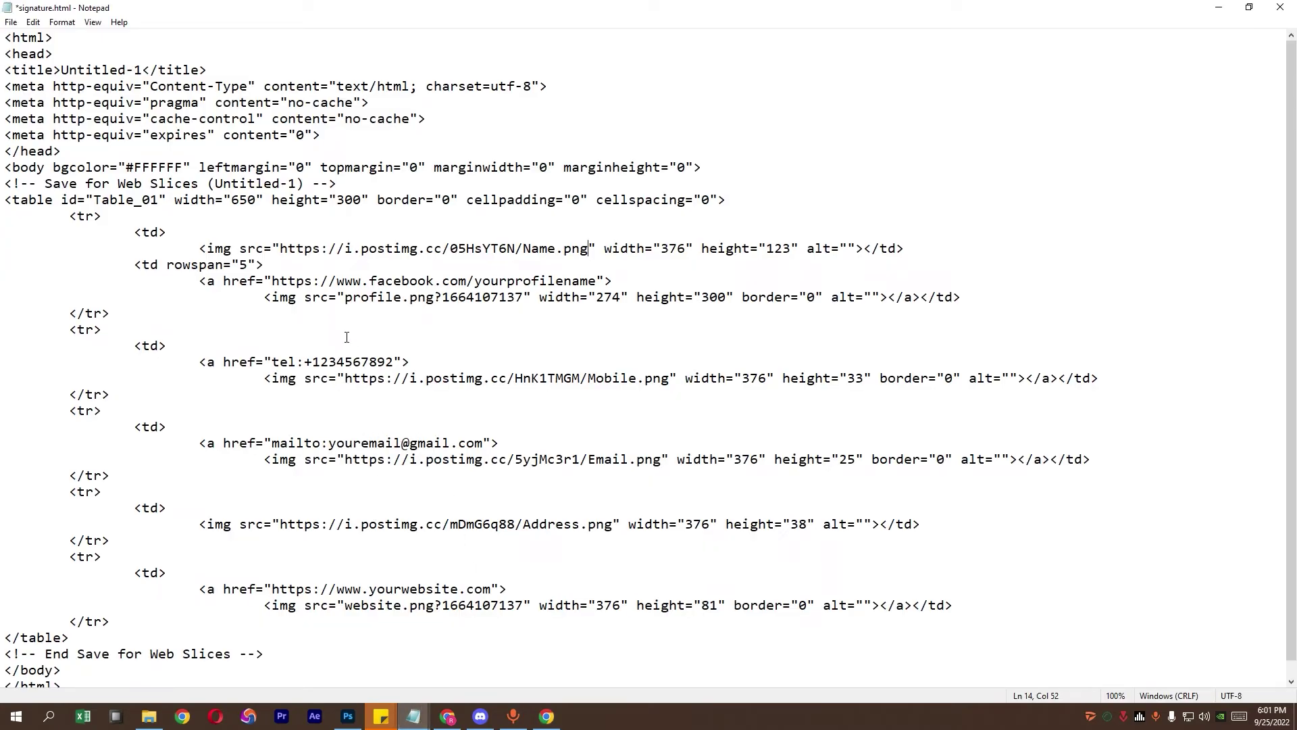
pyautogui.doubleClick(350, 301)
pyautogui.click(378, 327)
pyautogui.moveTo(344, 301); pyautogui.dragTo(523, 299)
pyautogui.rightClick(513, 301)
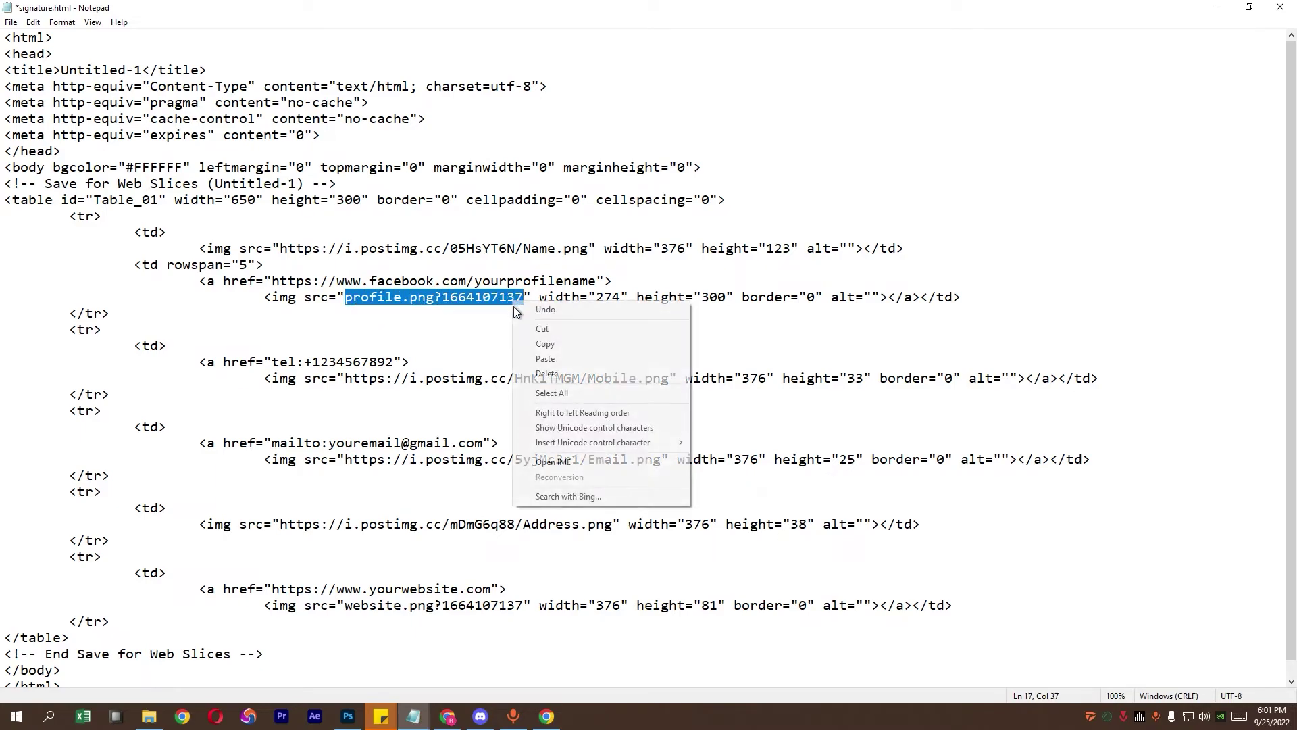
pyautogui.click(544, 359)
pyautogui.click(533, 724)
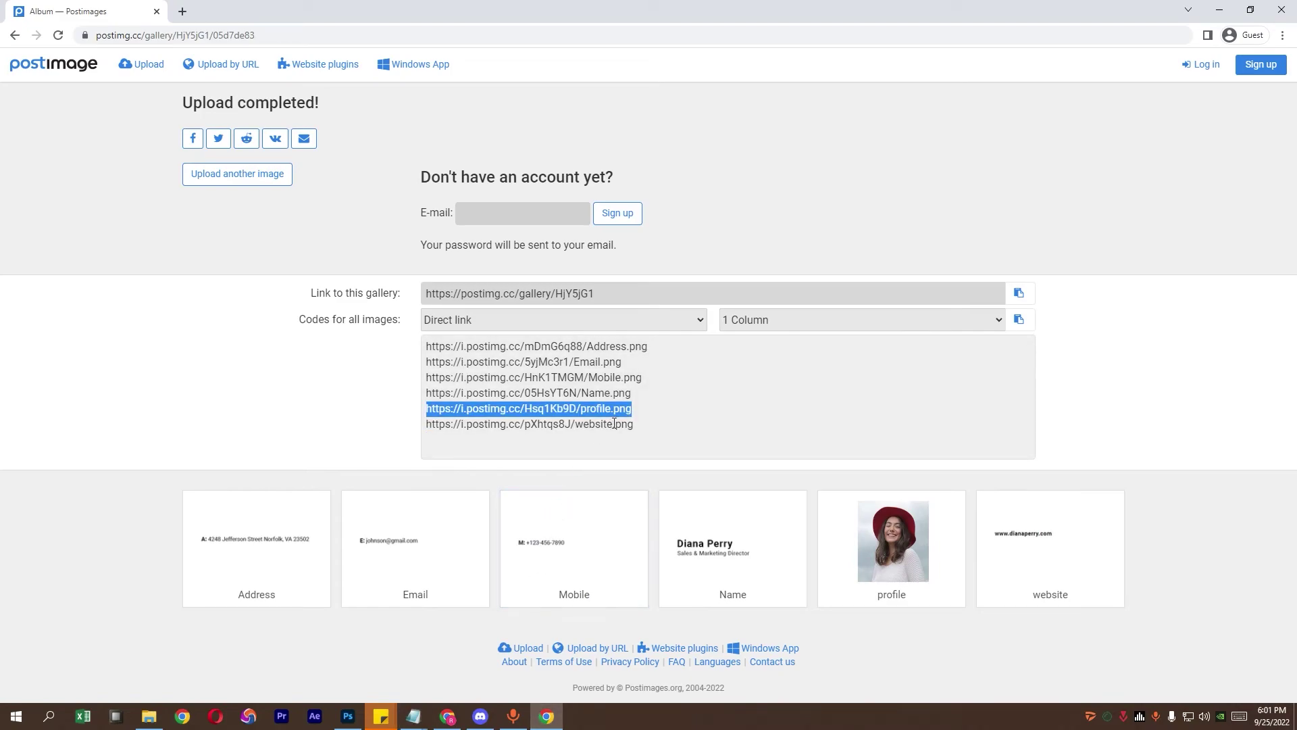
pyautogui.moveTo(576, 424)
pyautogui.mouseDown()
pyautogui.moveTo(620, 425)
pyautogui.moveTo(429, 430)
pyautogui.mouseUp()
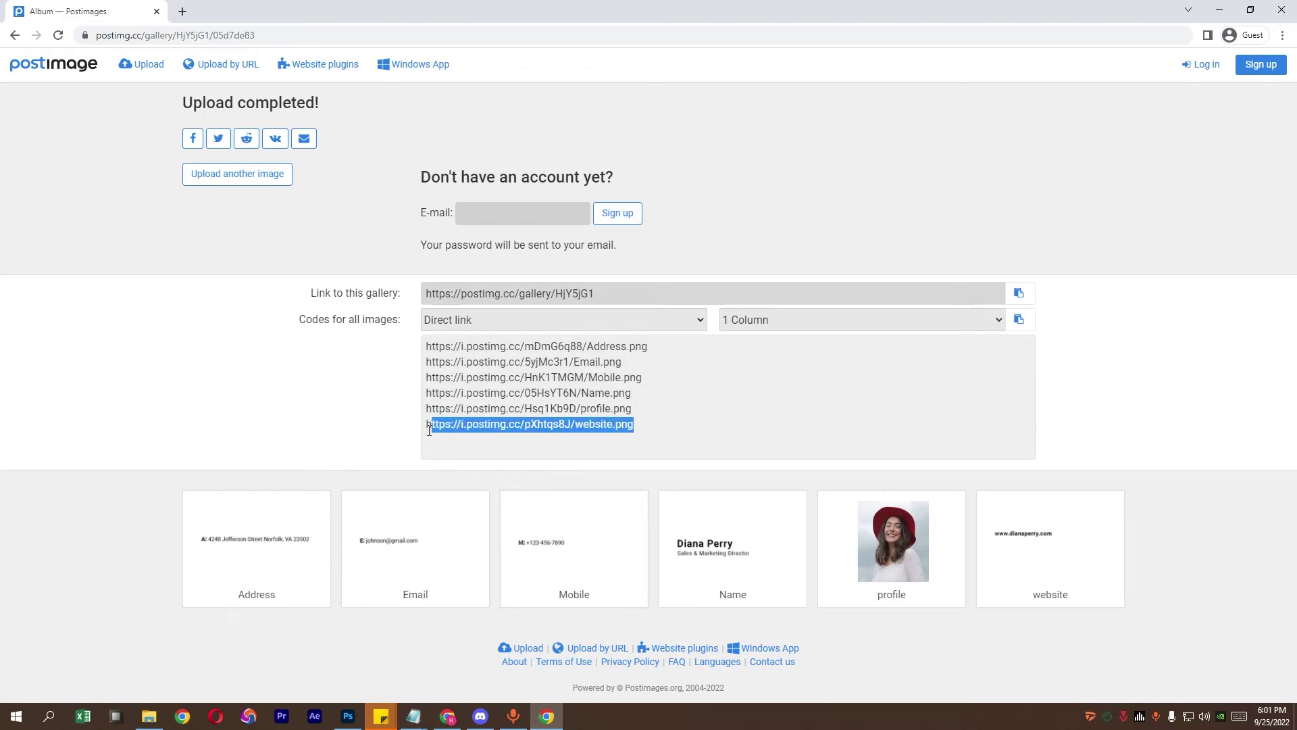
pyautogui.click(547, 716)
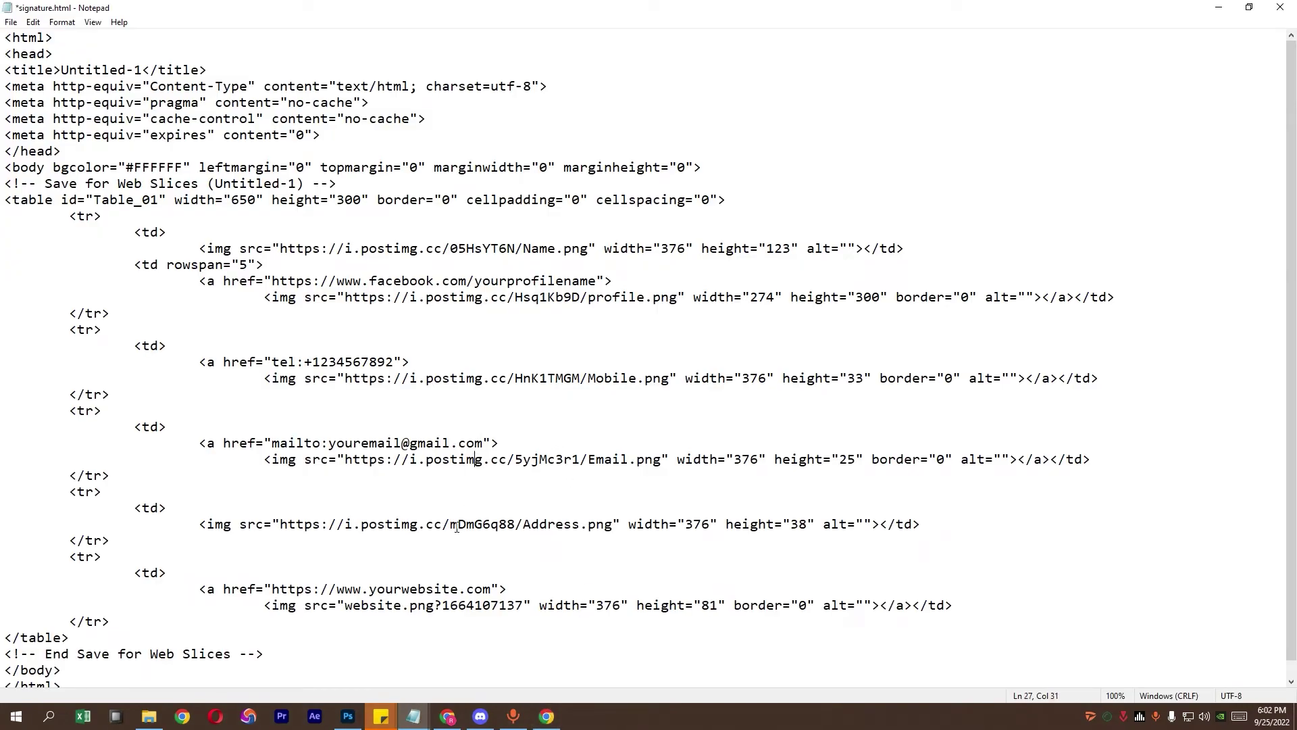
pyautogui.moveTo(346, 606); pyautogui.dragTo(523, 606)
pyautogui.rightClick(523, 606)
pyautogui.click(569, 459)
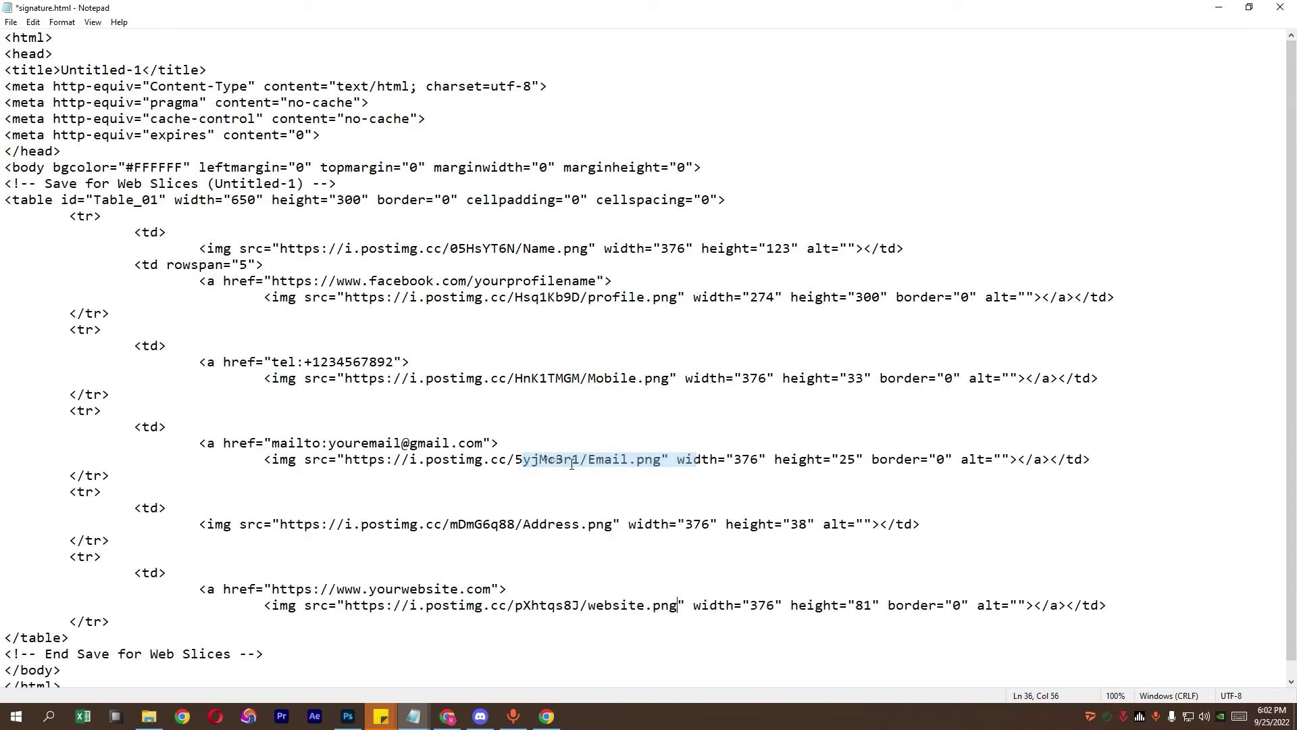
# Close Notepad saving the edits, and open signature.html in Chrome
pyautogui.click(1279, 7)
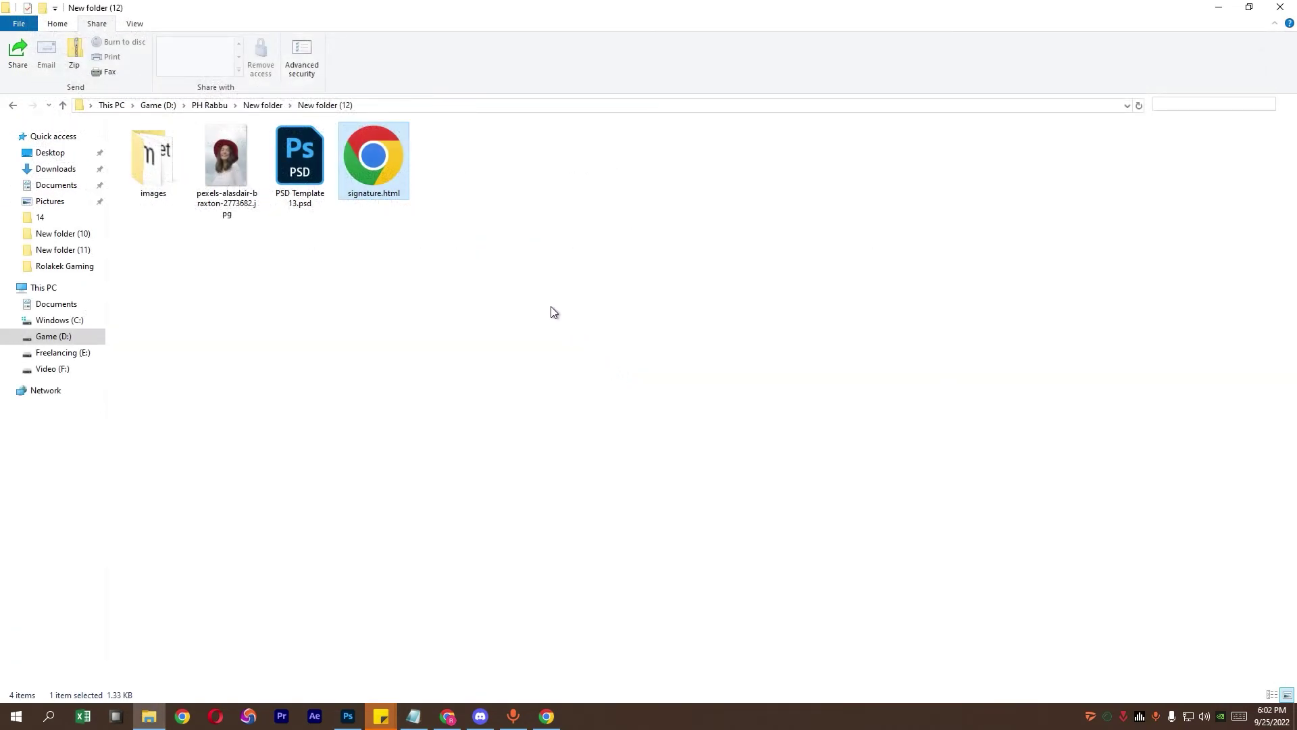
pyautogui.rightClick(378, 158)
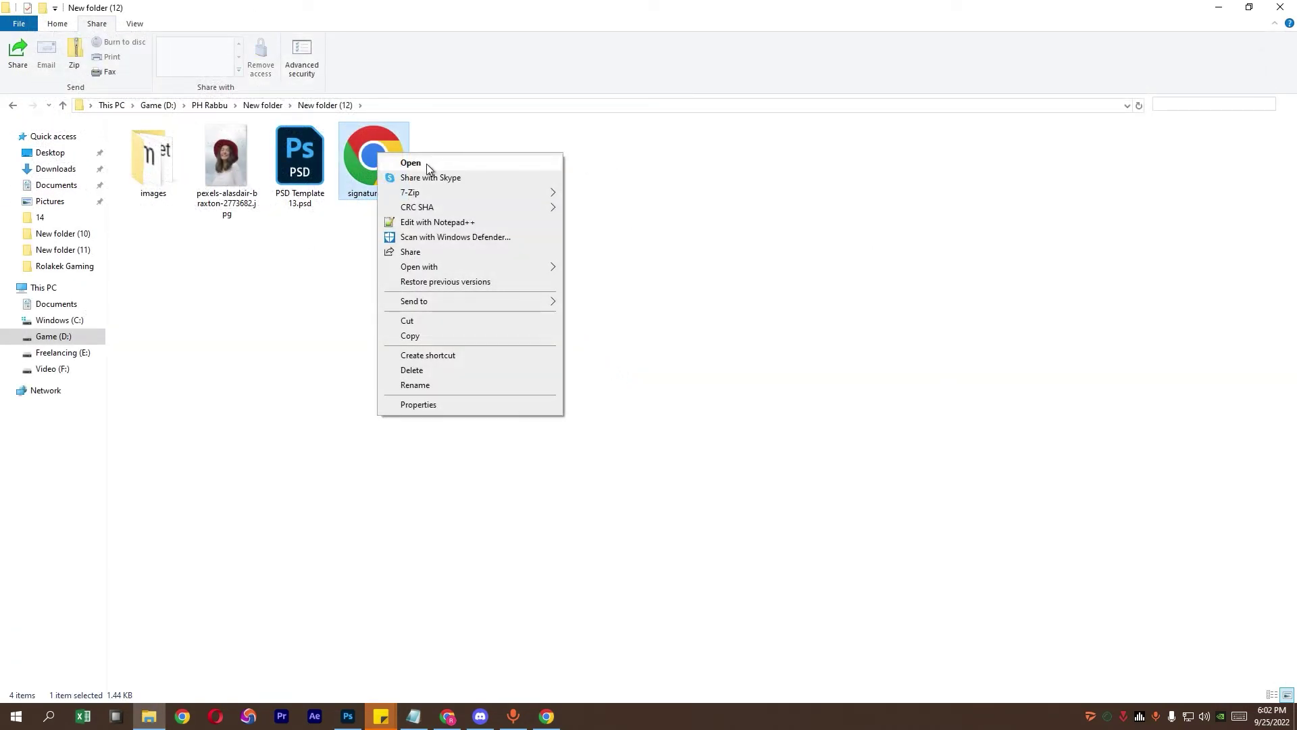
pyautogui.click(427, 163)
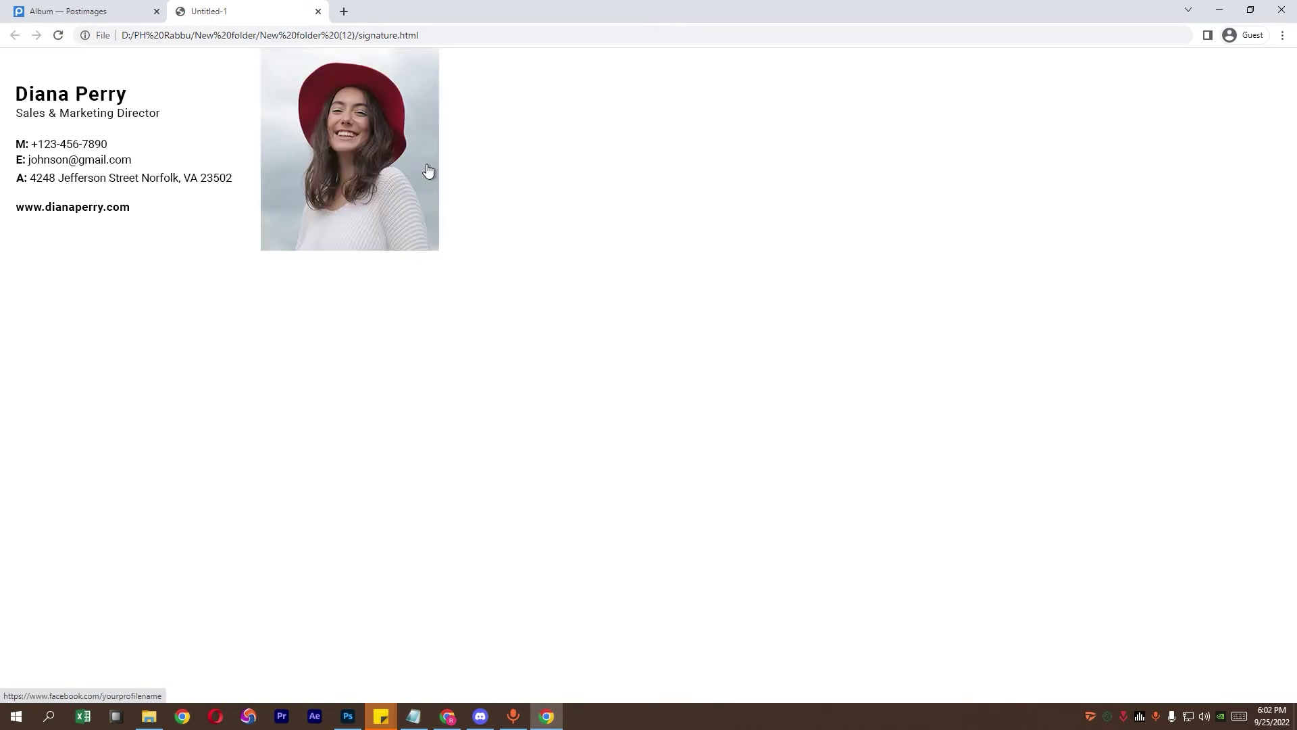
# Copy the entire rendered signature from Chrome and switch to the Outlook window
pyautogui.hotkey('ctrl', 'a')
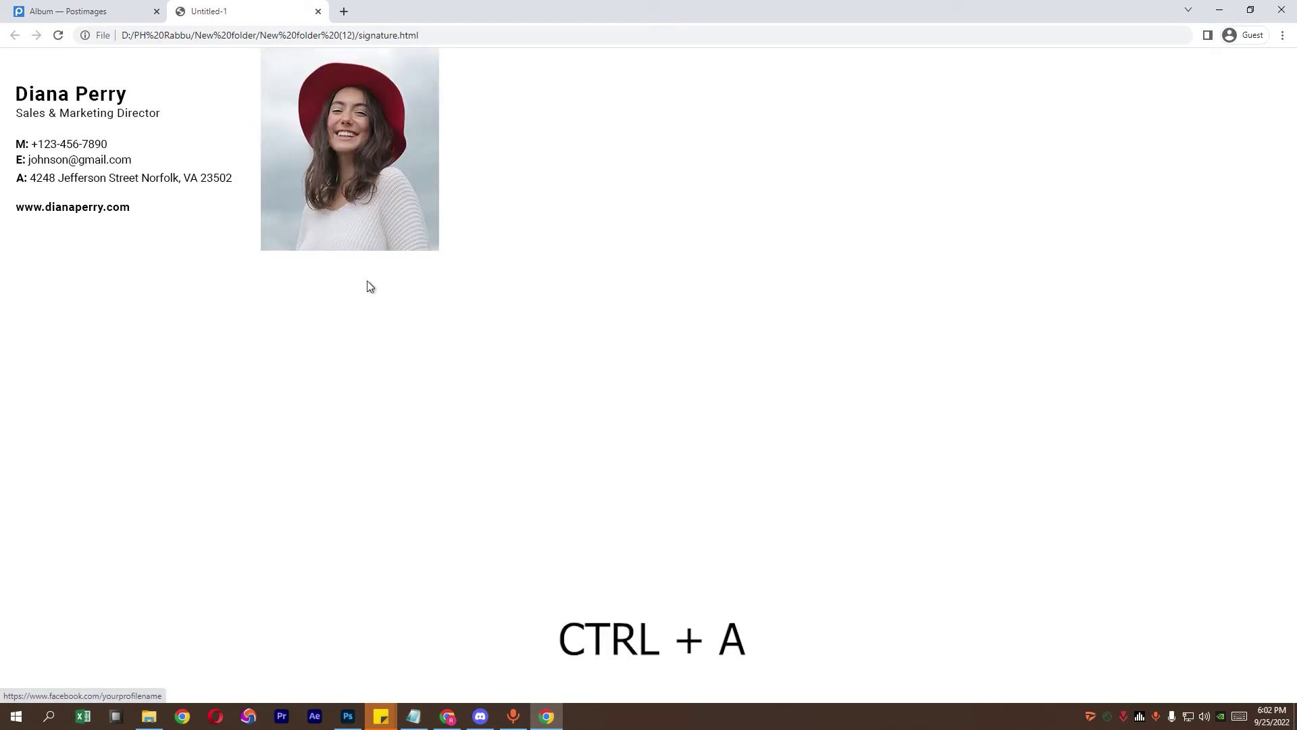
pyautogui.hotkey('ctrl', 'a')
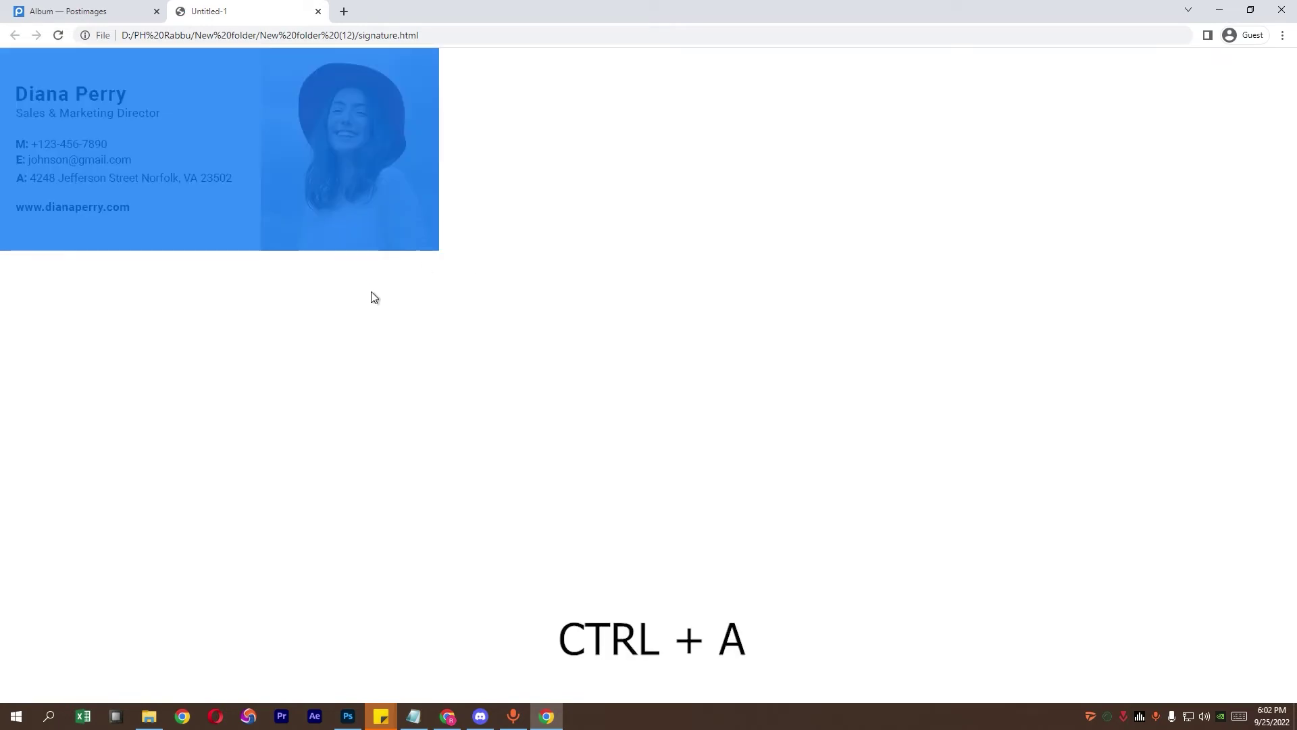
pyautogui.rightClick(372, 291)
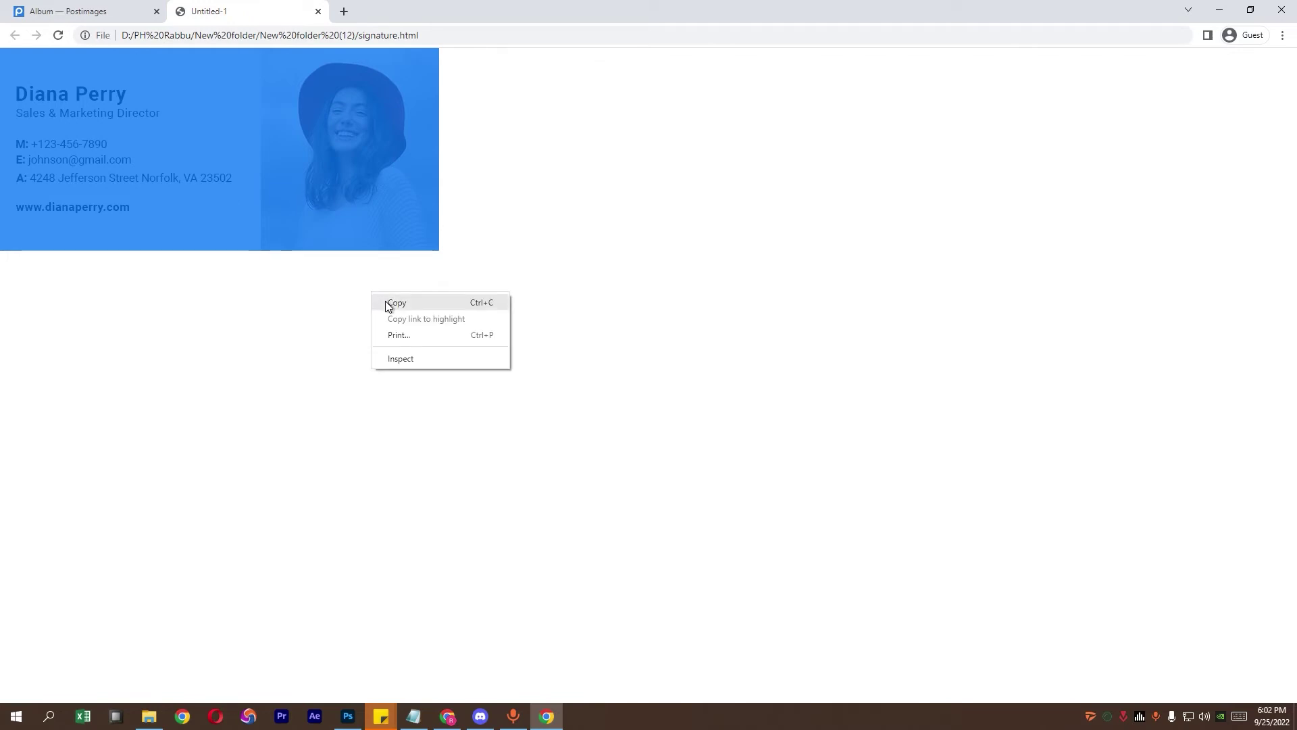
pyautogui.click(435, 305)
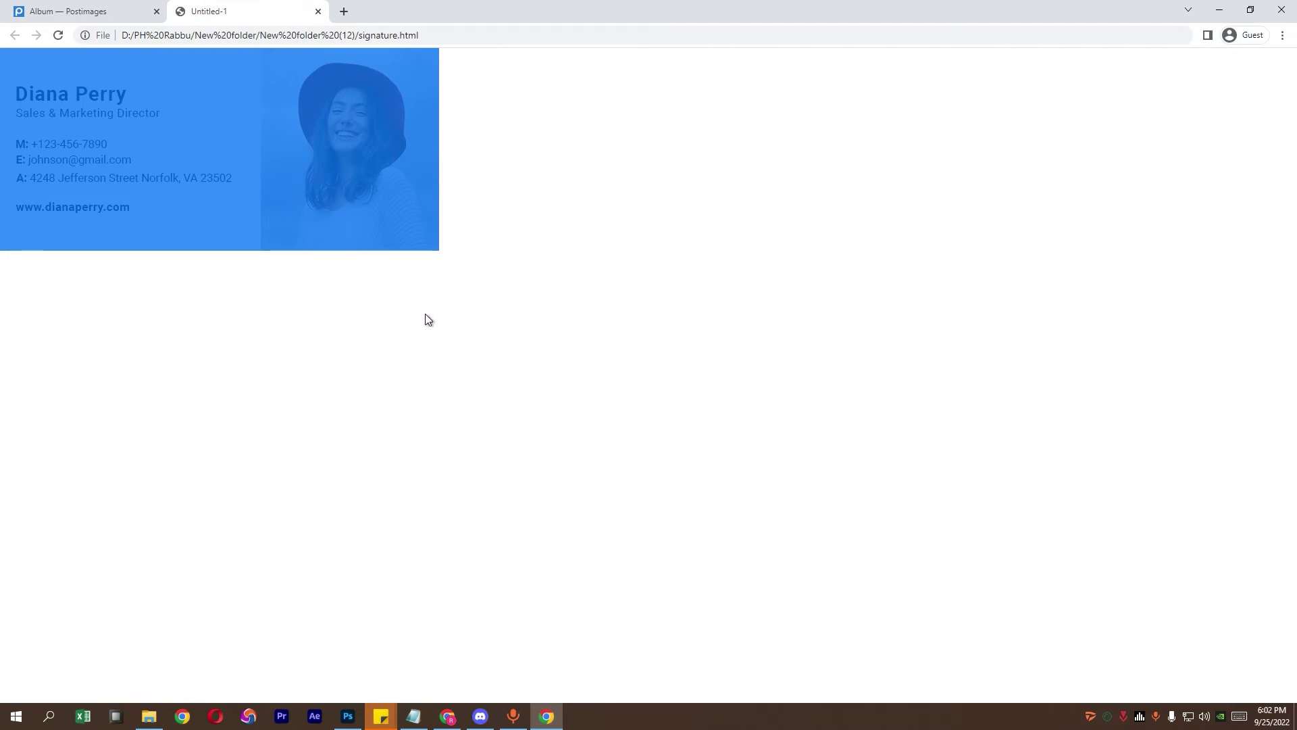
pyautogui.click(455, 720)
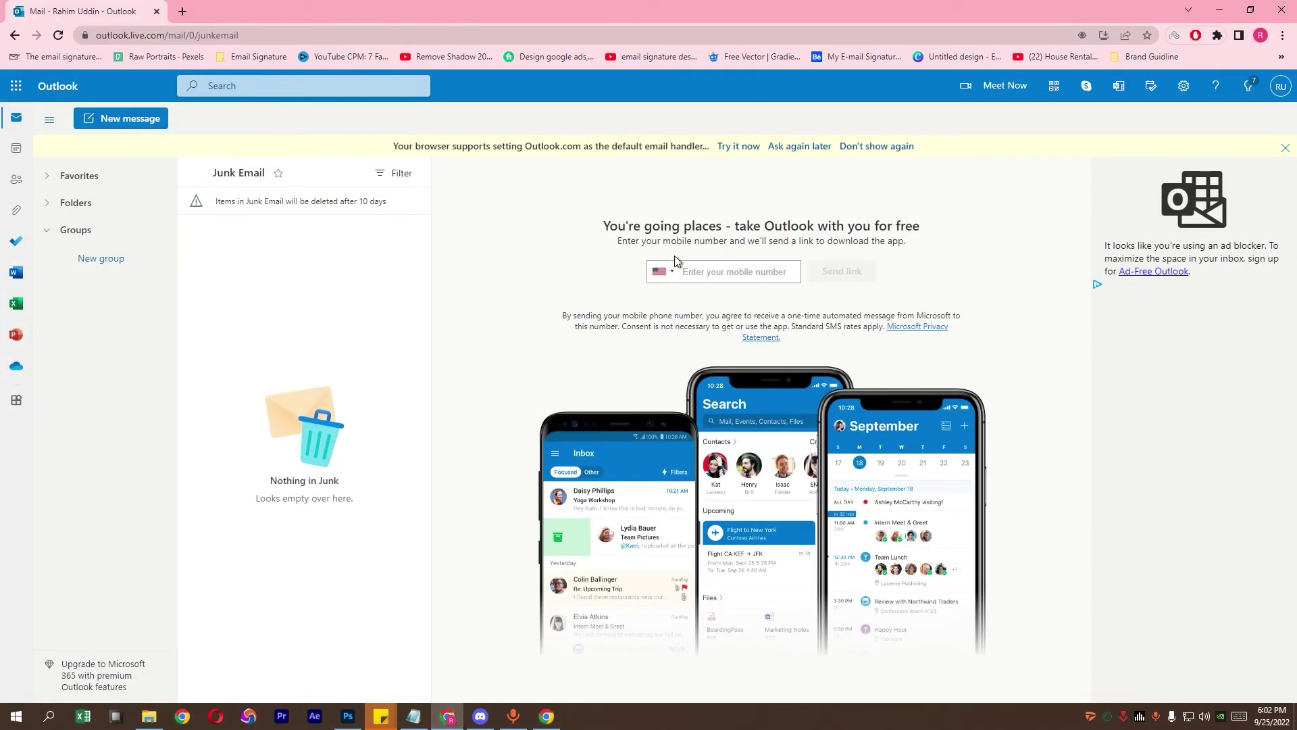
# Add a signature named 'Signature' in Compose and reply, pasting the copied business card
pyautogui.click(1183, 85)
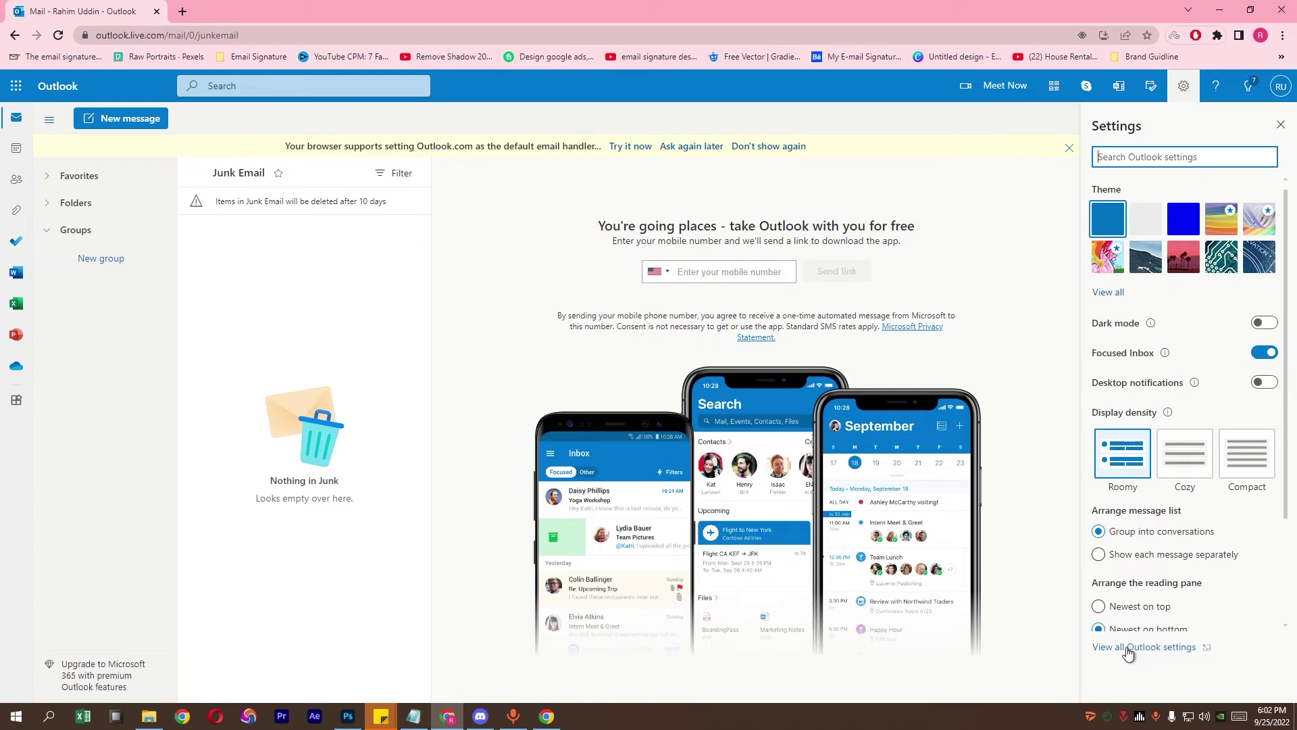
pyautogui.click(1152, 648)
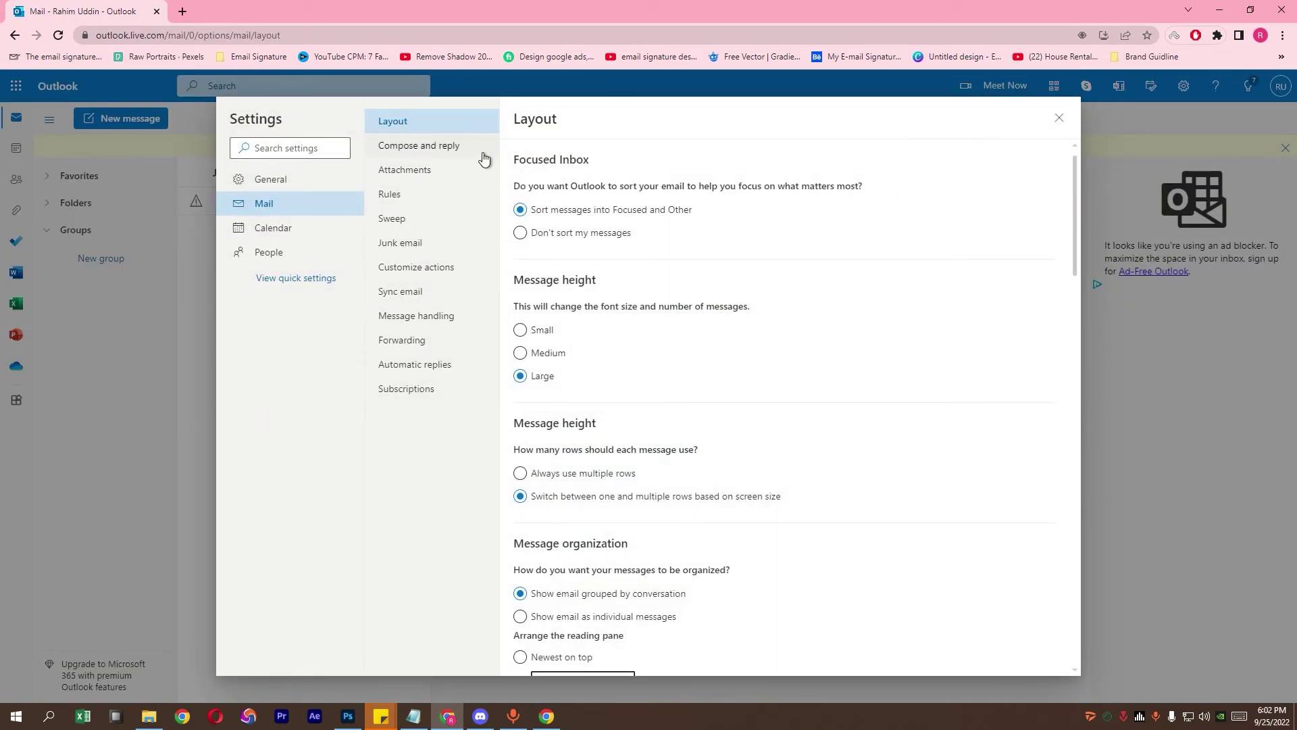
pyautogui.click(442, 158)
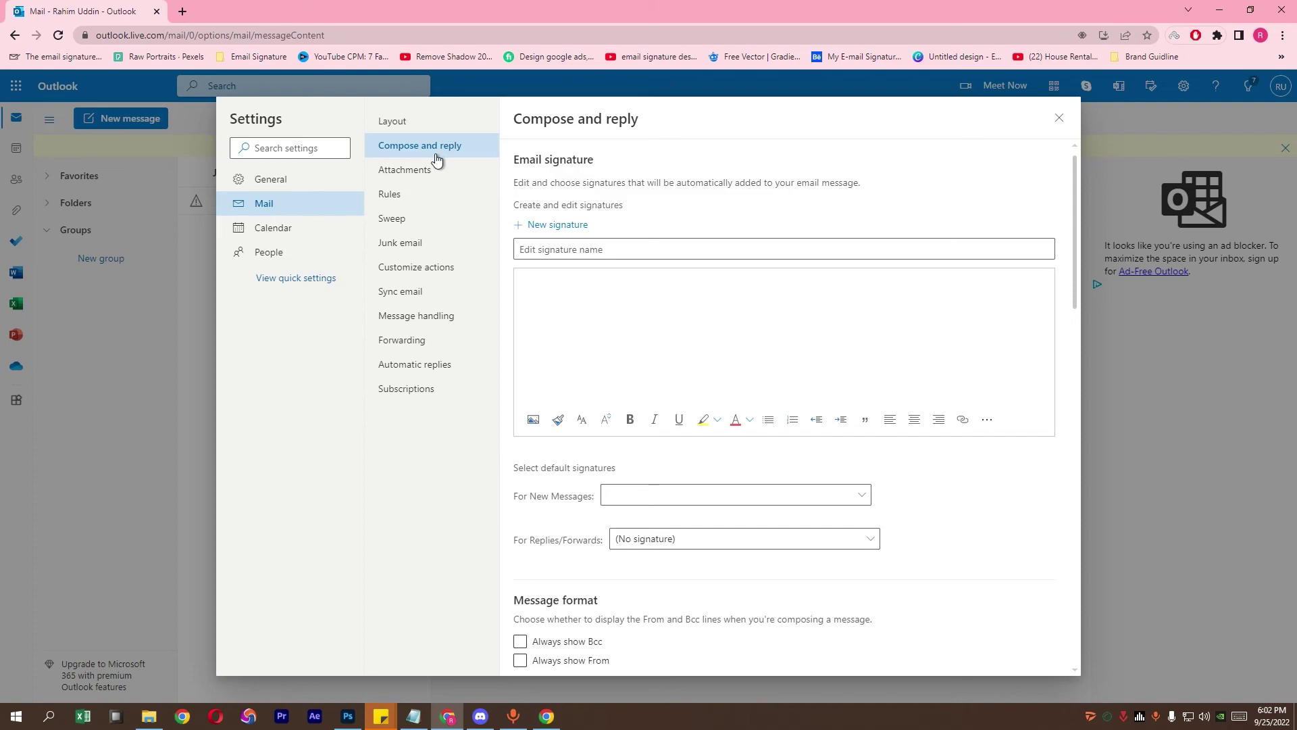
pyautogui.click(561, 250)
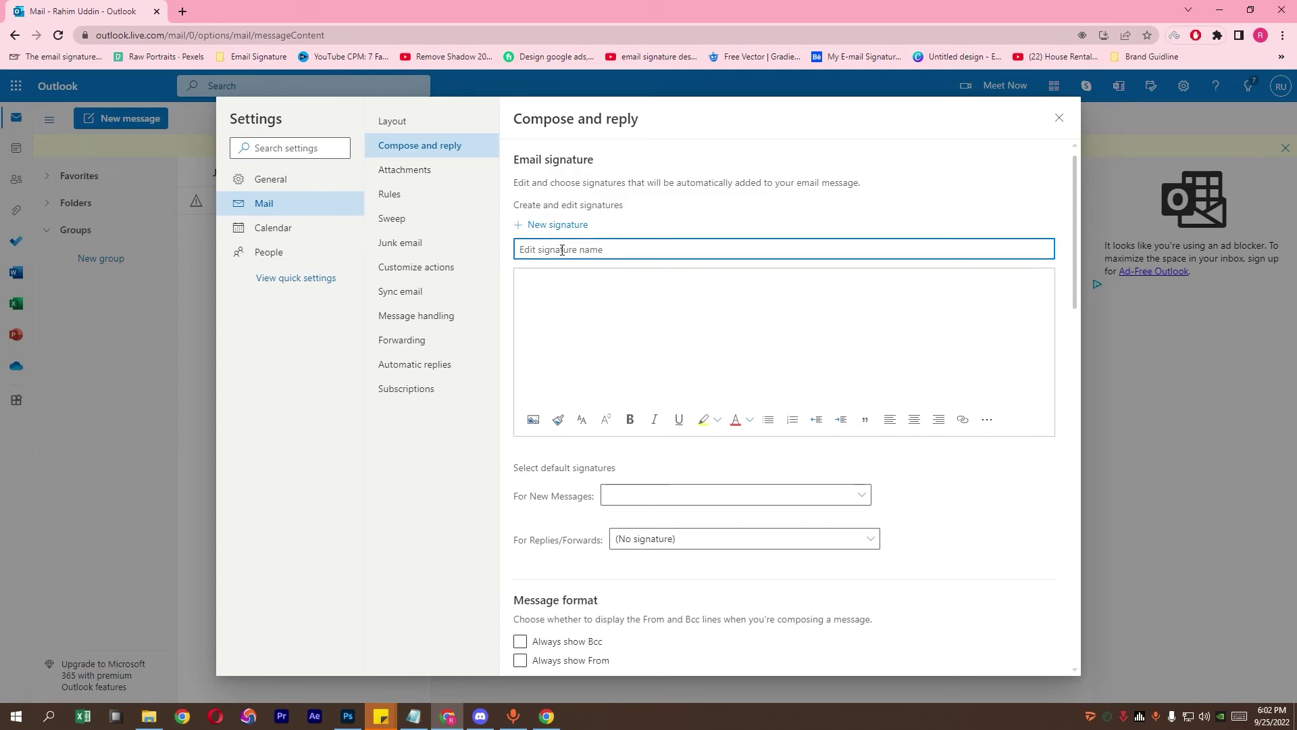
pyautogui.write('Signature')
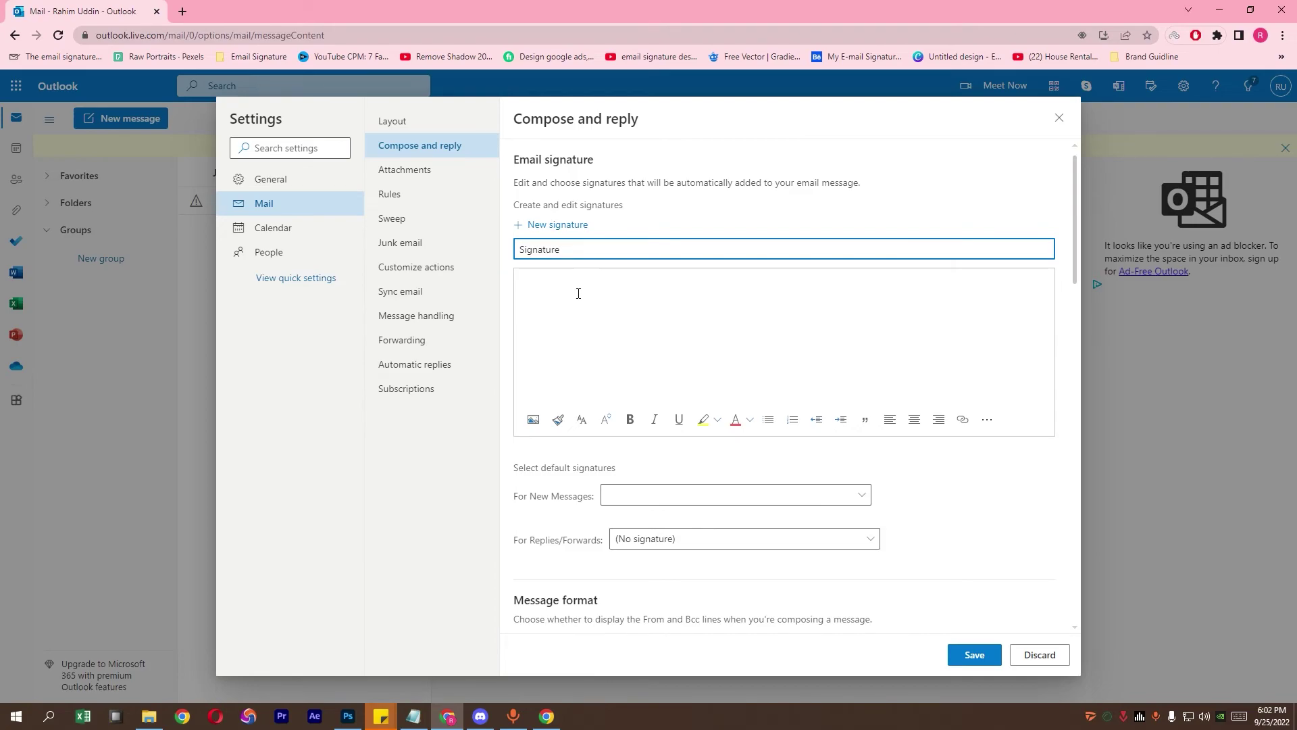
pyautogui.click(578, 296)
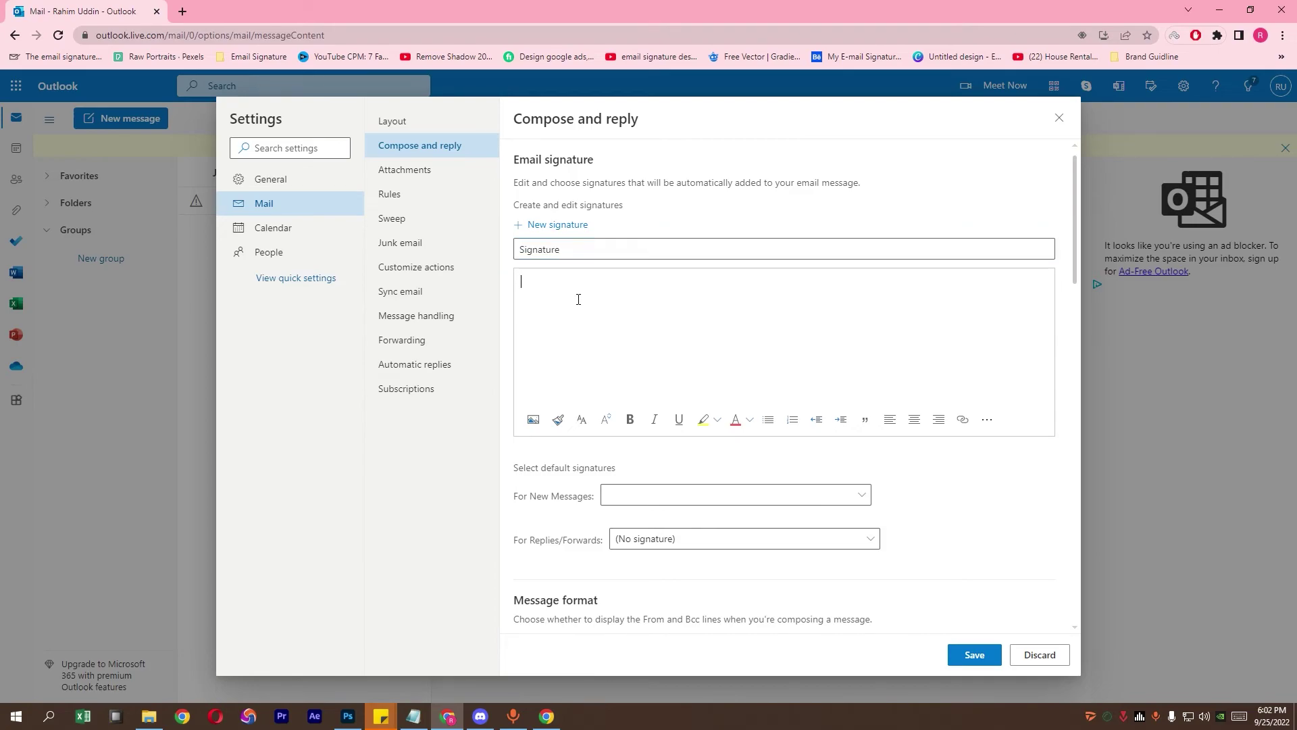
pyautogui.rightClick(579, 299)
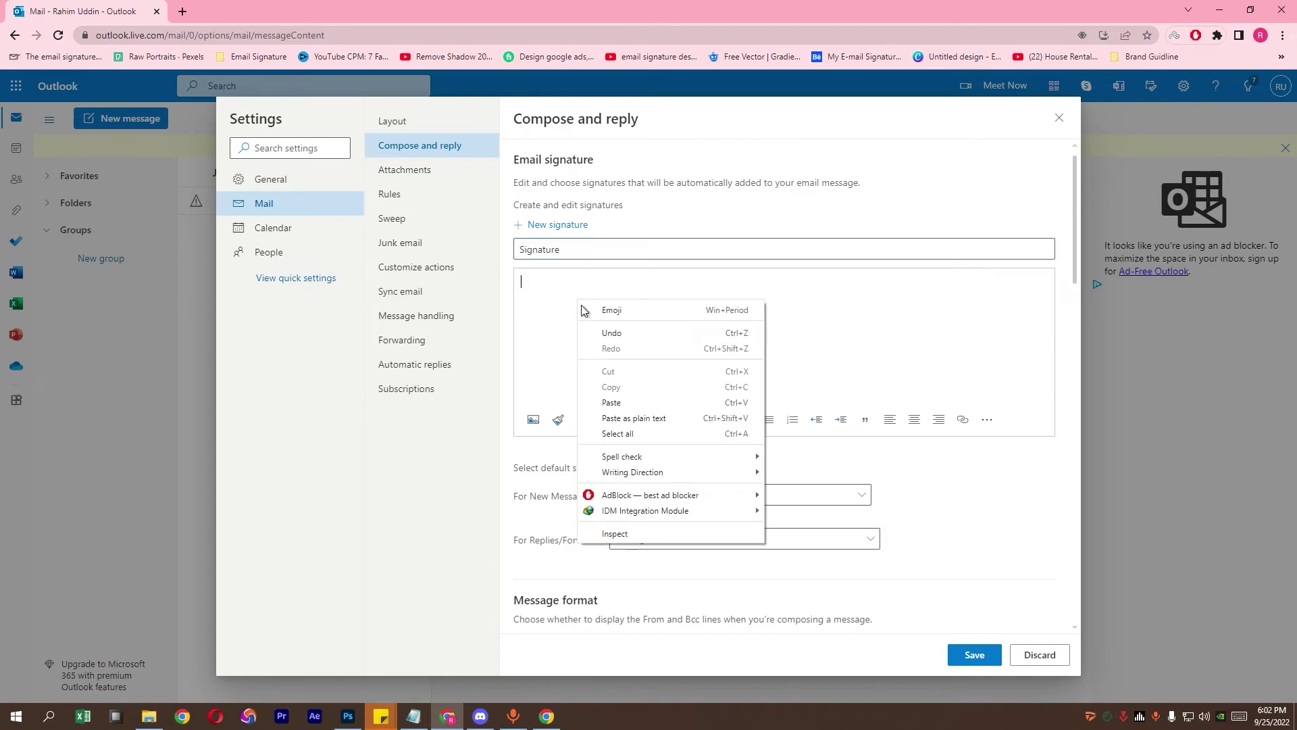
pyautogui.click(630, 406)
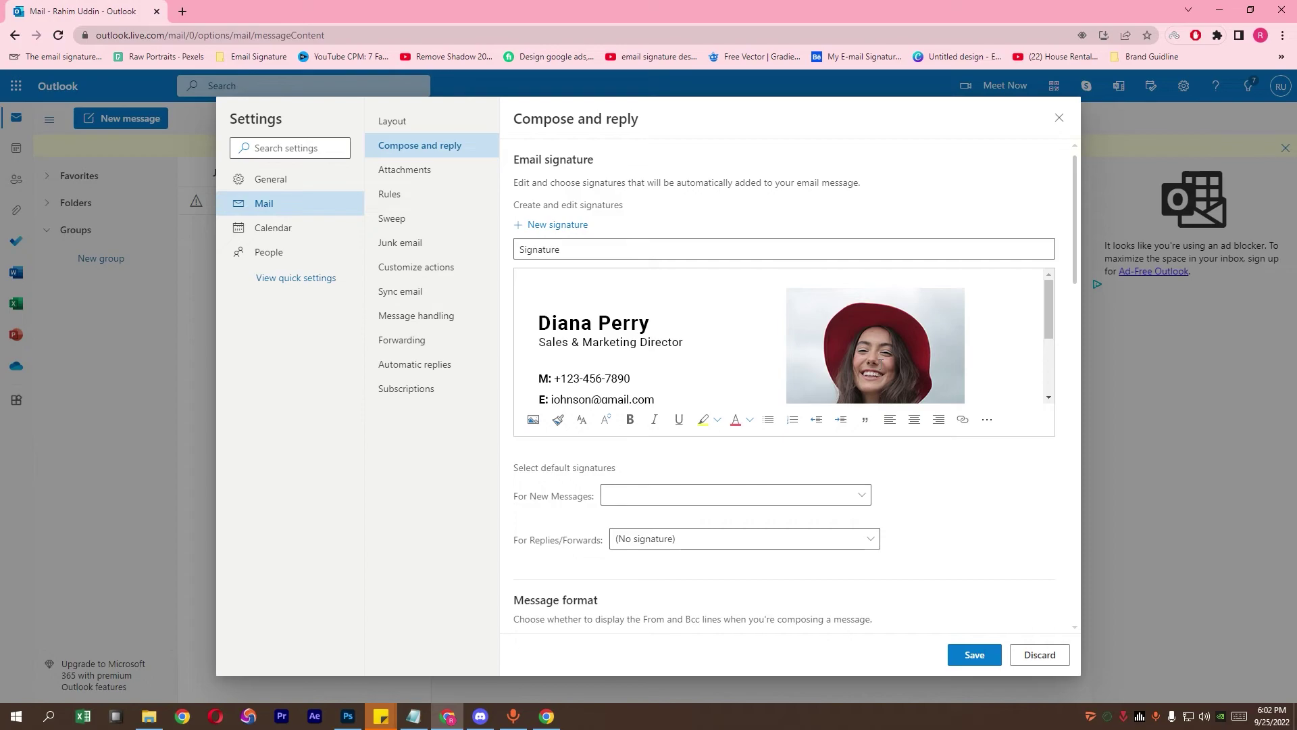
# Check that the photo's Facebook link and the website line's link are intact
pyautogui.scroll(-3, 881, 361)
pyautogui.click(883, 339)
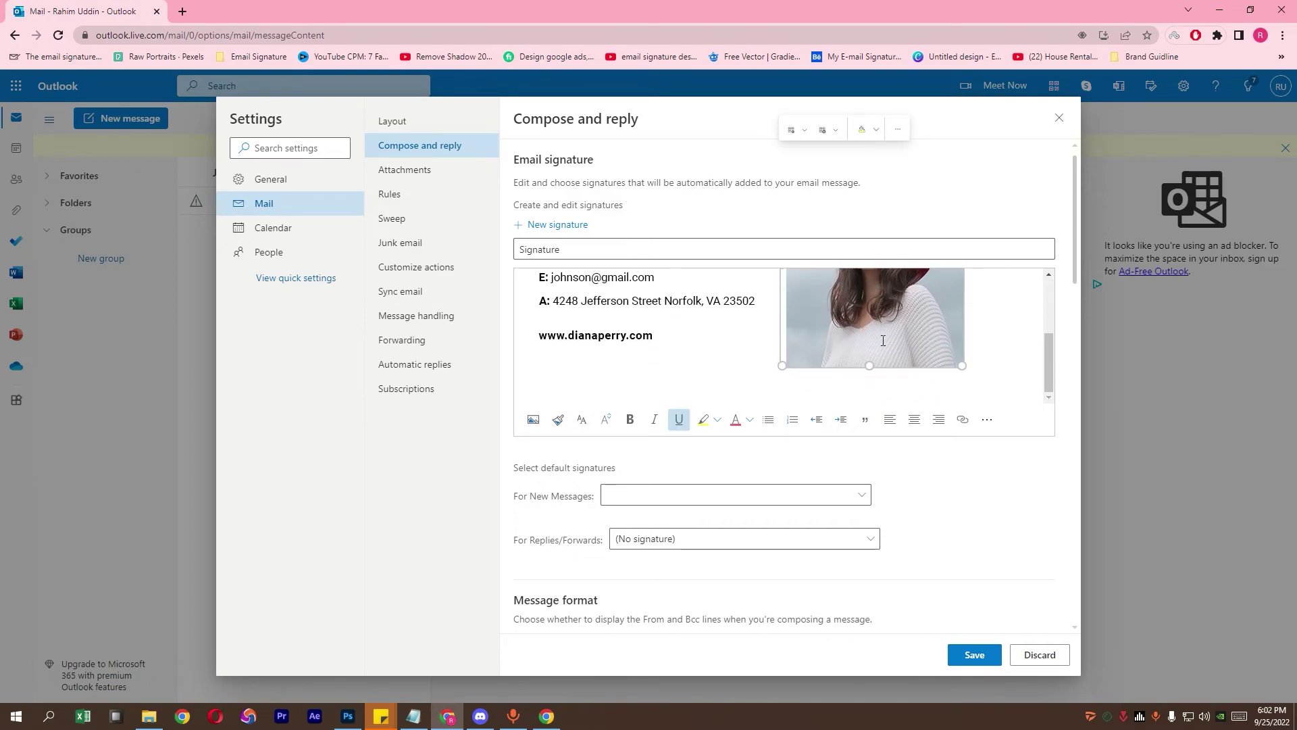
pyautogui.click(962, 420)
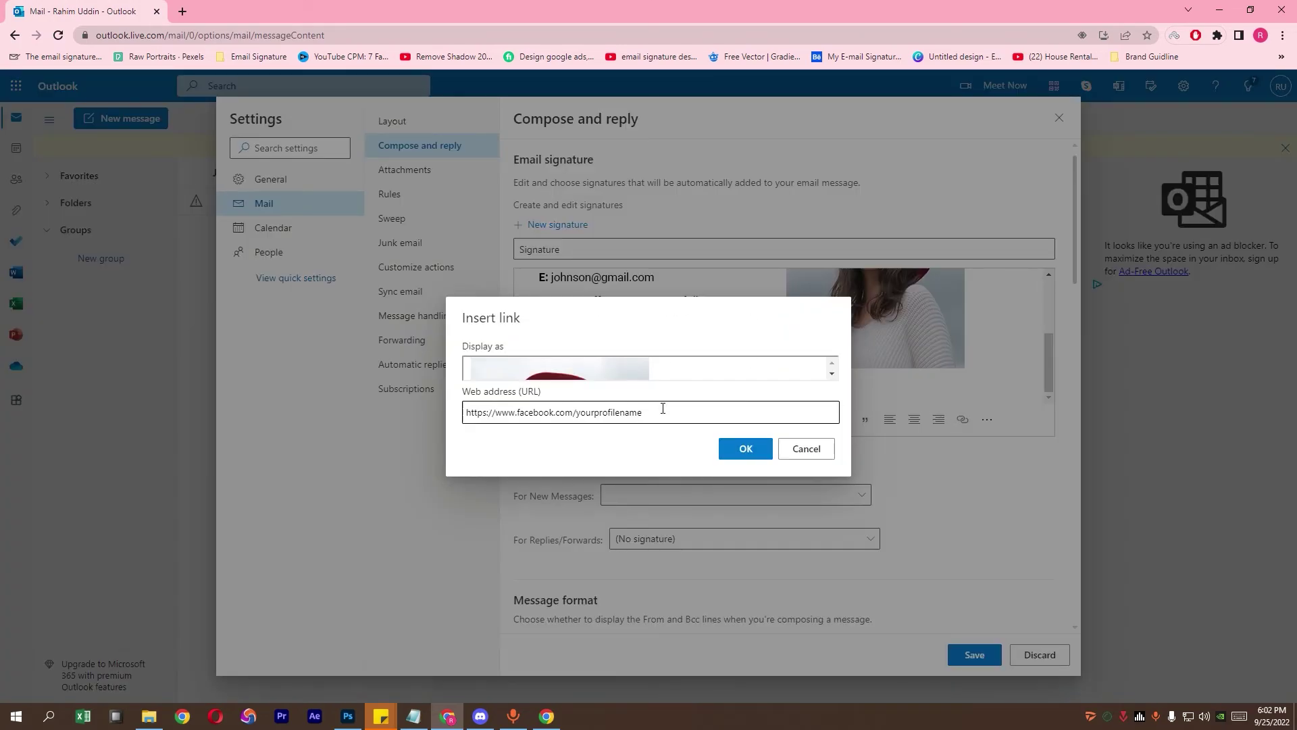
pyautogui.moveTo(663, 412); pyautogui.dragTo(338, 409)
pyautogui.click(643, 414)
pyautogui.moveTo(643, 413); pyautogui.dragTo(464, 414)
pyautogui.click(808, 451)
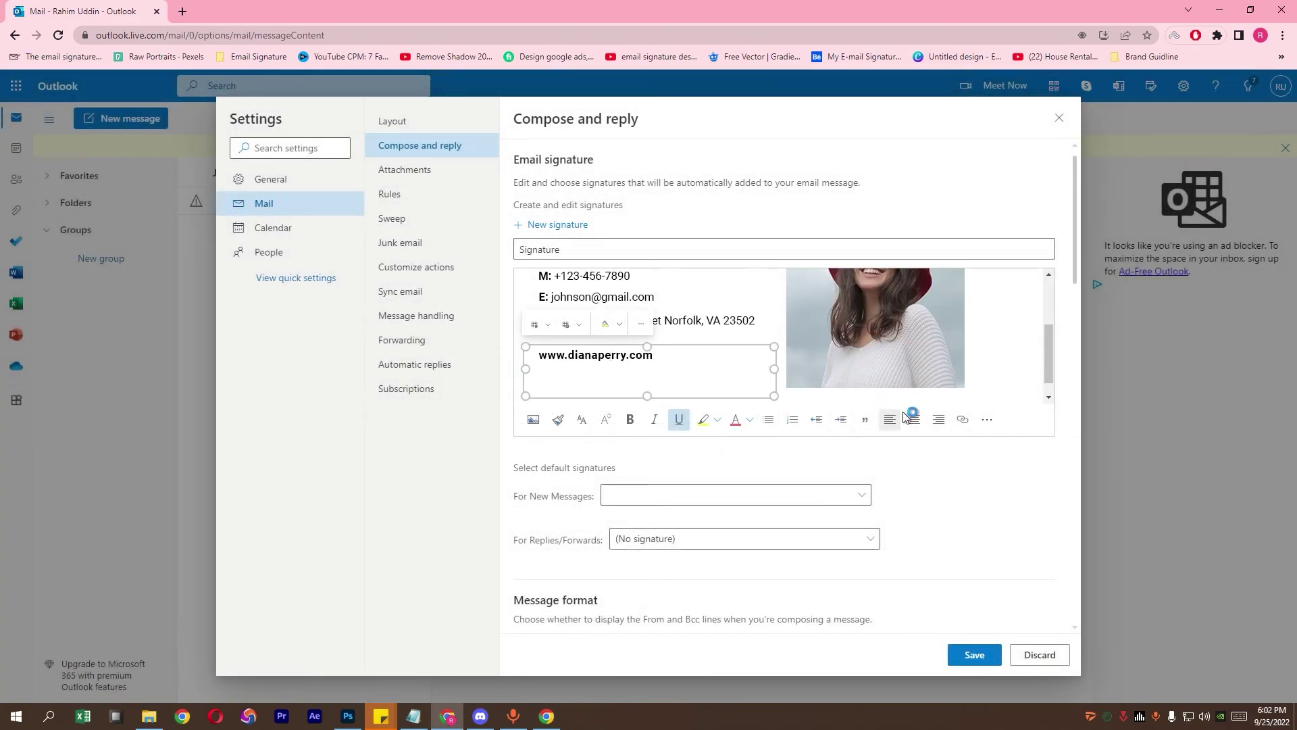
pyautogui.click(962, 419)
pyautogui.moveTo(727, 412); pyautogui.dragTo(464, 412)
pyautogui.click(808, 449)
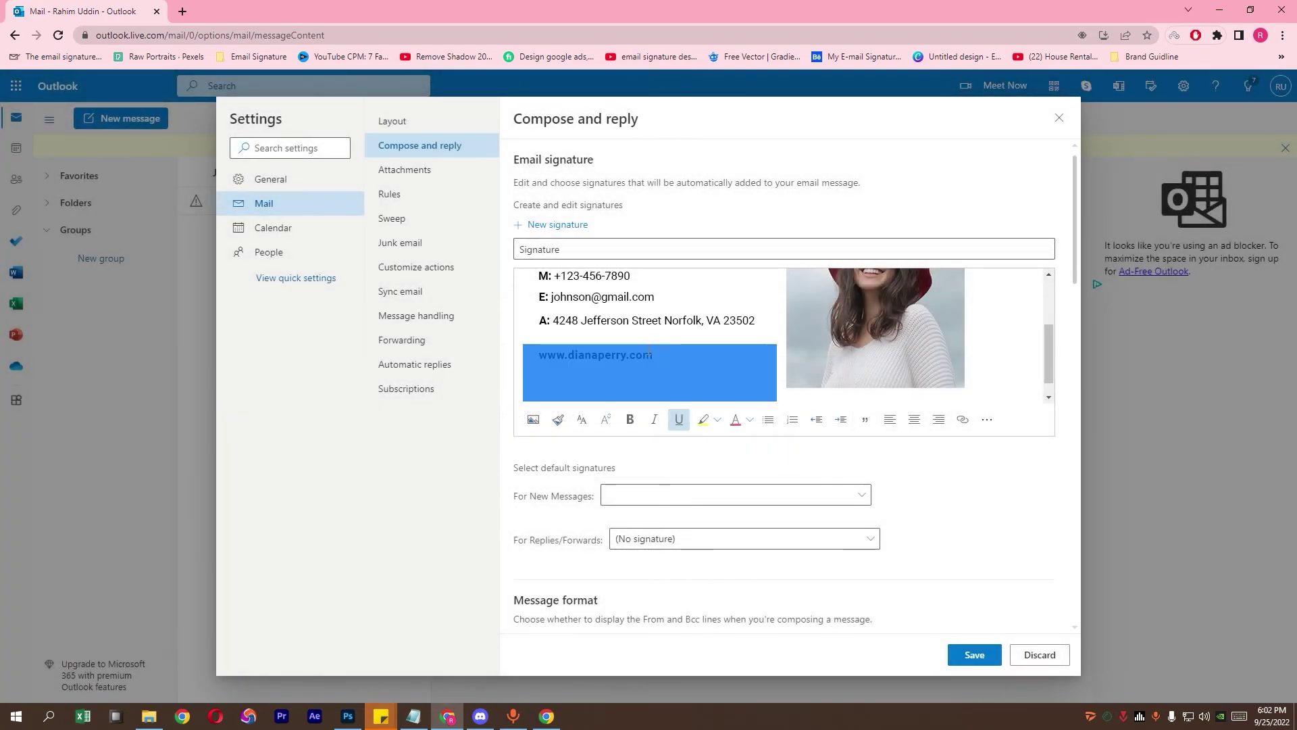
# Verify the phone and email lines keep their tel: and mailto: links, then save
pyautogui.click(612, 334)
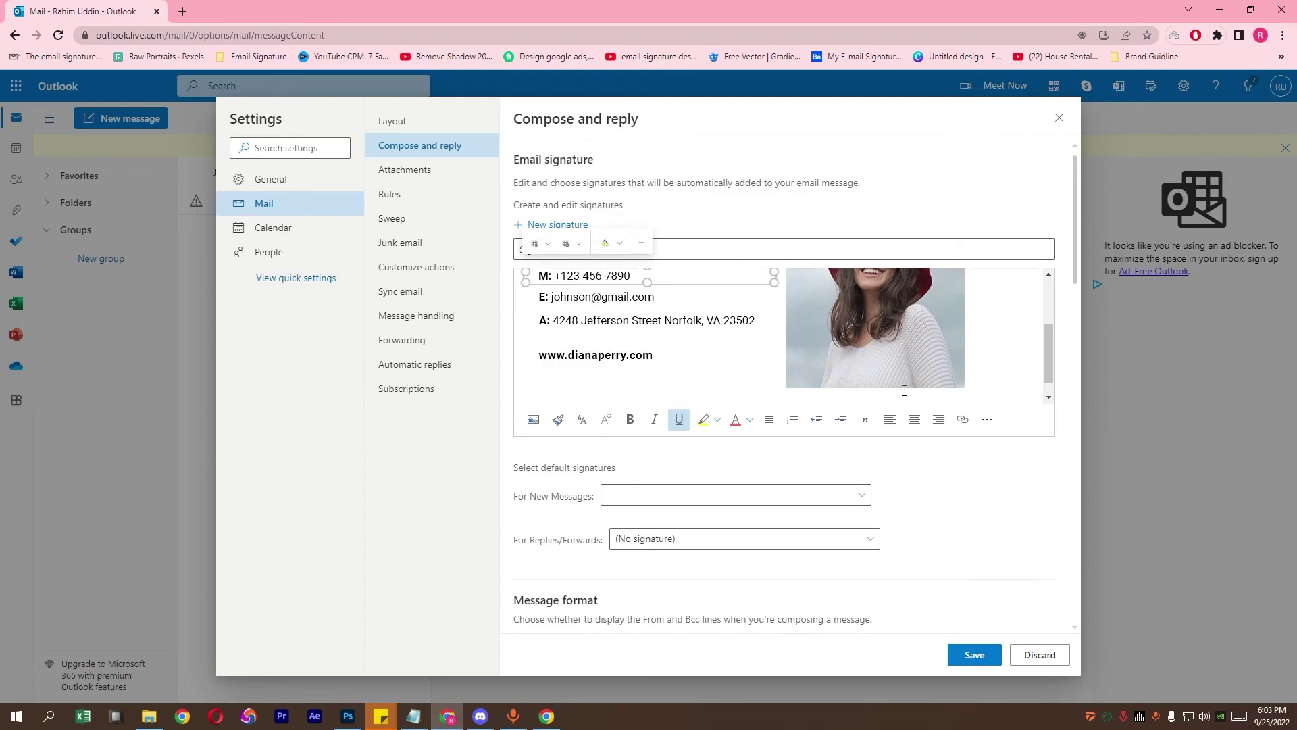
pyautogui.click(959, 421)
pyautogui.moveTo(567, 410); pyautogui.dragTo(463, 413)
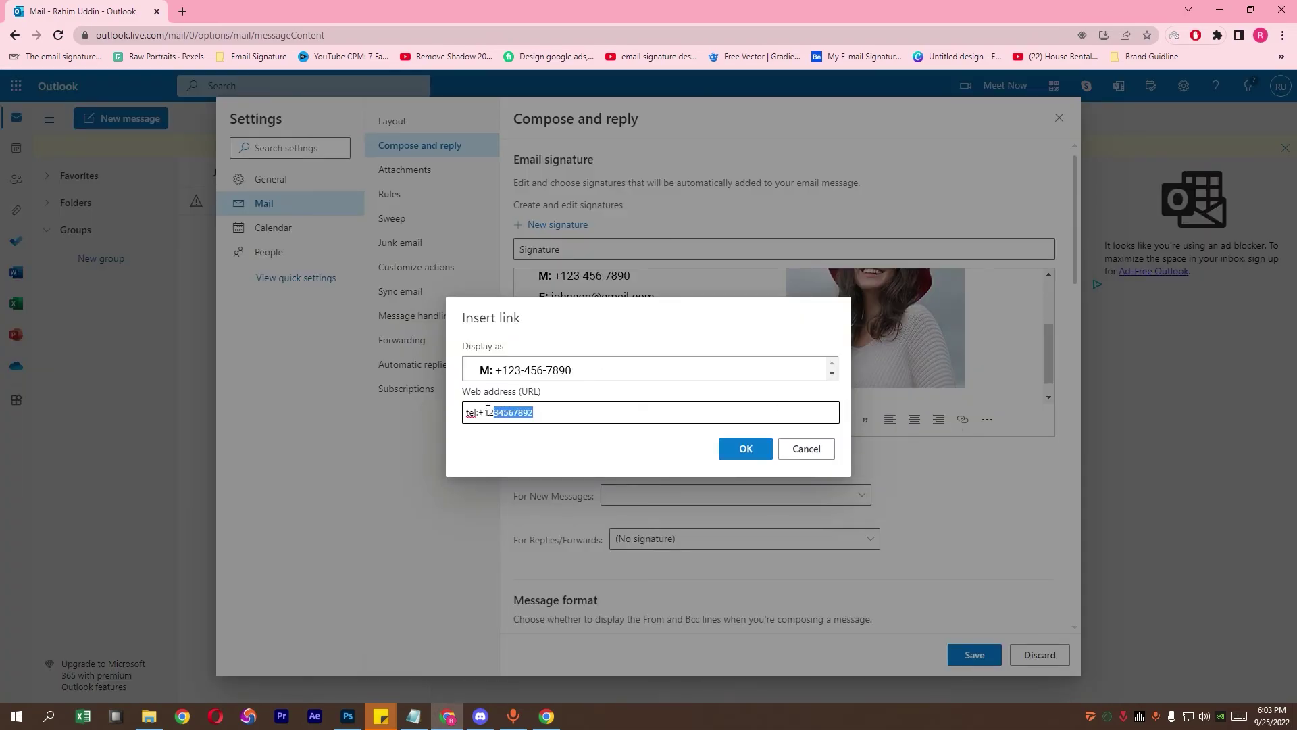
pyautogui.click(806, 448)
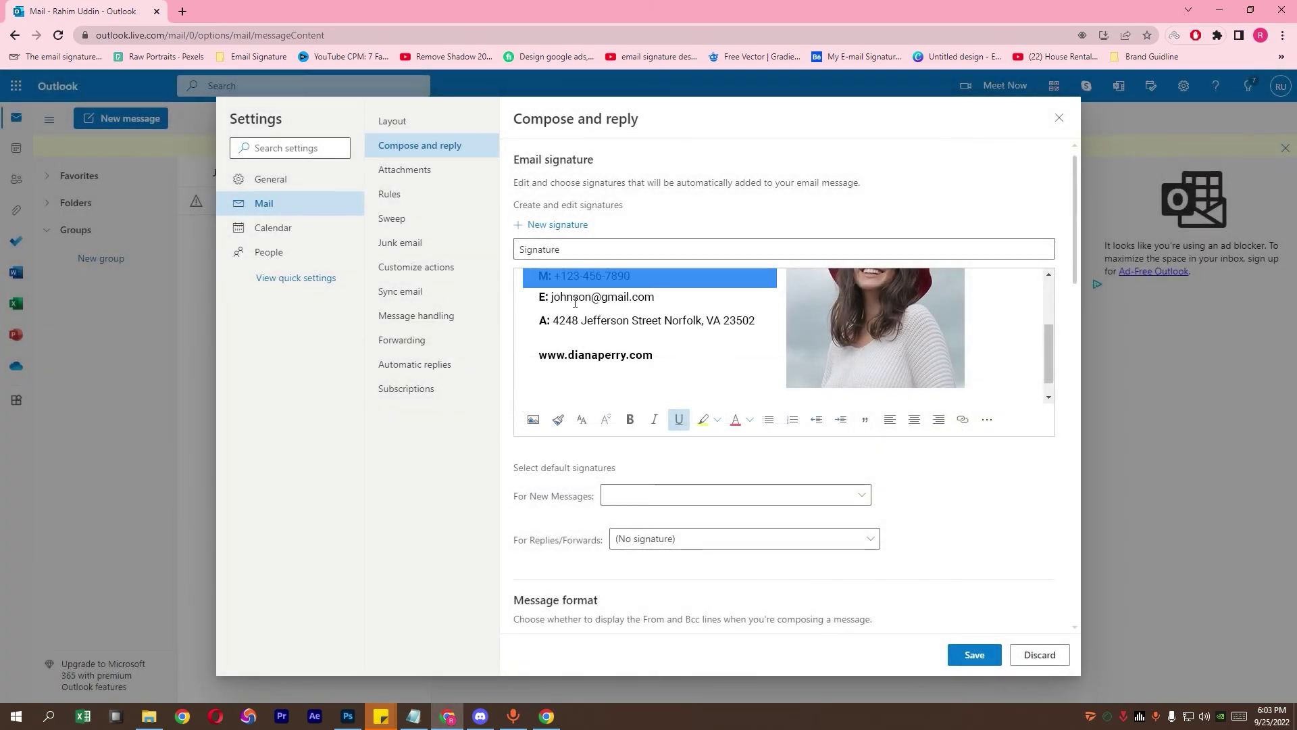
pyautogui.tripleClick(568, 297)
pyautogui.click(962, 420)
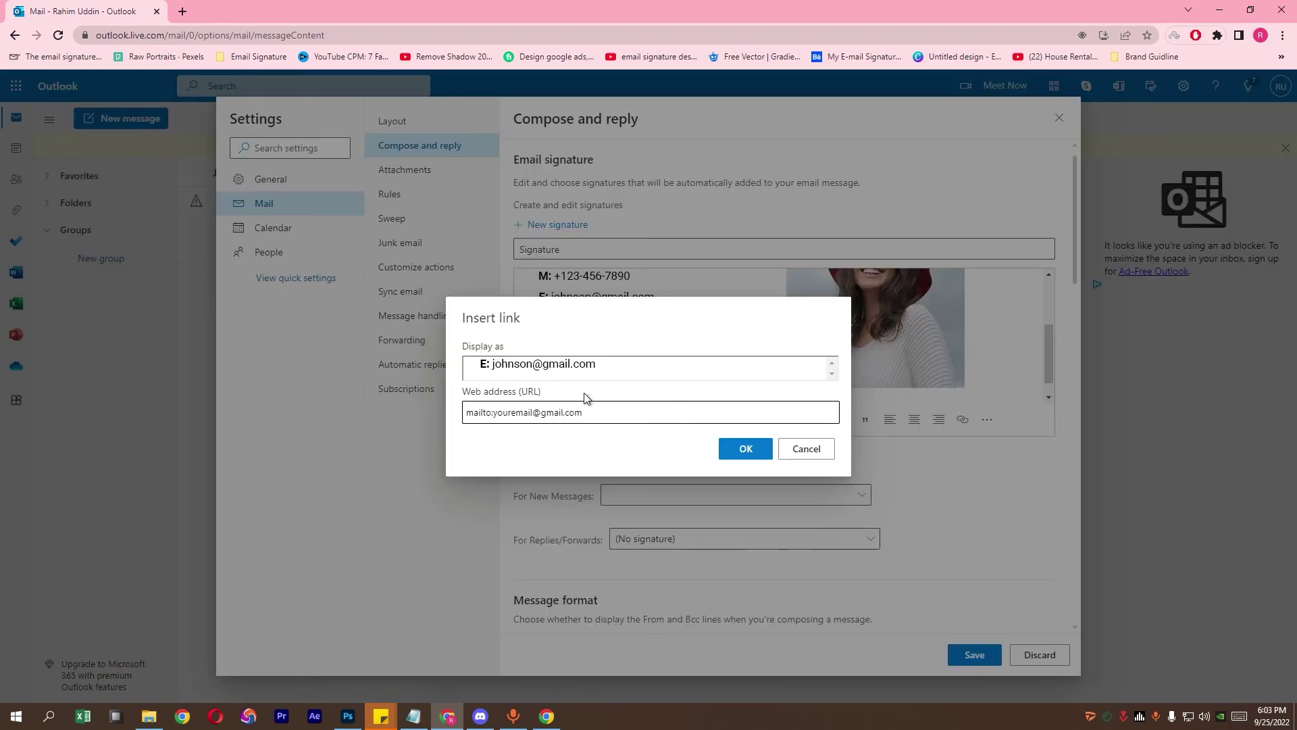
pyautogui.moveTo(610, 416); pyautogui.dragTo(463, 412)
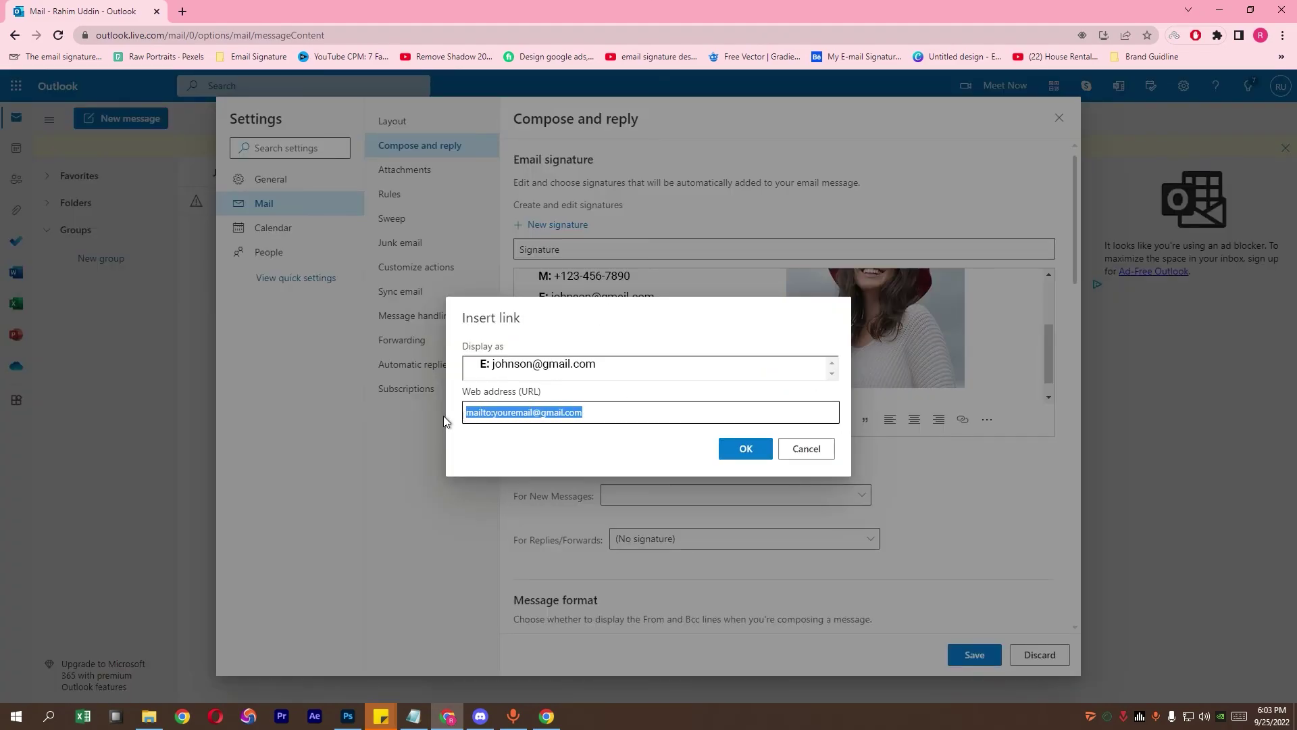
pyautogui.click(821, 454)
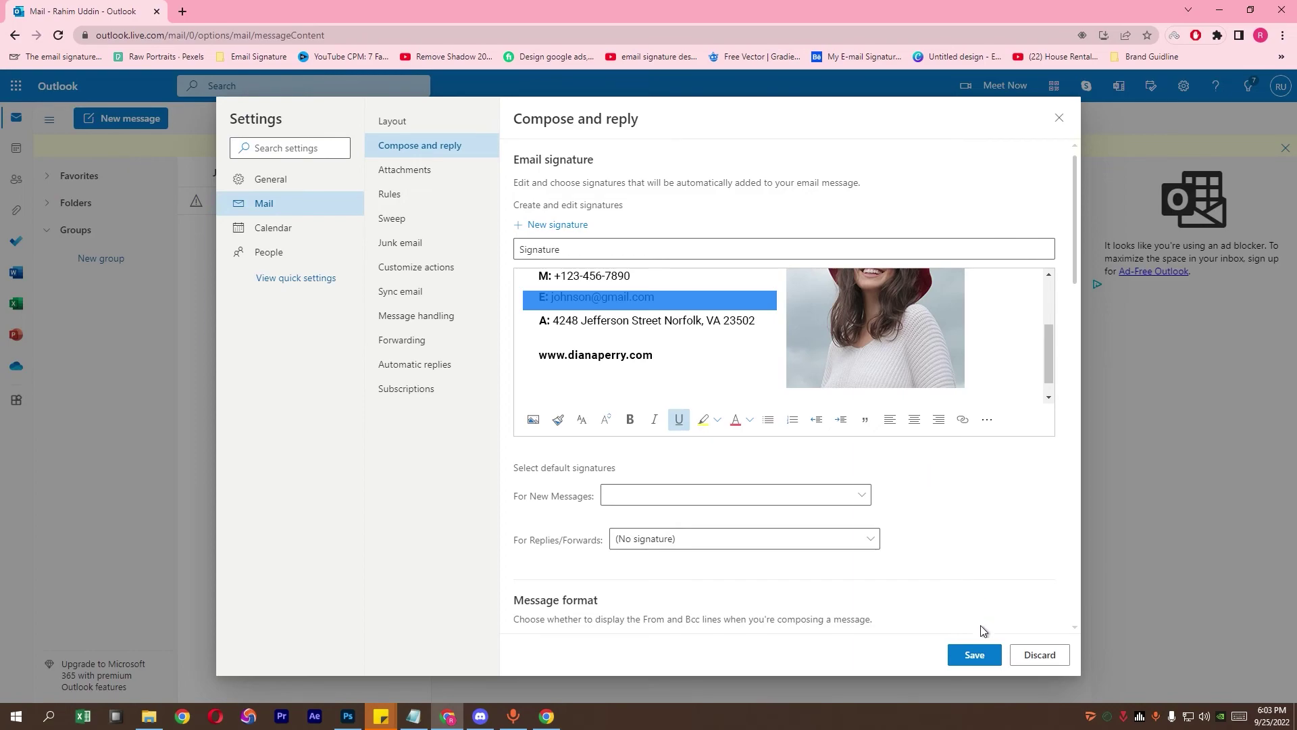
pyautogui.click(978, 657)
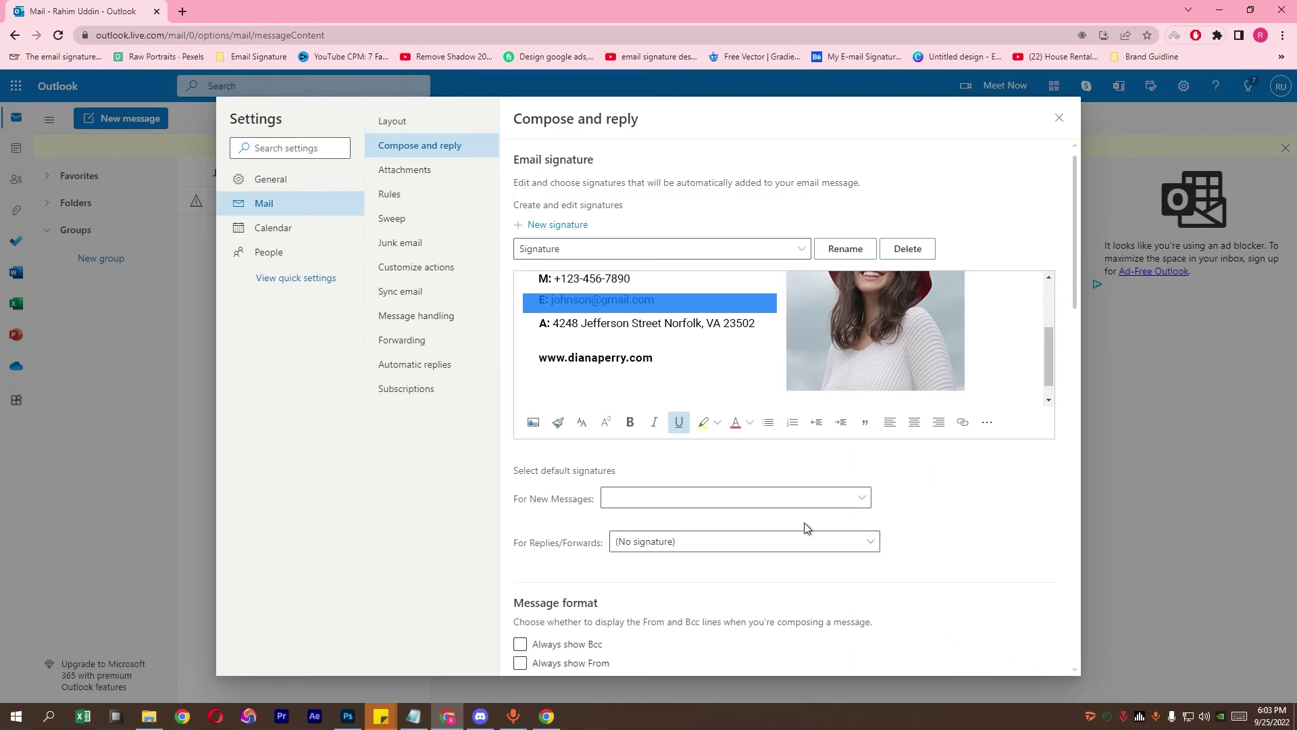
# Make 'Signature' the default for new messages and start a new message
pyautogui.click(770, 500)
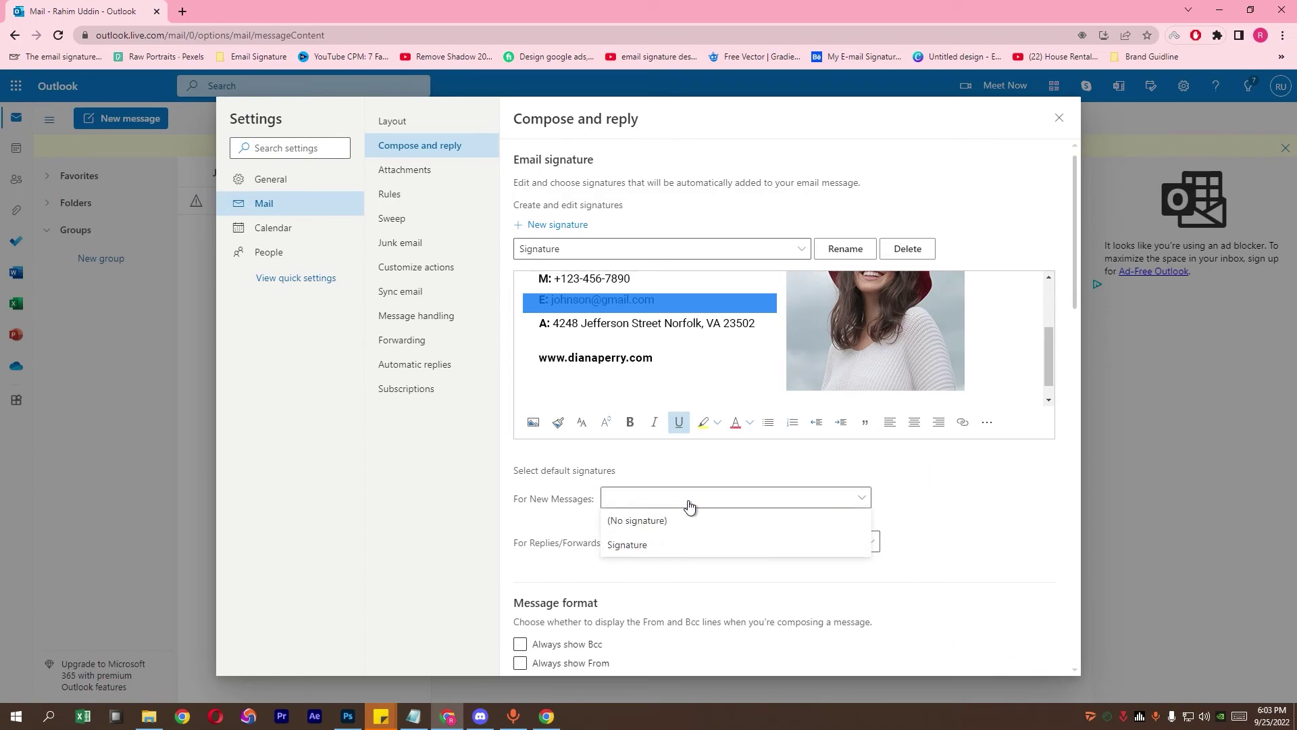
pyautogui.click(635, 546)
pyautogui.click(958, 658)
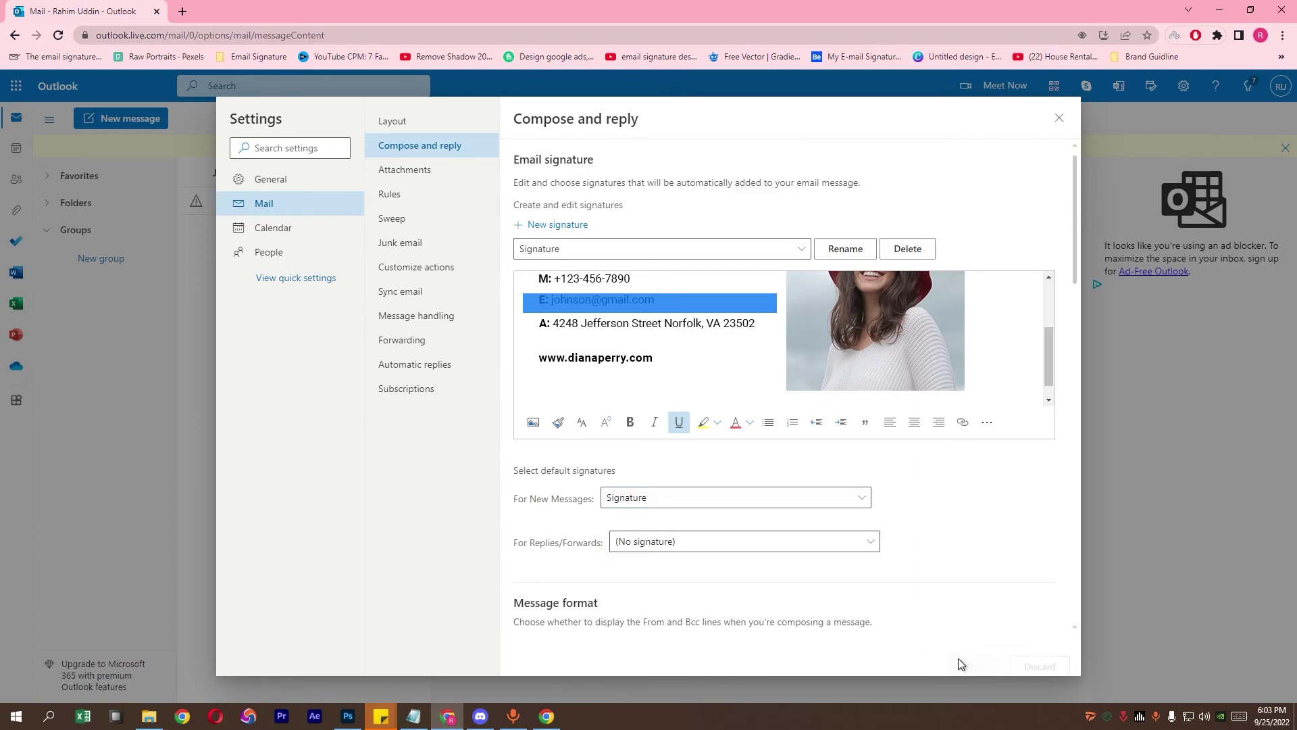
pyautogui.click(1058, 119)
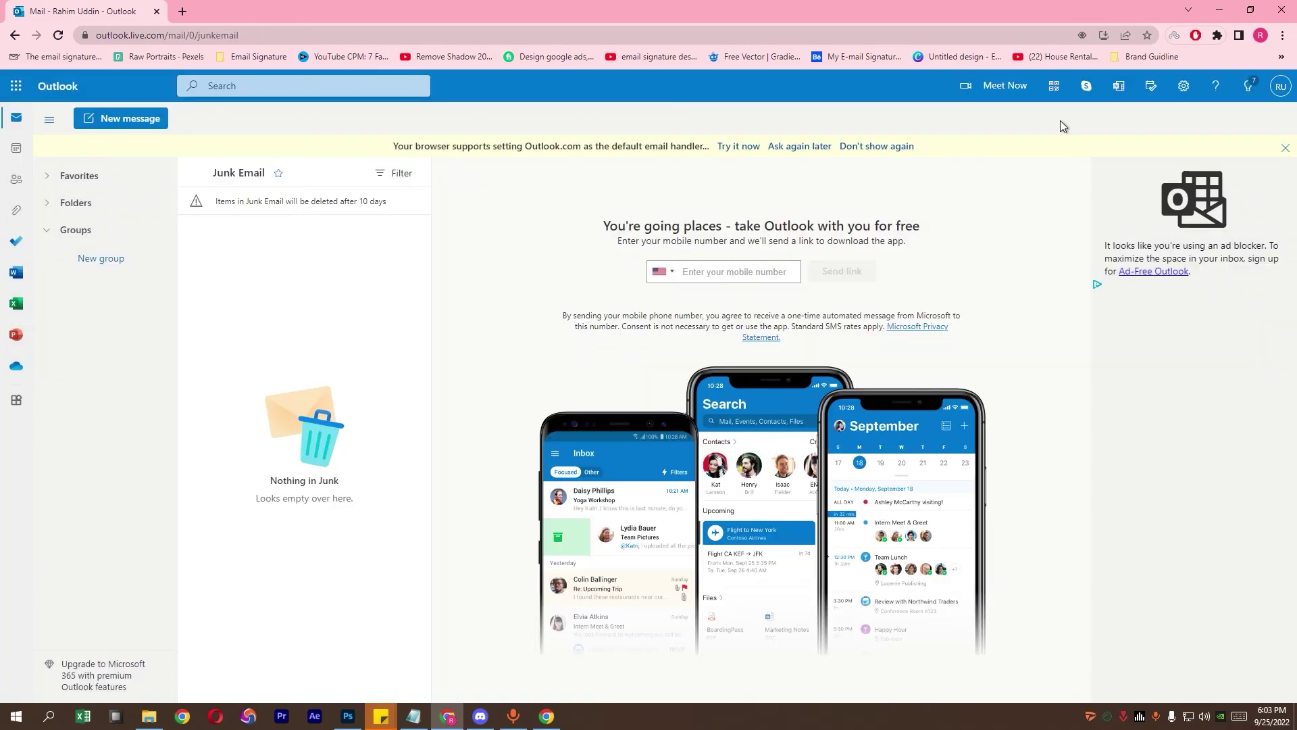
pyautogui.click(131, 125)
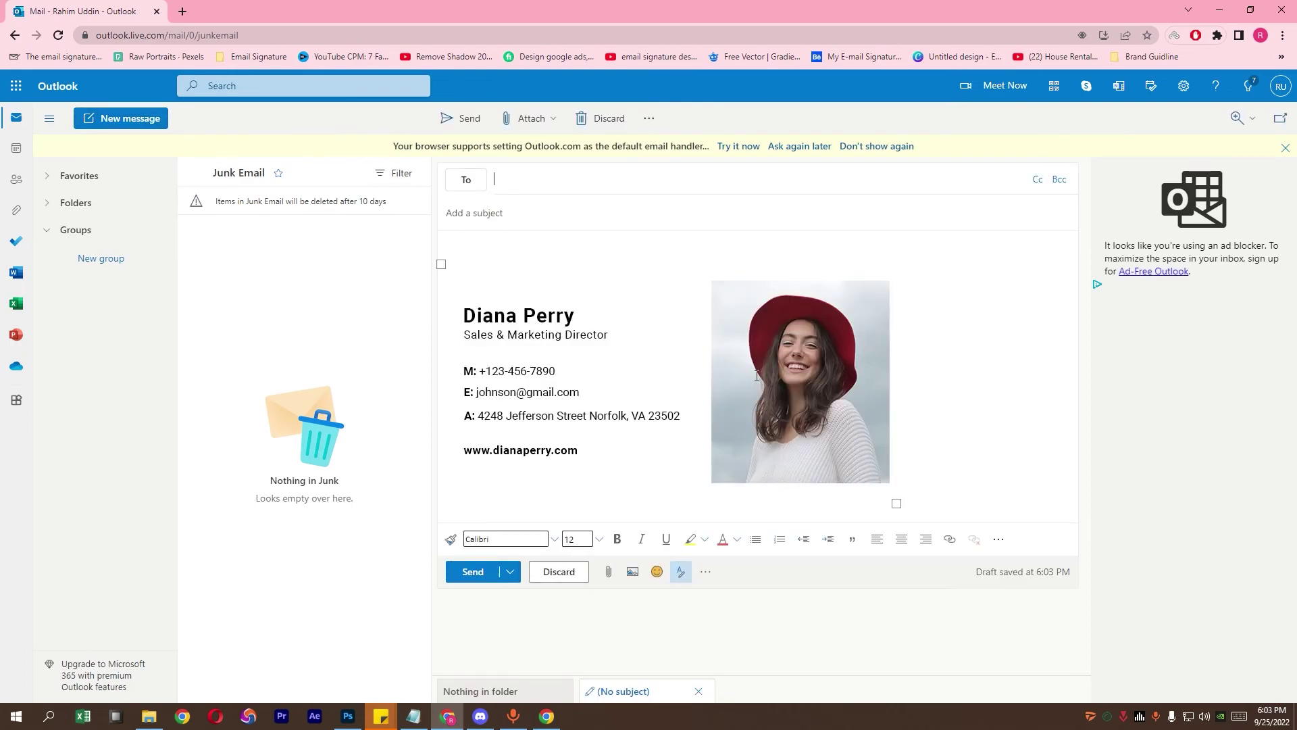